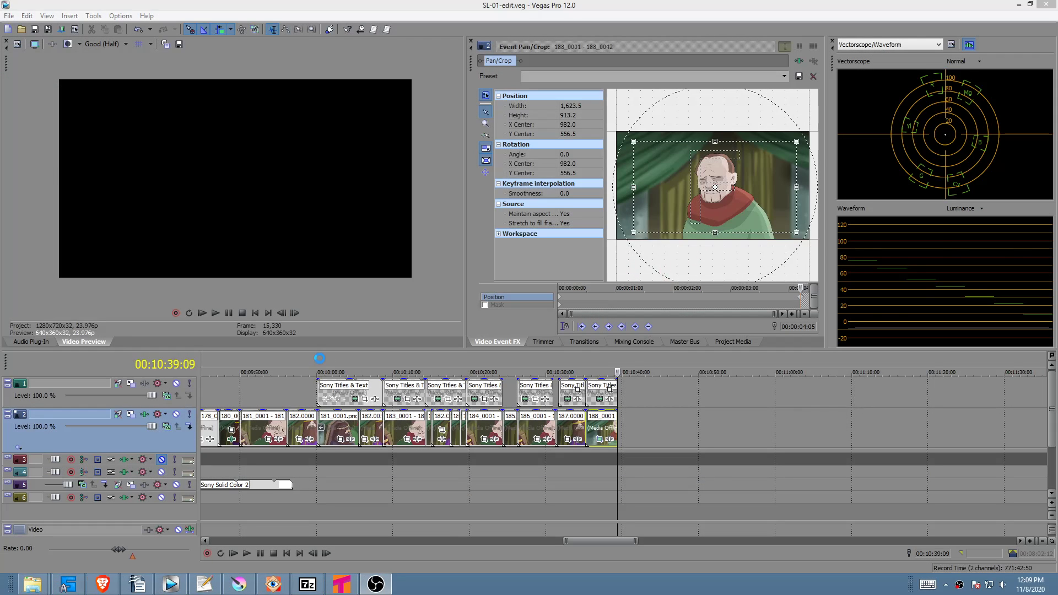
- Mark a Vegas timeline range from 00:10:00:02 spanning the subtitled dialogue clips
drag(319, 359, 440, 397)
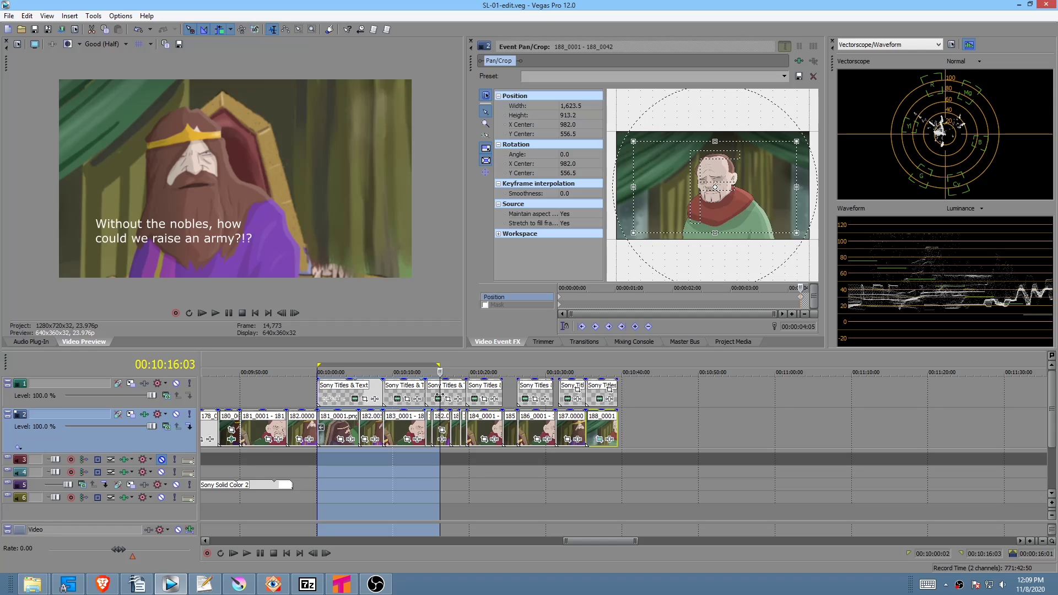
drag(440, 397, 608, 411)
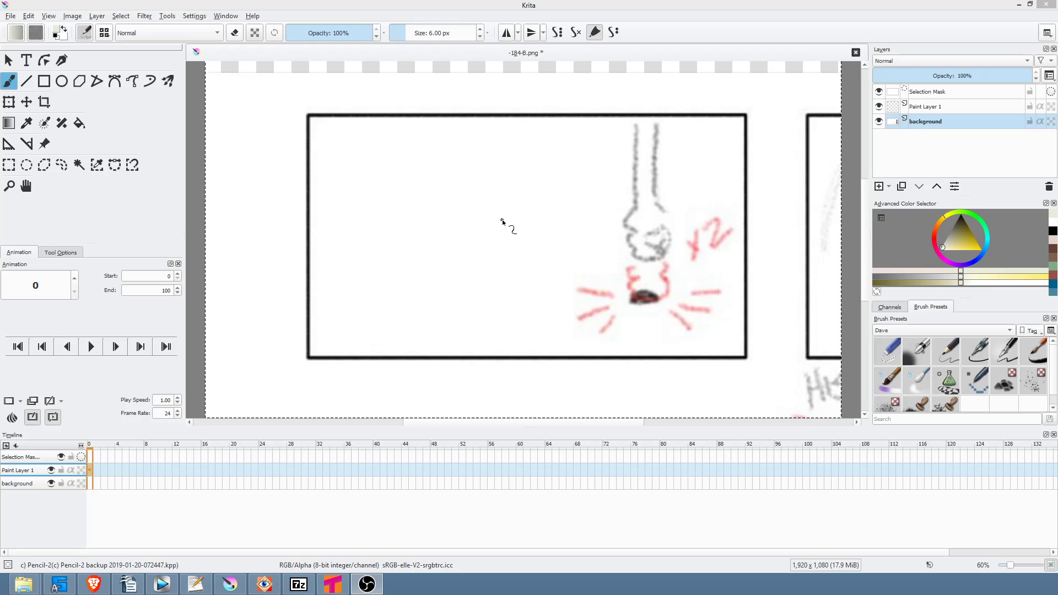
- Bring Krita forward and zoom and pan to centre the table-leg sketch panel
click(506, 8)
scroll(551, 178, down, 3)
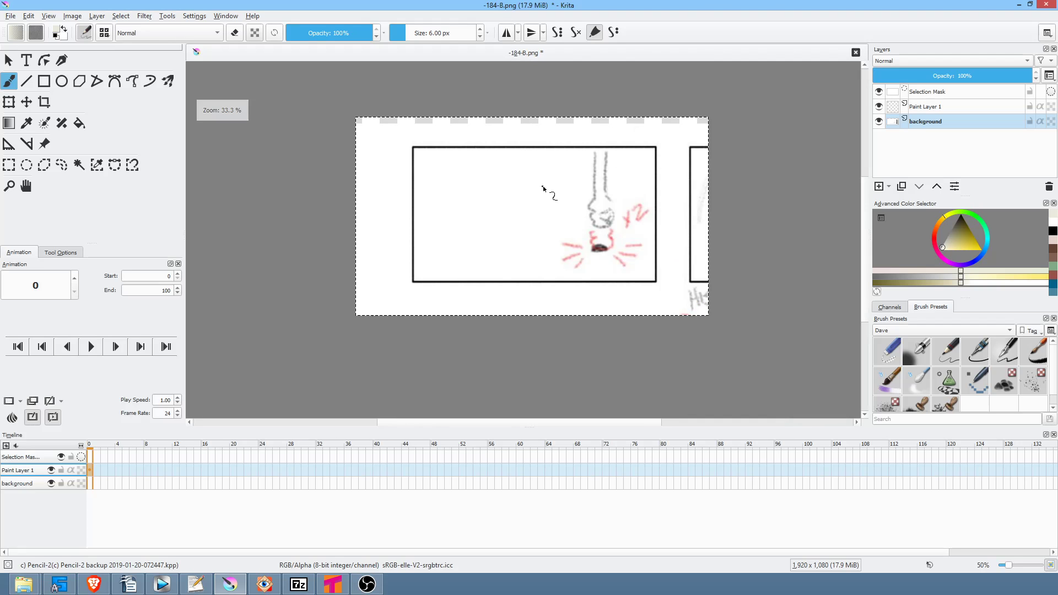
scroll(521, 185, up, 2)
drag(518, 182, 547, 197)
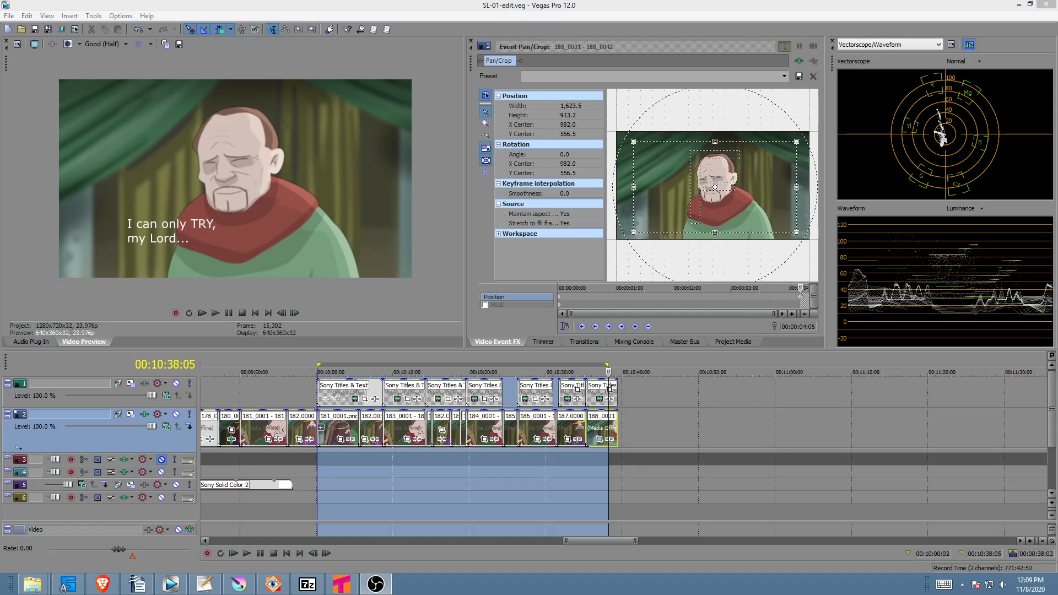
- Switch to Tahoma's scene untitled7 with the table-leg sketch in Col1
click(342, 584)
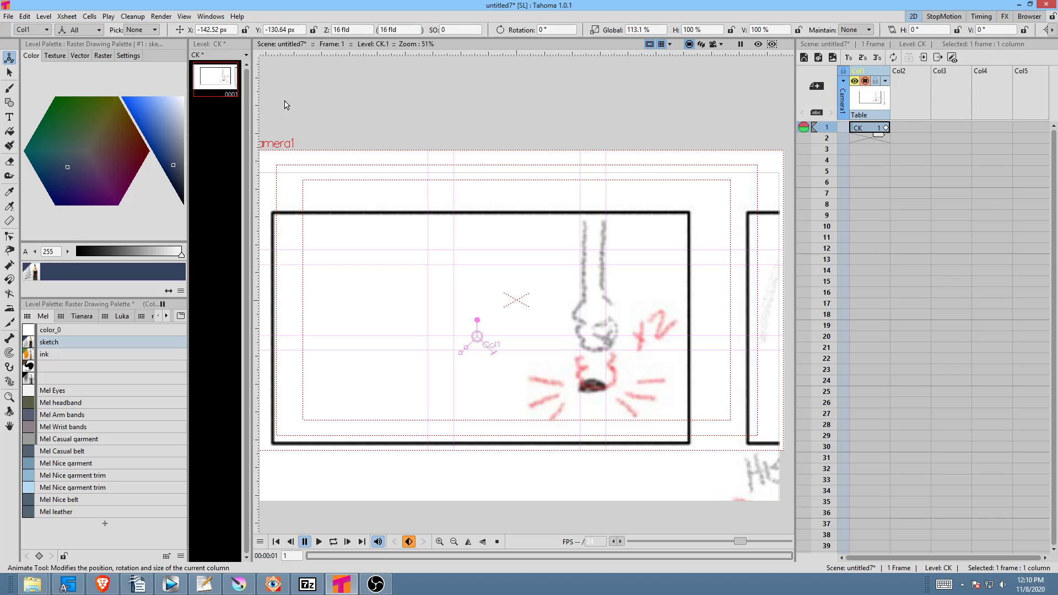
scroll(399, 127, down, 1)
drag(441, 111, 474, 109)
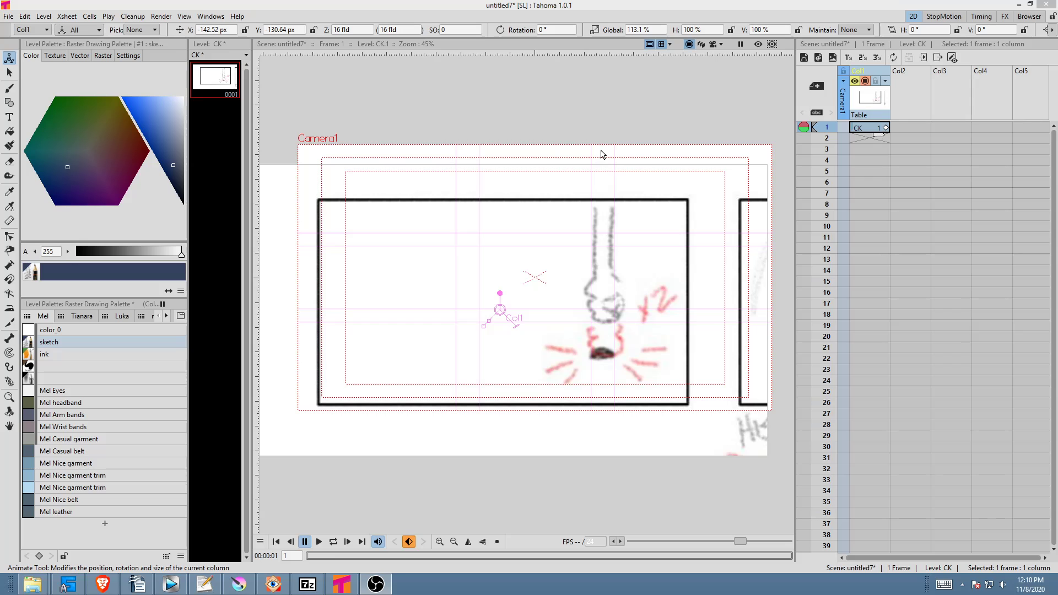
click(237, 16)
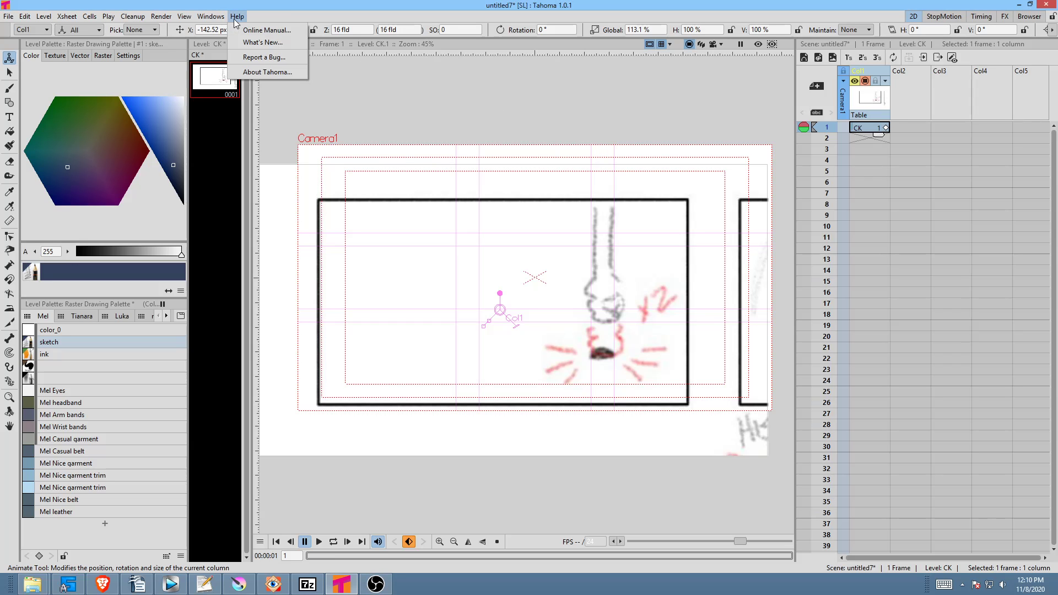
click(245, 72)
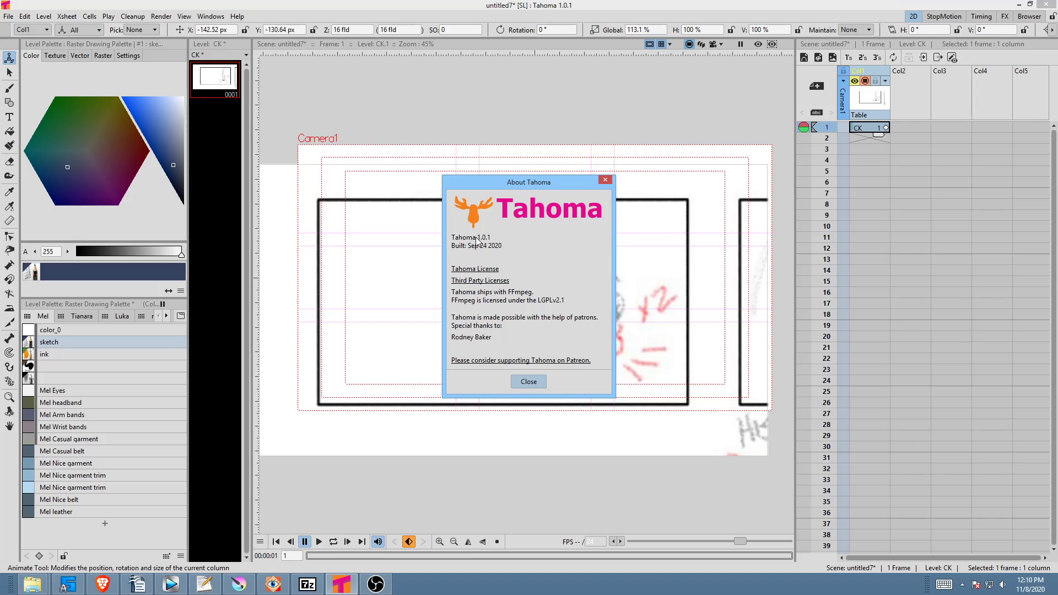
click(605, 180)
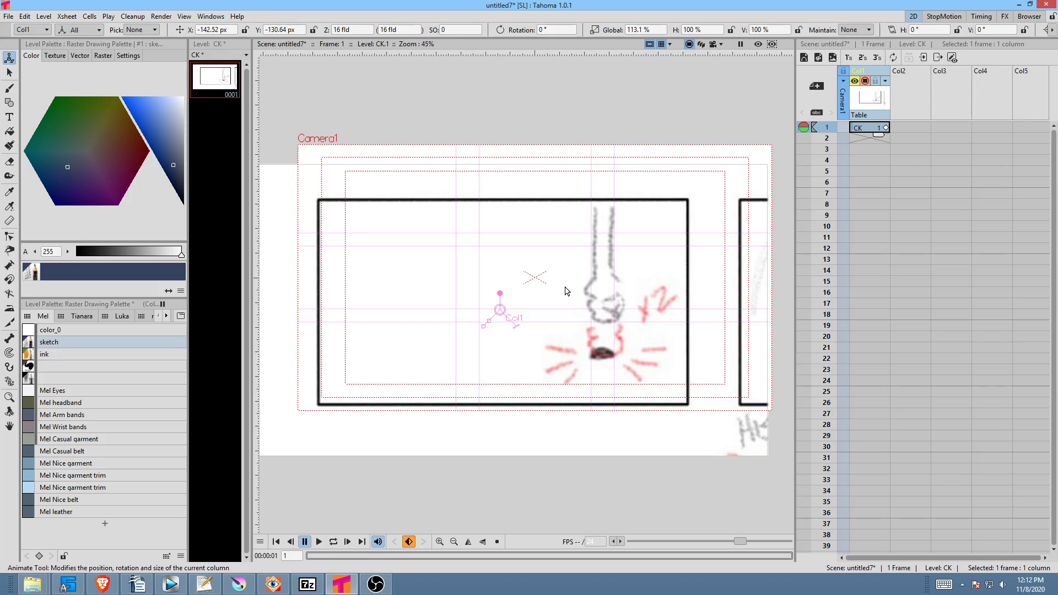
- Zoom and pan to enlarge the table-leg sketch in Camera1, then select the Brush tool
drag(492, 11, 511, 0)
key(shift+space)
drag(457, 431, 448, 408)
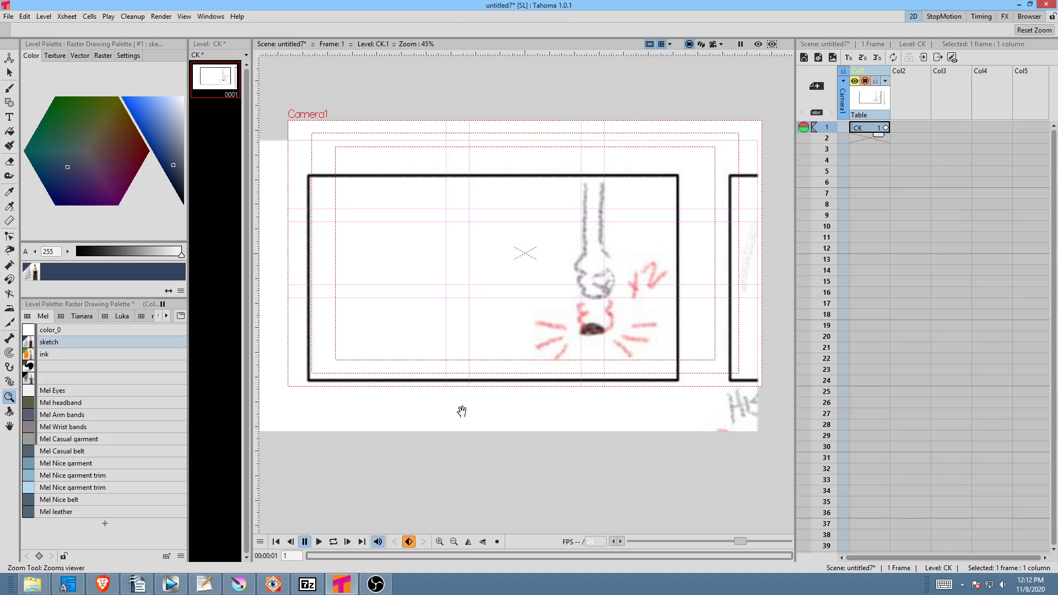
mouse_move(451, 418)
mouse_down()
mouse_move(473, 396)
mouse_move(441, 418)
mouse_up()
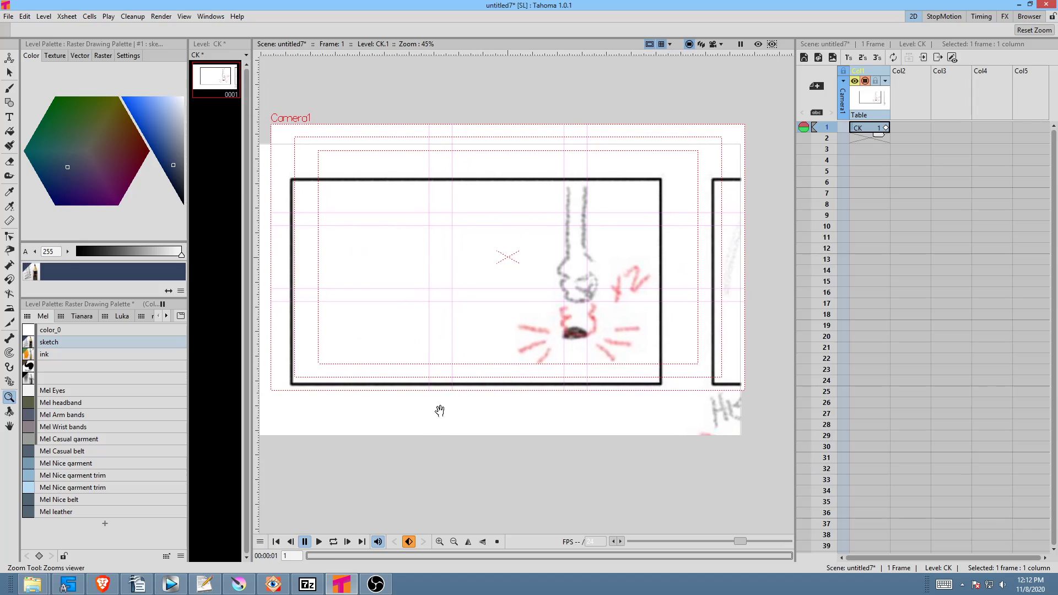
drag(441, 418, 453, 395)
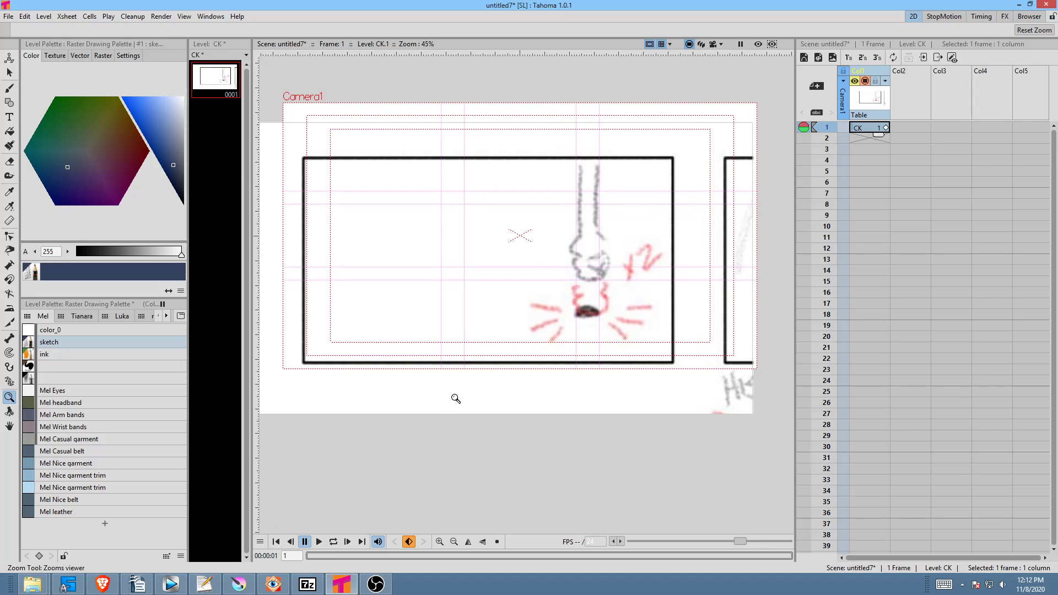
mouse_move(455, 395)
mouse_down()
mouse_move(501, 369)
mouse_move(474, 393)
mouse_up()
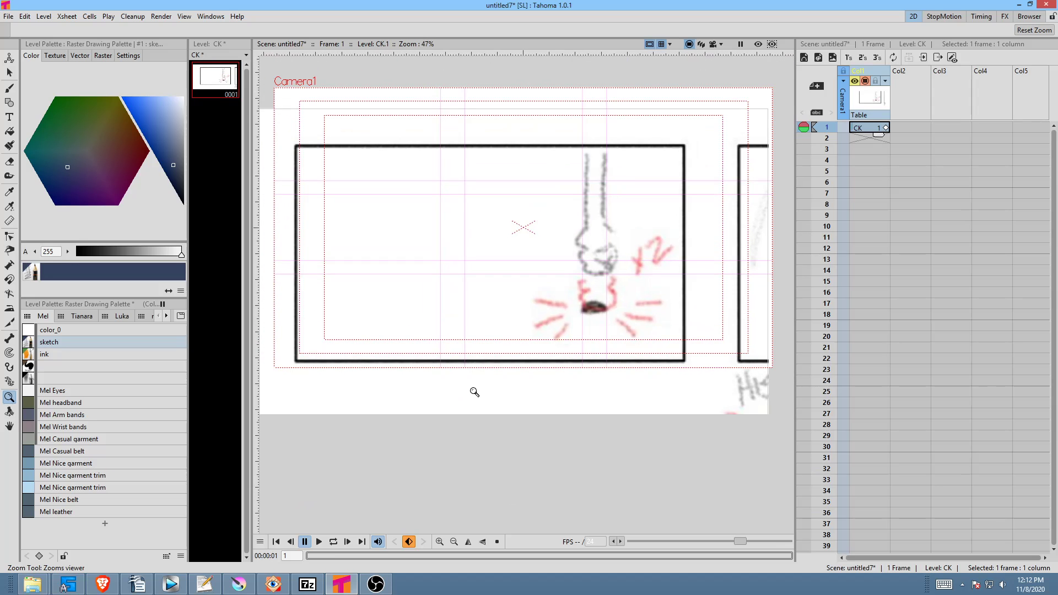
drag(475, 391, 474, 420)
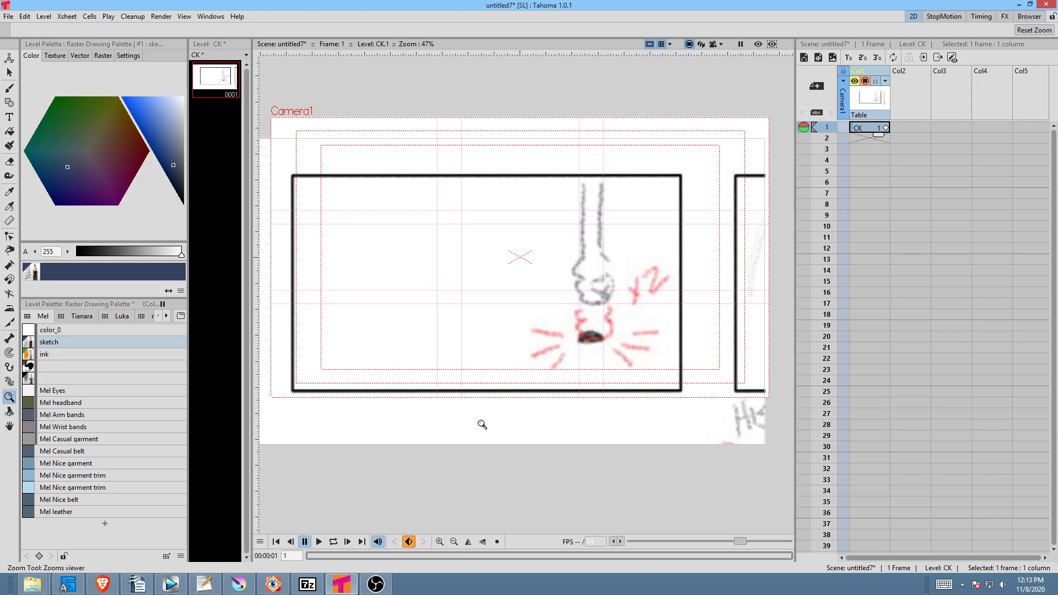
drag(500, 428, 496, 379)
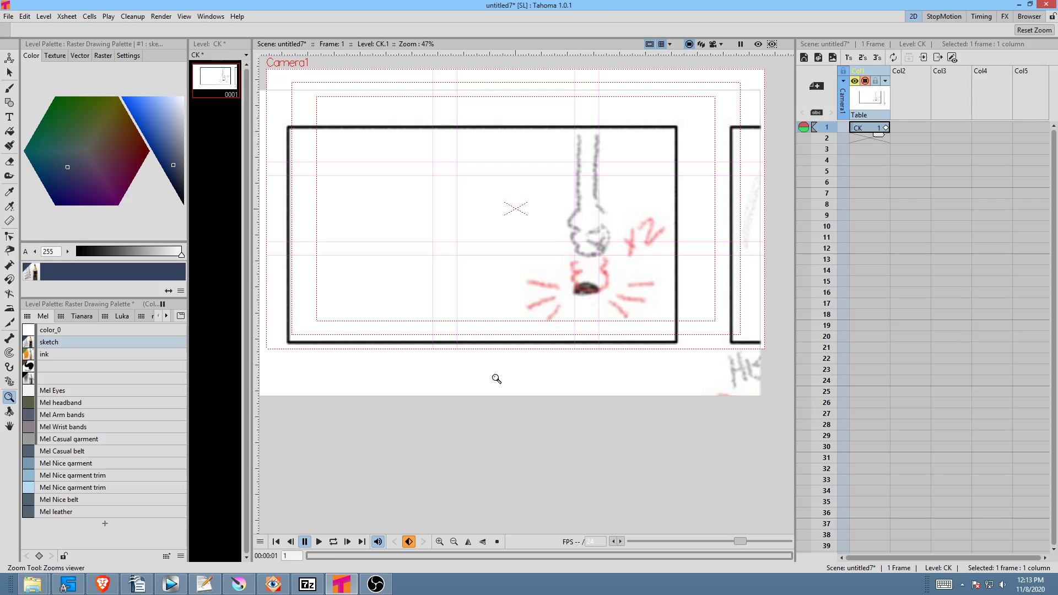
key(b)
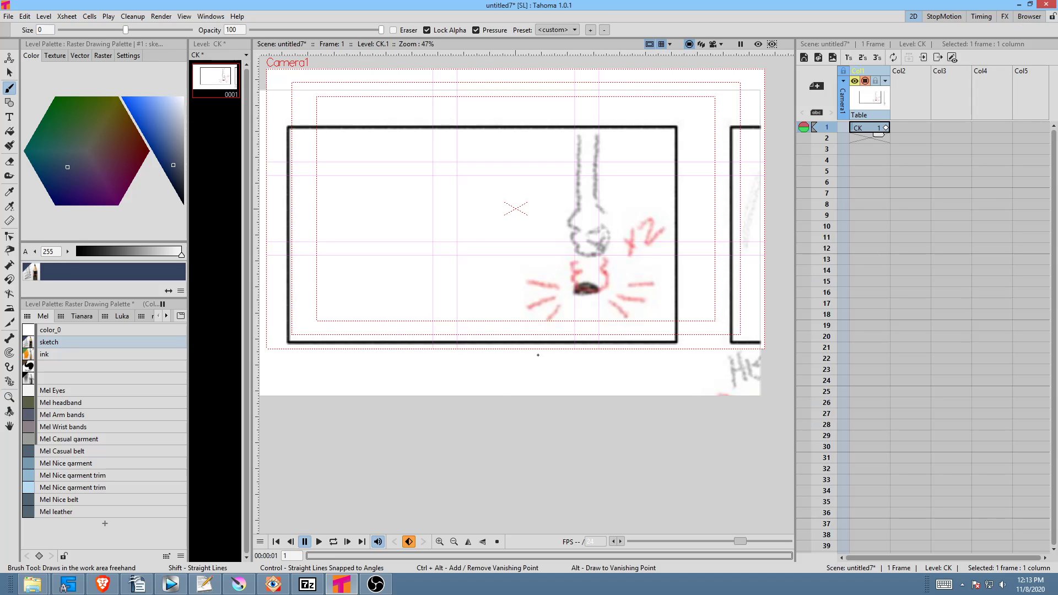
- Paint a short test stroke below the sketch panel, readjust the view, and reselect the Brush
mouse_move(511, 375)
mouse_down()
mouse_move(531, 382)
mouse_move(558, 370)
mouse_up()
key(space)
mouse_move(561, 368)
mouse_down()
mouse_move(550, 395)
mouse_move(556, 364)
mouse_up()
key(shift+space)
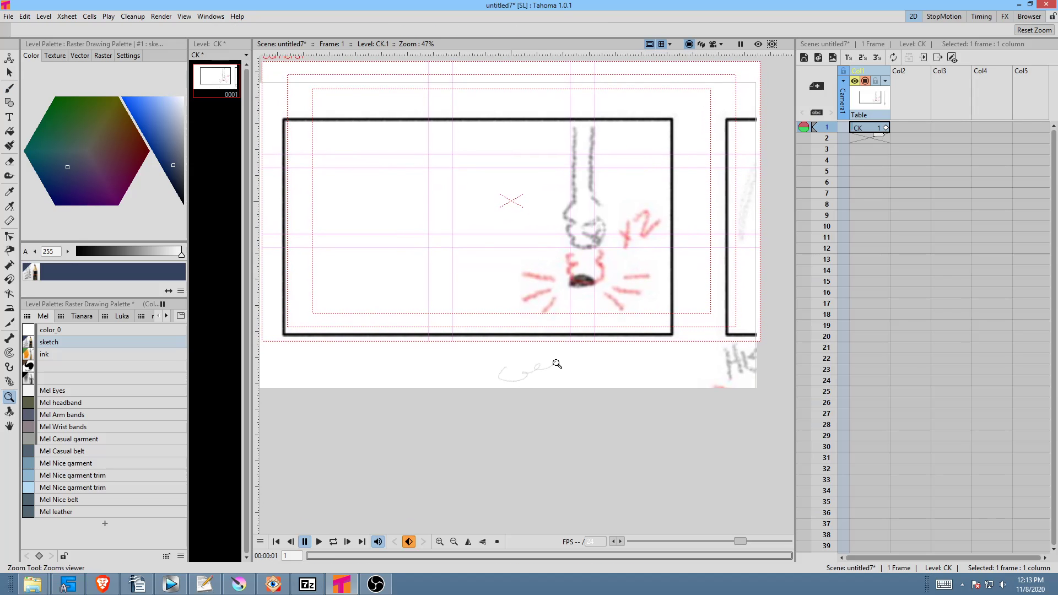
drag(557, 363, 600, 387)
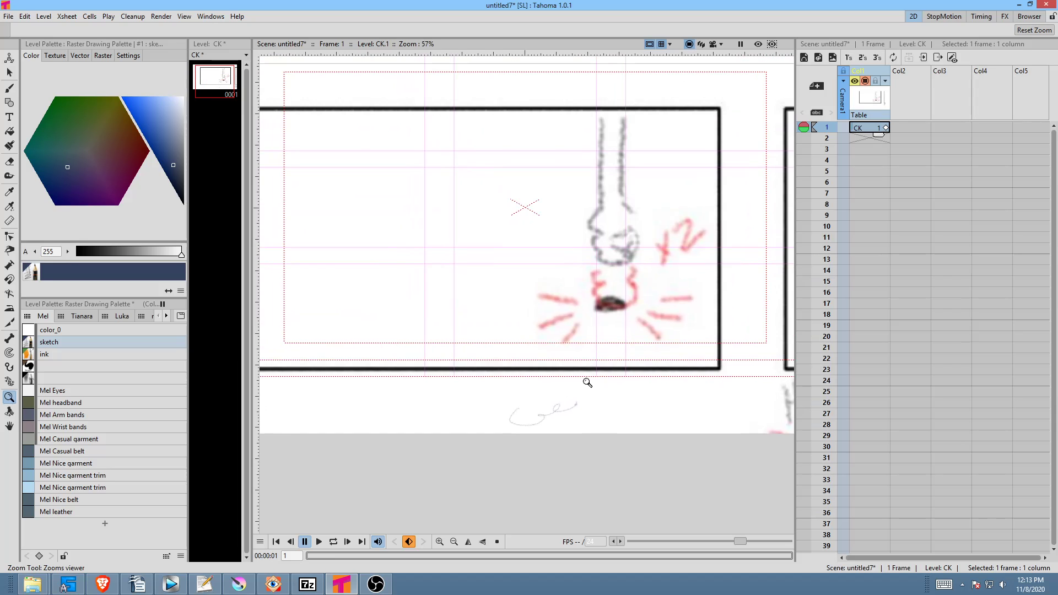
drag(557, 383, 574, 381)
scroll(557, 385, down, 1)
drag(561, 381, 555, 386)
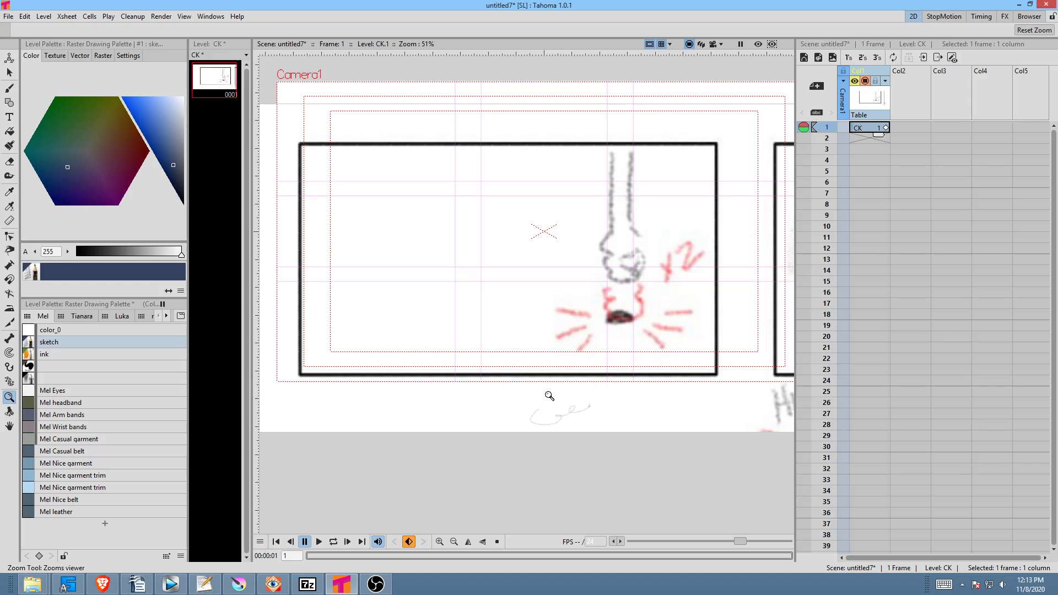
key(b)
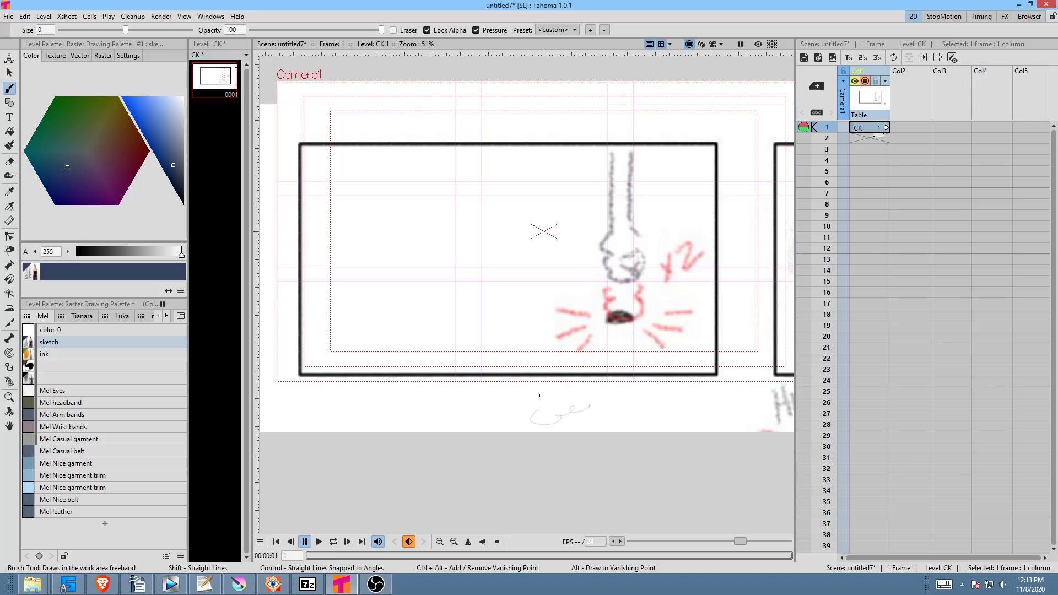
- Bring Krita forward and zoom and pan to recentre the -184-8.png table-leg sketch
key(space)
scroll(540, 392, up, 2)
scroll(557, 408, down, 3)
scroll(558, 408, up, 2)
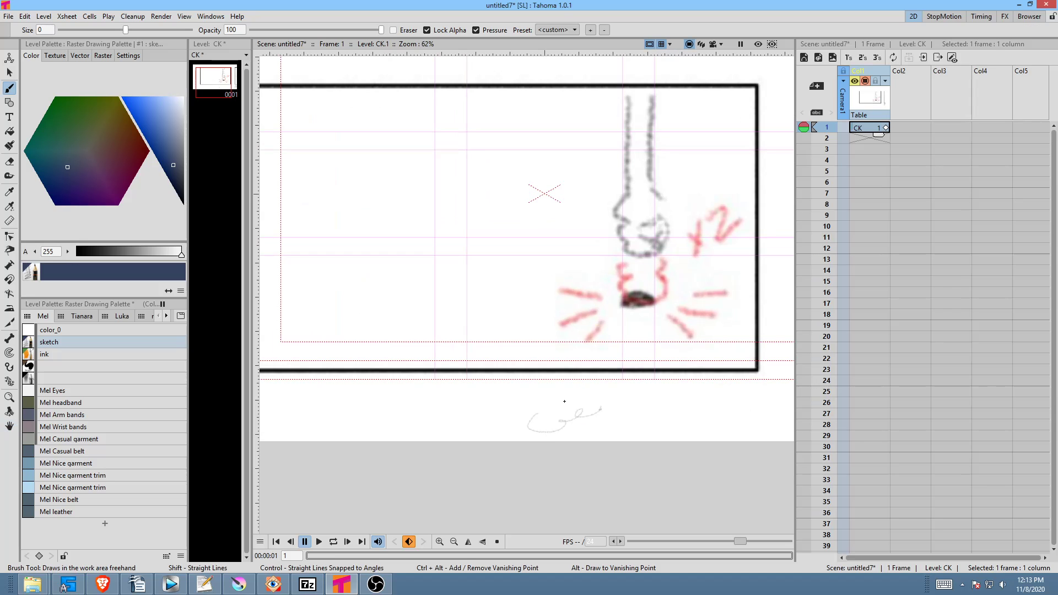
scroll(561, 389, down, 1)
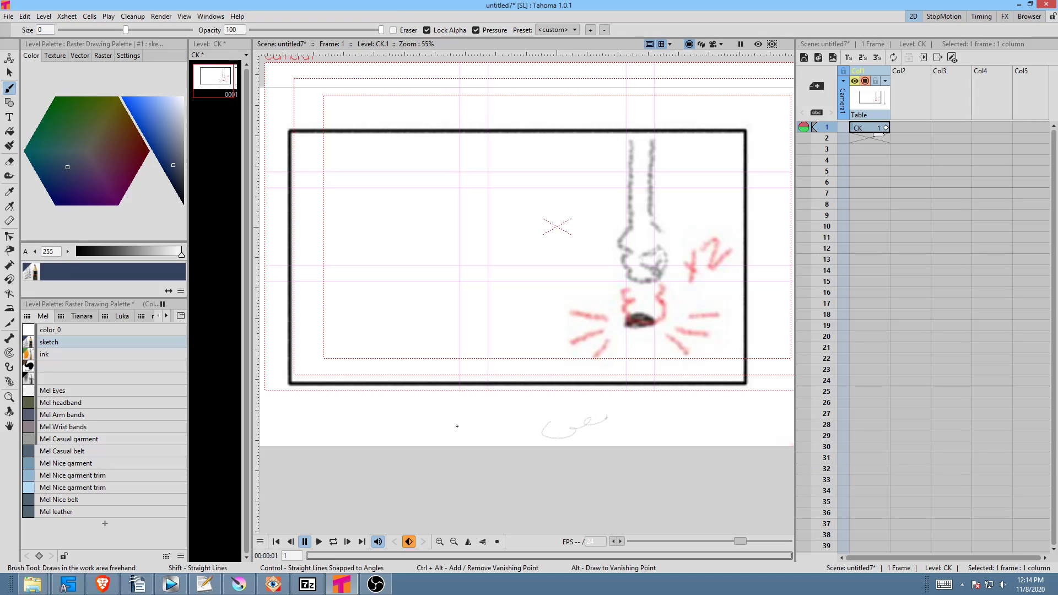
key(space)
key(shift+space)
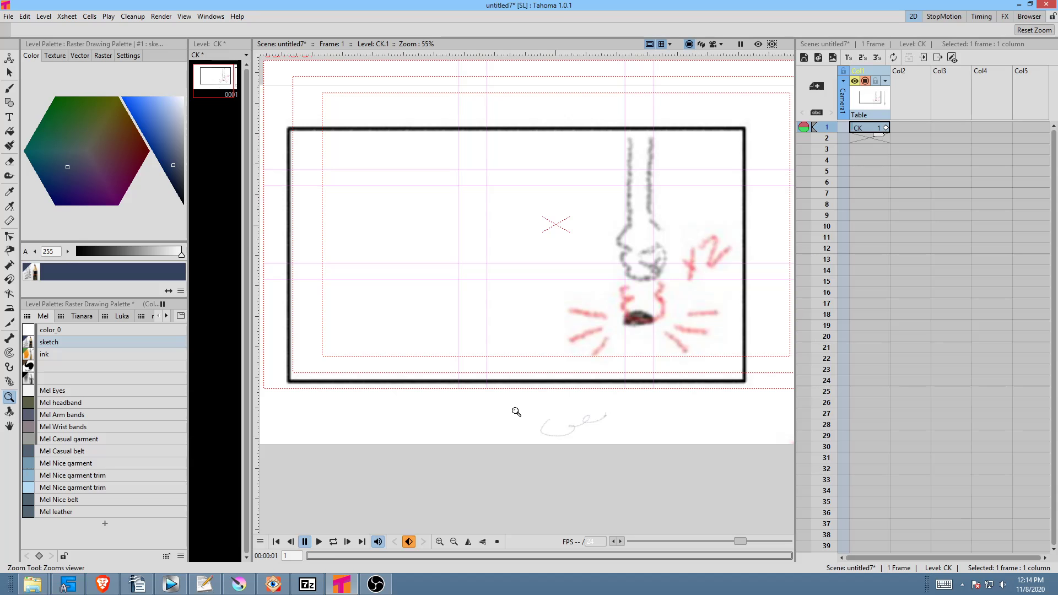
drag(517, 412, 541, 411)
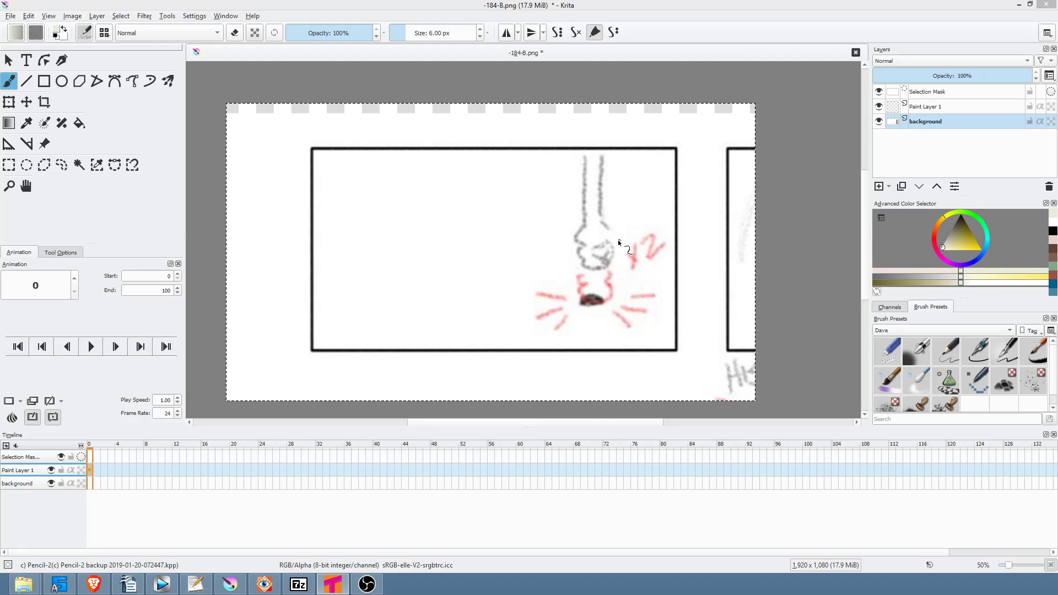
mouse_move(604, 212)
mouse_down()
mouse_move(564, 260)
mouse_move(602, 227)
mouse_move(655, 204)
mouse_move(607, 275)
mouse_move(611, 256)
mouse_up()
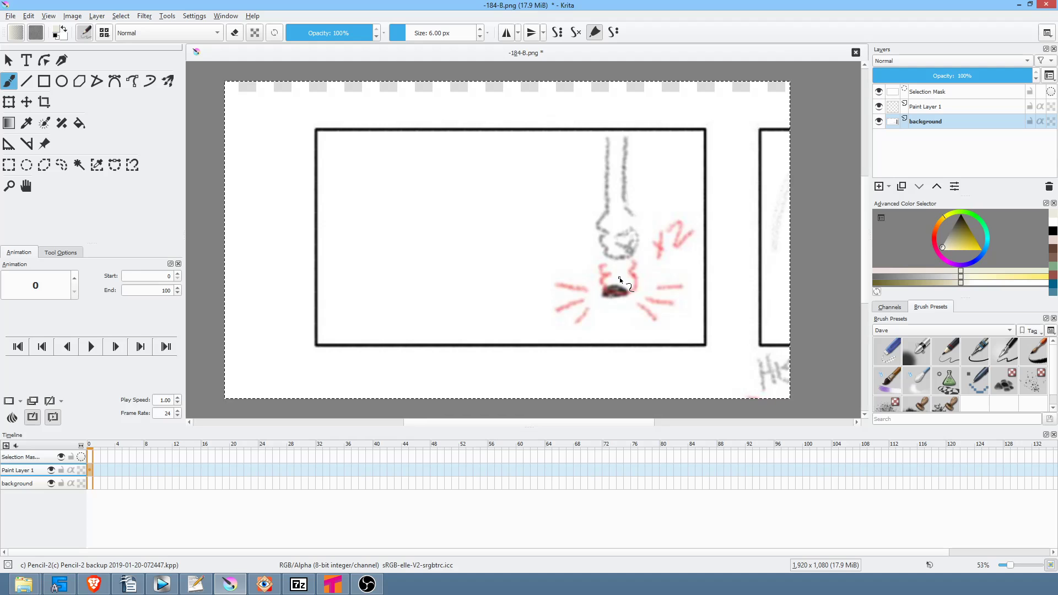
- Select Paint Layer 1, zoom in on the table leg, and set the colour to black
click(956, 107)
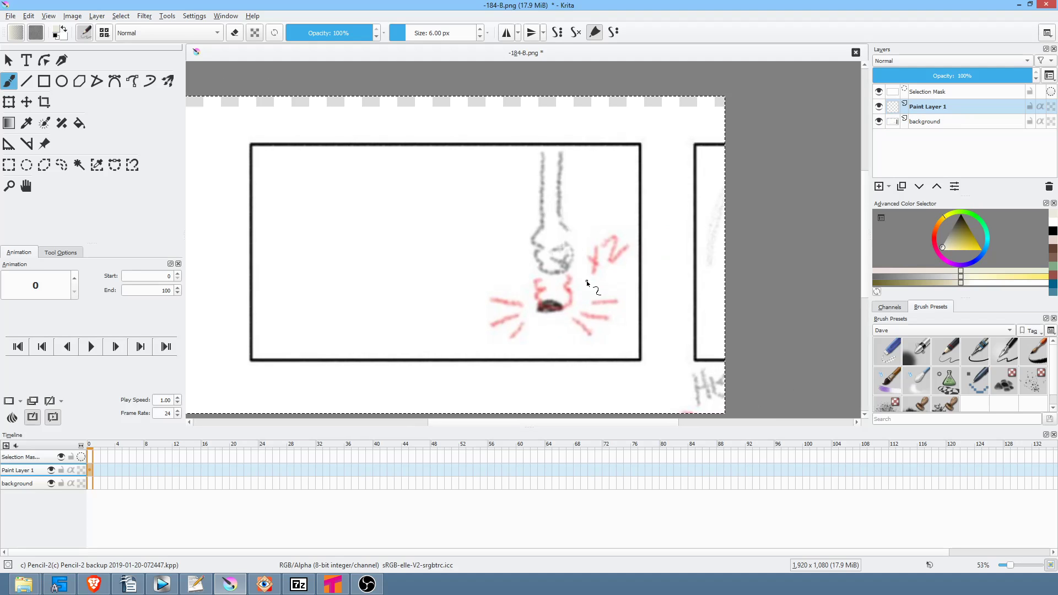
mouse_move(573, 297)
mouse_down()
mouse_move(633, 255)
mouse_move(656, 284)
mouse_move(676, 268)
mouse_move(651, 300)
mouse_up()
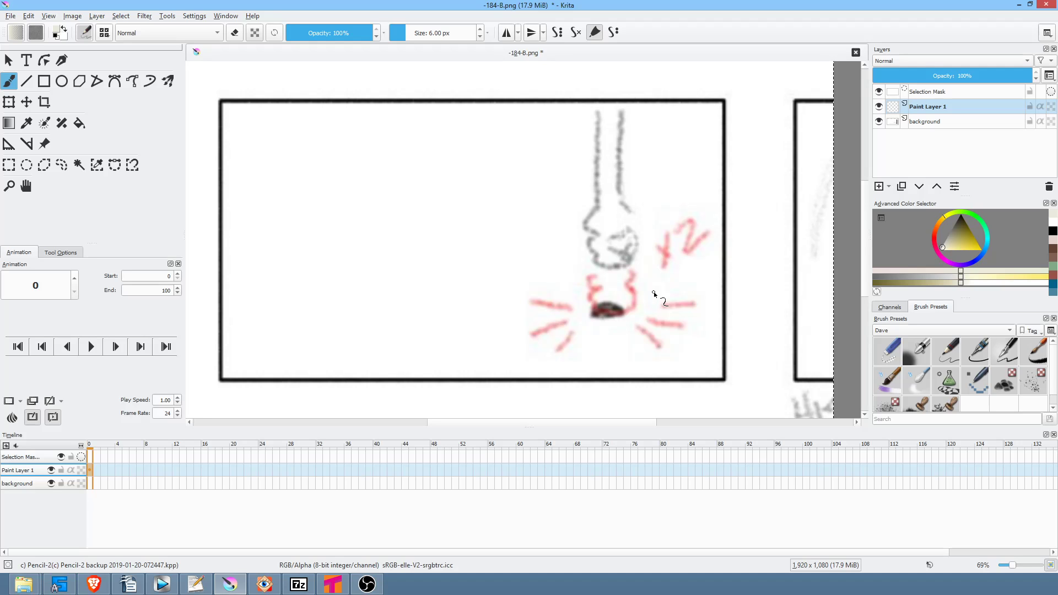
drag(957, 225, 964, 202)
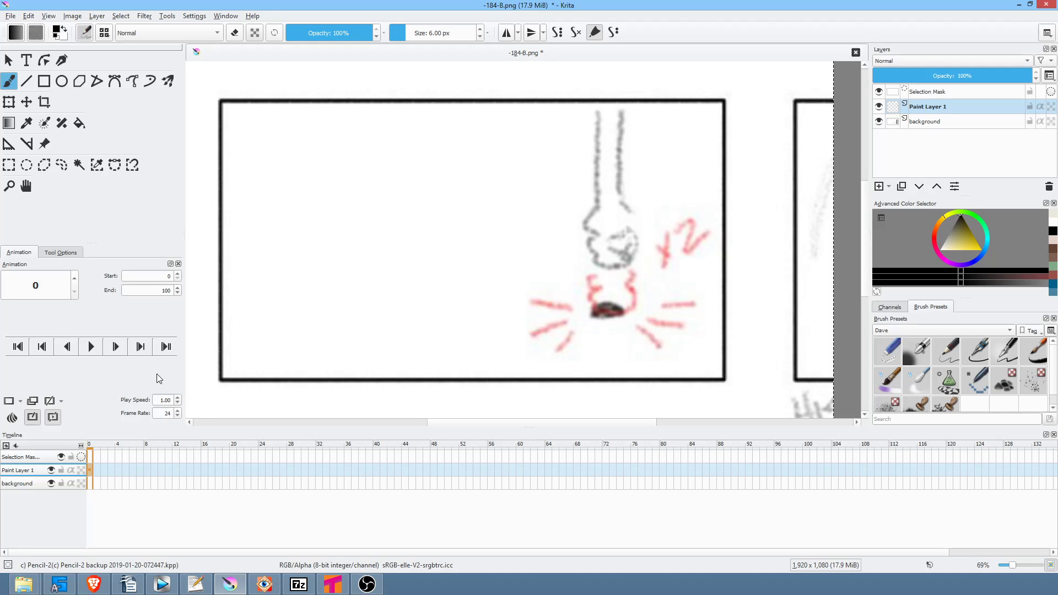
- Set the animation frame rate to 8 fps and move the playhead along the timeline
double_click(167, 413)
text(8)
double_click(166, 290)
click(121, 470)
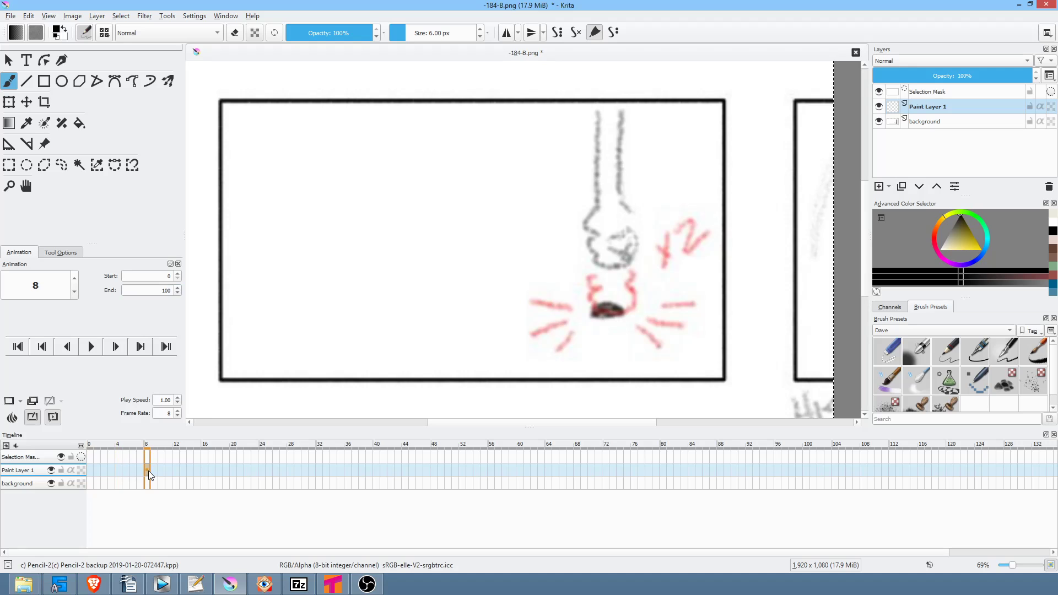
- At frame 0, fade the background layer to about 35% opacity, then reselect Paint Layer 1
mouse_move(144, 470)
click(91, 468)
click(934, 127)
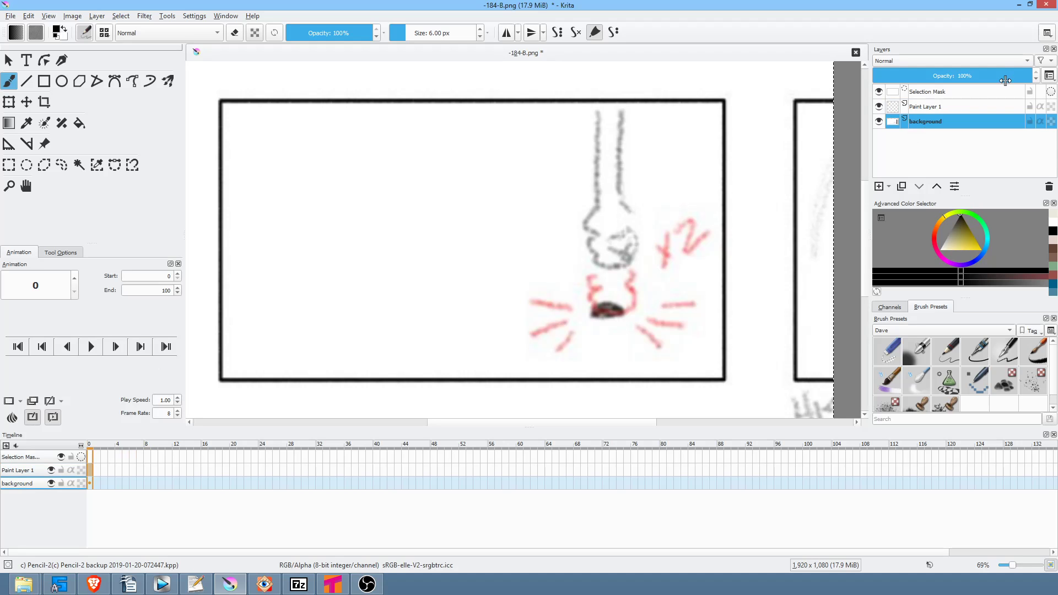
drag(1013, 72, 959, 75)
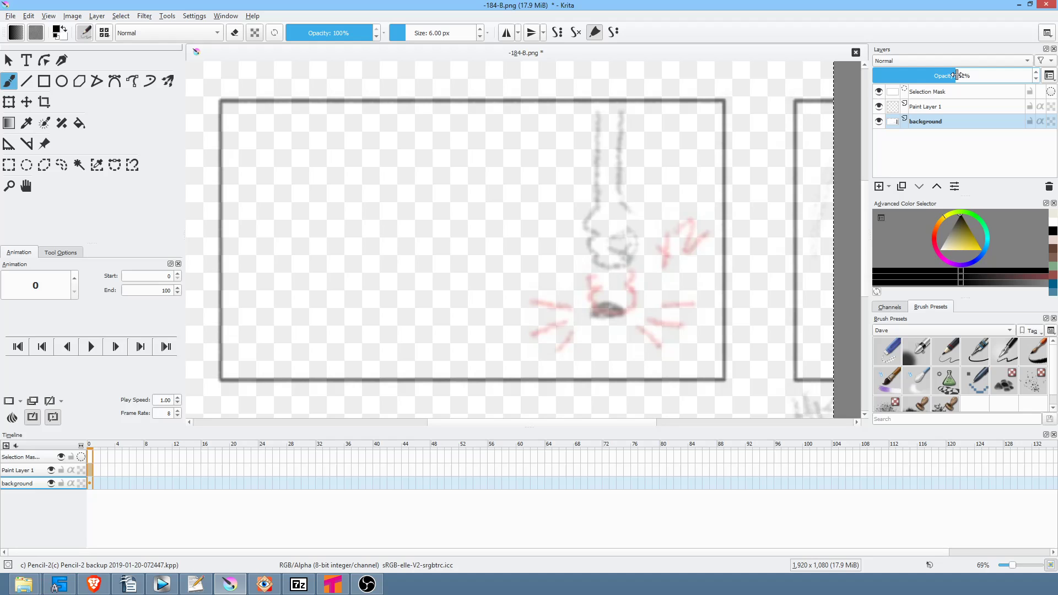
scroll(695, 165, down, 3)
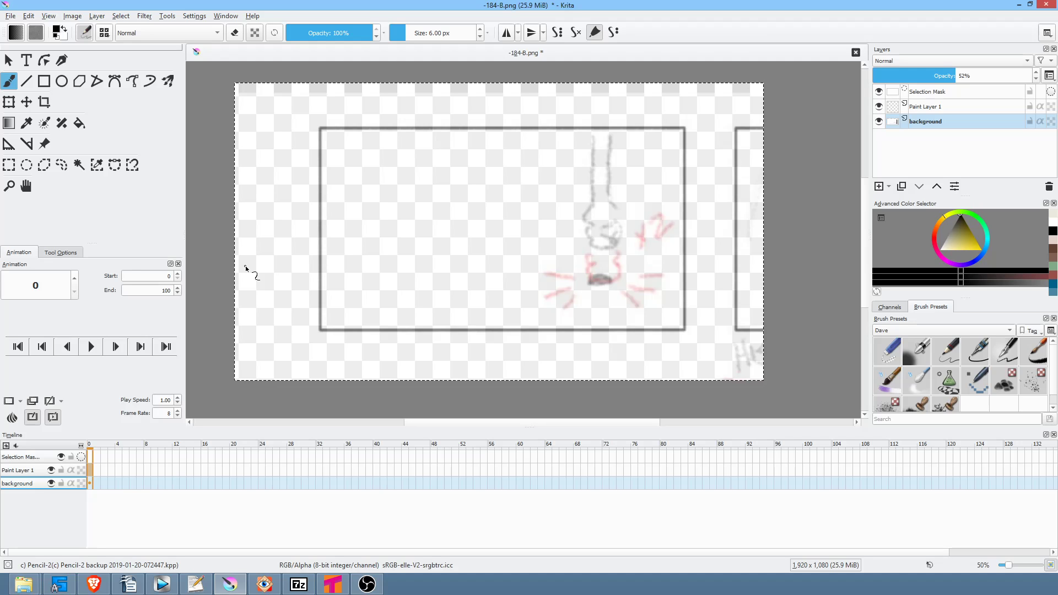
drag(956, 75, 930, 77)
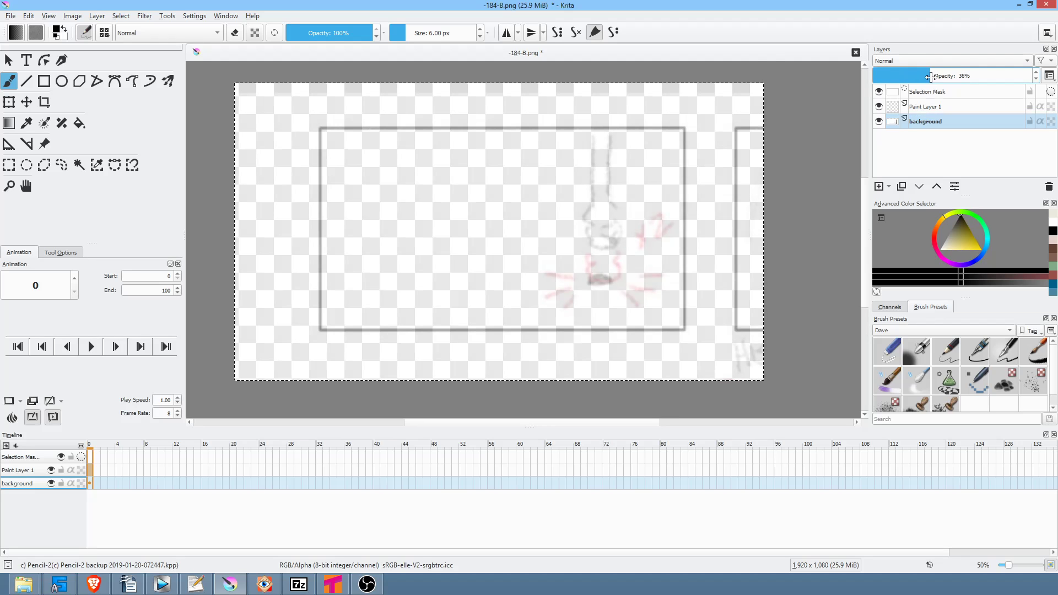
click(949, 105)
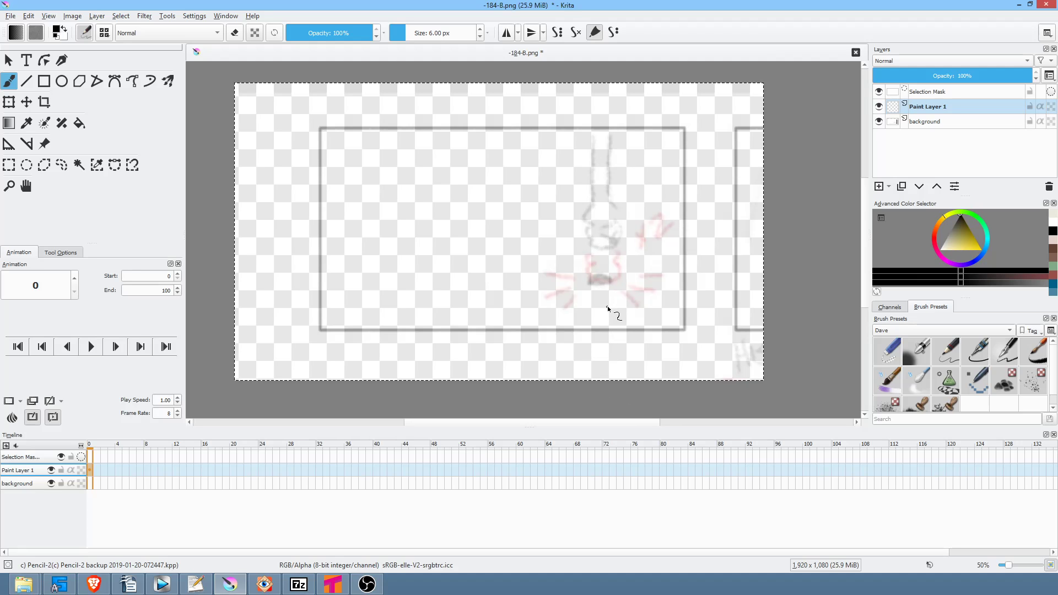
mouse_move(601, 370)
mouse_down()
mouse_move(606, 307)
mouse_move(598, 318)
mouse_up()
drag(590, 168, 599, 256)
drag(650, 283, 576, 286)
mouse_move(668, 257)
mouse_down()
mouse_move(621, 276)
mouse_move(633, 279)
mouse_up()
drag(659, 307, 635, 292)
drag(543, 273, 574, 284)
drag(532, 311, 565, 297)
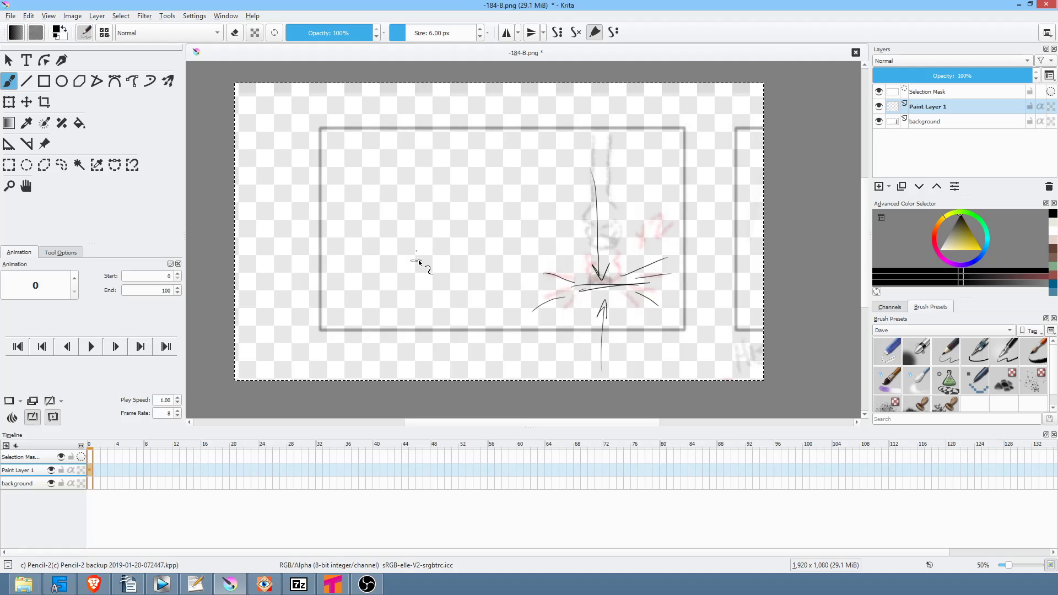
drag(412, 270, 428, 287)
drag(571, 258, 558, 175)
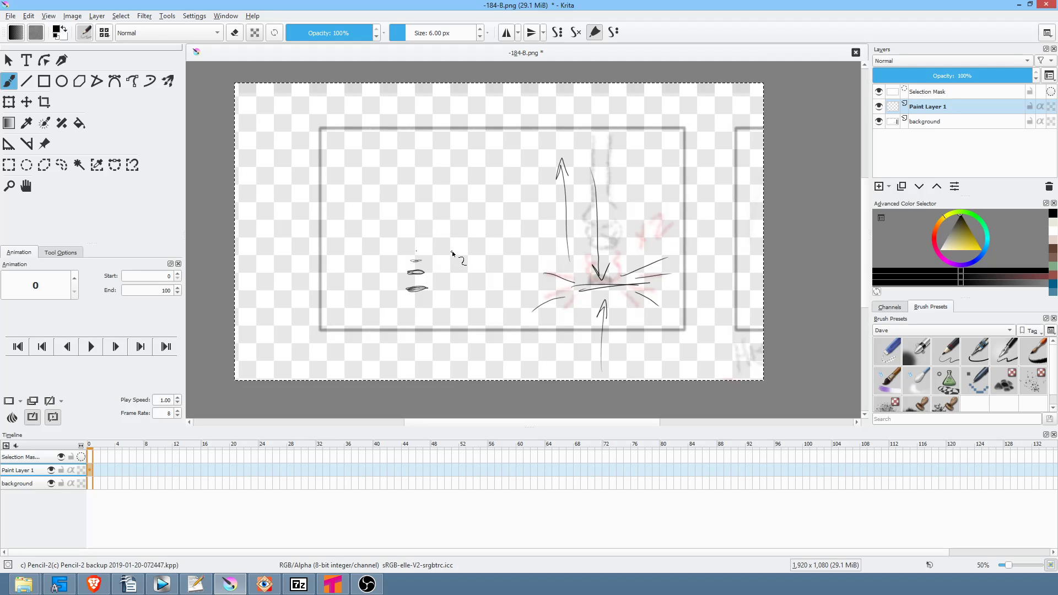
key(ctrl+z)
key(ctrl+z)
key(ctrl+z)
key(ctrl+z)
key(ctrl+z)
key(ctrl+z)
key(ctrl+z)
key(ctrl+z)
key(ctrl+z)
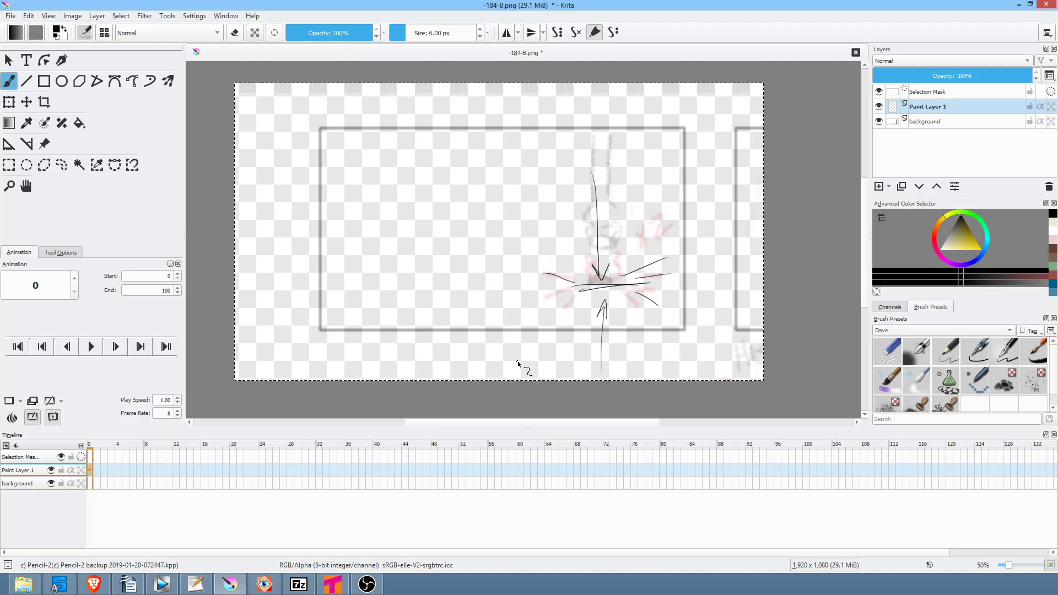
key(ctrl+z)
key(ctrl+z)
key(ctrl+z)
key(ctrl+z)
key(ctrl+z)
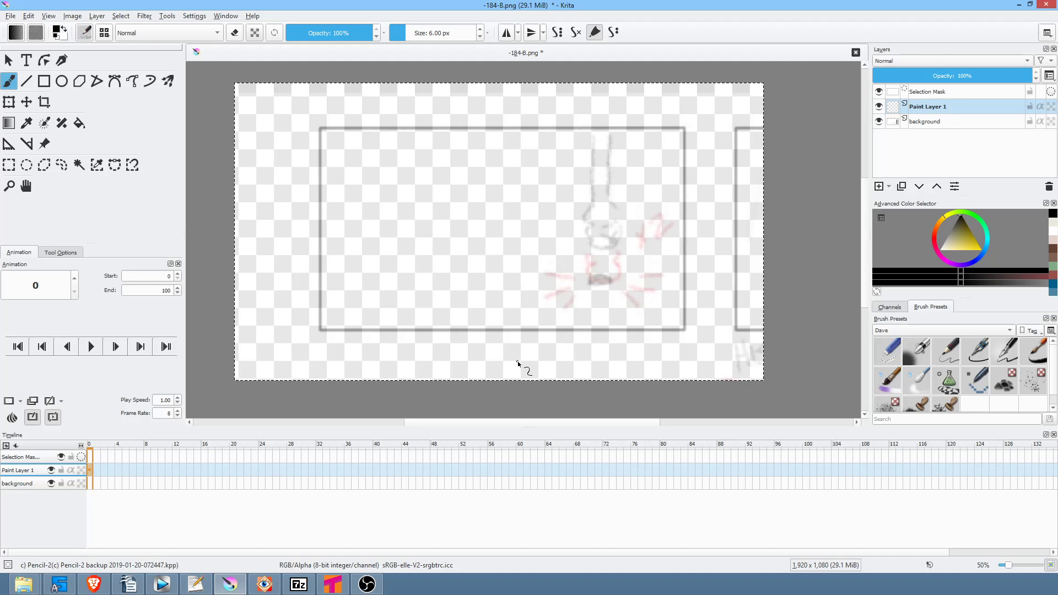
- Choose the Ink-2 Fineliner brush preset and a dark brown painting colour
click(981, 350)
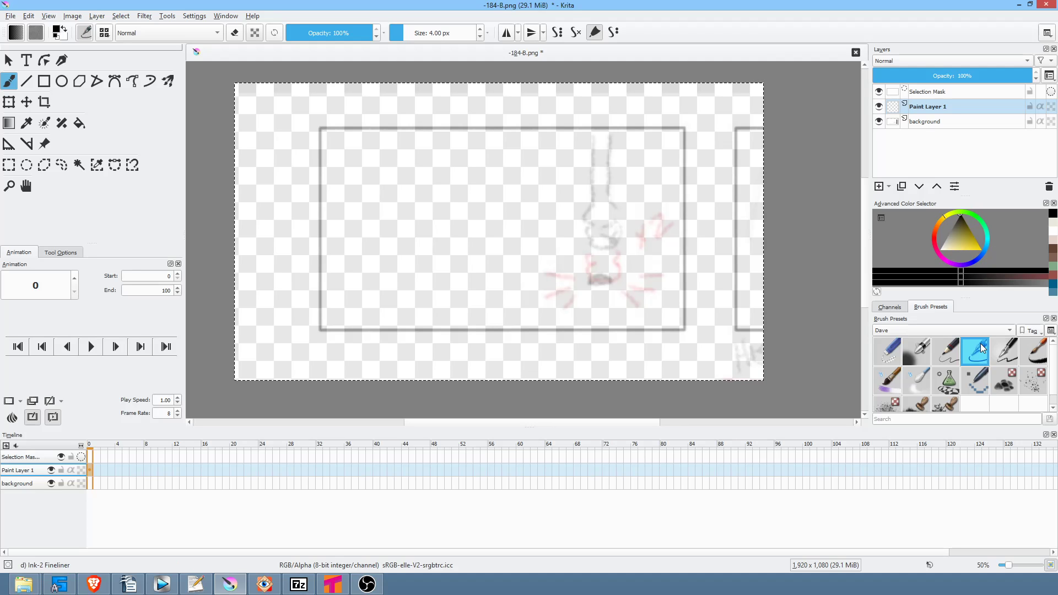
click(938, 227)
scroll(593, 224, up, 4)
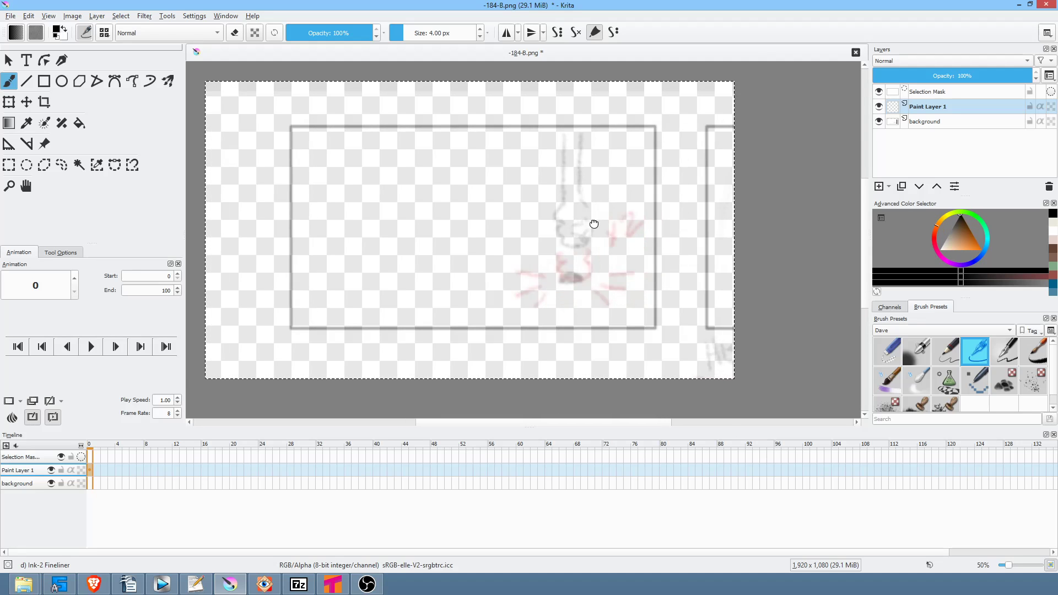
scroll(634, 186, down, 2)
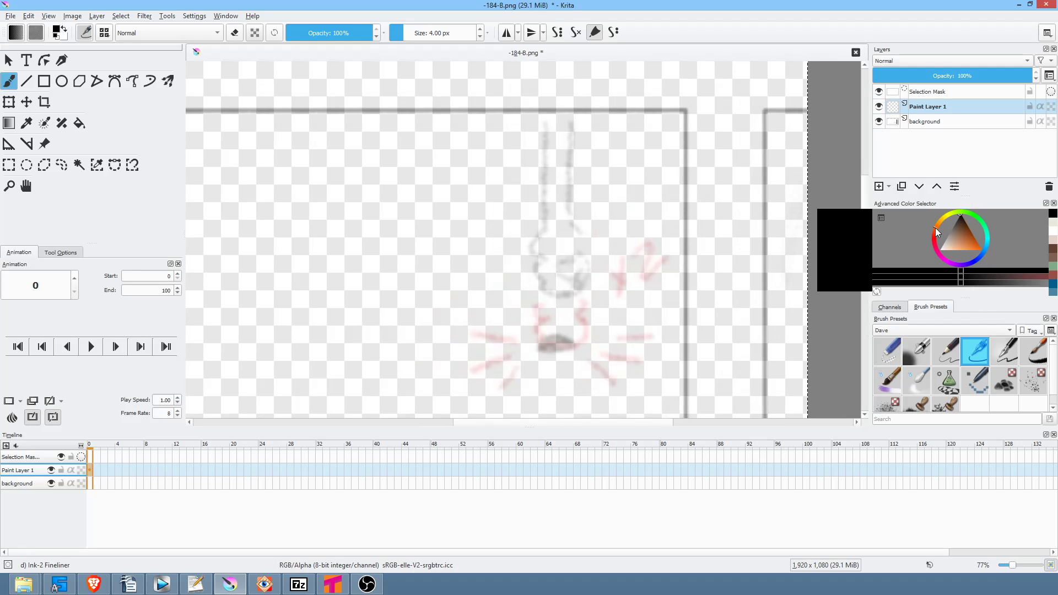
click(960, 227)
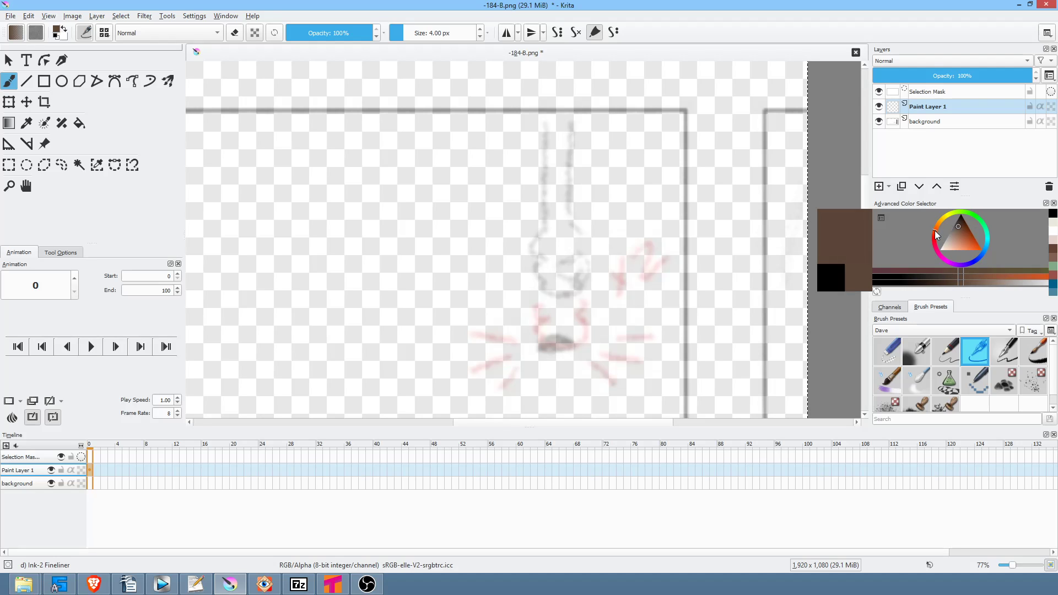
click(961, 226)
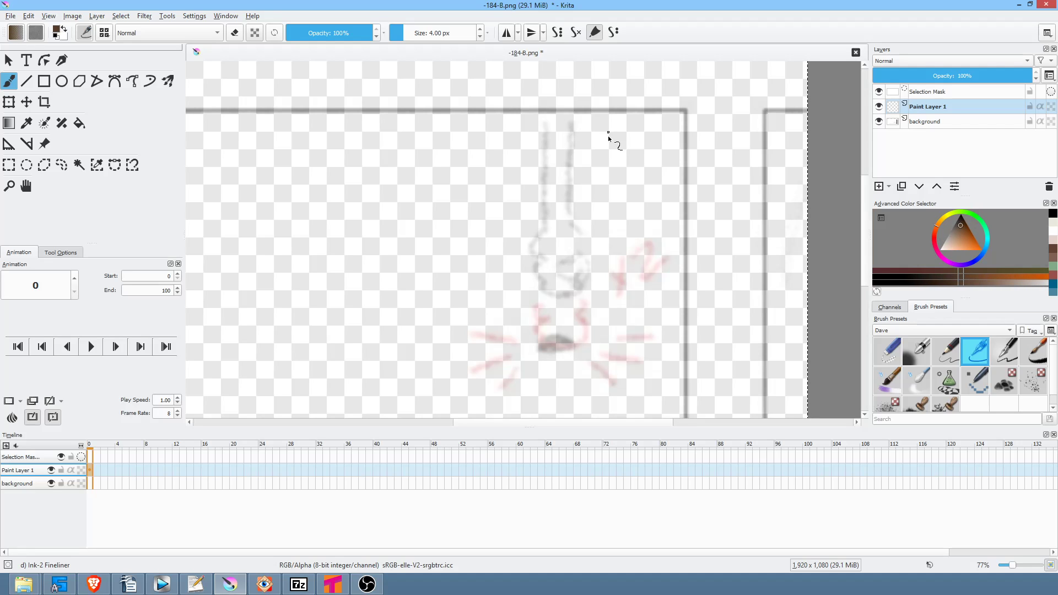
scroll(595, 188, down, 1)
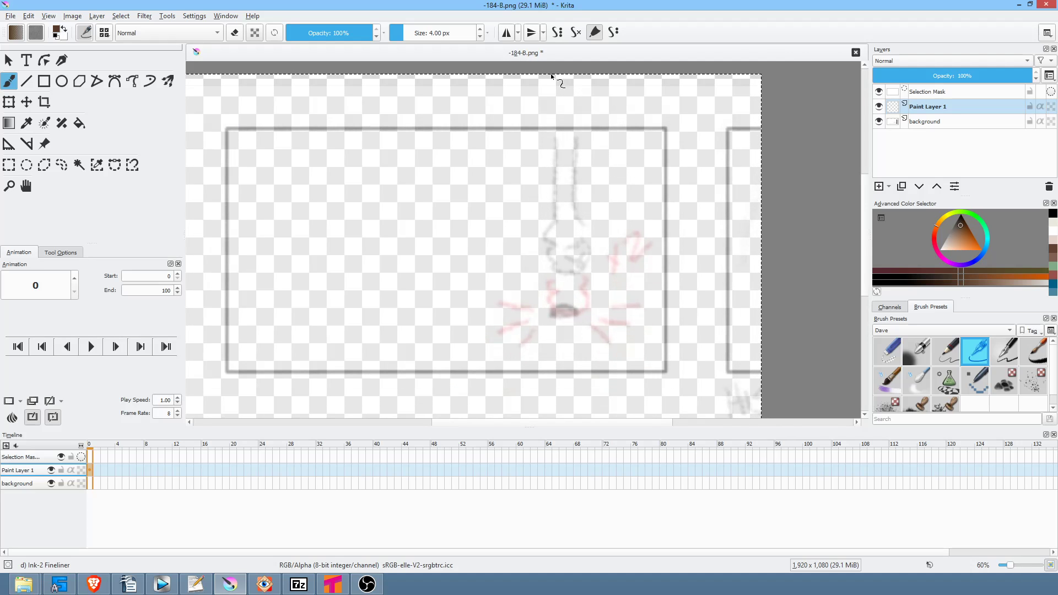
- Trace a dark brown fineliner outline down both sides of the sketched table leg
drag(552, 73, 553, 114)
mouse_move(588, 257)
mouse_down()
mouse_move(575, 201)
mouse_move(576, 65)
mouse_up()
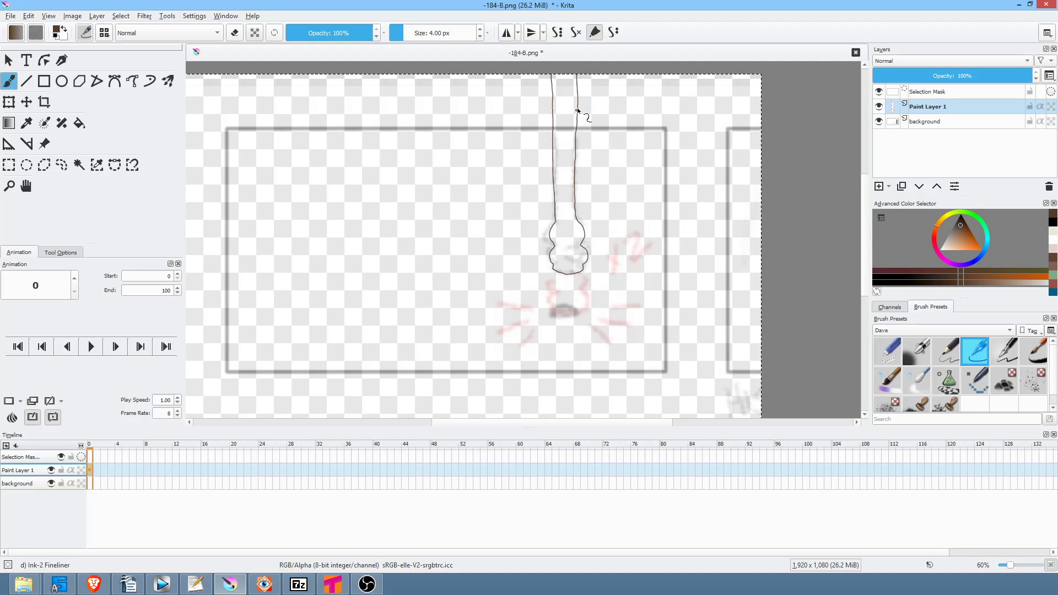
key(ctrl+t)
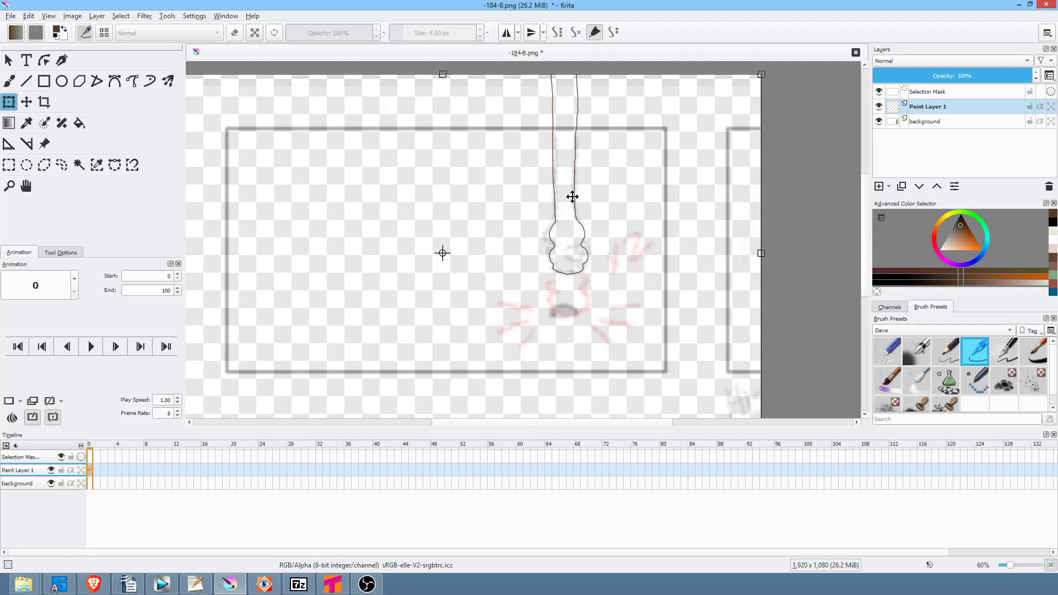
- Liquify the traced leg outline to even its sides, then hide the background sketch
right_click(576, 200)
click(626, 272)
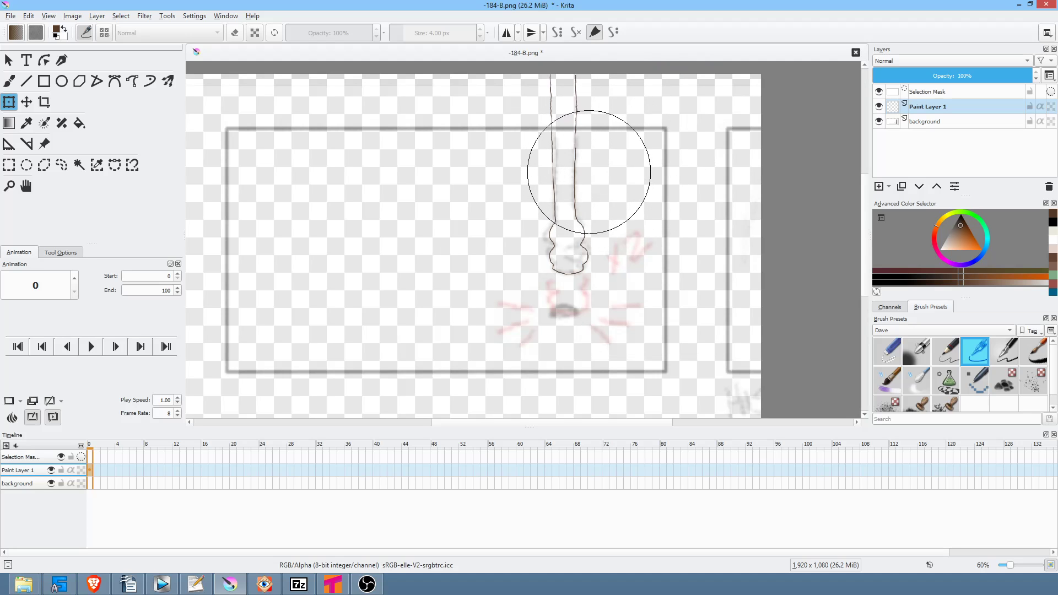
key(Return)
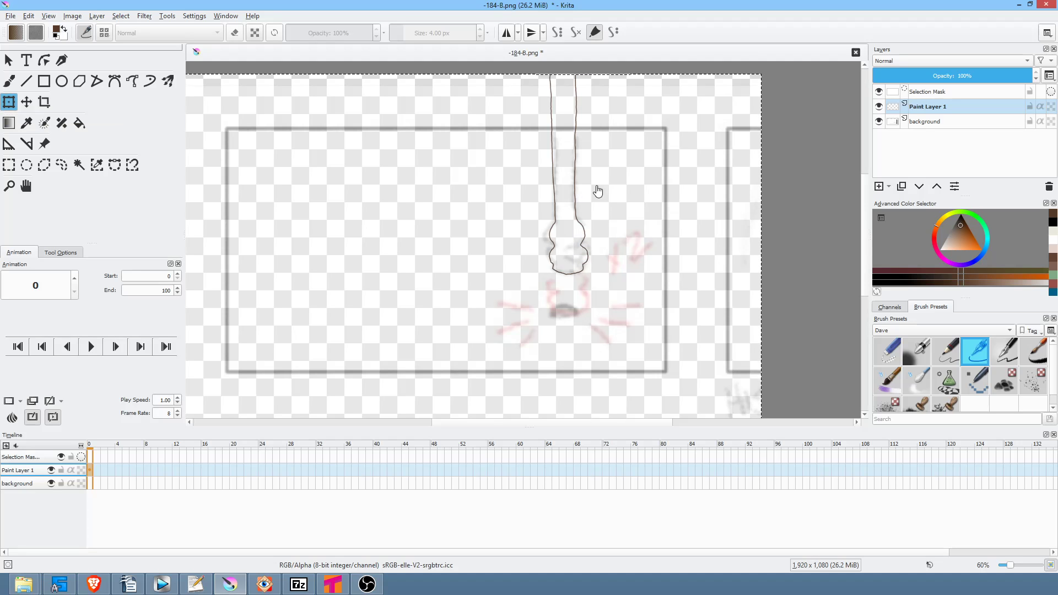
click(576, 213)
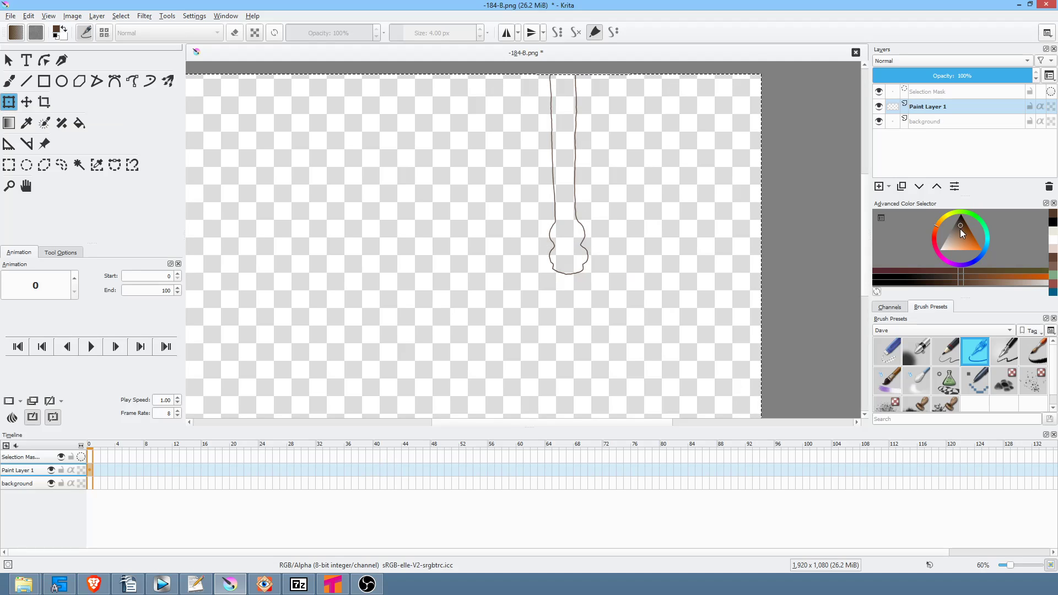
- Pick a lighter brown and set the Fill tool to the Behind blend mode, undoing a test fill
drag(963, 233, 958, 231)
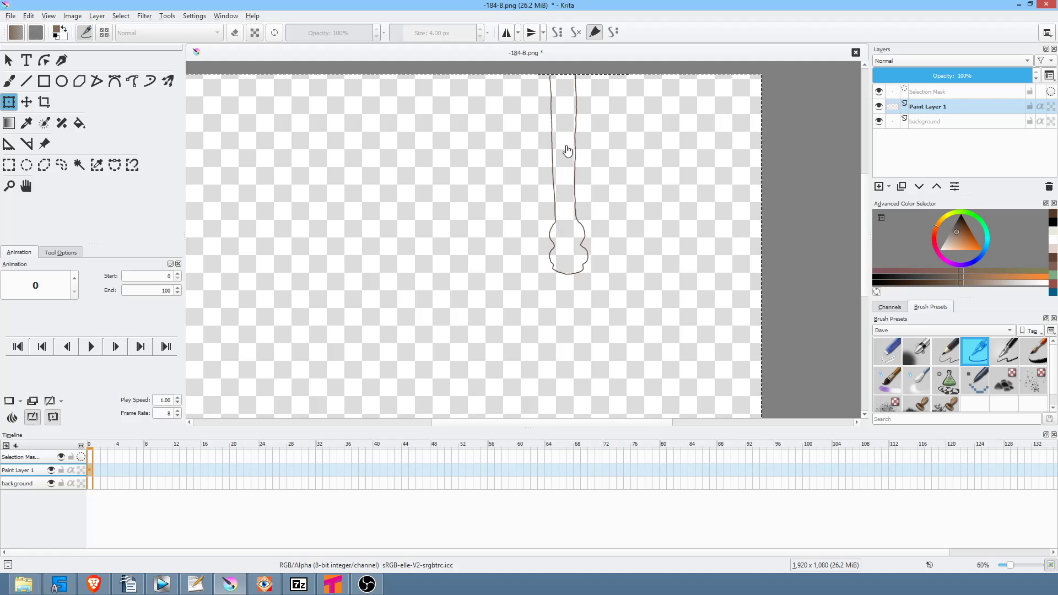
key(f)
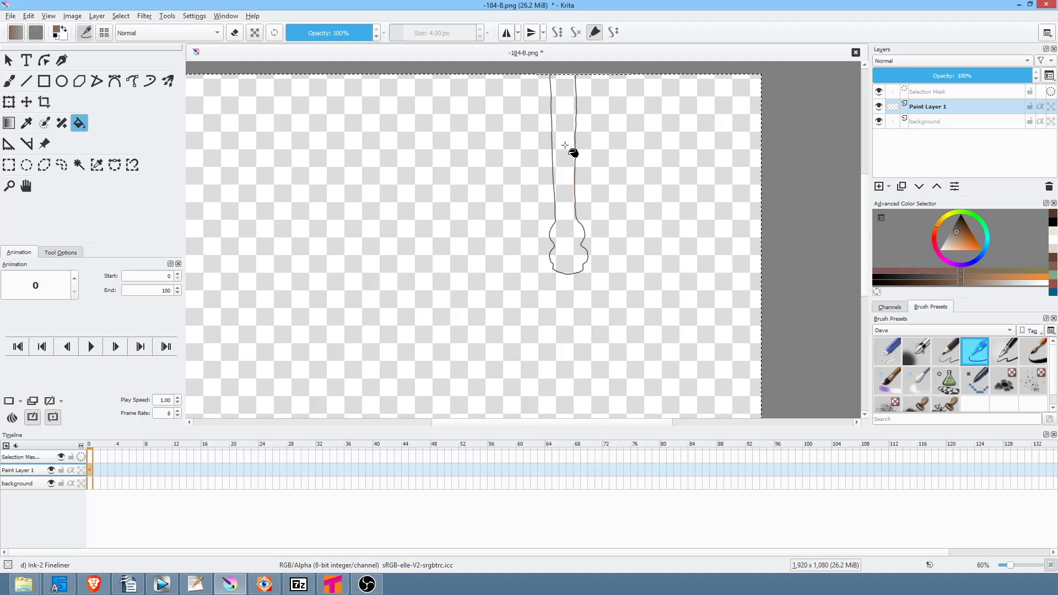
click(189, 33)
click(193, 22)
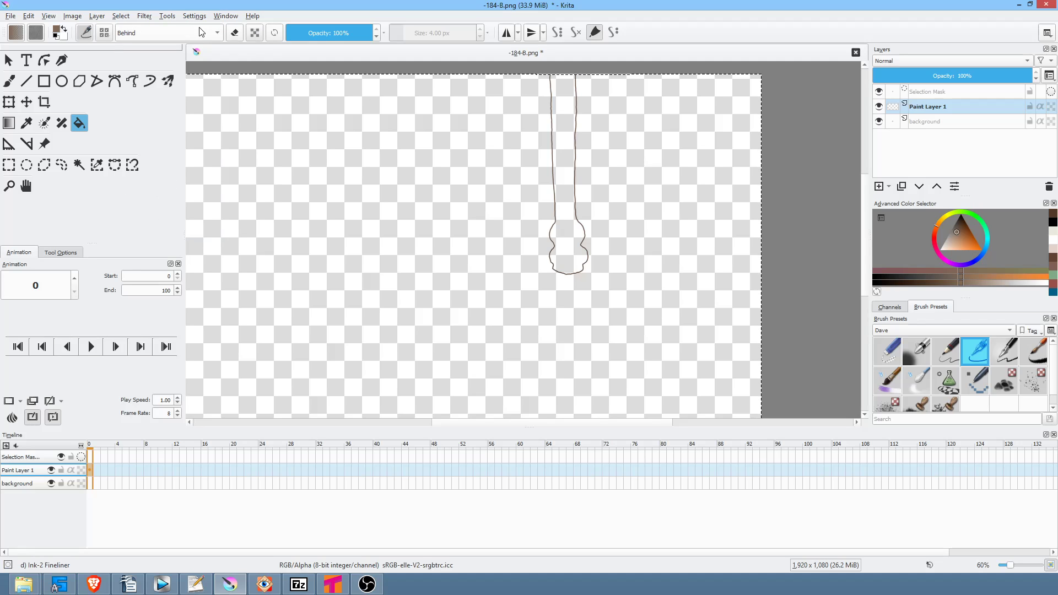
click(567, 180)
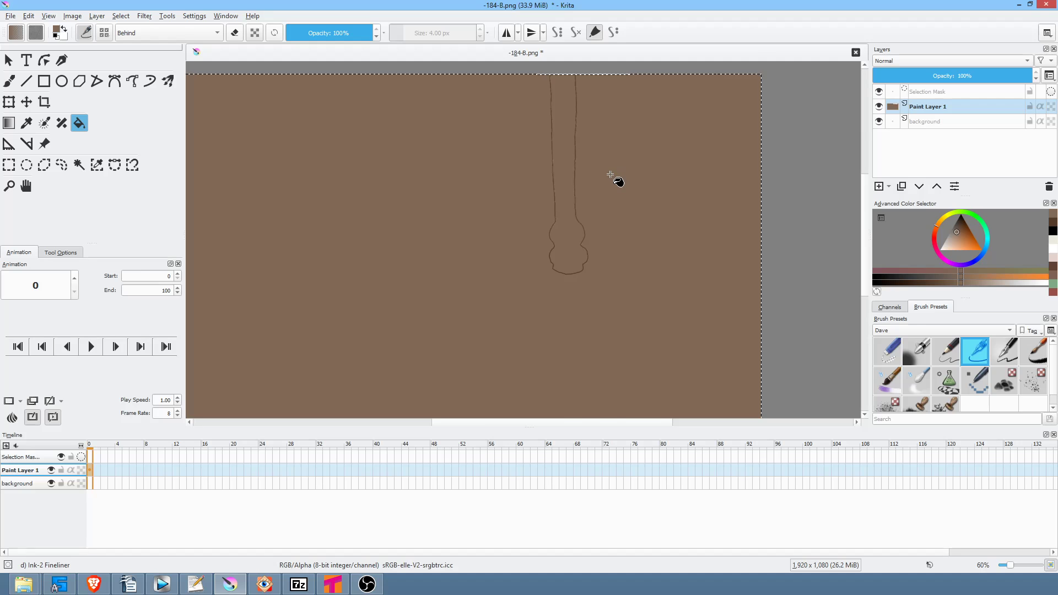
key(ctrl+z)
scroll(609, 99, up, 4)
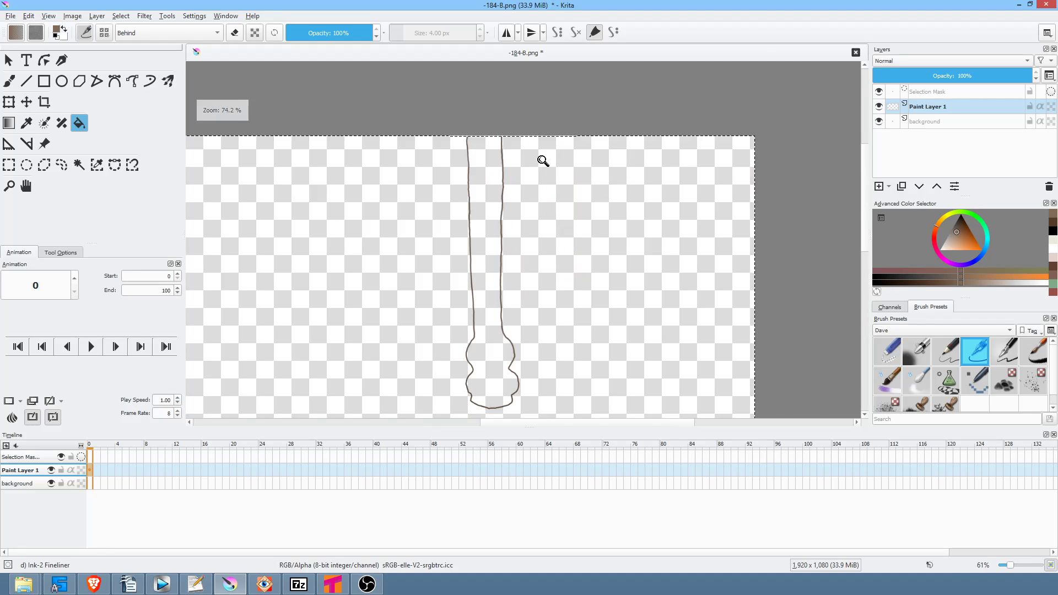
- Clear the selection and fill the leg between its outlines with solid light brown
drag(522, 121, 591, 208)
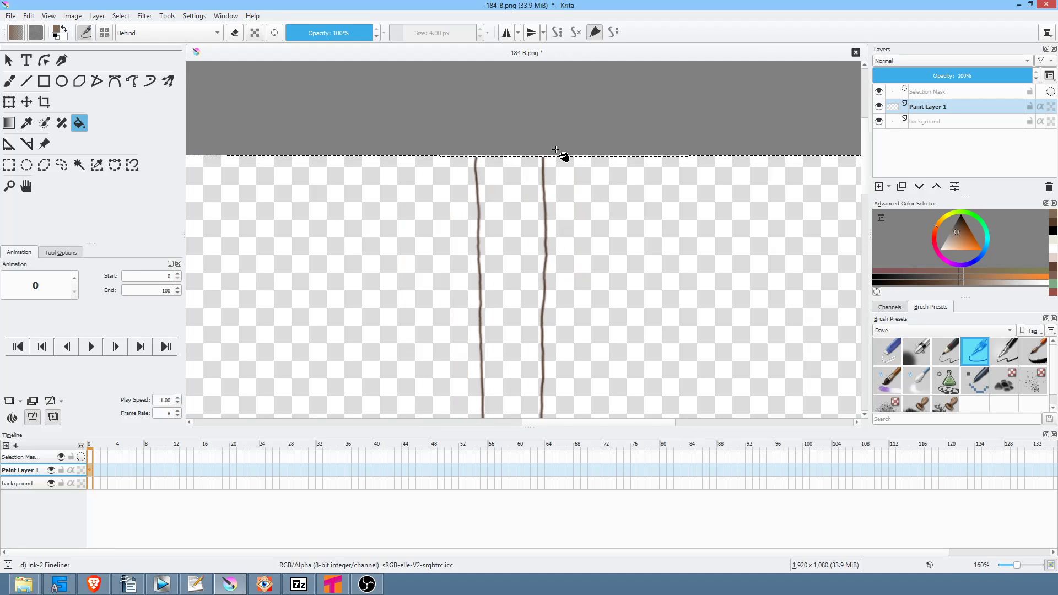
key(ctrl+shift+a)
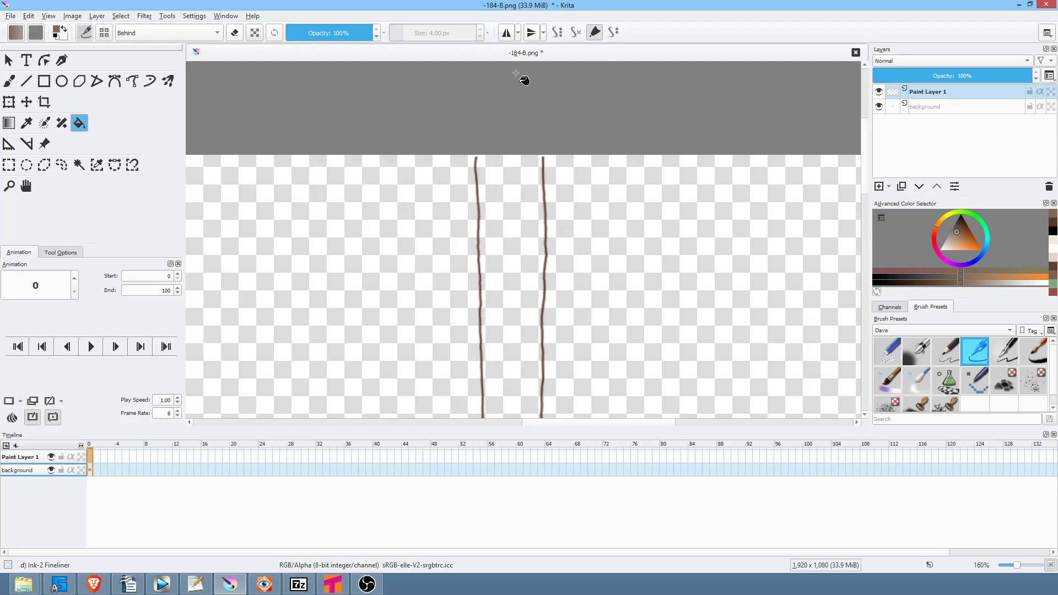
key(b)
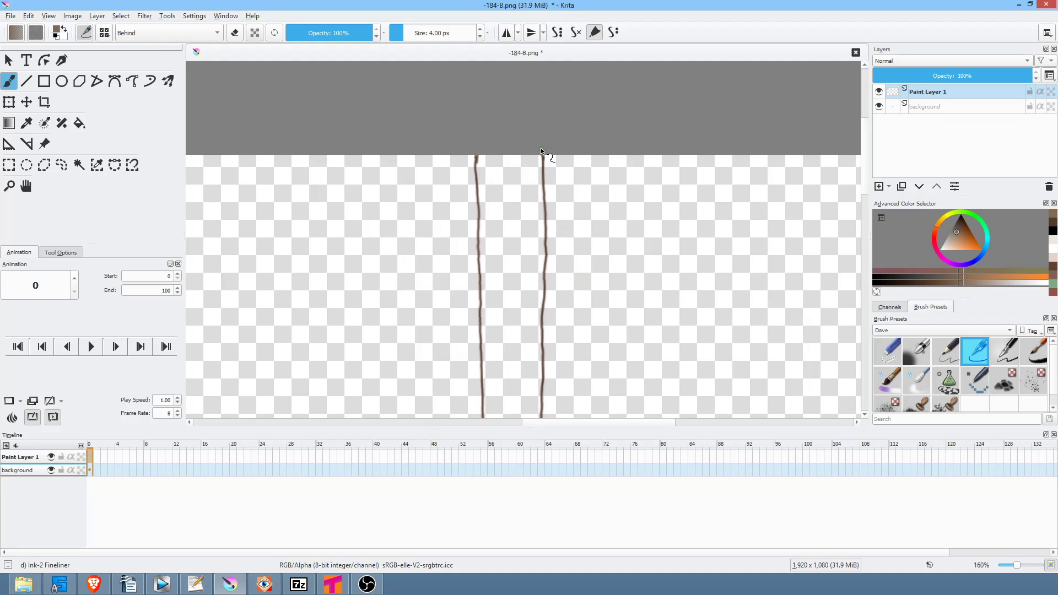
key(f)
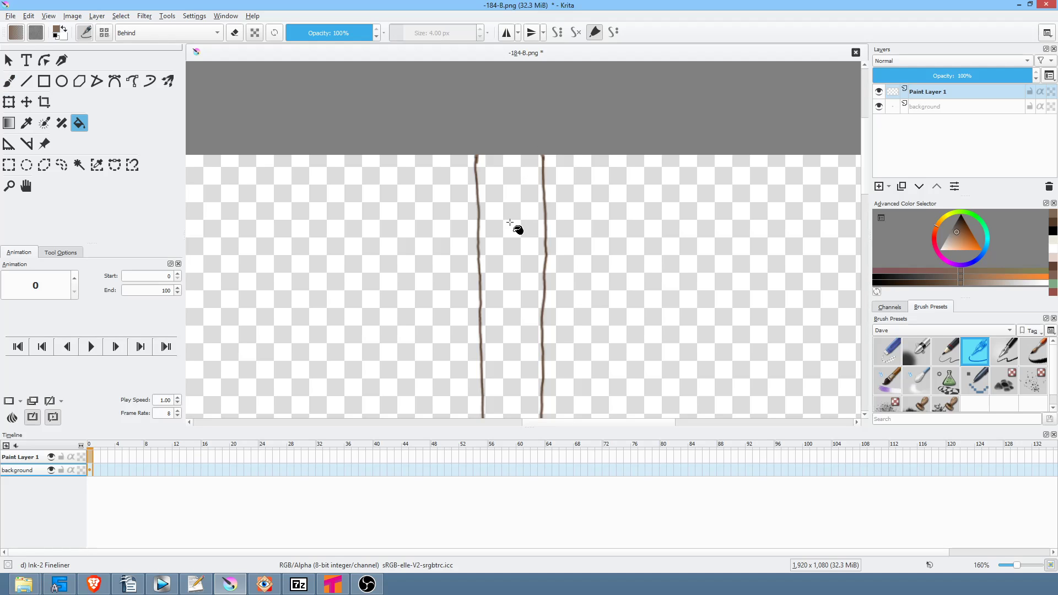
click(510, 223)
scroll(579, 248, down, 4)
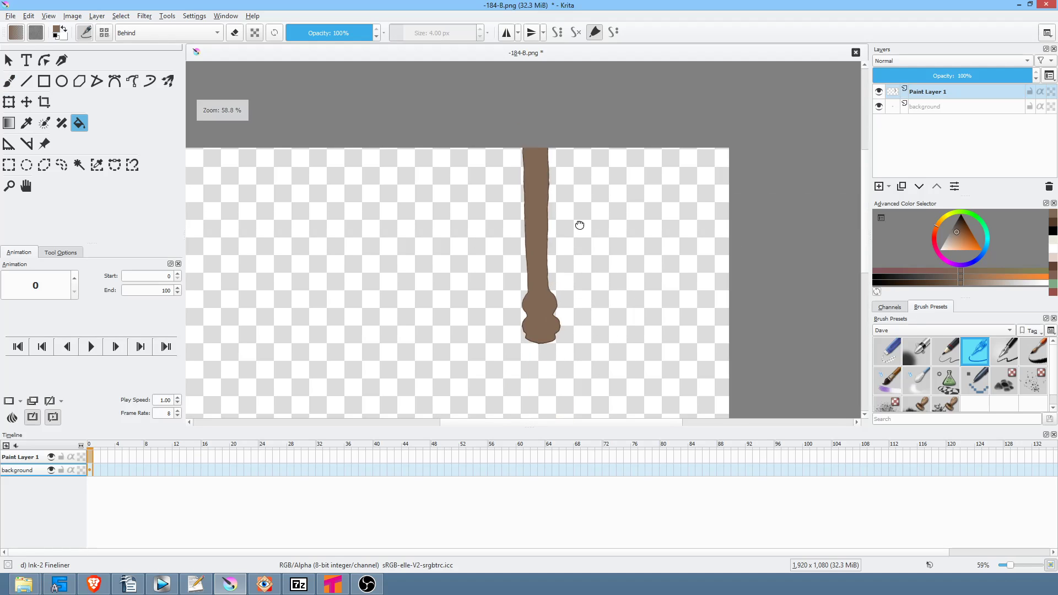
drag(579, 225, 571, 223)
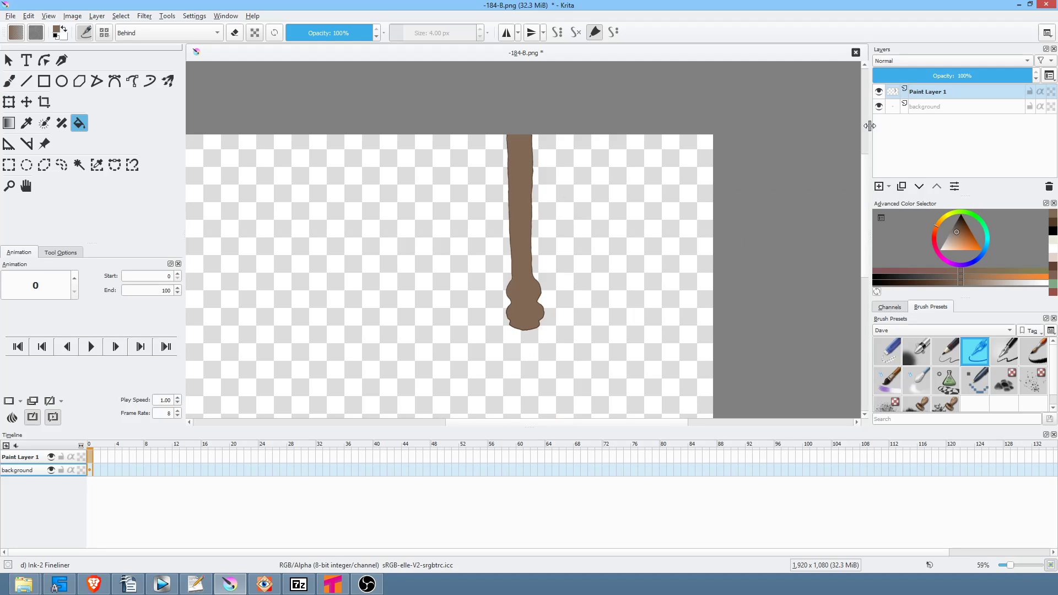
- Hide the background sketch and lock the leg layer's alpha so shading stays inside the leg
drag(563, 263, 622, 249)
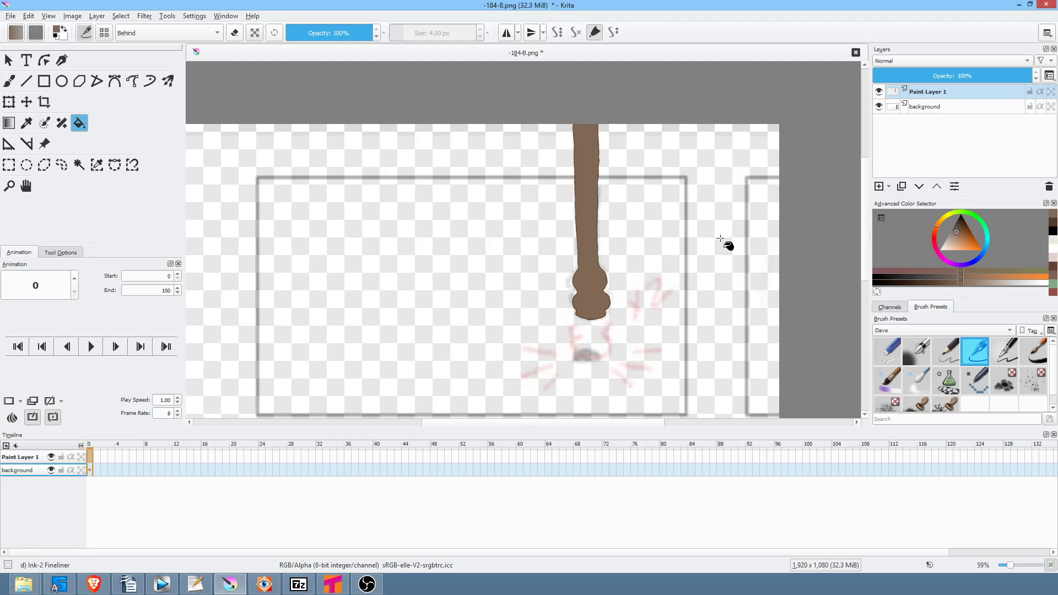
key(ctrl+z)
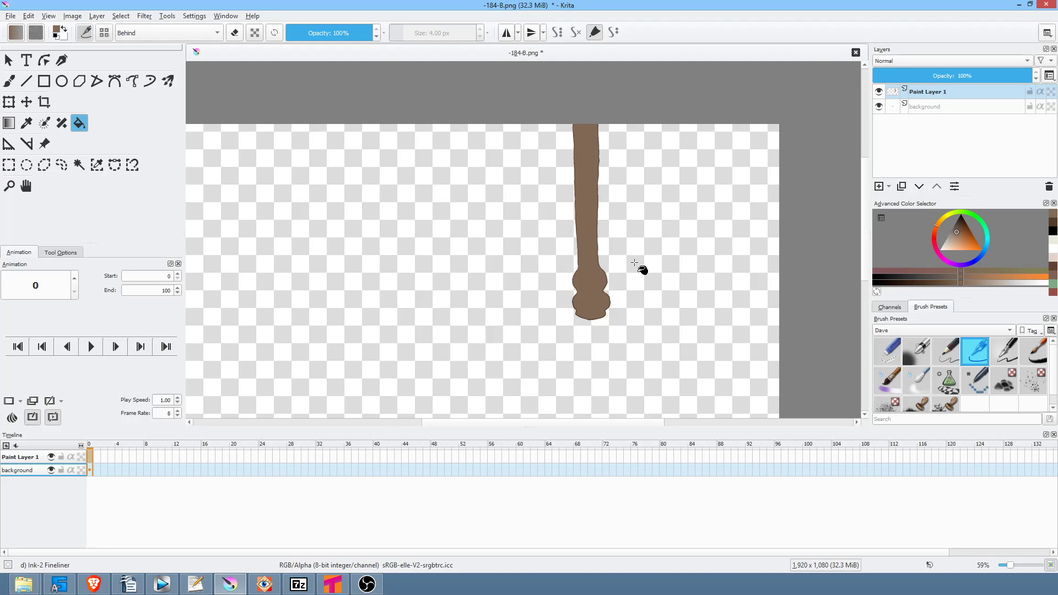
mouse_move(387, 461)
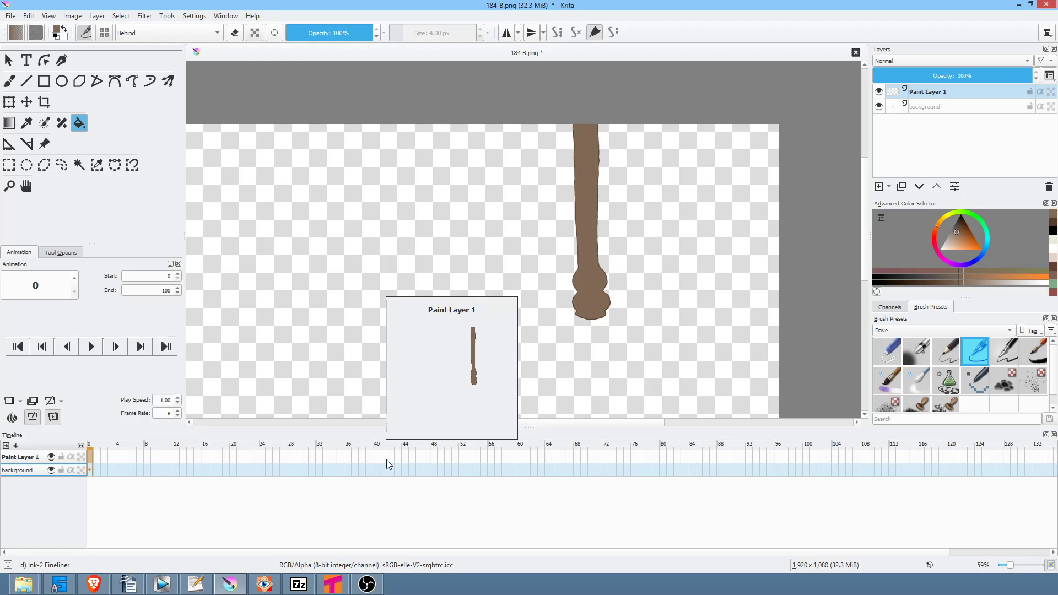
click(254, 34)
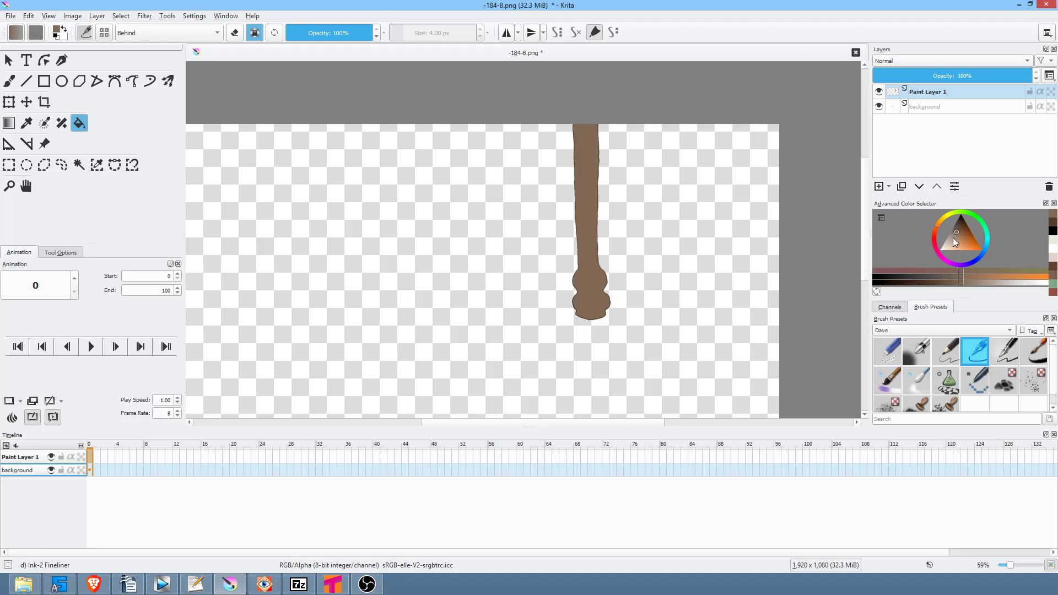
- Choose a lighter brown with the Ink-7 Brush Rough preset at about 55 px
drag(955, 242, 949, 240)
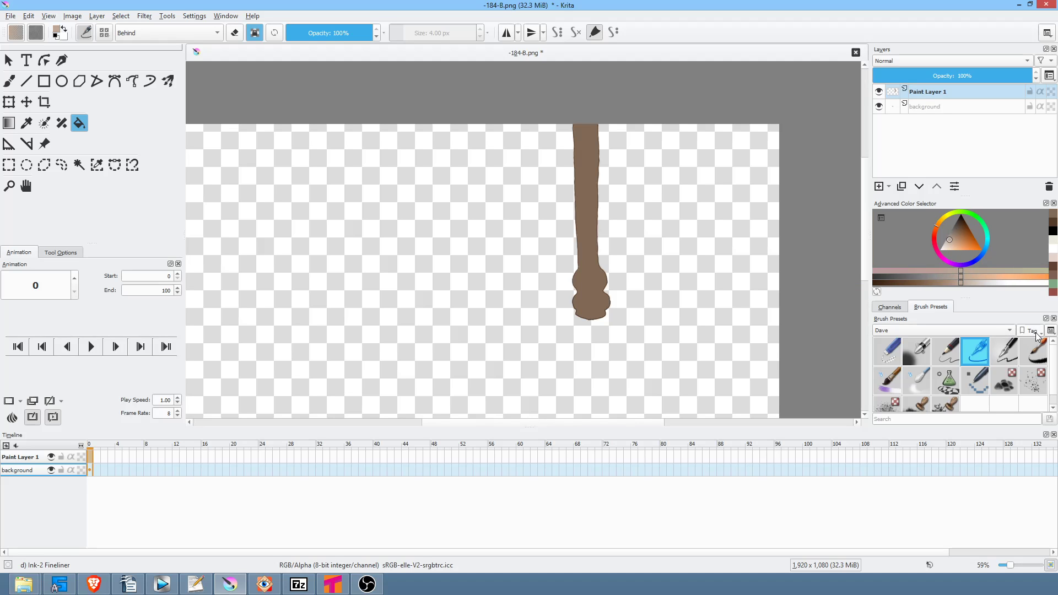
click(1034, 353)
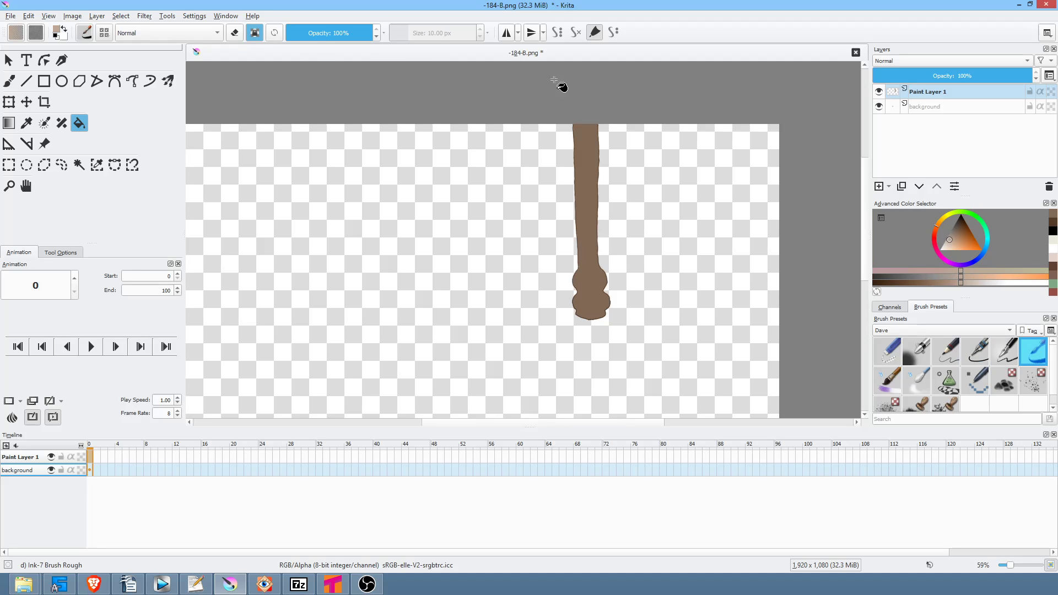
key(b)
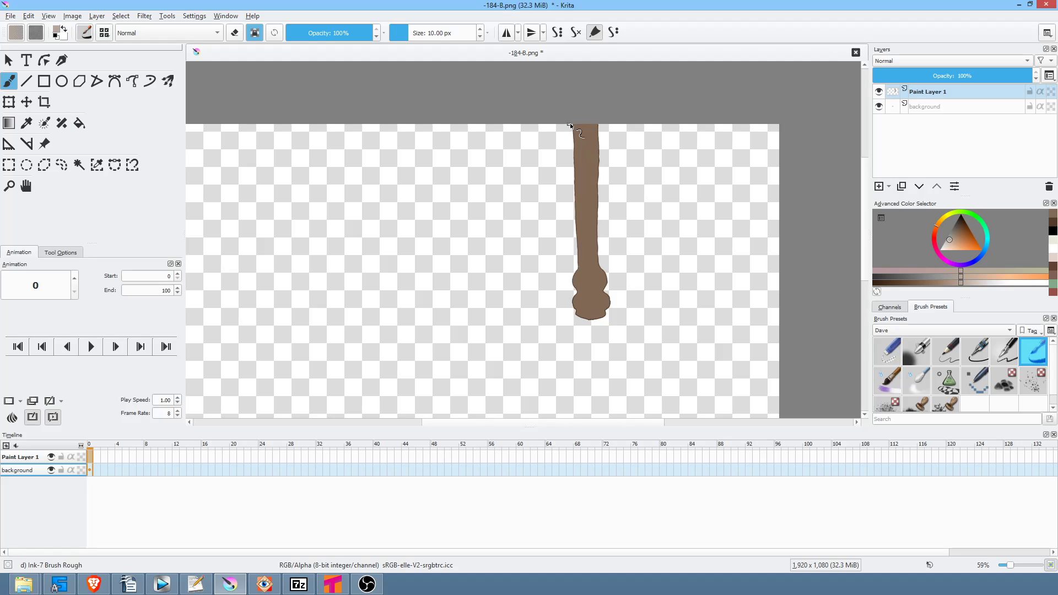
drag(498, 224, 523, 223)
drag(574, 114, 589, 342)
key(ctrl+z)
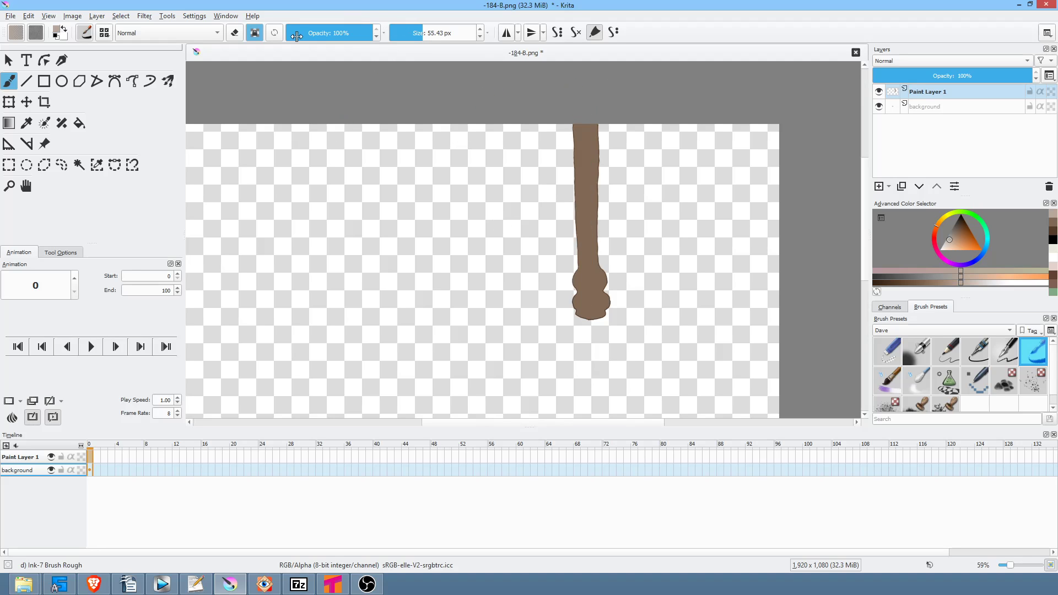
click(178, 34)
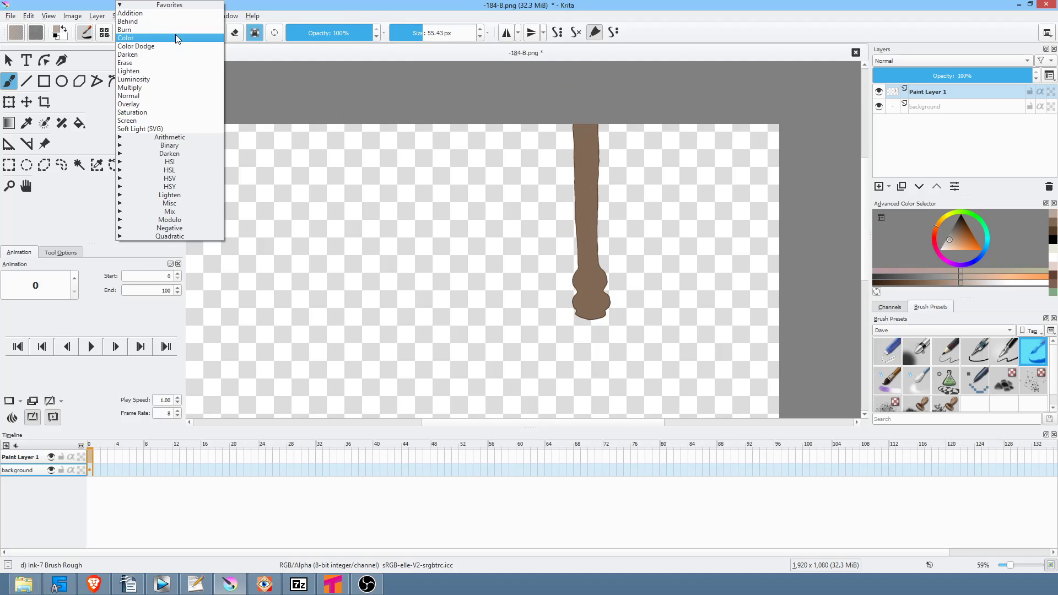
- Paint Overlay highlights at 53% opacity on the leg's upper left side and knob; then lower opacity to 32%
click(175, 105)
mouse_move(365, 34)
mouse_down()
mouse_move(322, 34)
mouse_move(332, 34)
mouse_up()
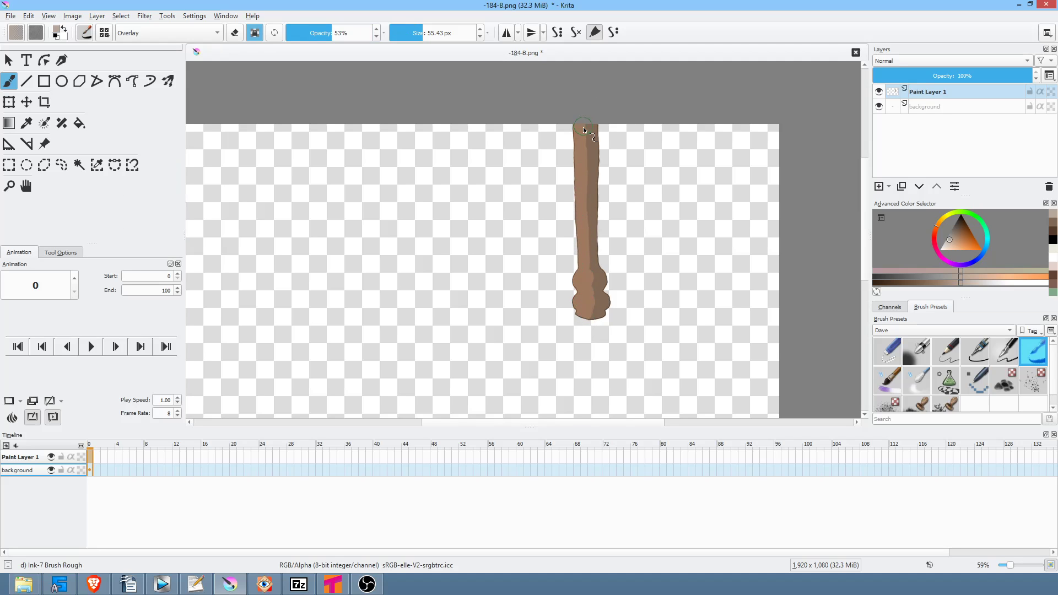
drag(571, 121, 575, 176)
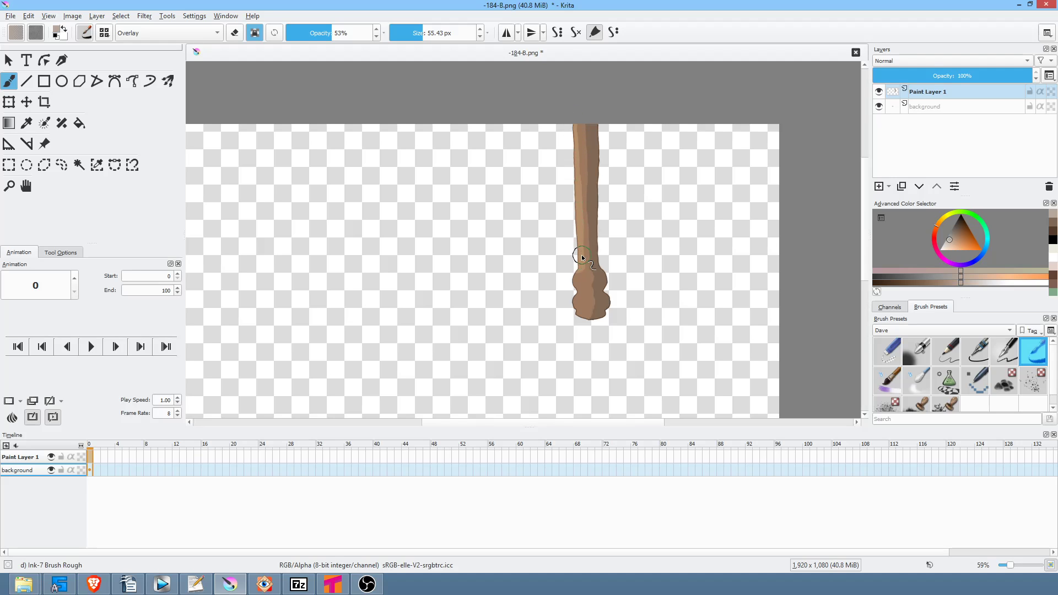
click(582, 278)
scroll(589, 298, up, 3)
drag(652, 262, 651, 300)
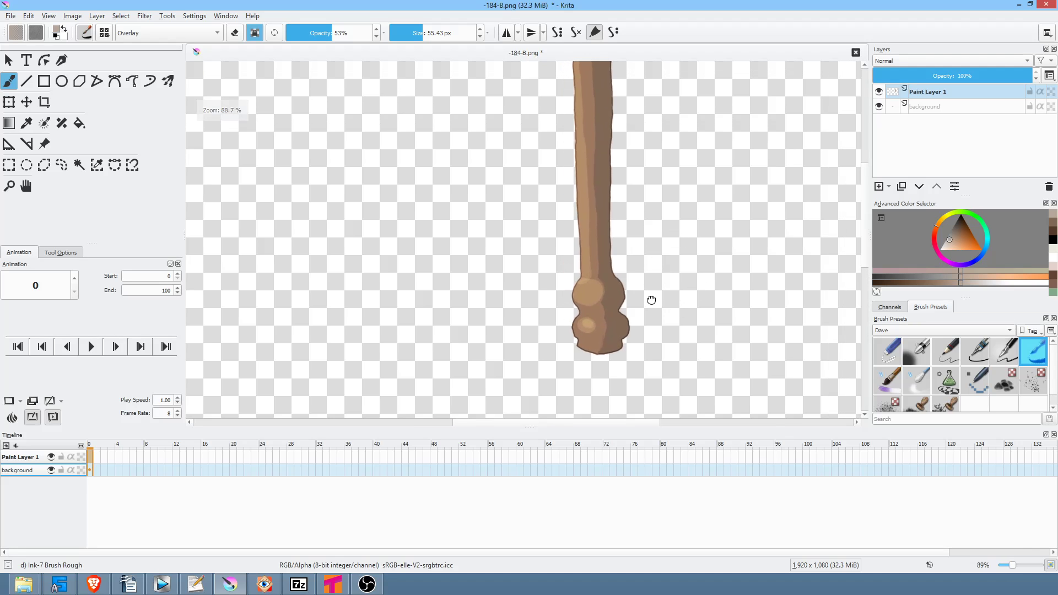
drag(333, 33, 322, 34)
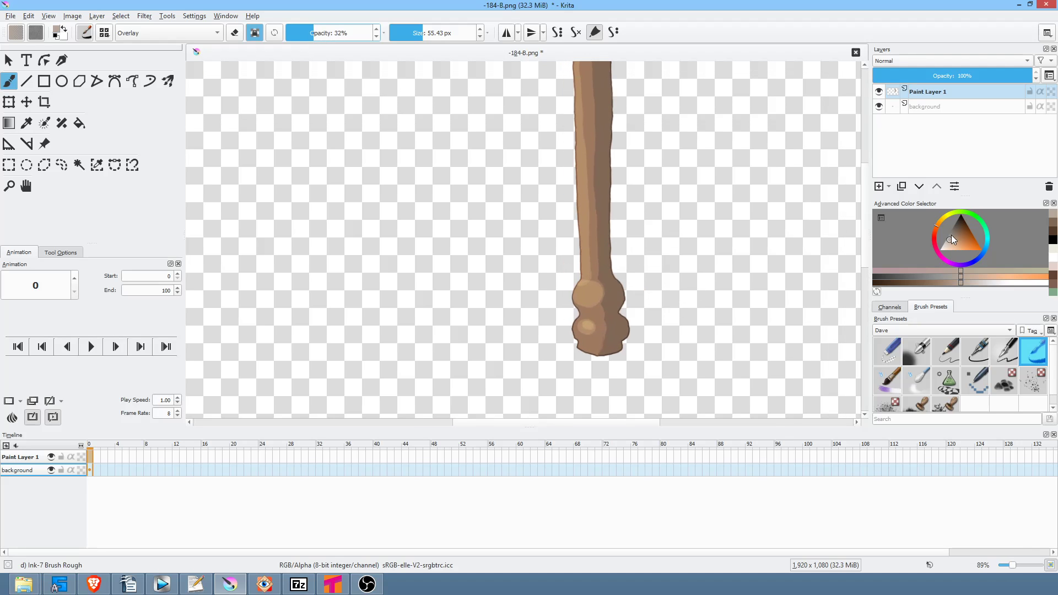
- Switch to black at 23% opacity and darken the leg's lower bulb with faint strokes
drag(951, 235, 961, 199)
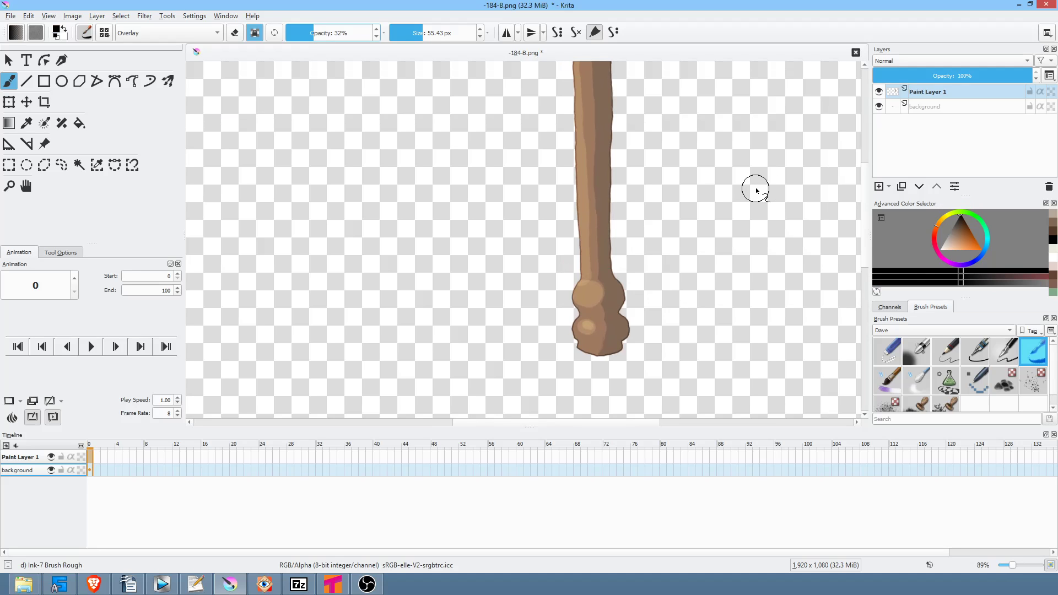
drag(312, 33, 306, 33)
drag(608, 315, 550, 300)
mouse_move(632, 308)
mouse_down()
mouse_move(615, 339)
mouse_move(536, 371)
mouse_up()
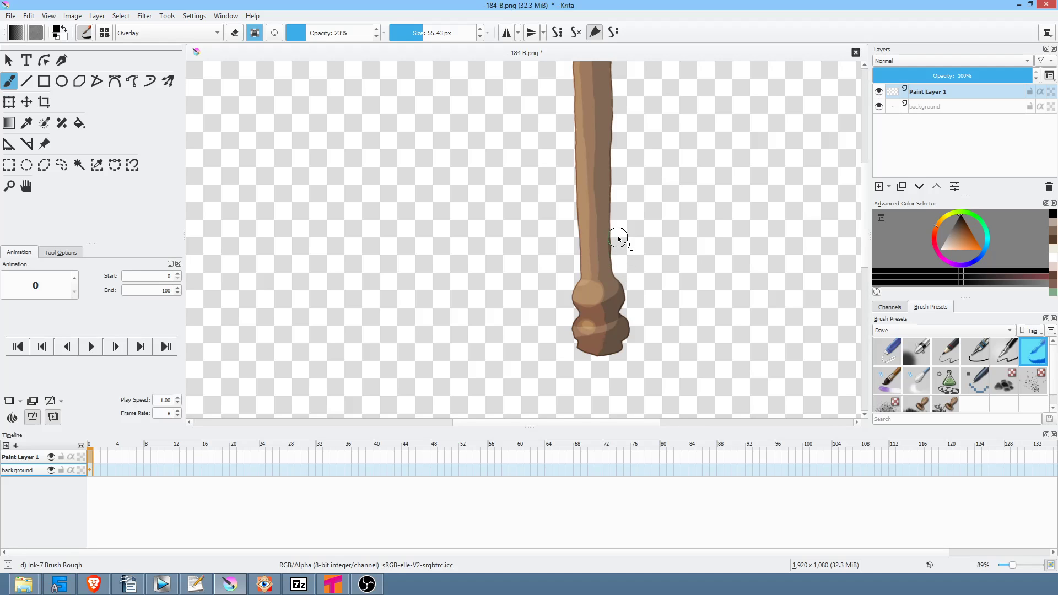
- Darken the leg's right edge and the lower knob's right side
mouse_move(619, 198)
mouse_down()
mouse_move(620, 48)
mouse_move(617, 263)
mouse_move(628, 298)
mouse_move(614, 361)
mouse_move(615, 49)
mouse_up()
scroll(666, 300, down, 2)
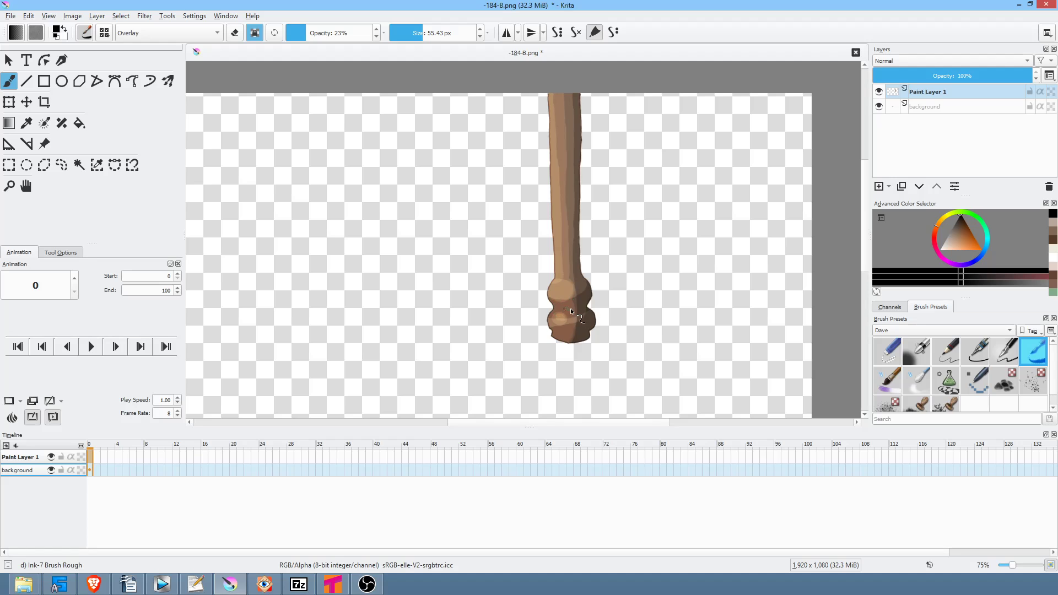
drag(567, 312, 589, 302)
drag(579, 330, 602, 324)
click(191, 34)
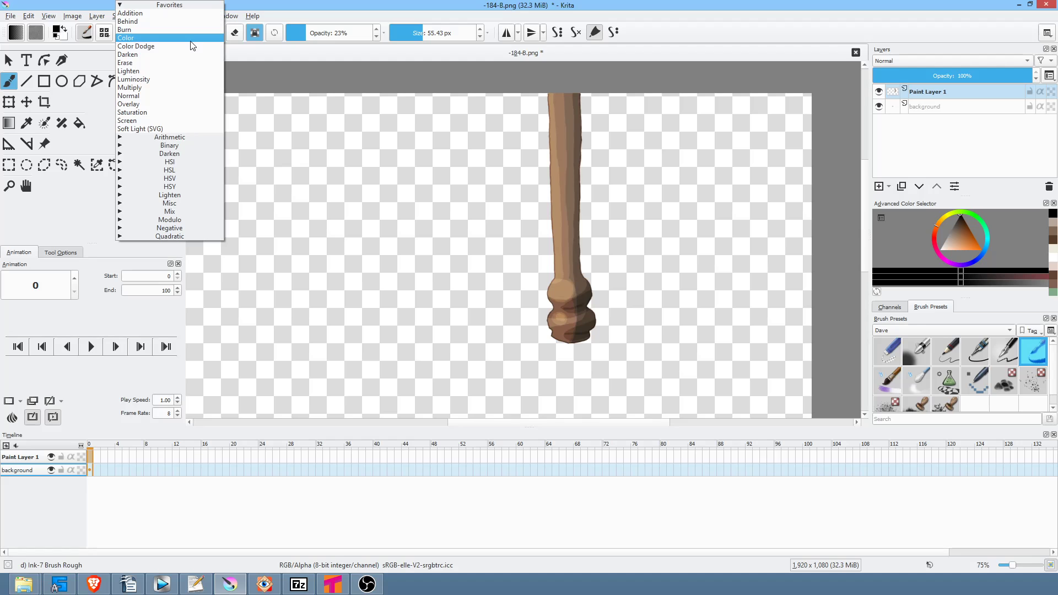
click(133, 96)
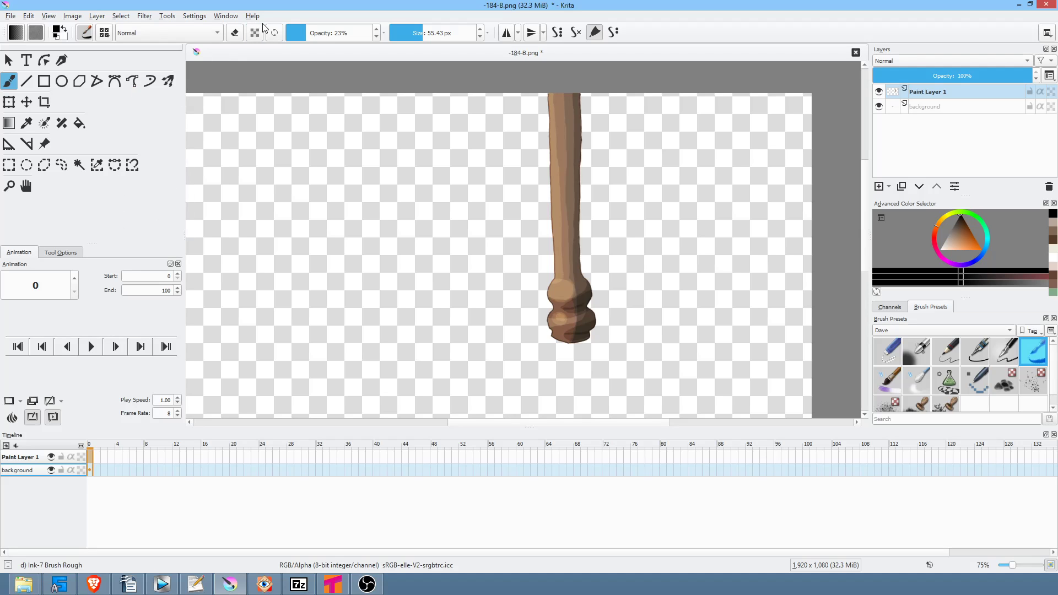
drag(309, 32, 414, 23)
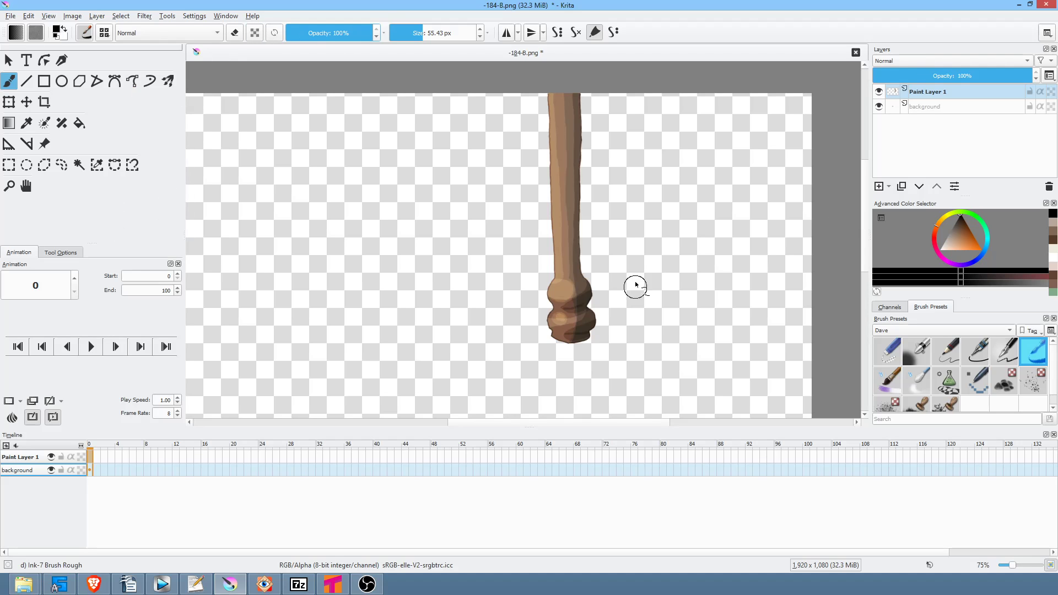
scroll(628, 320, down, 2)
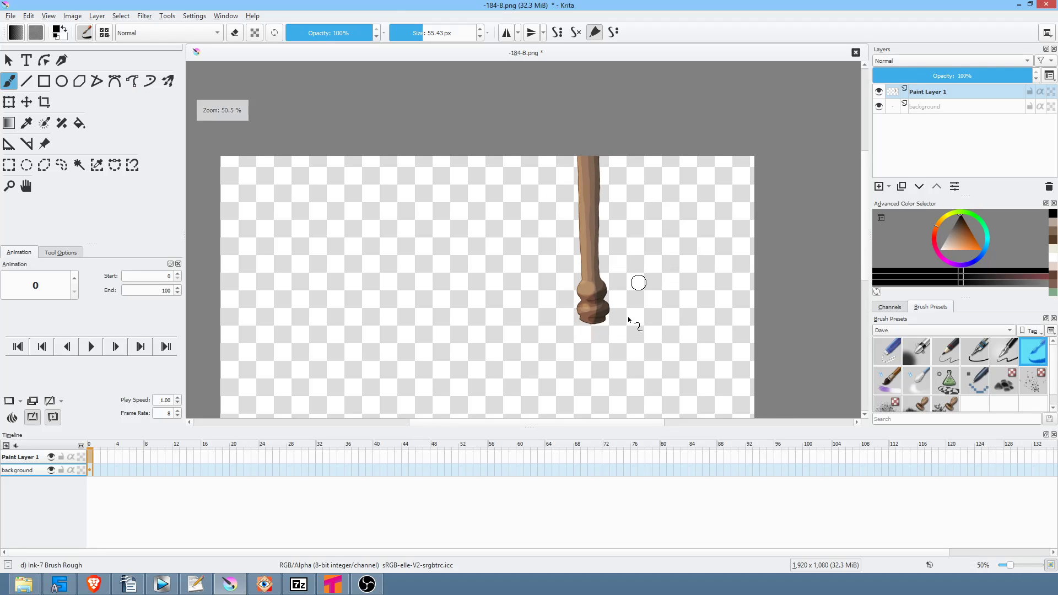
scroll(644, 308, down, 1)
drag(654, 285, 641, 264)
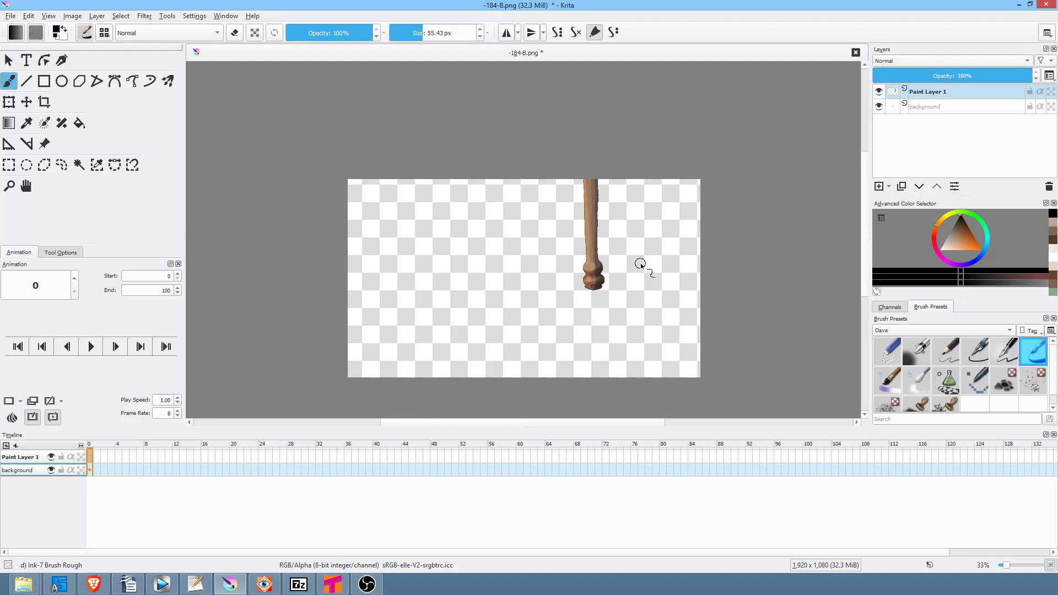
- Duplicate the table leg layer and flip the copy vertically in Tool Options
click(943, 93)
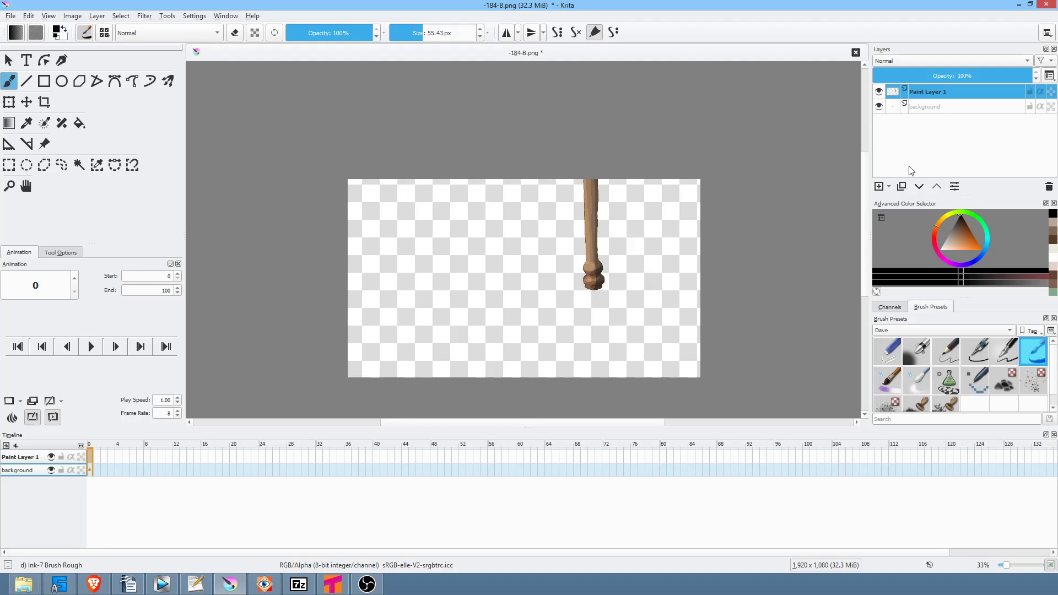
click(902, 187)
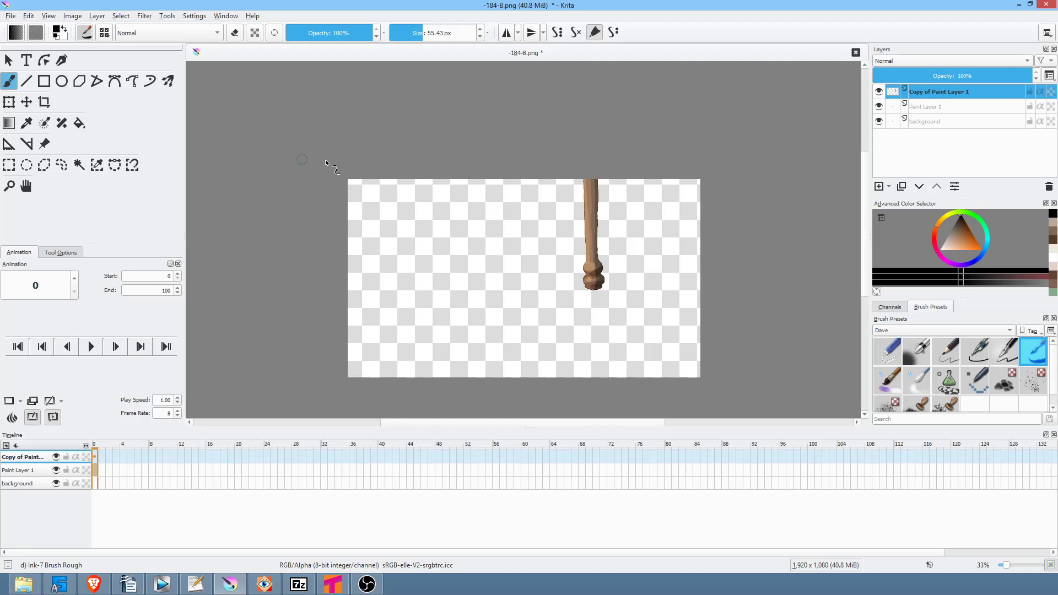
key(ctrl+t)
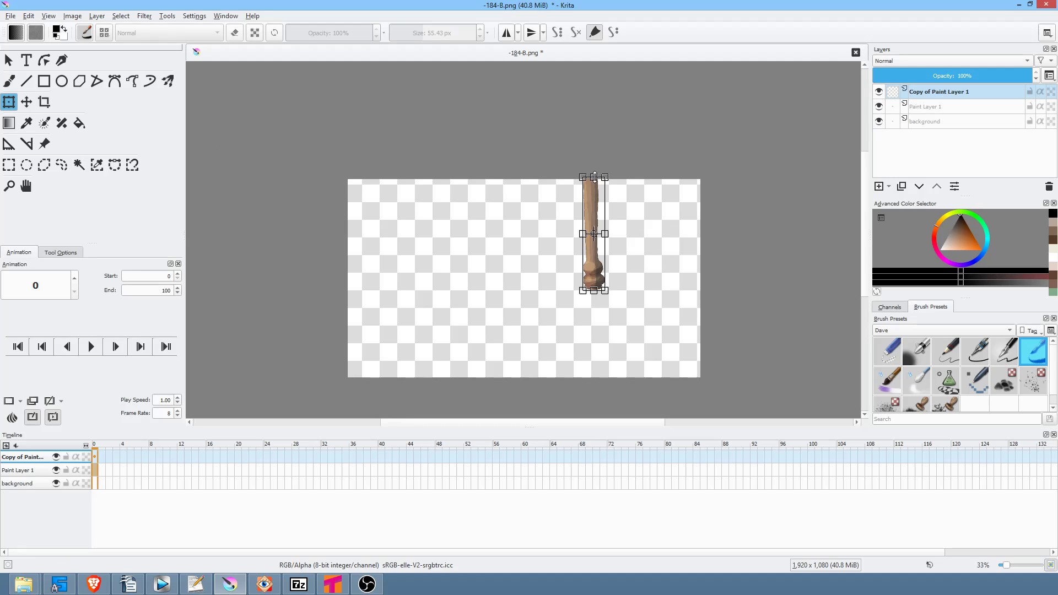
click(61, 253)
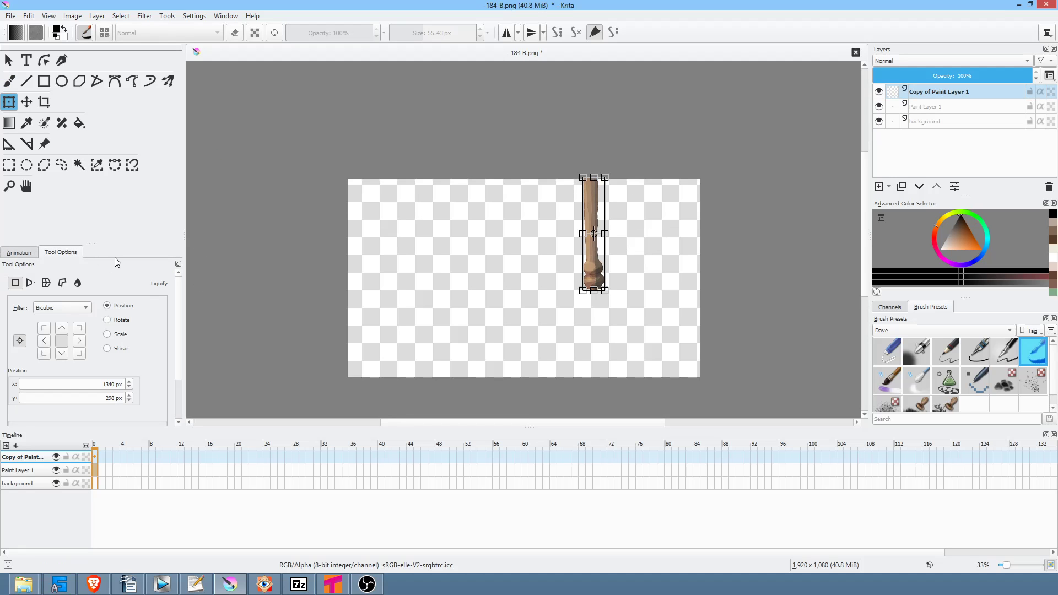
scroll(181, 314, down, 5)
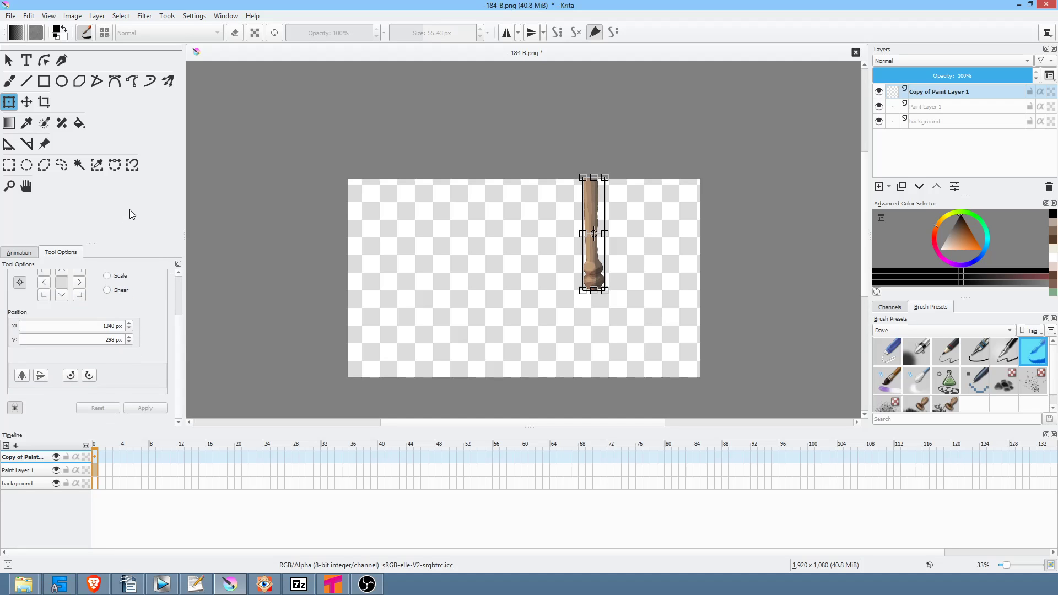
click(41, 376)
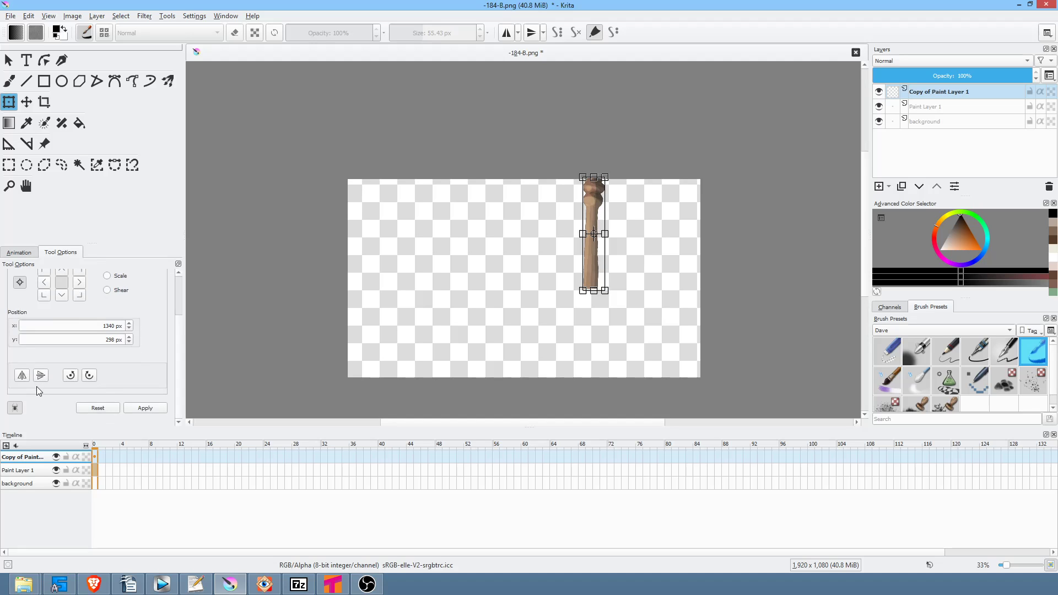
- Move the flipped copy below the original, then delete the copy layer
drag(592, 262, 595, 370)
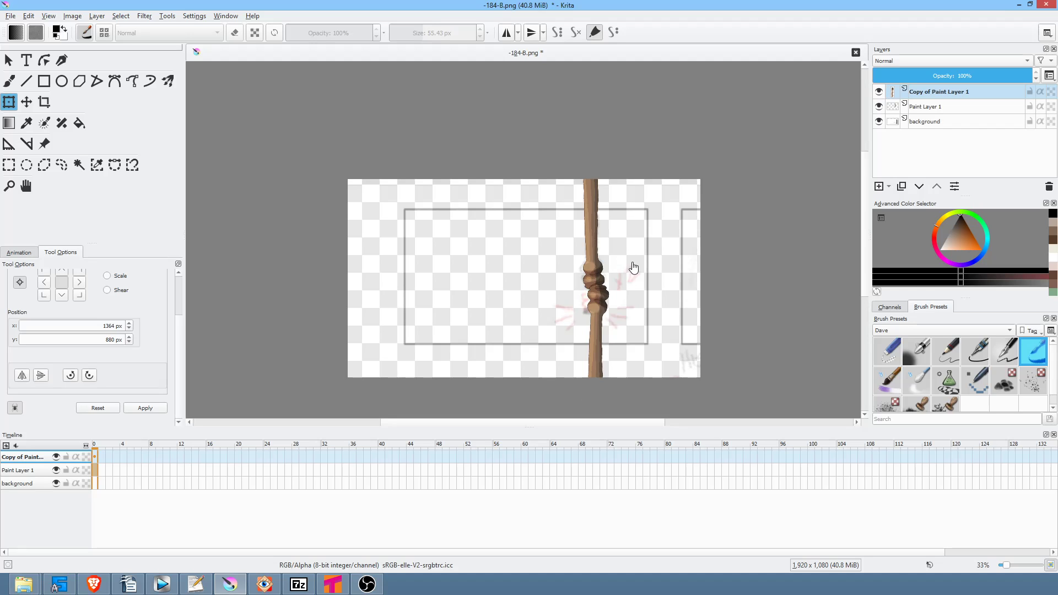
mouse_move(598, 344)
mouse_down()
mouse_move(595, 365)
mouse_move(593, 354)
mouse_up()
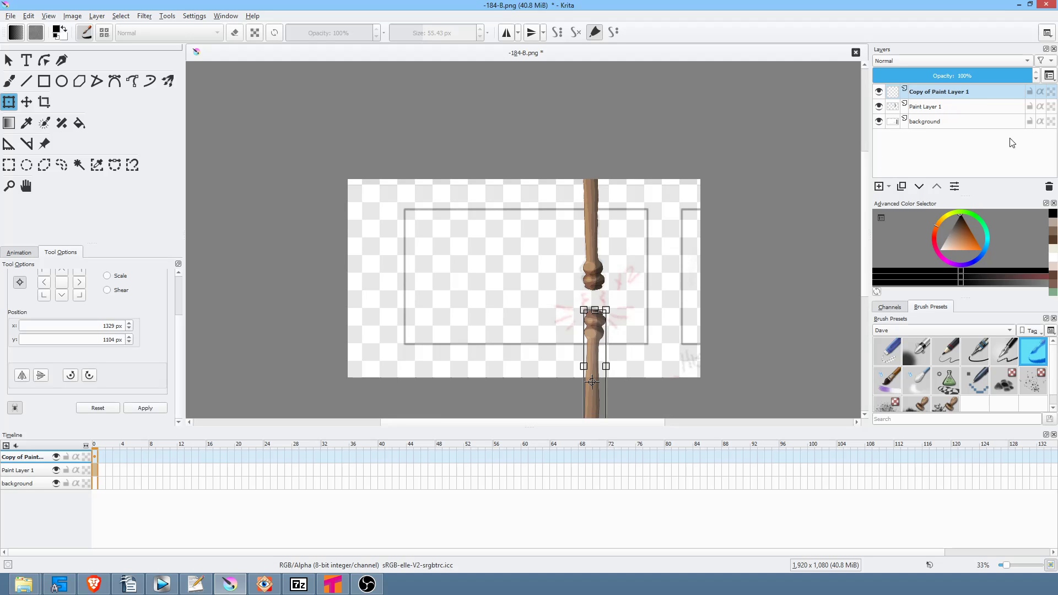
click(1049, 186)
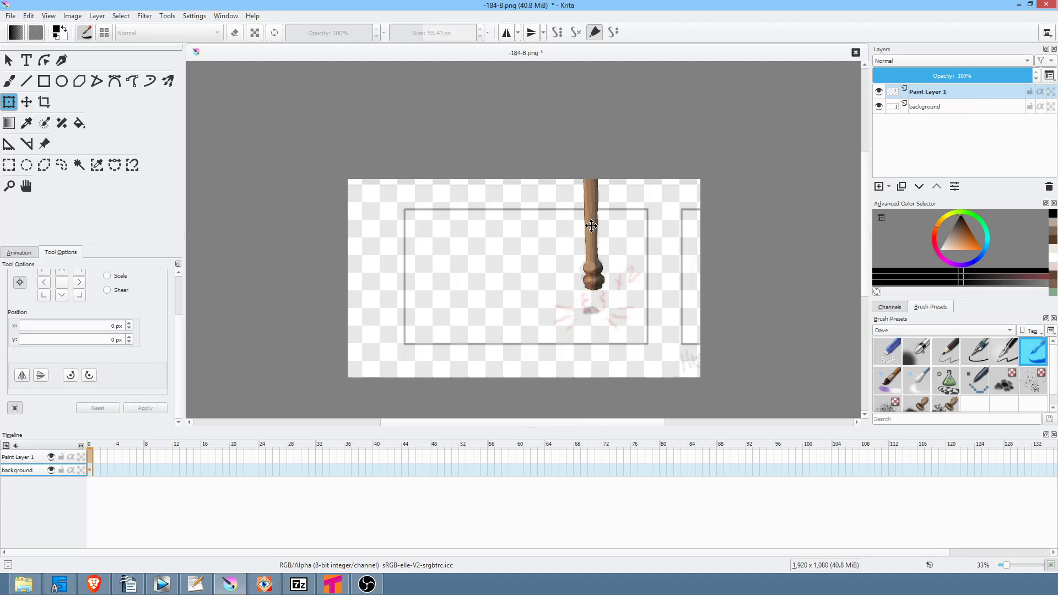
- Move the table leg lower and stretch its top upward so the knob meets the red marks
click(592, 230)
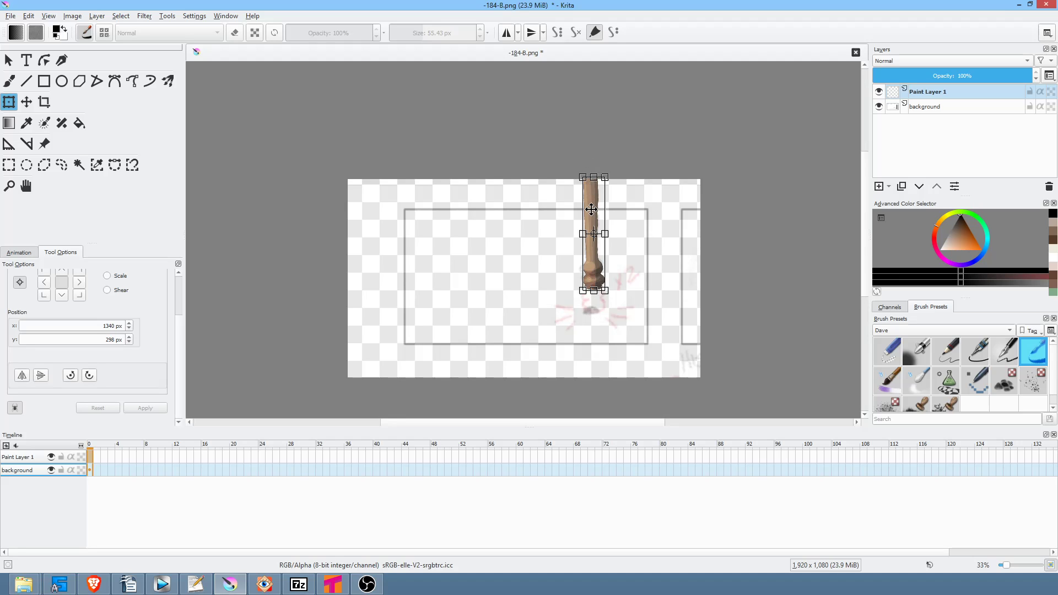
drag(591, 205, 589, 235)
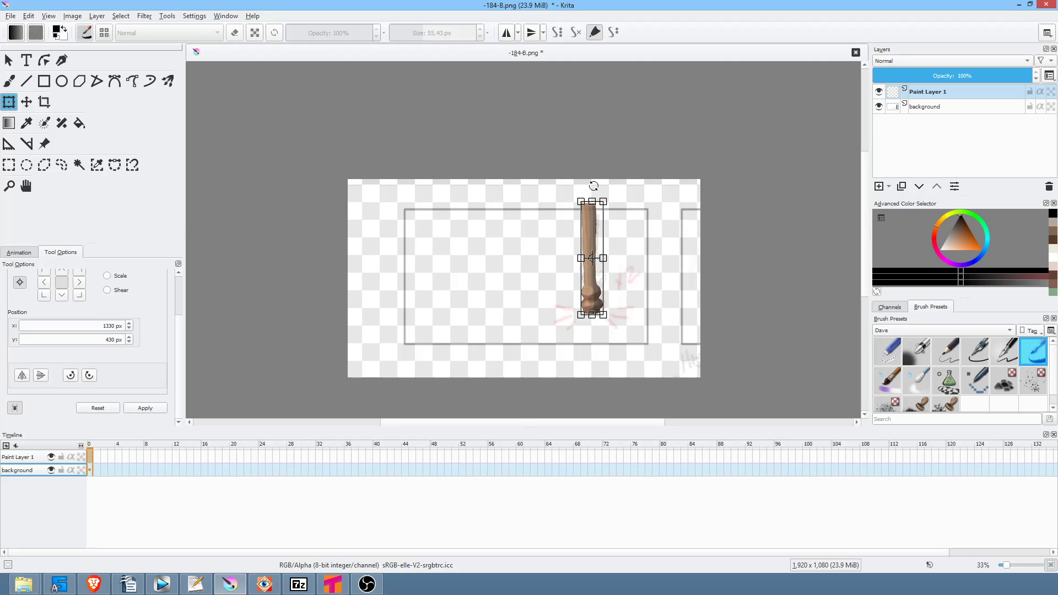
drag(593, 199, 593, 160)
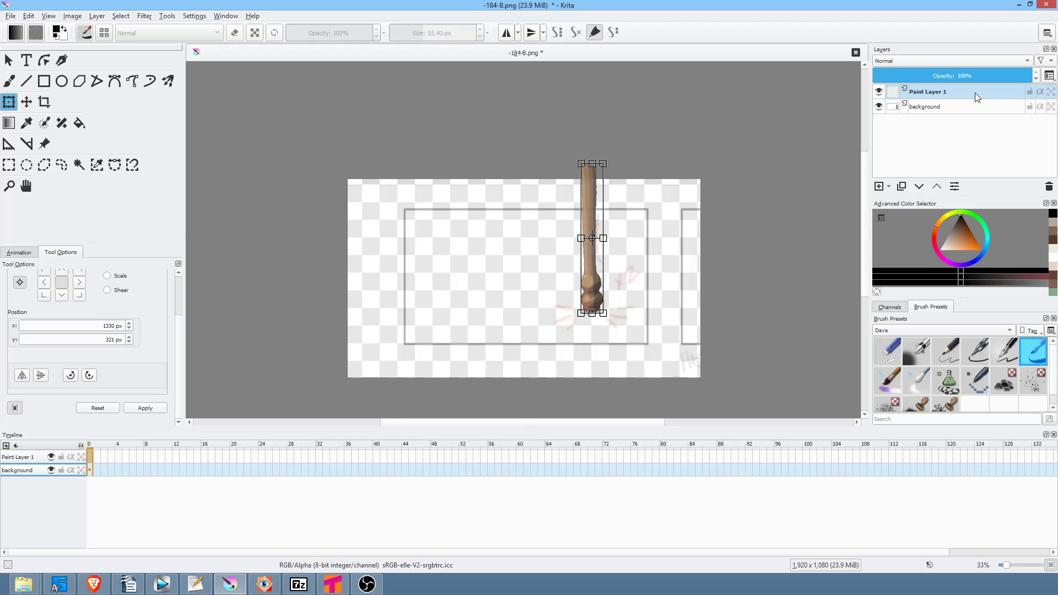
- Duplicate the leg layer, flip the copy directly below the original, and fade it to 30% opacity
click(902, 187)
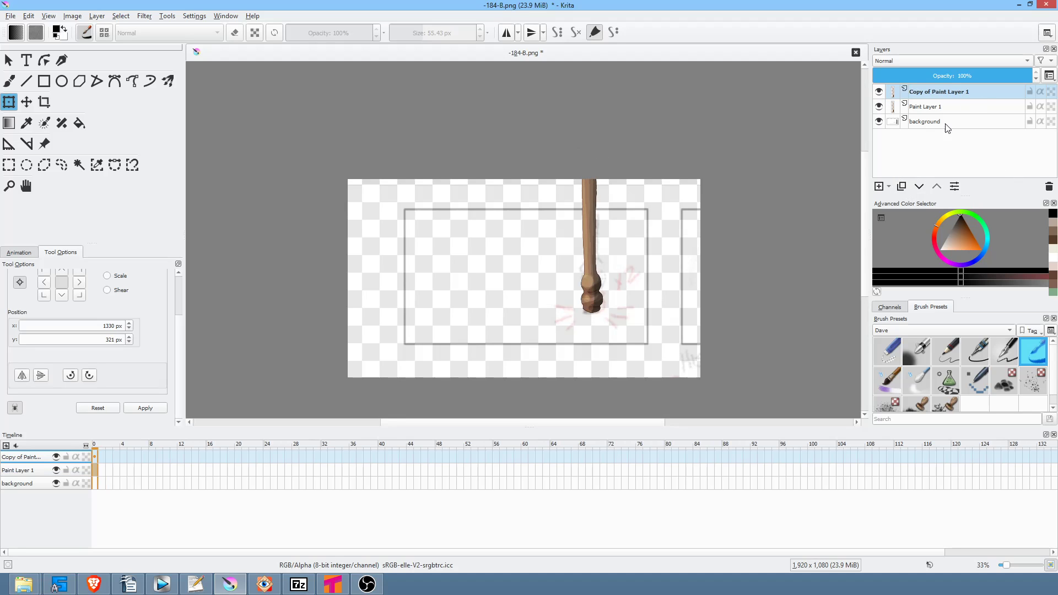
click(42, 379)
click(590, 249)
click(40, 376)
drag(592, 213, 592, 356)
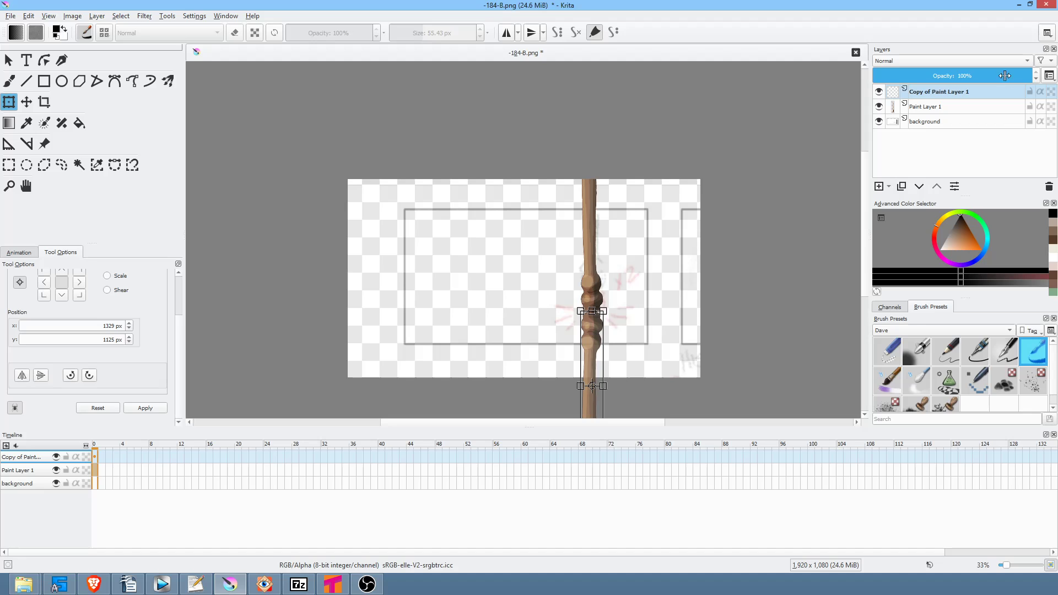
drag(1006, 76, 922, 77)
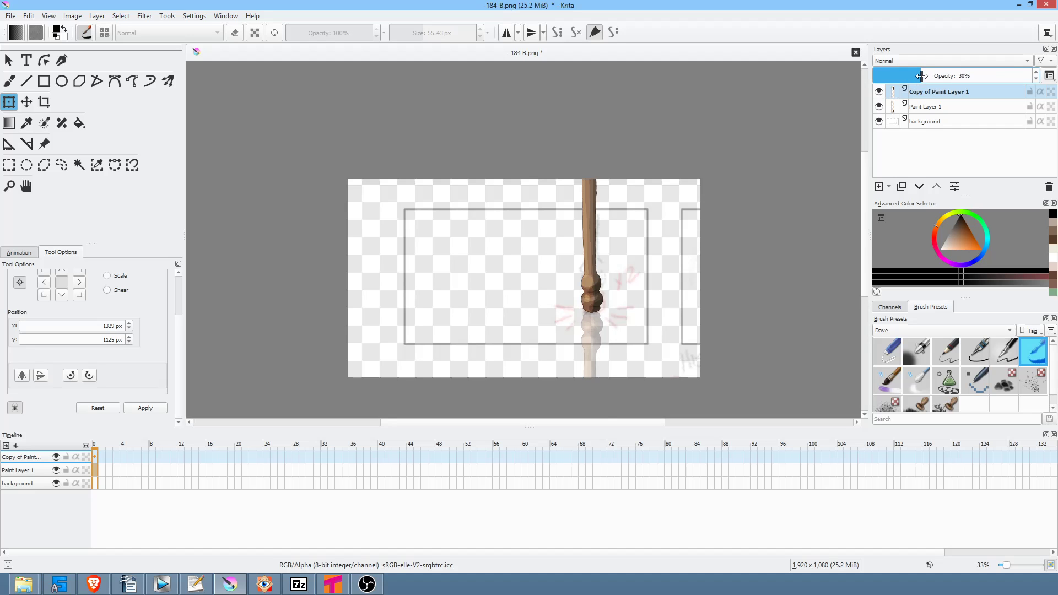
- Save the leg painting as a PNG, accepting the default PNG options
click(10, 15)
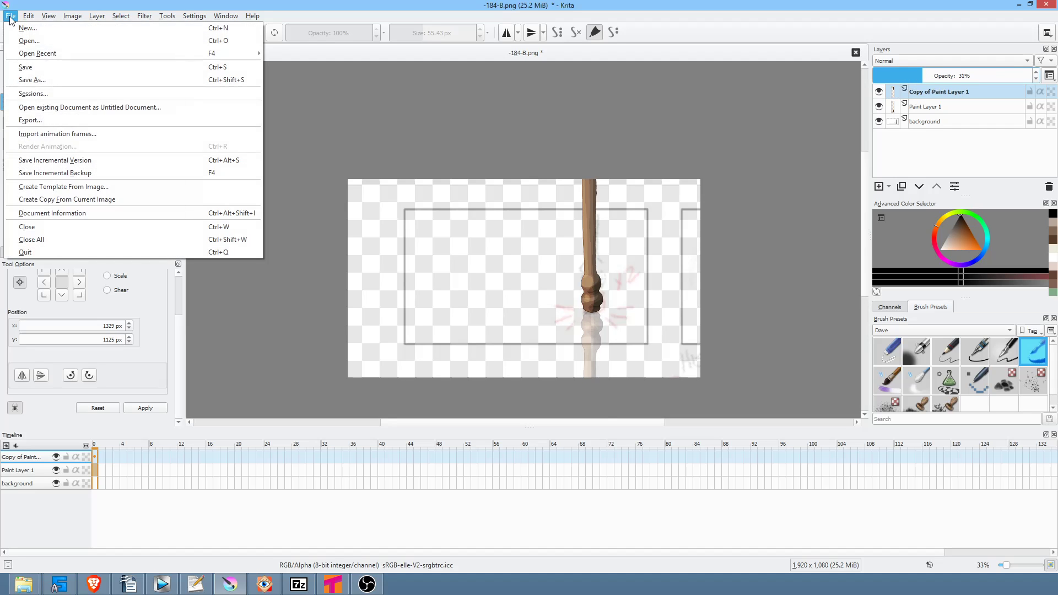
click(29, 69)
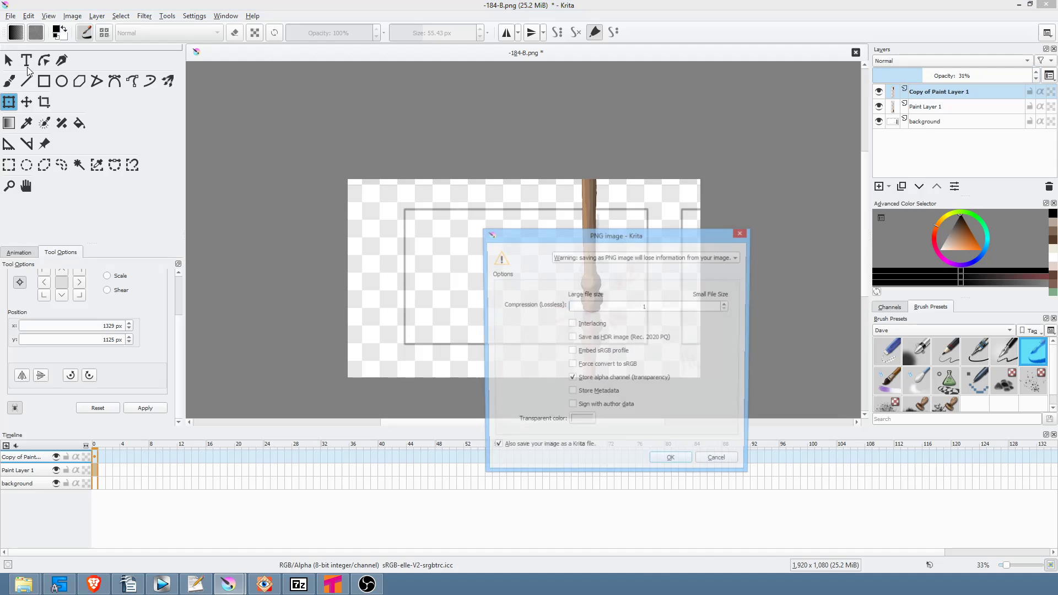
click(672, 462)
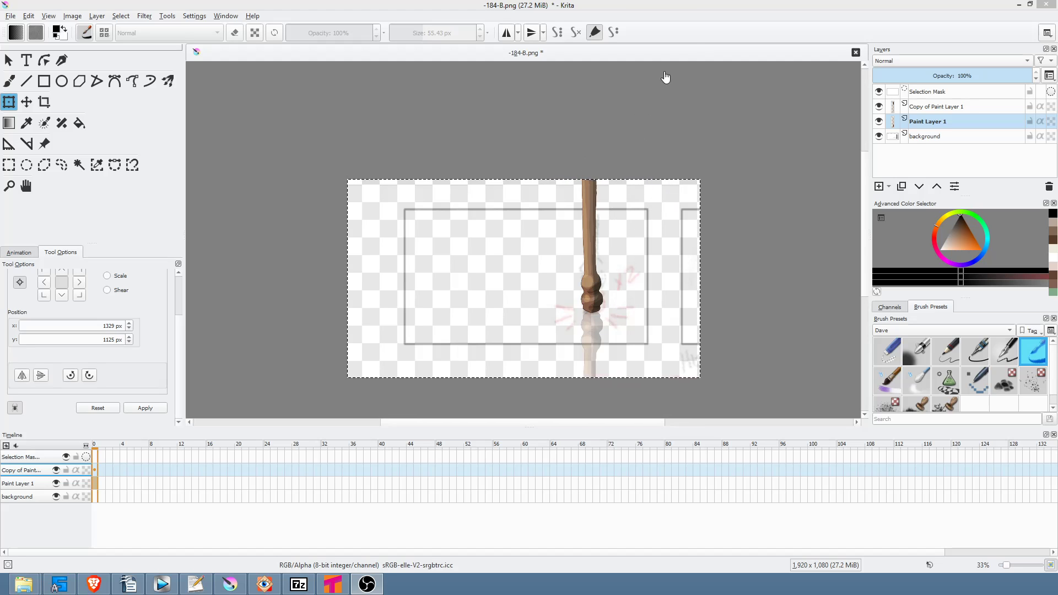
click(696, 12)
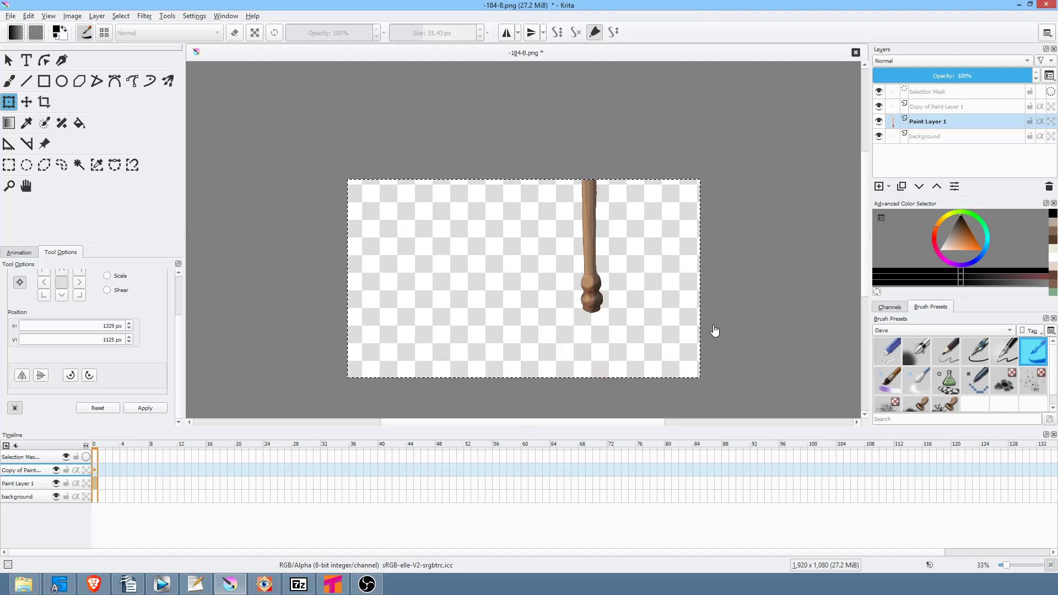
- Zoom in on the table leg, commit Paint Layer 1's transform, and pick Col2 frame 1 in Tahoma
scroll(606, 292, up, 1)
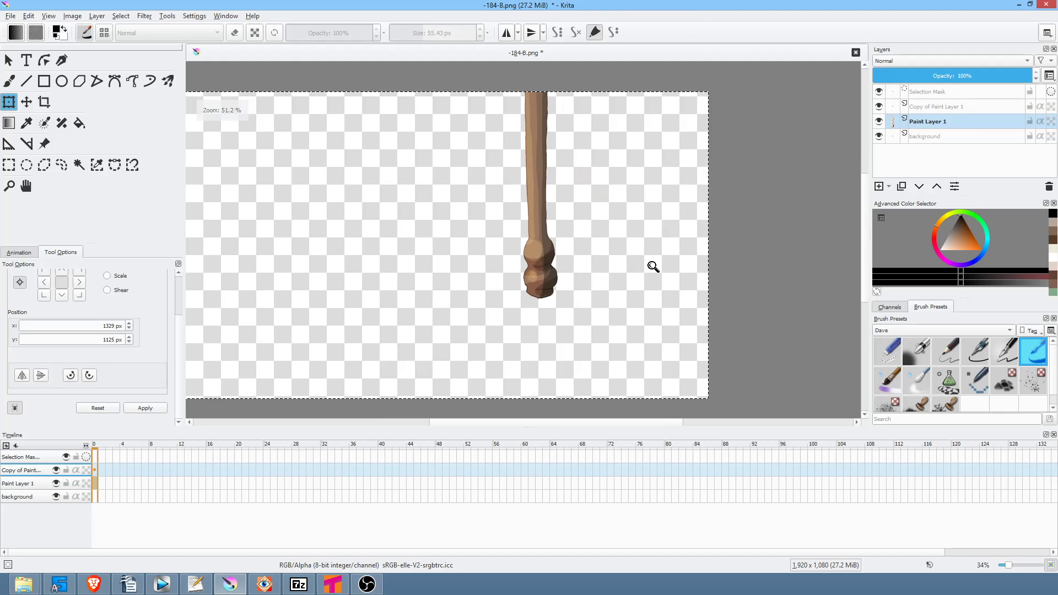
drag(623, 283, 691, 299)
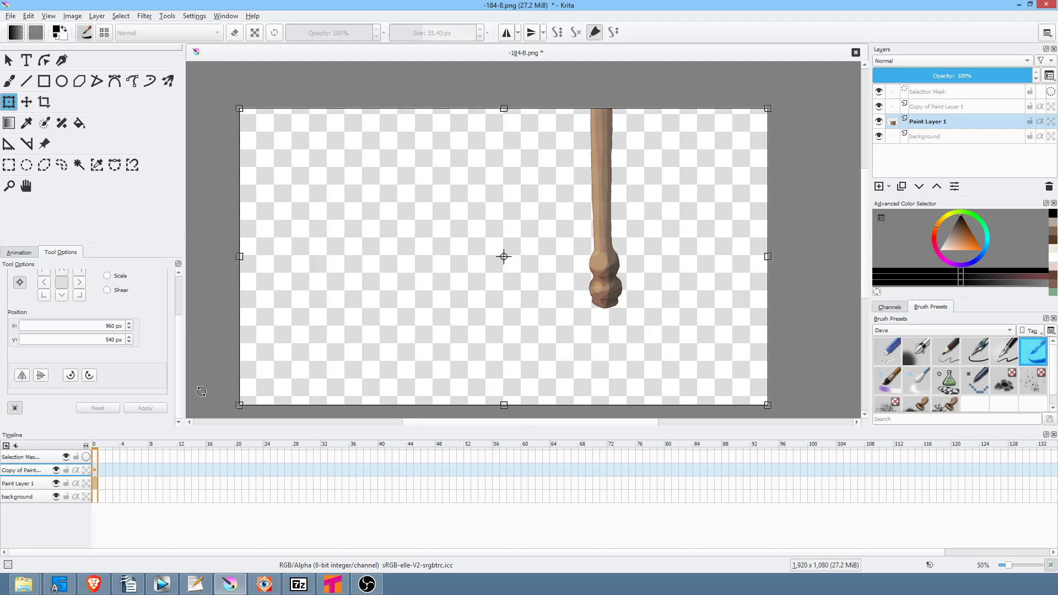
key(Return)
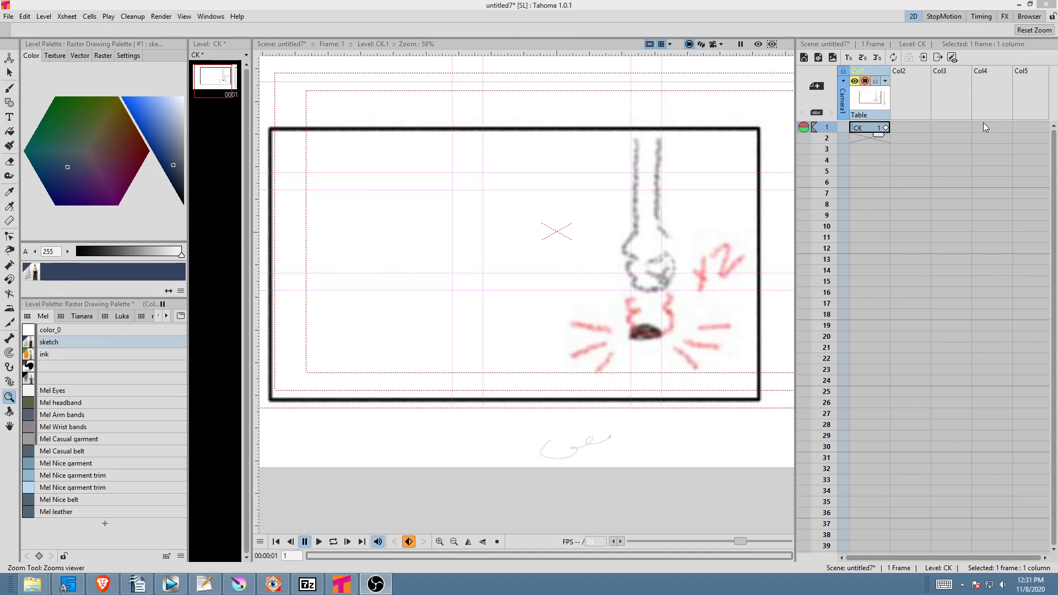
click(908, 127)
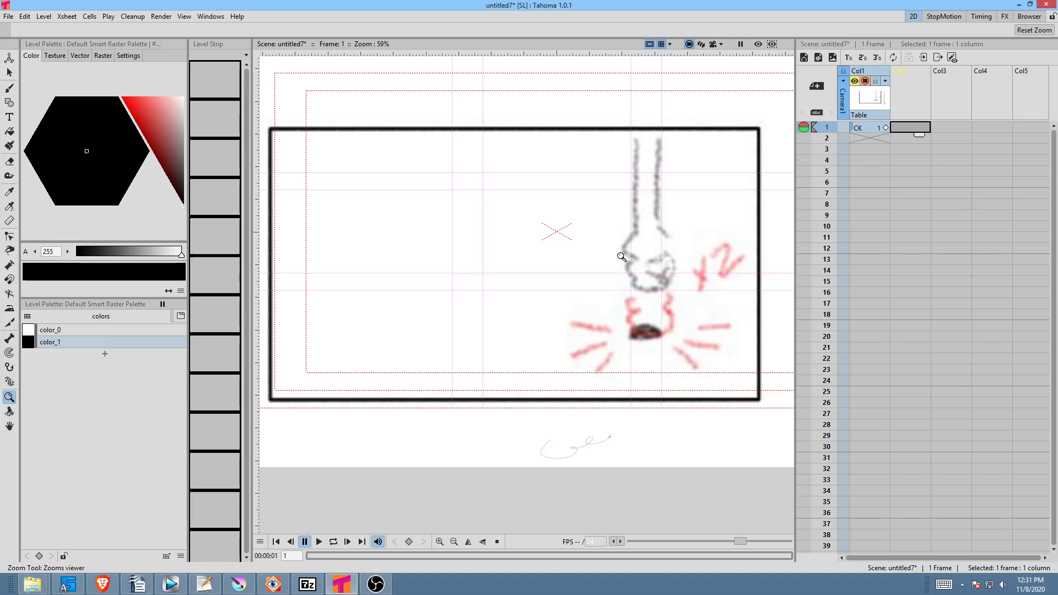
- Paste the table leg into Col2 frame 1, move it up and right over the sketch
key(ctrl+v)
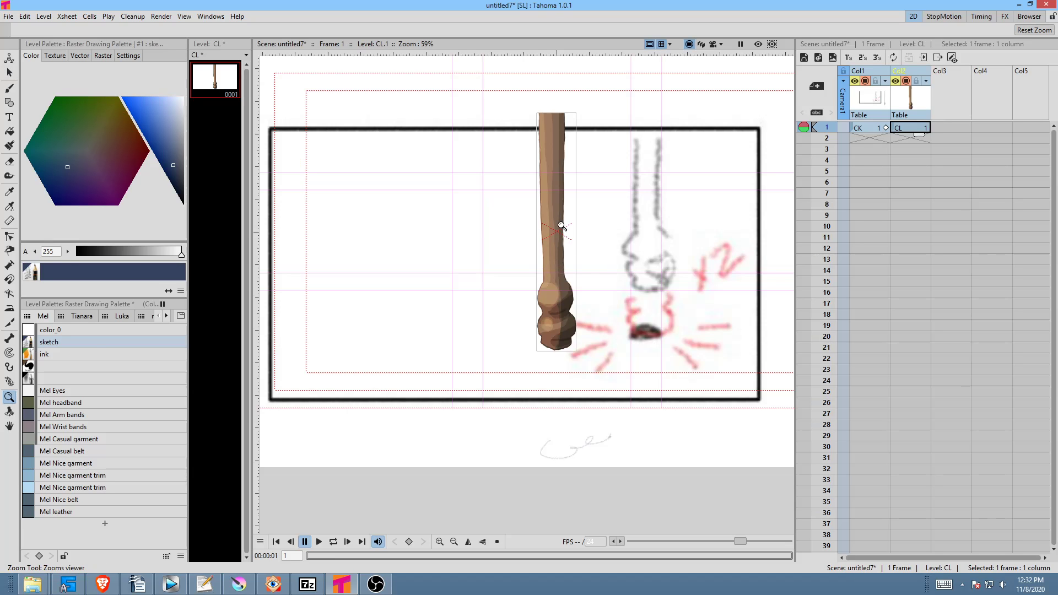
key(a)
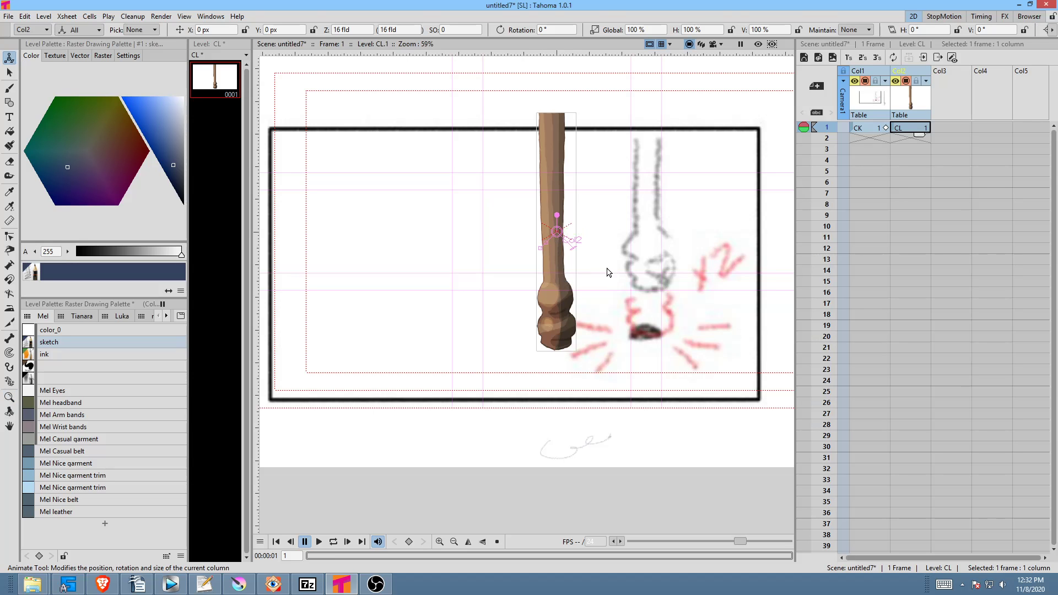
drag(560, 304, 653, 290)
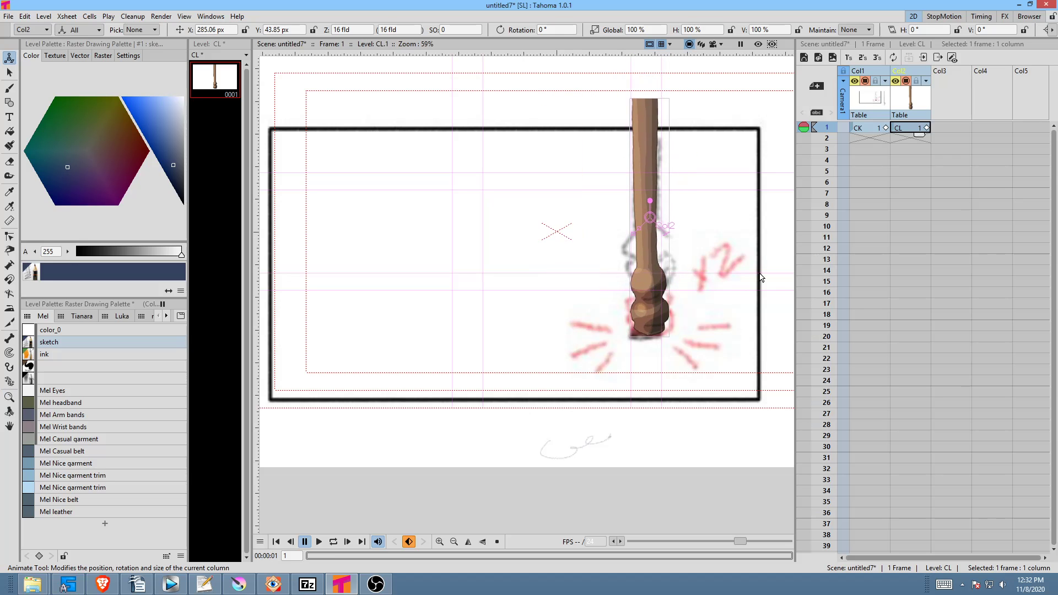
click(944, 126)
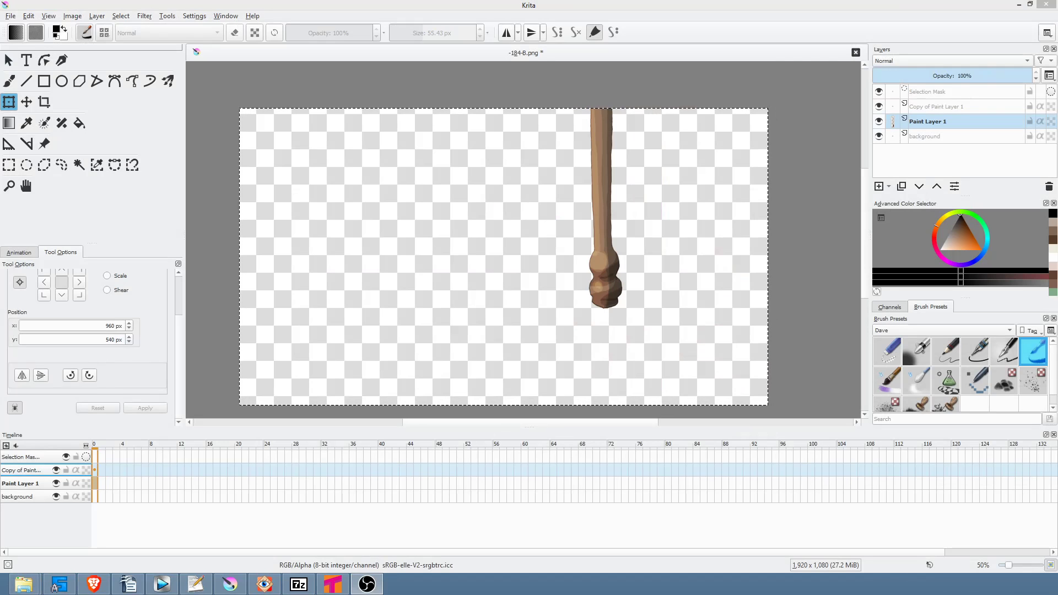
- Select 'Copy of Paint Layer 1', shift it left, then delete the faded copy layer
click(946, 110)
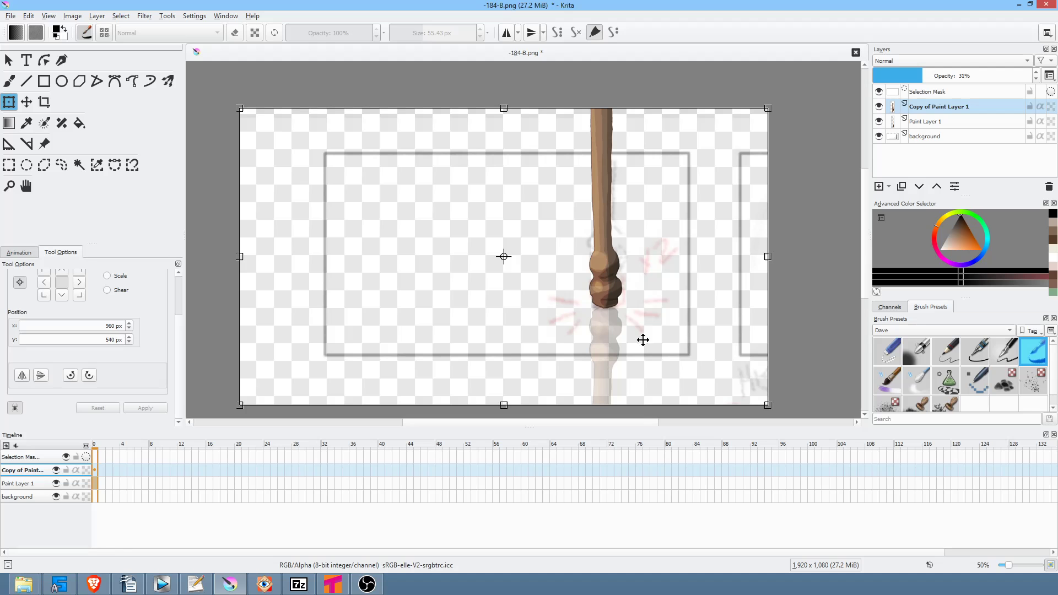
click(956, 122)
click(954, 106)
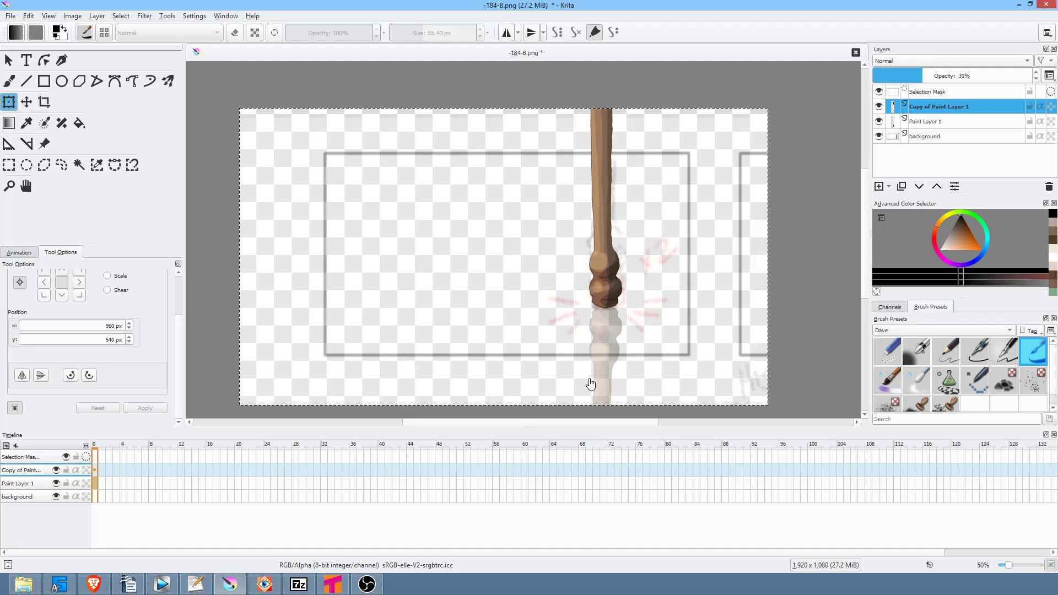
drag(602, 369, 553, 335)
scroll(555, 333, down, 2)
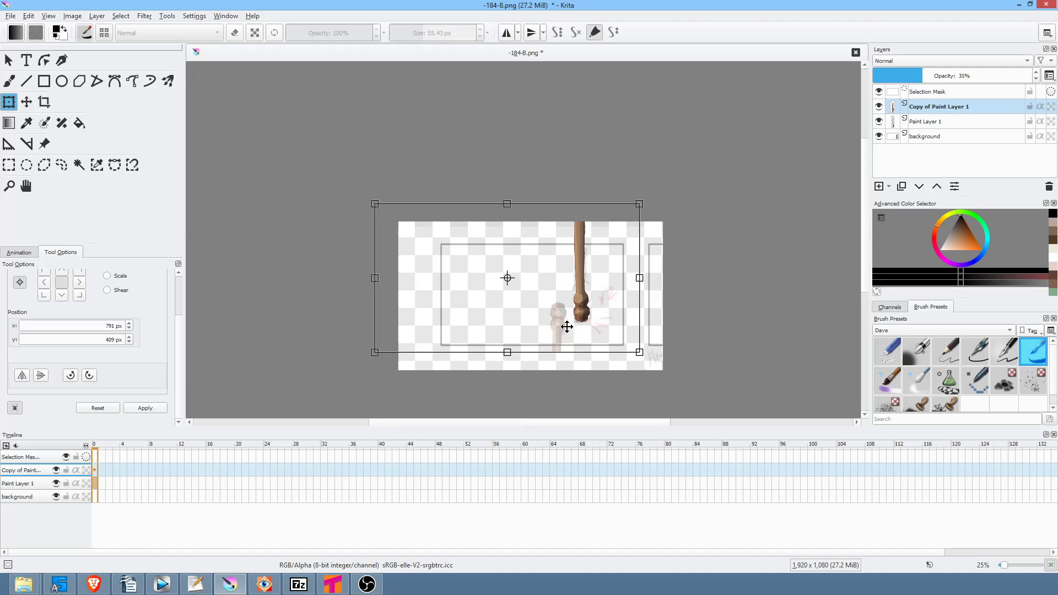
drag(559, 321, 503, 318)
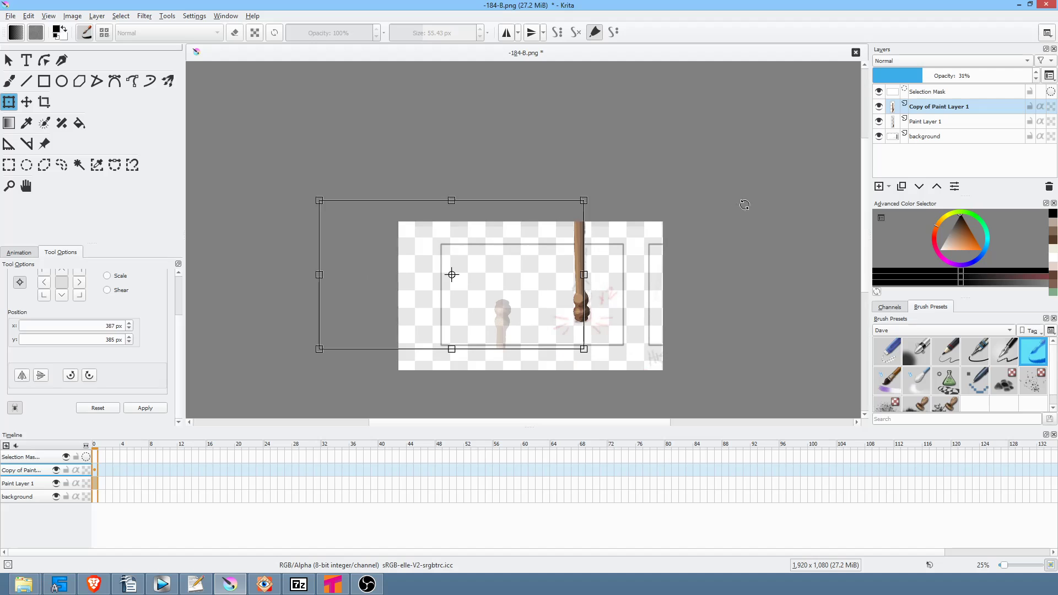
click(938, 106)
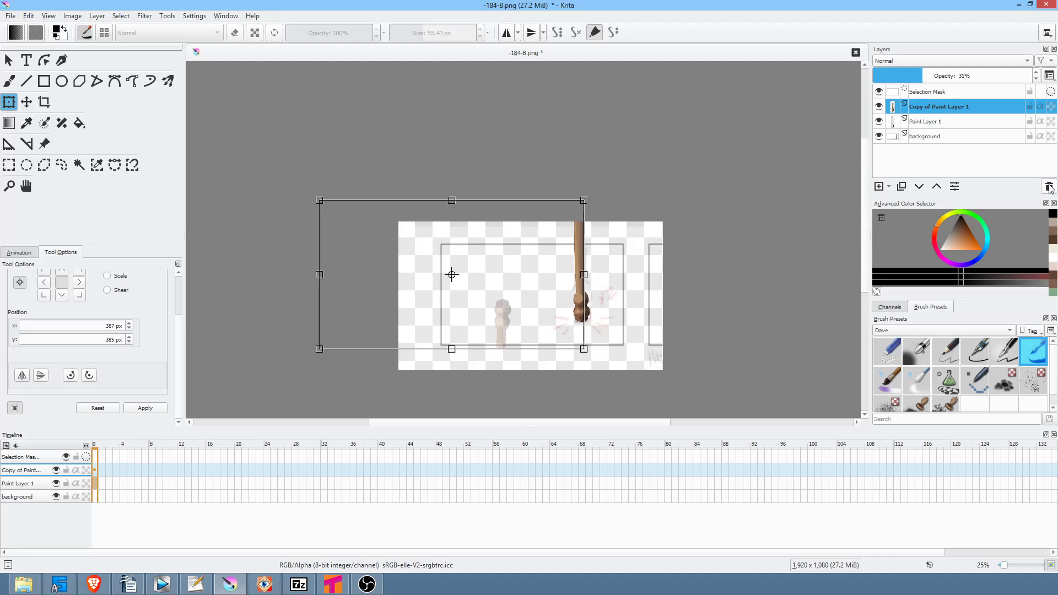
click(1046, 186)
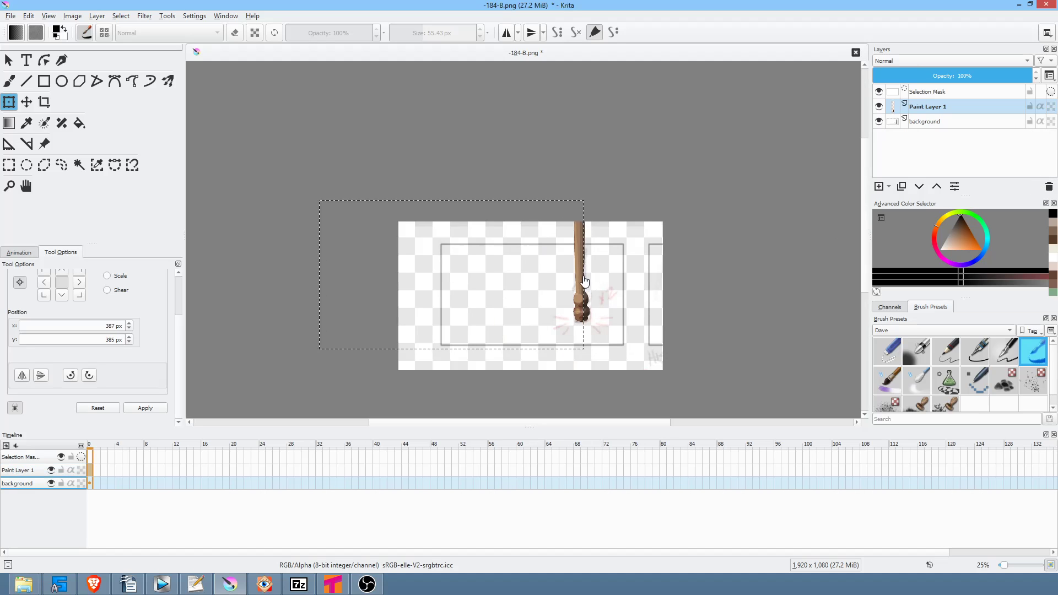
- Select Paint Layer 1 and start transforming the whole leg layer
click(952, 107)
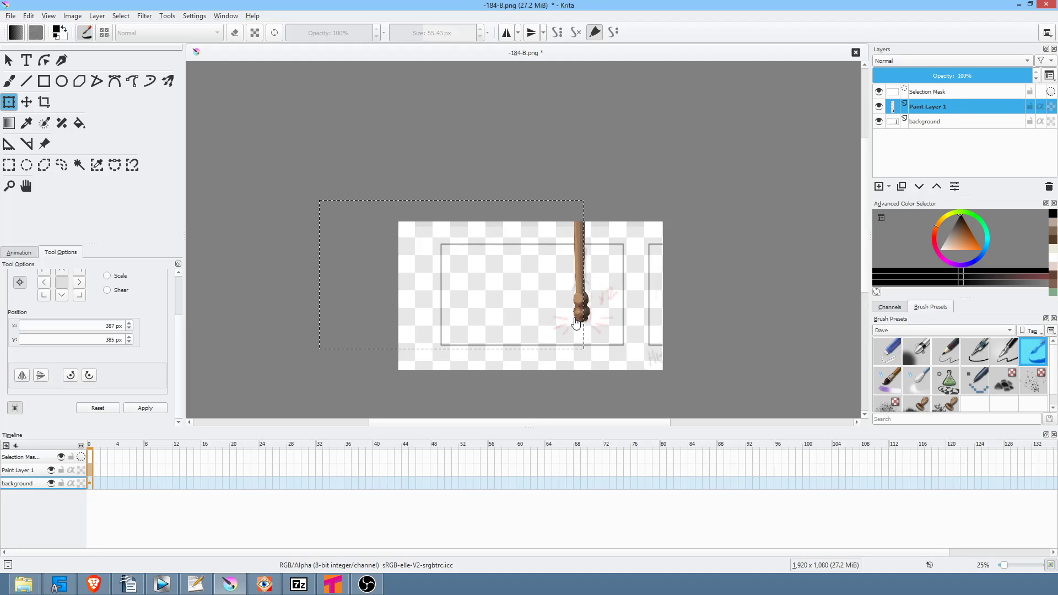
click(958, 119)
click(951, 110)
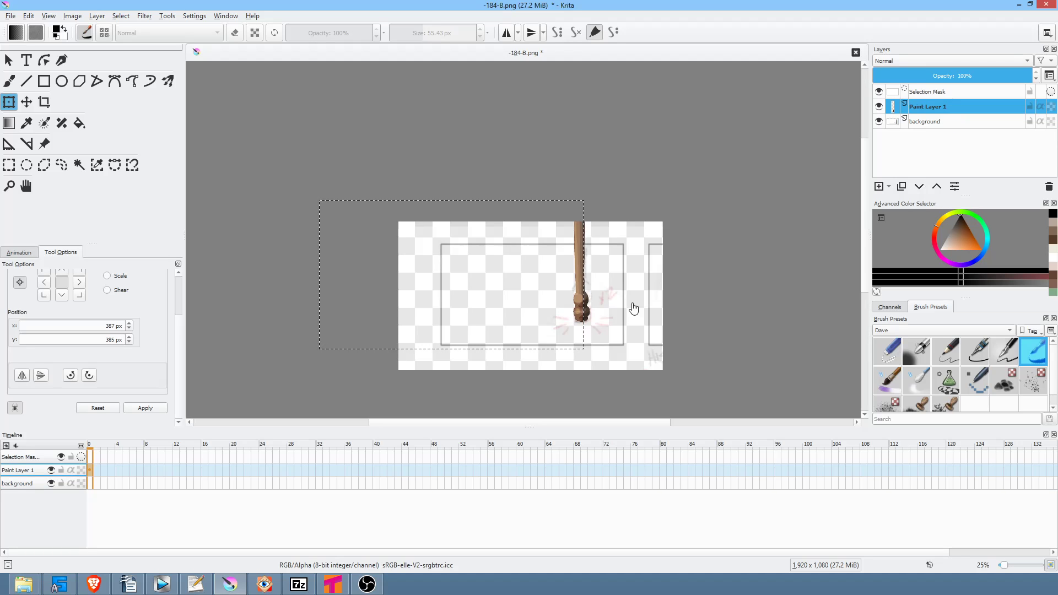
key(ctrl+shift+a)
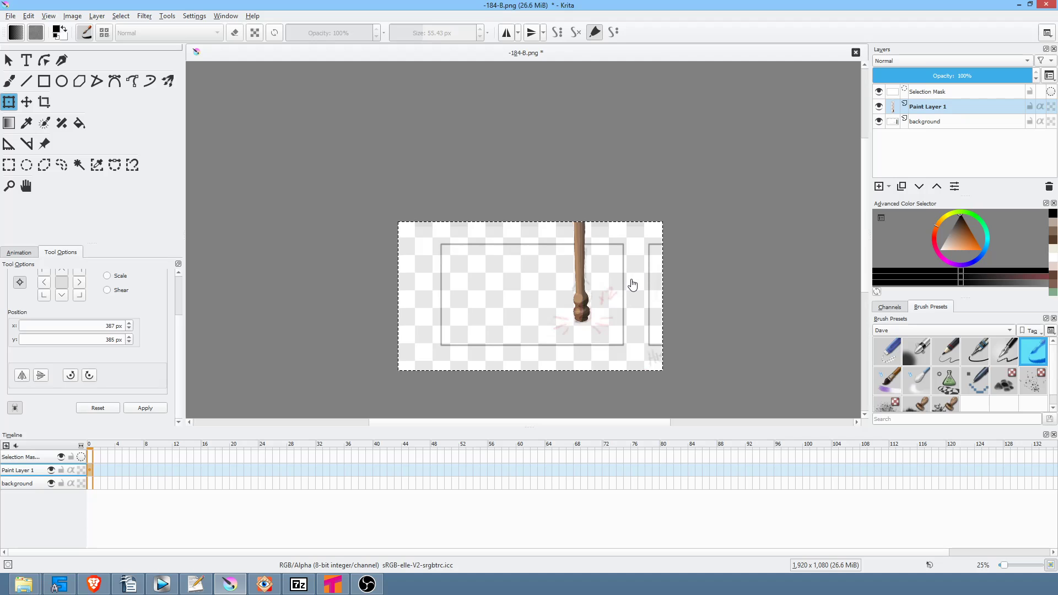
click(576, 252)
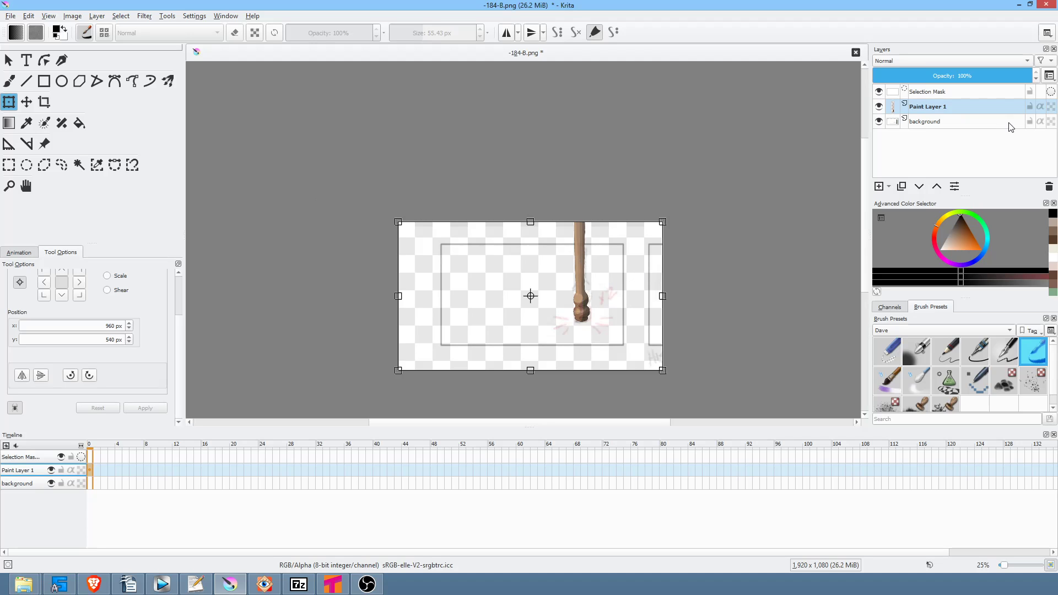
- Duplicate the leg layer, flip it vertically, move it left and fade it to about 25% opacity
click(902, 187)
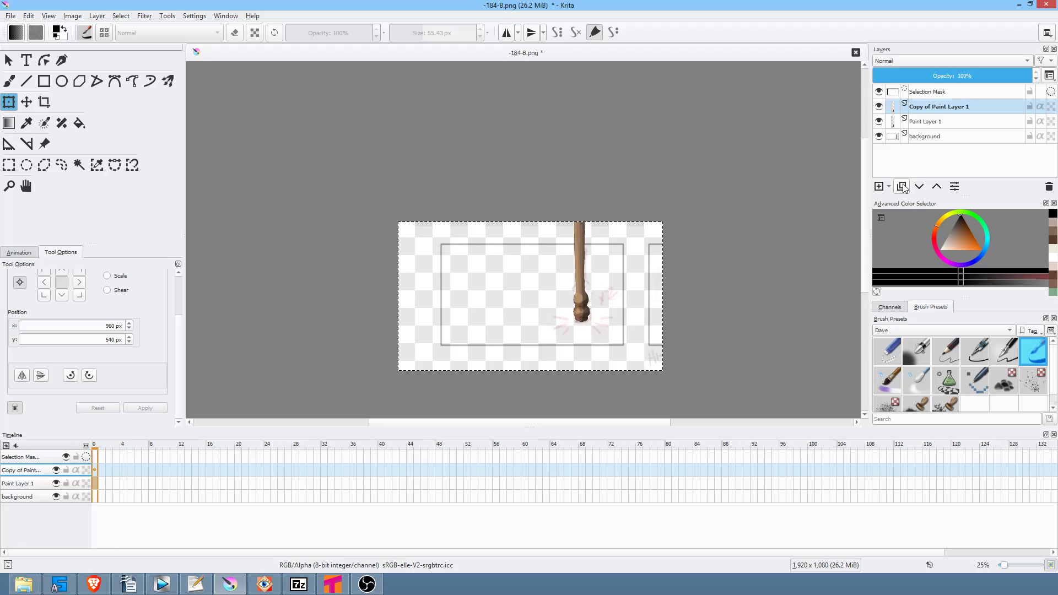
click(42, 375)
click(39, 377)
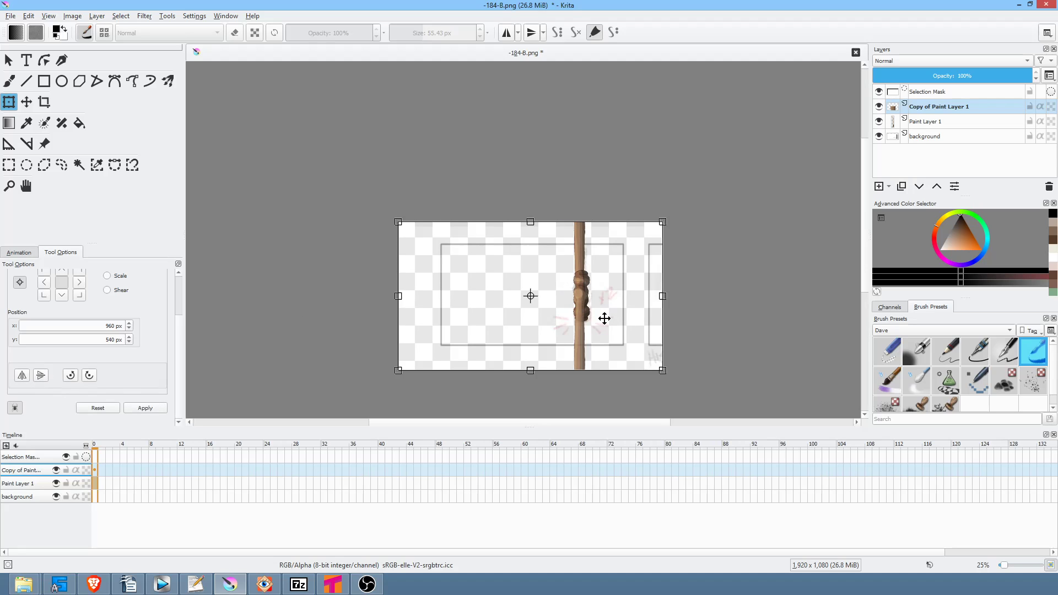
drag(583, 321, 531, 324)
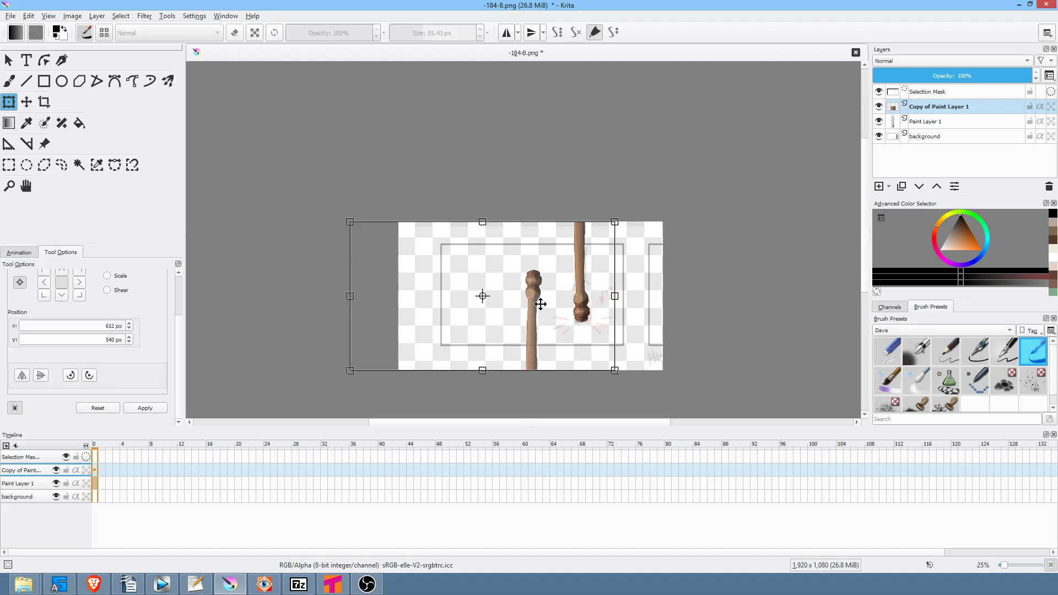
drag(1018, 75, 913, 76)
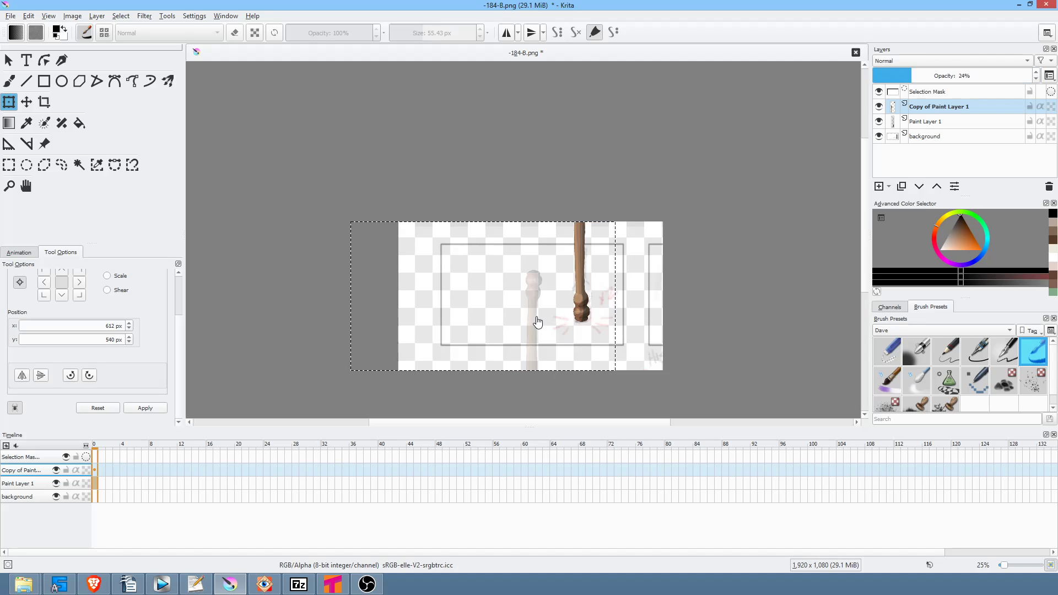
key(alt+Tab)
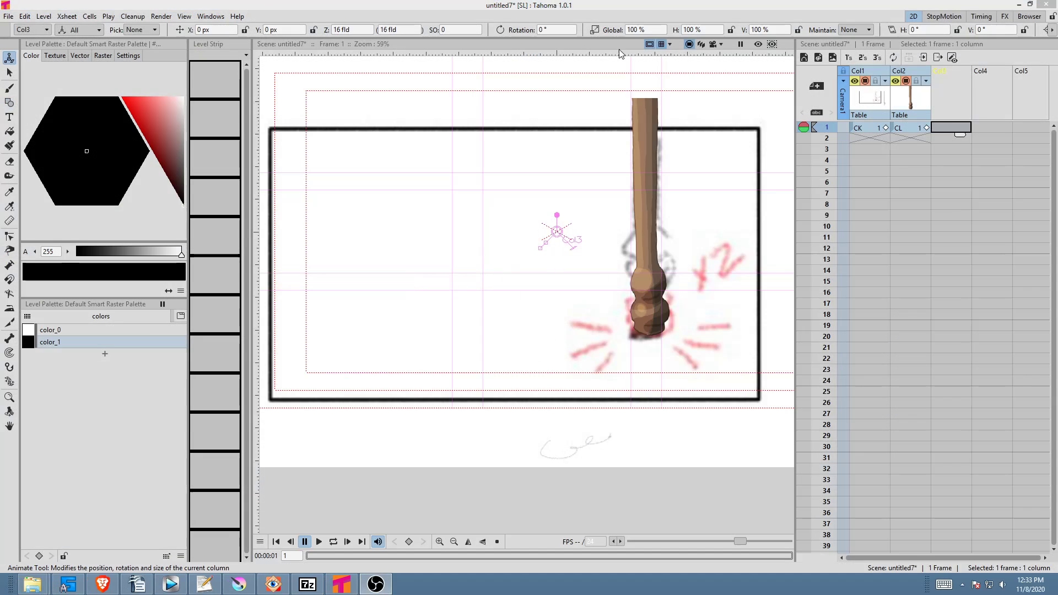
- Paste the flipped leg into Col3 frame 1 and move it down below the original leg
click(955, 124)
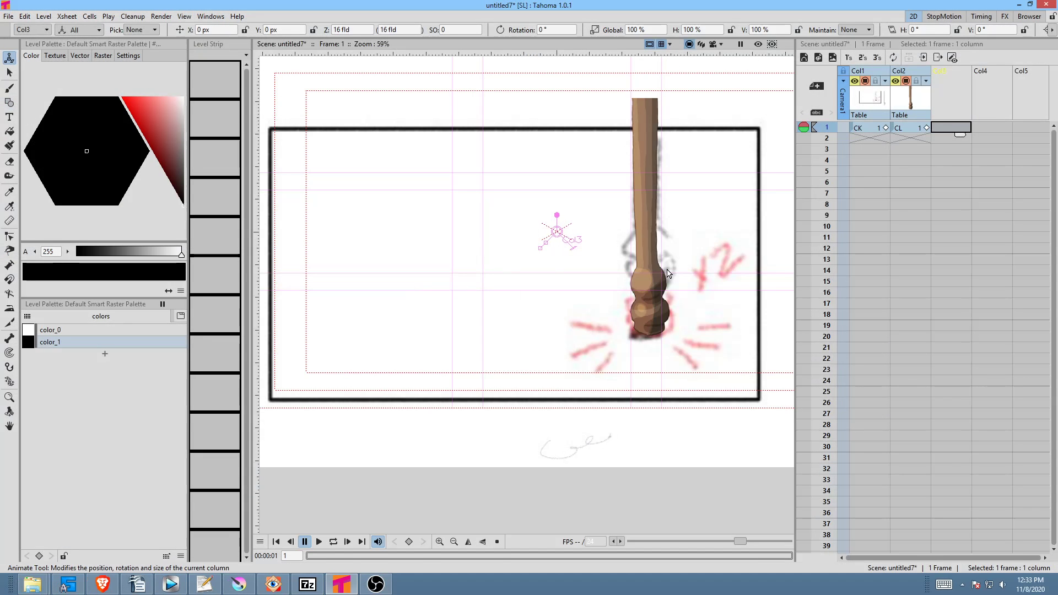
key(ctrl+v)
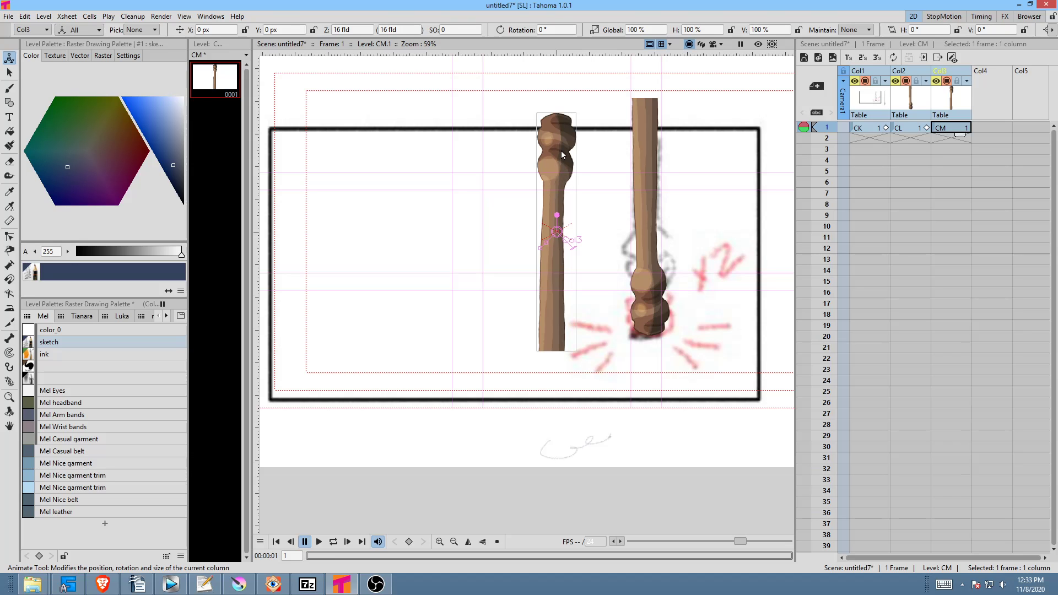
drag(555, 161, 647, 373)
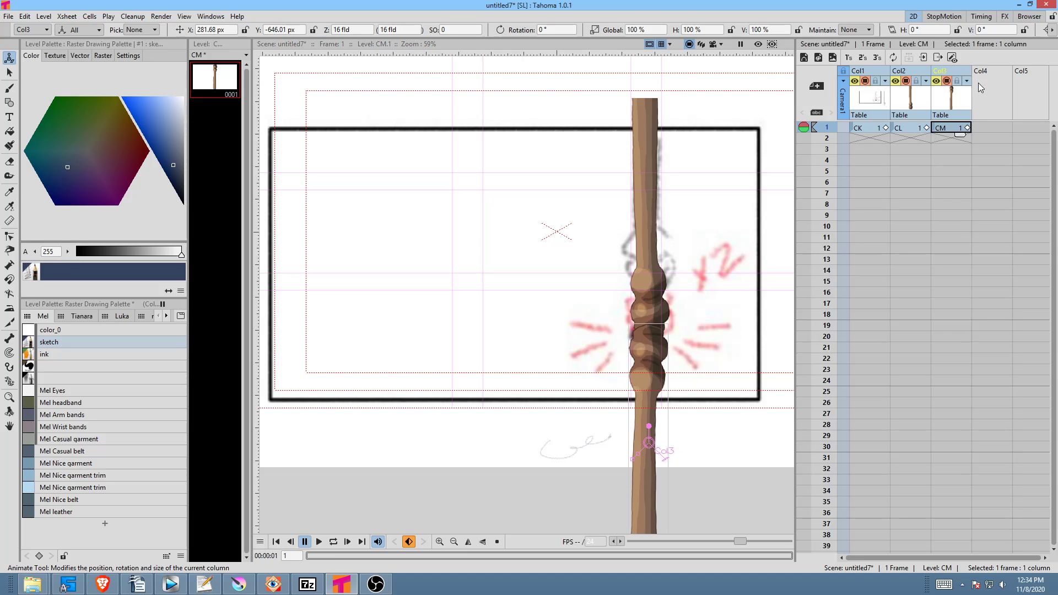
- Drag the new leg column ahead of Col2 and make the original leg column current again
click(959, 76)
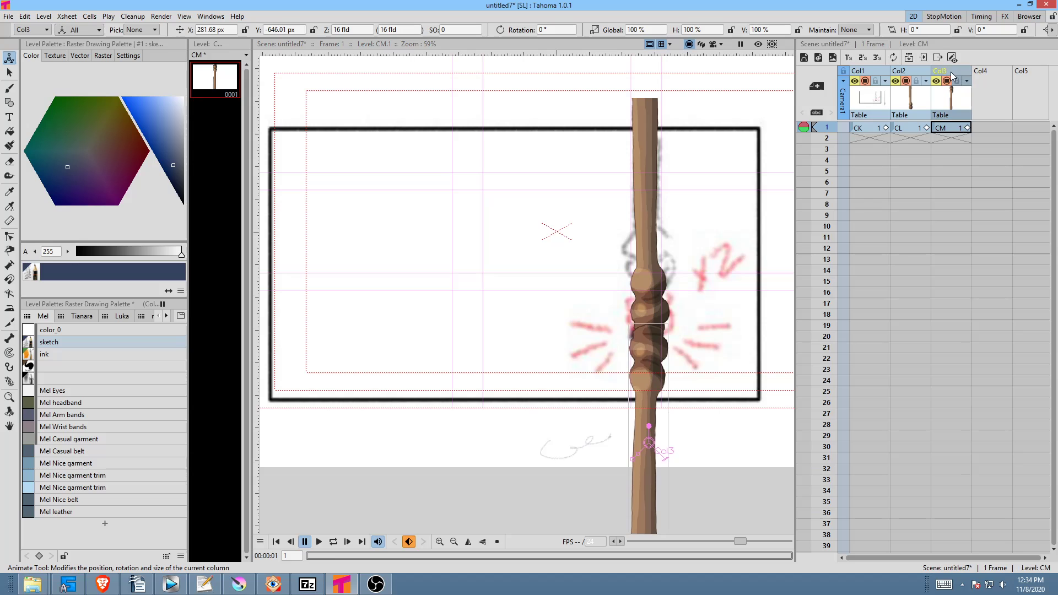
drag(949, 76, 913, 77)
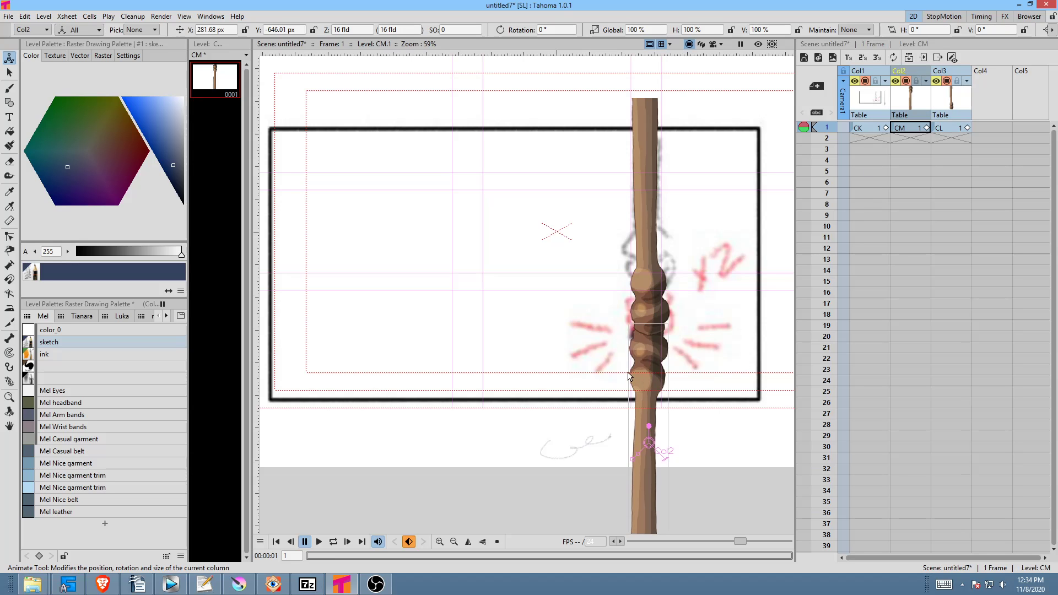
click(958, 128)
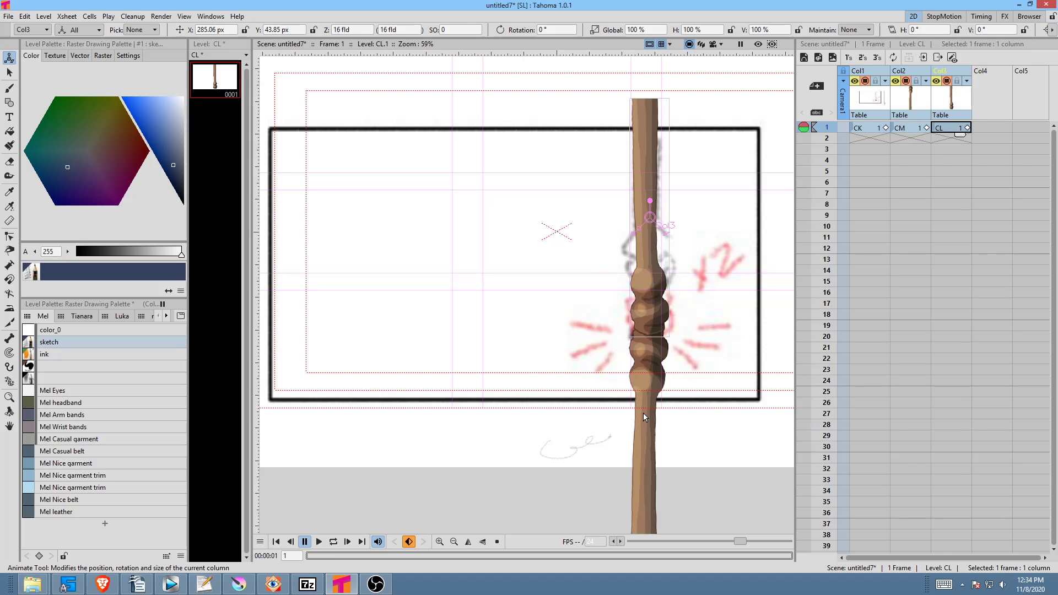
scroll(680, 308, up, 4)
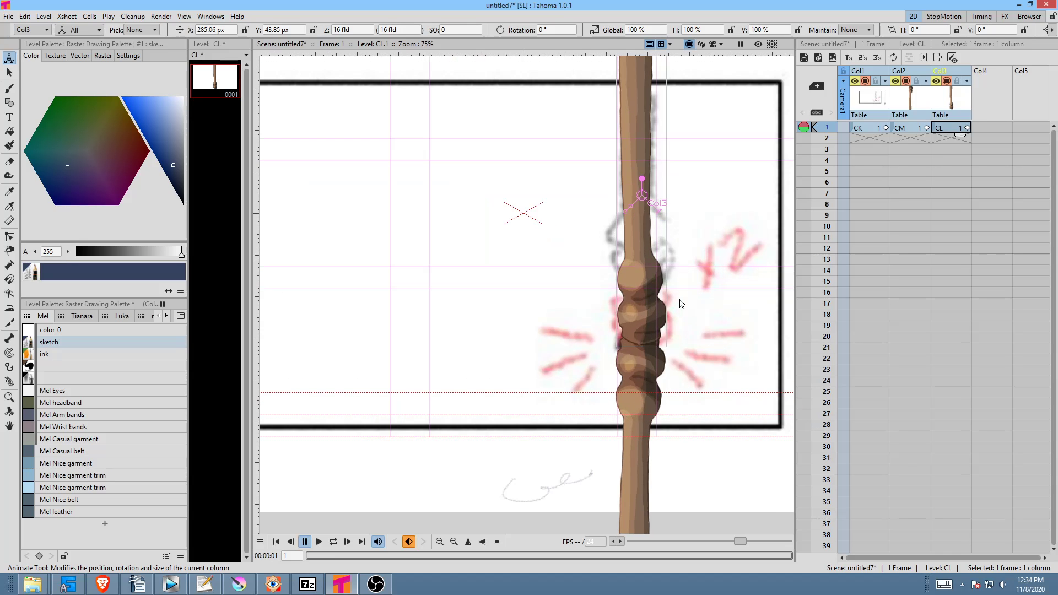
scroll(681, 313, up, 1)
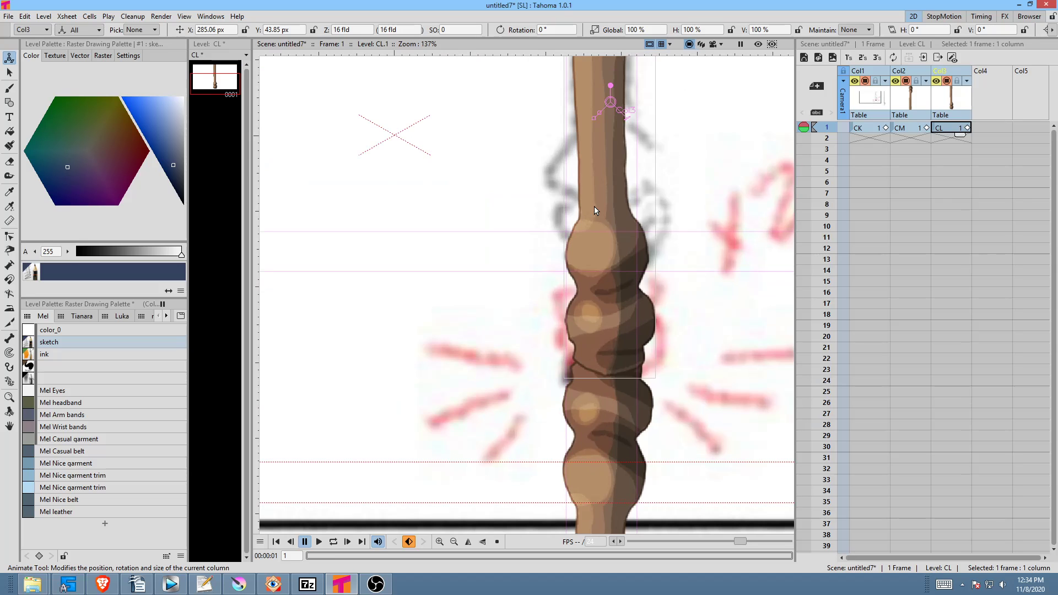
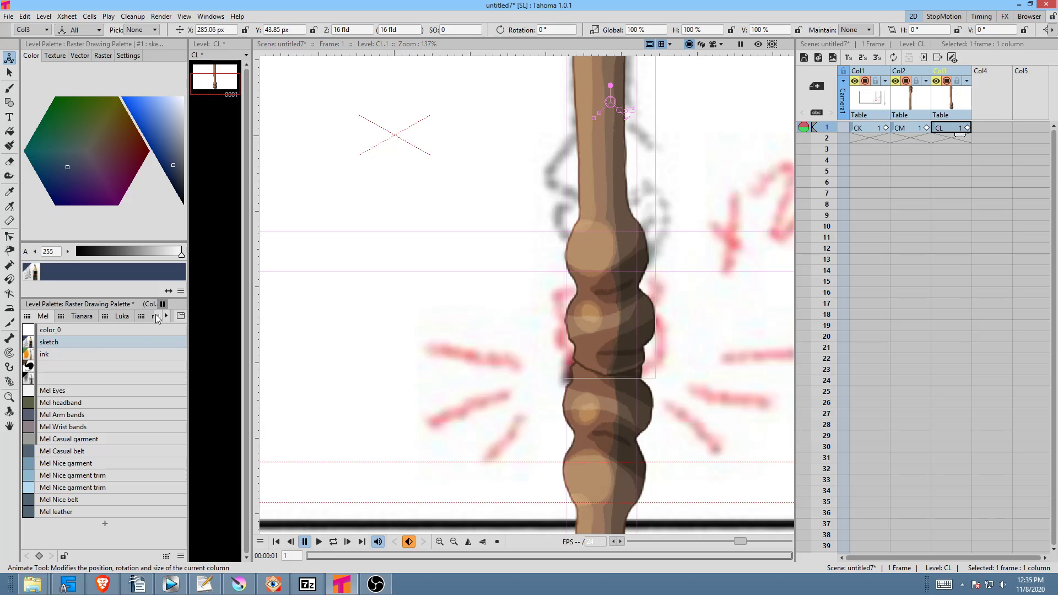
- Browse the palette styles below ink, then return to the color_0 style
click(55, 353)
click(57, 342)
click(55, 355)
click(54, 366)
click(56, 377)
click(55, 366)
click(55, 354)
click(55, 329)
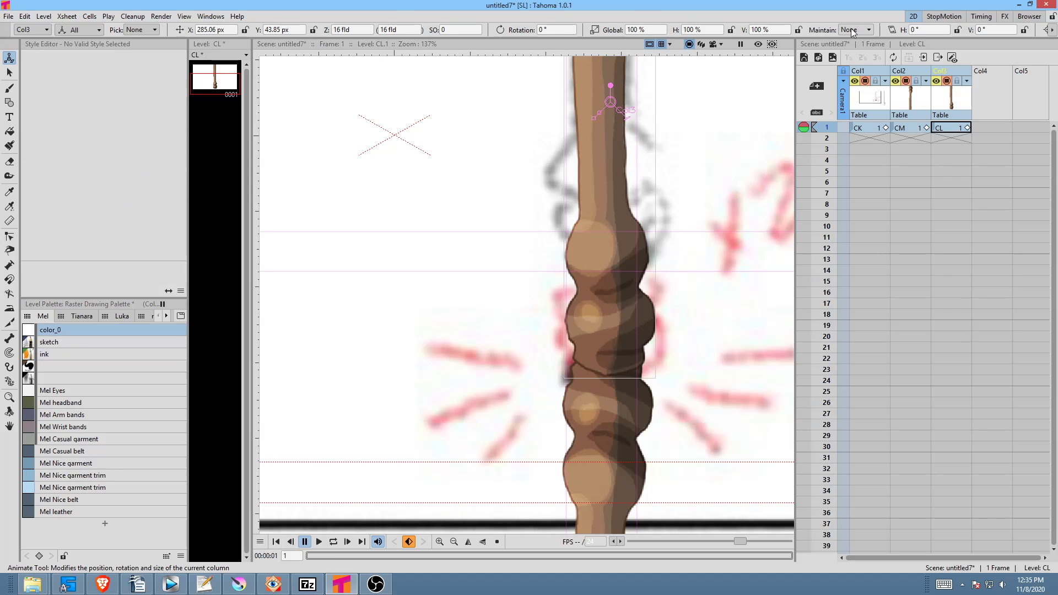
- Pick the Brush in sketch style at lower opacity, select CL frame 1, and open the Stage Schematic
key(b)
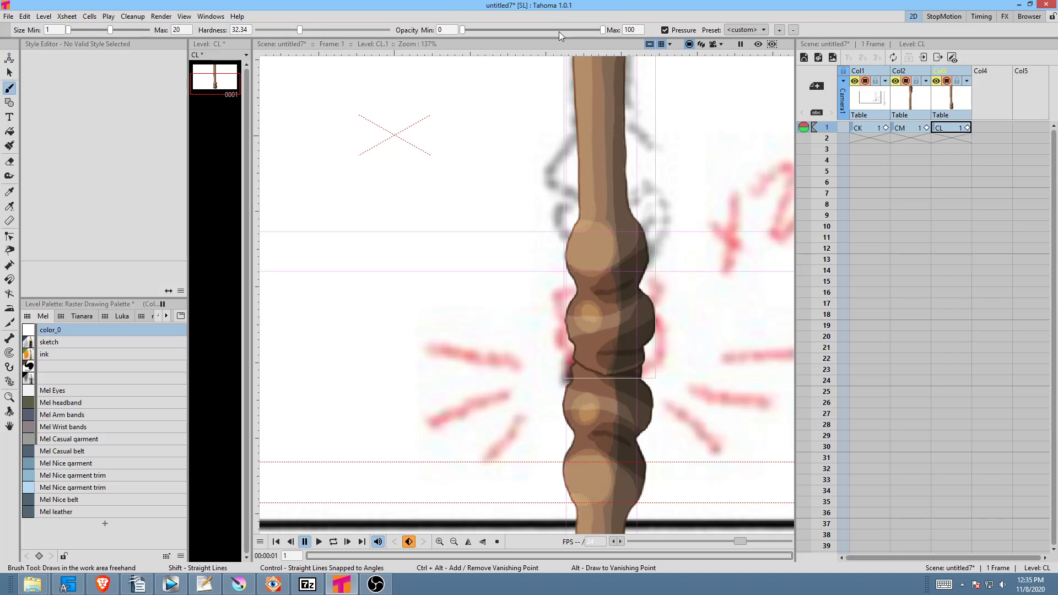
click(54, 340)
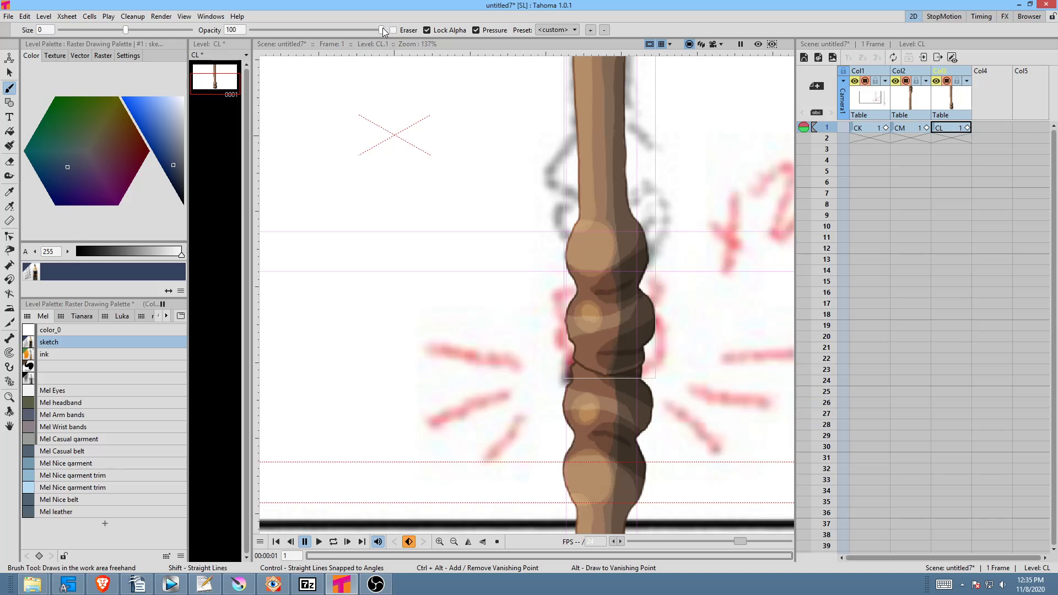
mouse_move(382, 30)
mouse_down()
mouse_move(303, 30)
mouse_move(391, 38)
mouse_up()
click(949, 128)
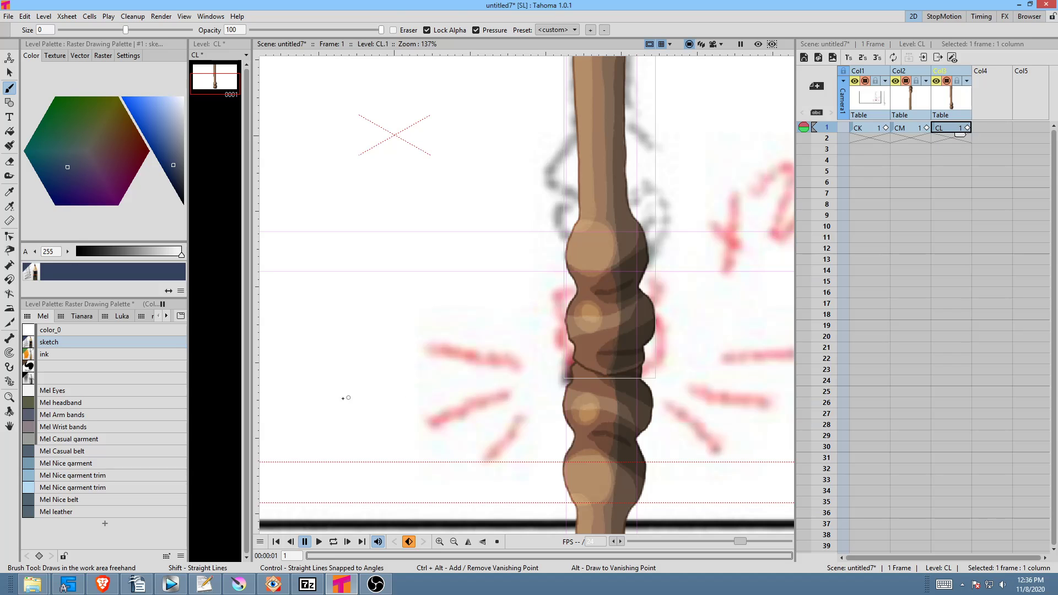
key(F3)
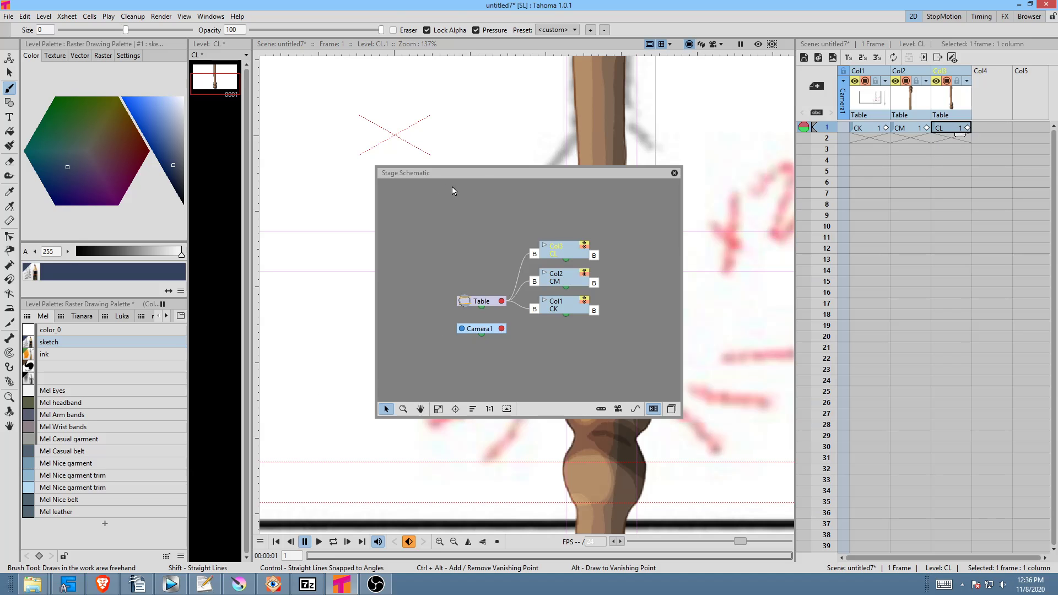
- Move and enlarge the Stage Schematic window and shift the Table node
drag(478, 172, 237, 111)
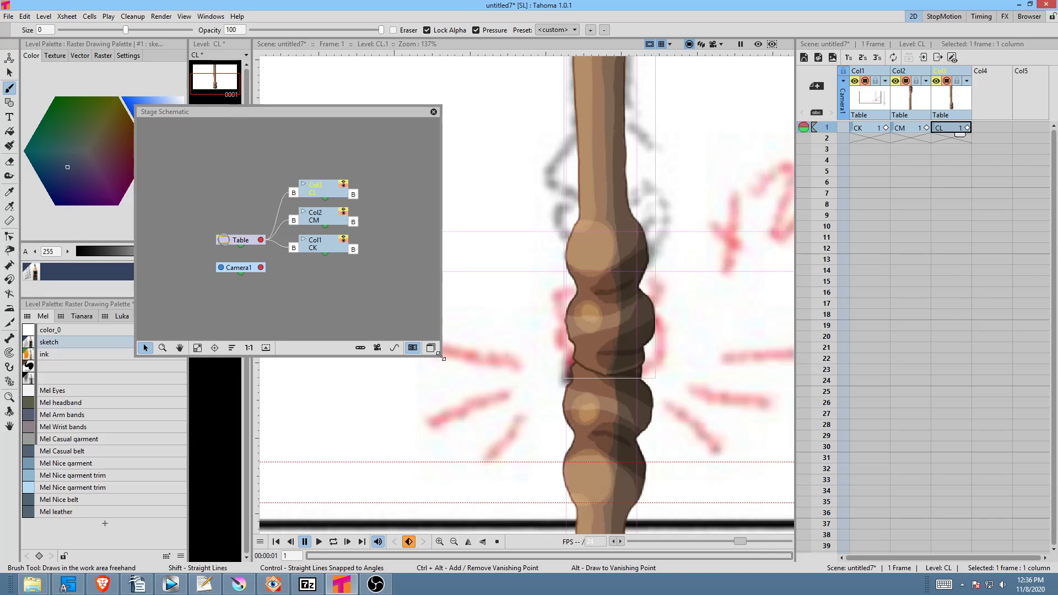
drag(442, 358, 554, 425)
drag(352, 111, 295, 101)
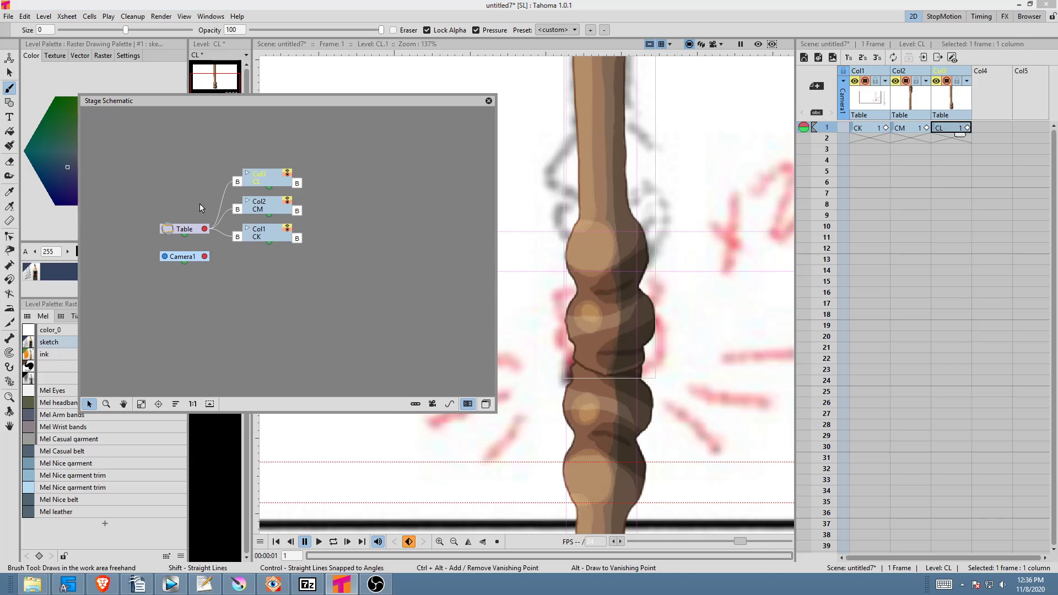
drag(192, 235, 160, 206)
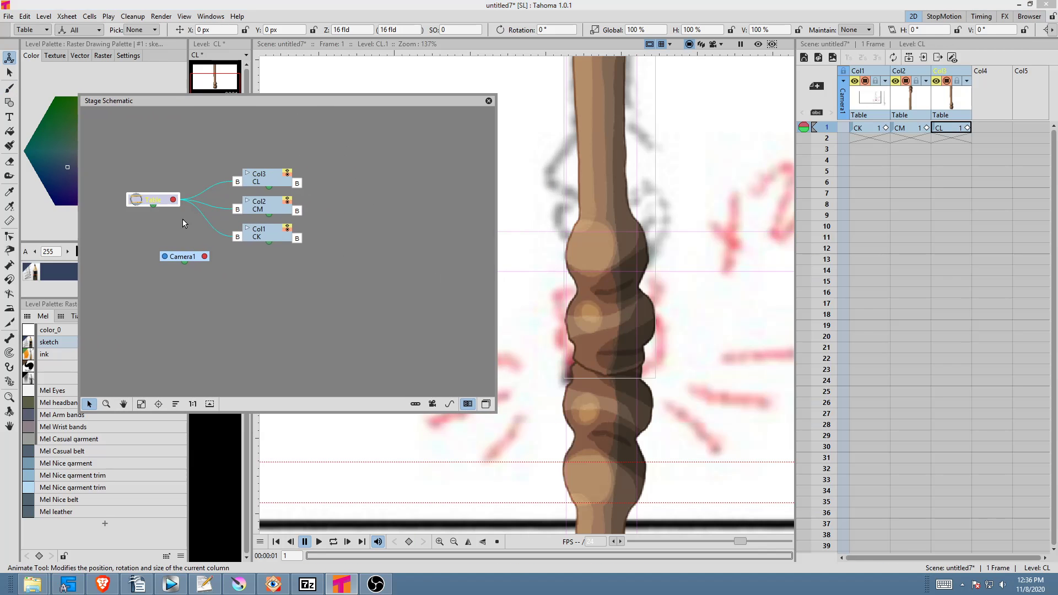
click(486, 405)
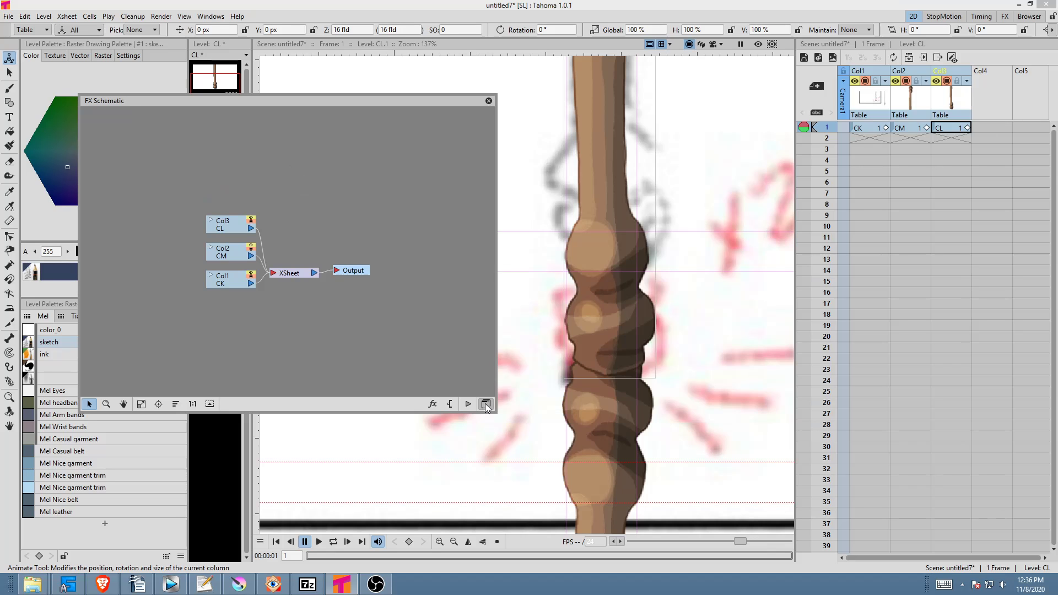
click(485, 404)
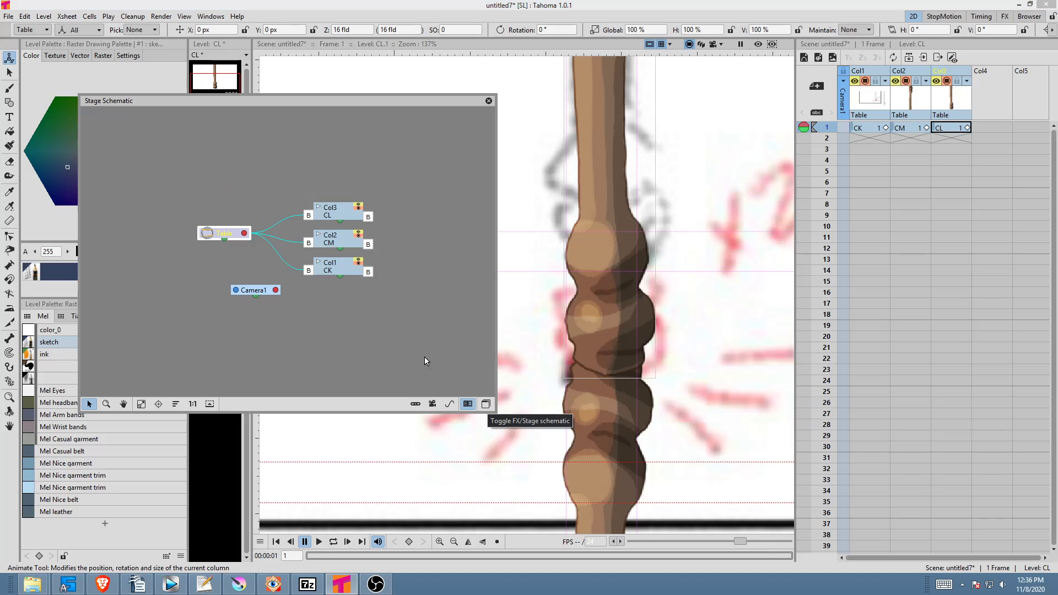
drag(262, 104, 242, 92)
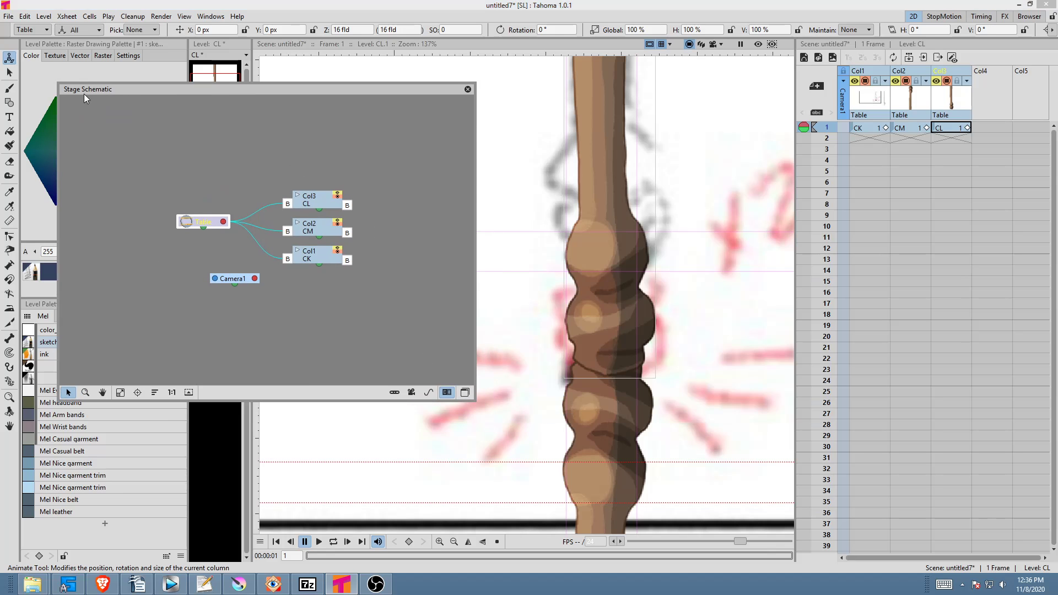
- Arrange the Table, Col3, Col2 and Col1 nodes neatly, then switch to the FX schematic
drag(206, 222, 124, 210)
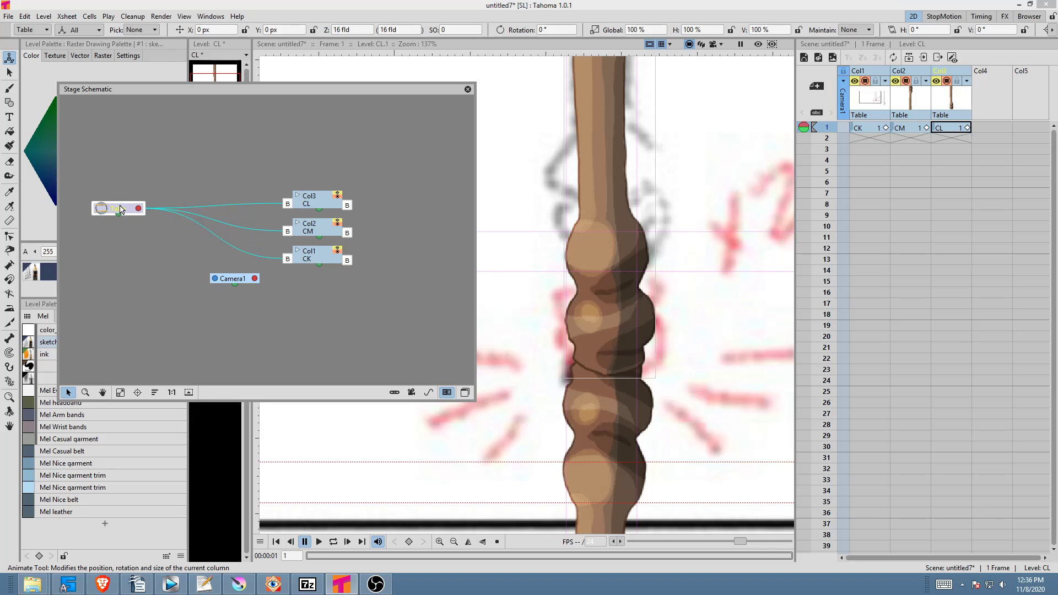
drag(324, 199, 258, 168)
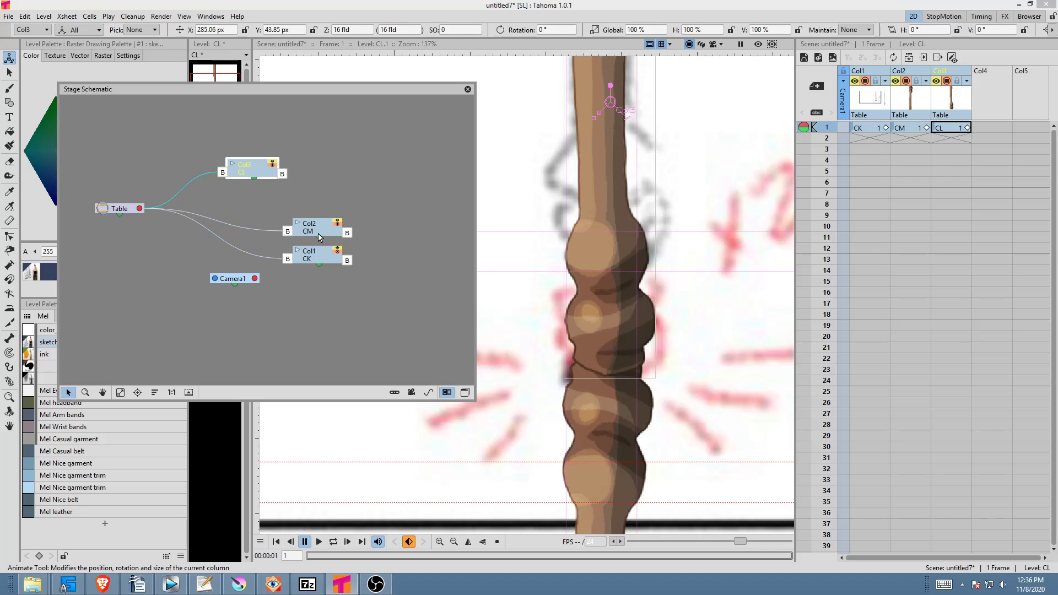
drag(321, 235, 261, 210)
drag(307, 264, 252, 255)
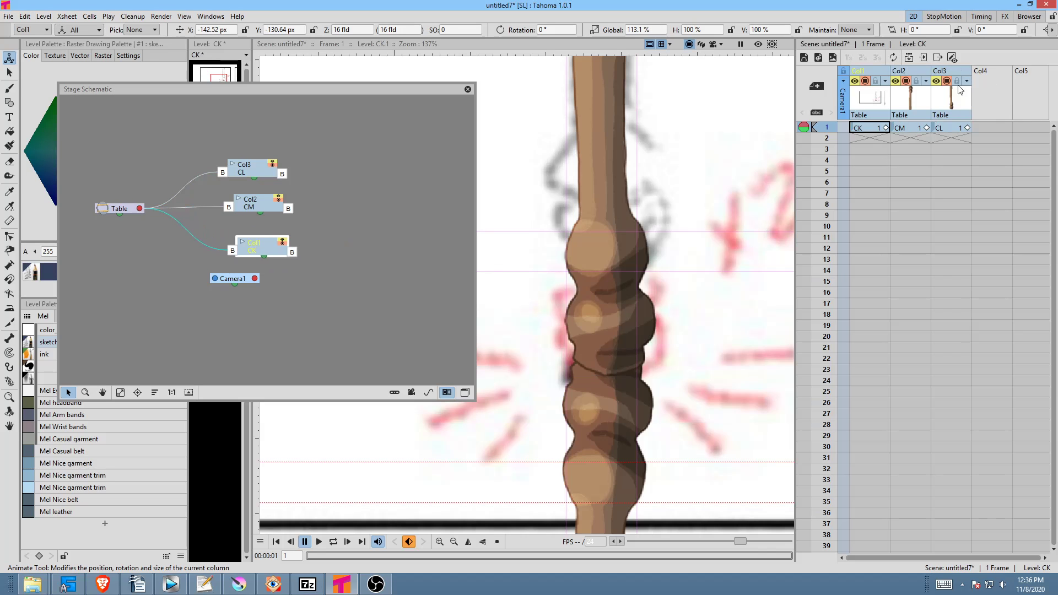
click(242, 177)
click(258, 206)
click(263, 247)
mouse_move(125, 211)
mouse_down()
mouse_move(132, 197)
mouse_move(134, 212)
mouse_up()
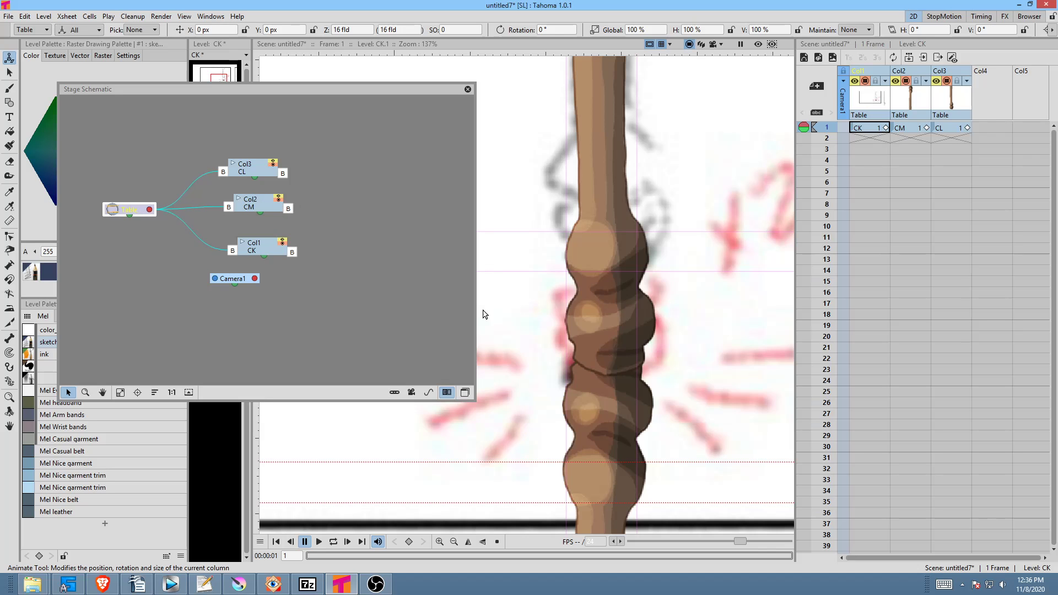
click(465, 392)
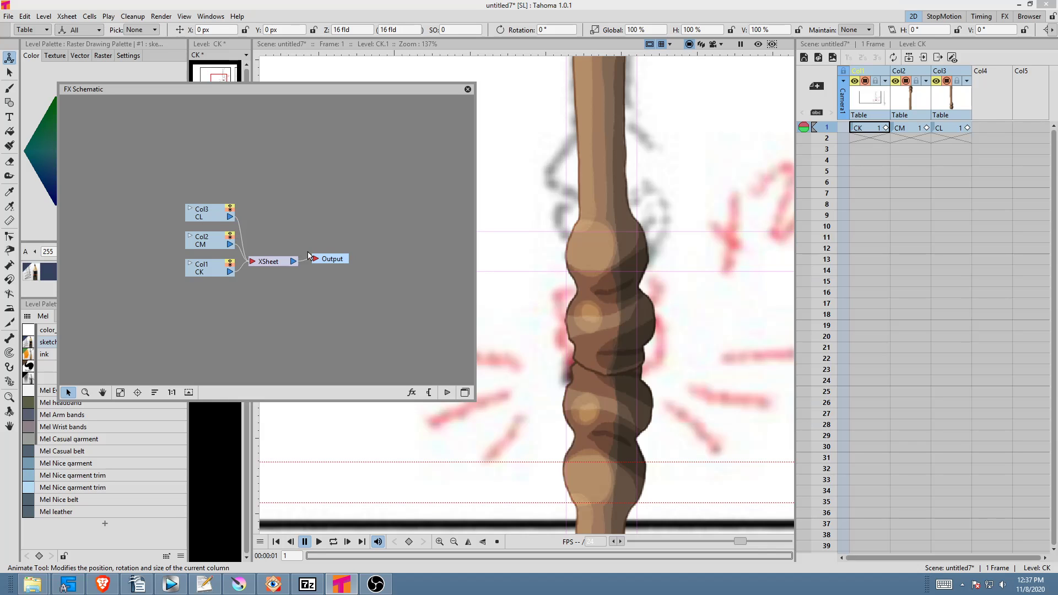
- Arrange the Output, XSheet, Col3, Col2 and Col1 nodes in the FX schematic
drag(335, 259, 406, 258)
drag(271, 261, 294, 248)
drag(408, 260, 416, 251)
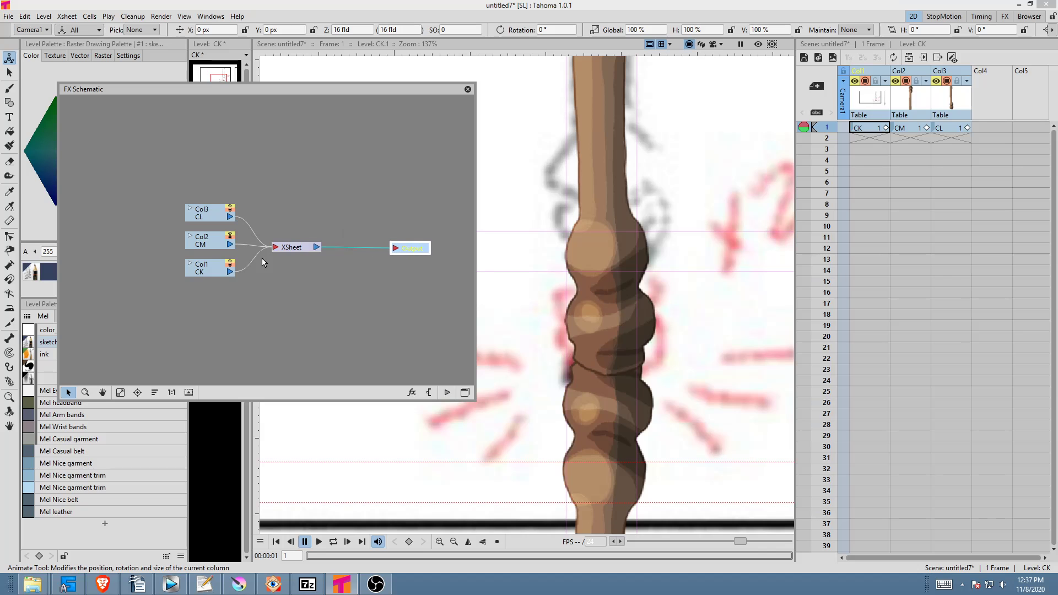
drag(200, 215, 166, 187)
drag(202, 243, 165, 233)
drag(197, 275, 161, 302)
click(168, 189)
click(173, 237)
click(177, 295)
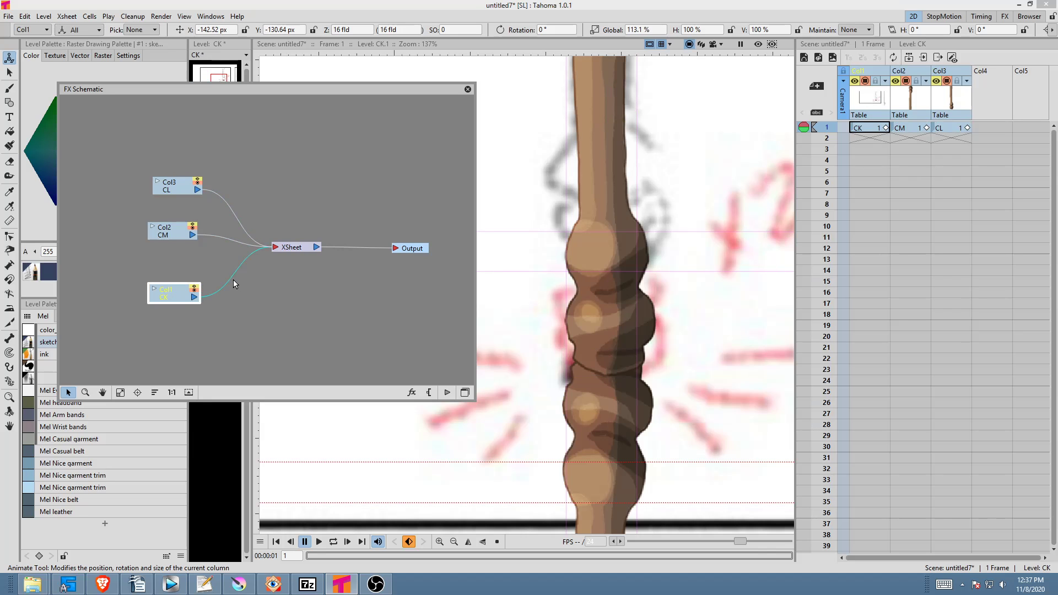
- Browse the Insert FX submenus on the Col1-to-XSheet link, then cancel without inserting
right_click(231, 277)
mouse_move(248, 285)
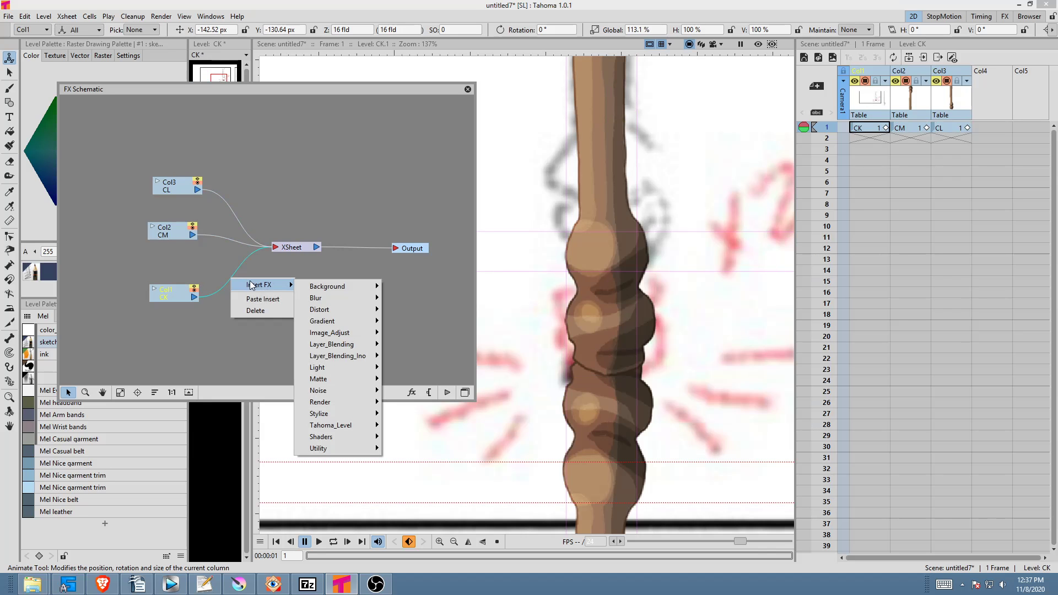
mouse_move(353, 298)
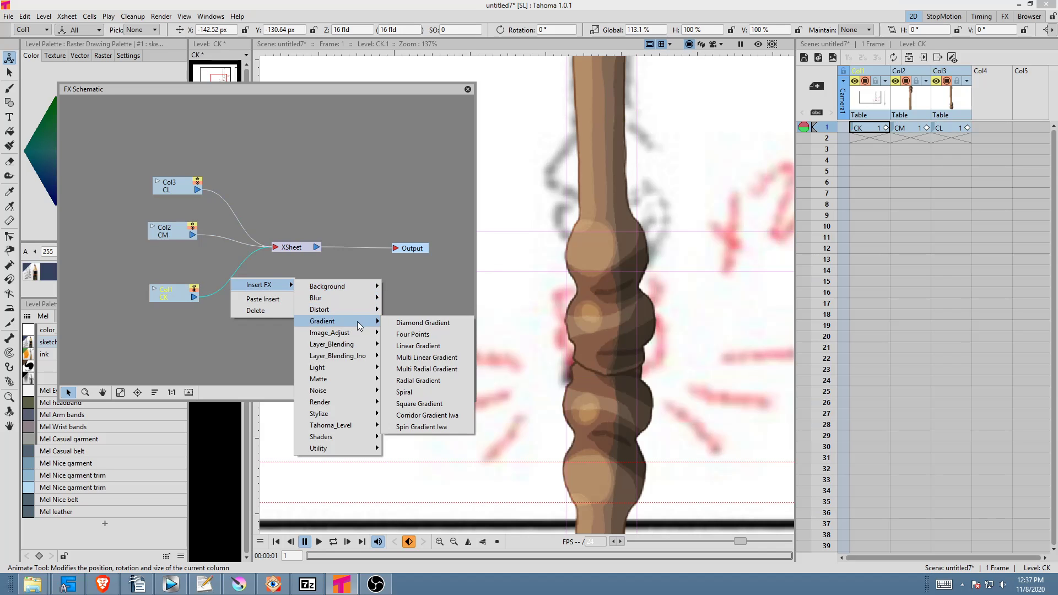
mouse_move(345, 346)
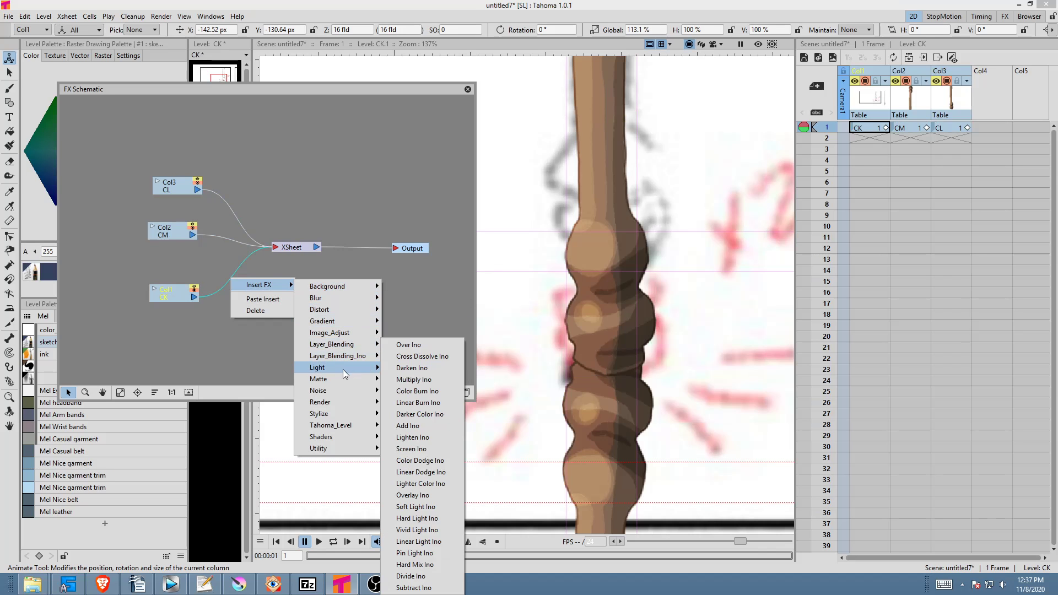
mouse_move(339, 389)
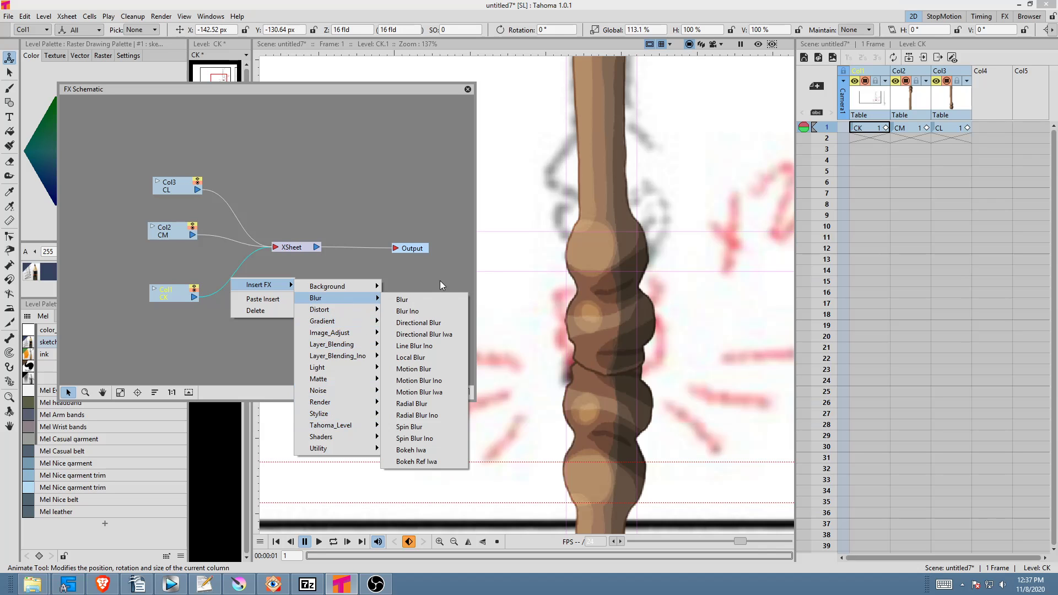
key(Escape)
key(Escape)
click(397, 279)
- Insert Image_Adjust > Adjust Levels on the Col3-to-XSheet link for the CL column
drag(175, 231, 152, 232)
drag(169, 193, 170, 187)
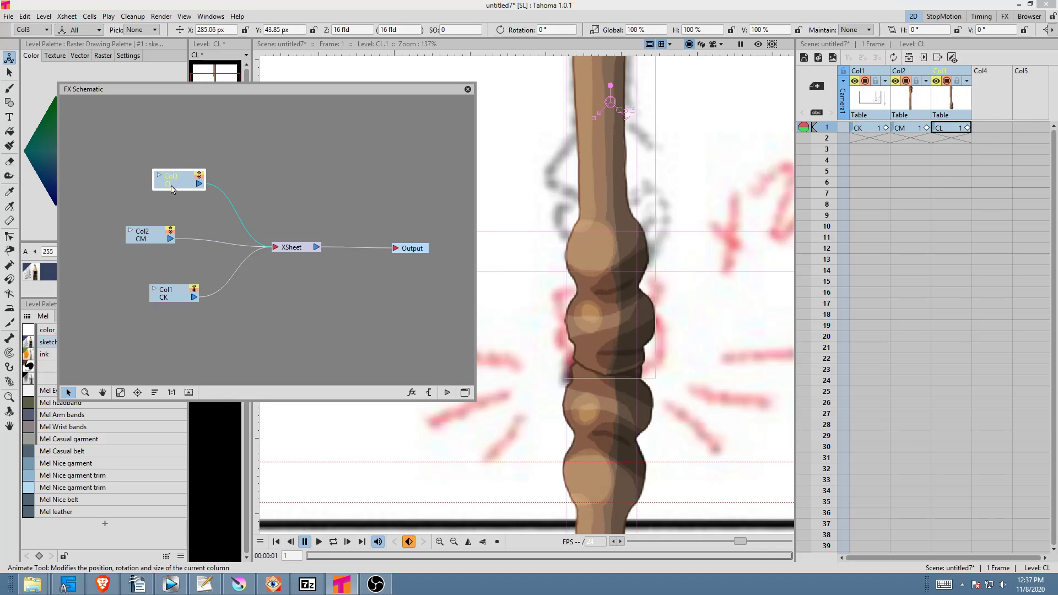
click(952, 105)
drag(182, 175, 160, 171)
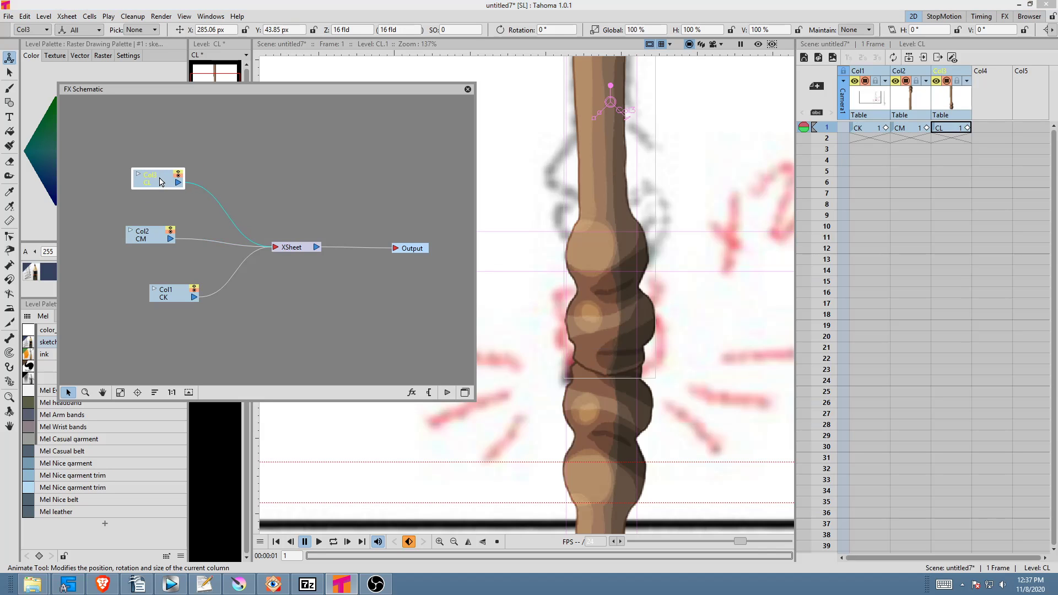
right_click(209, 191)
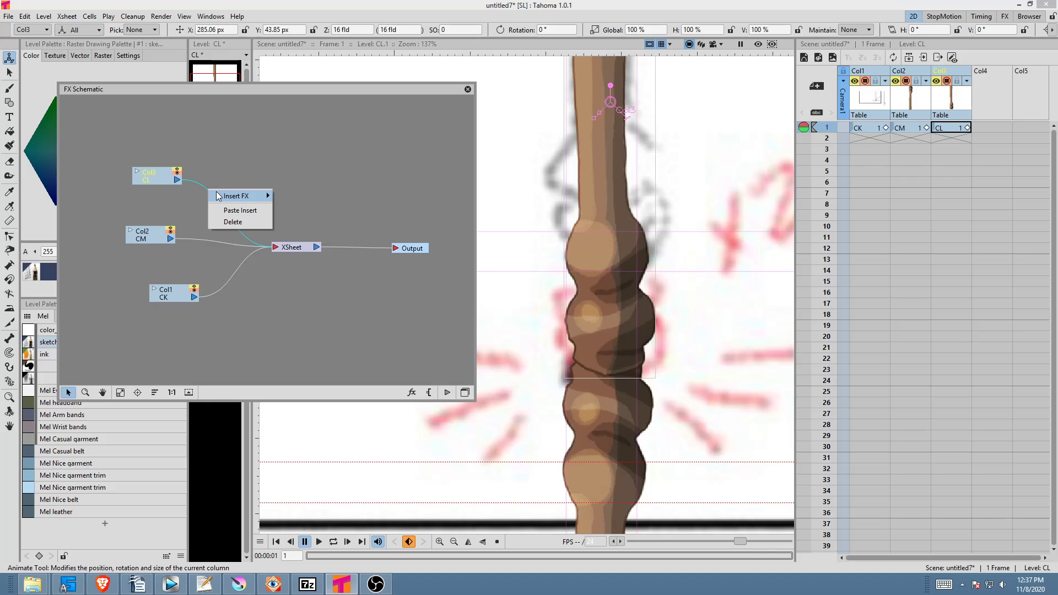
mouse_move(242, 196)
mouse_move(342, 215)
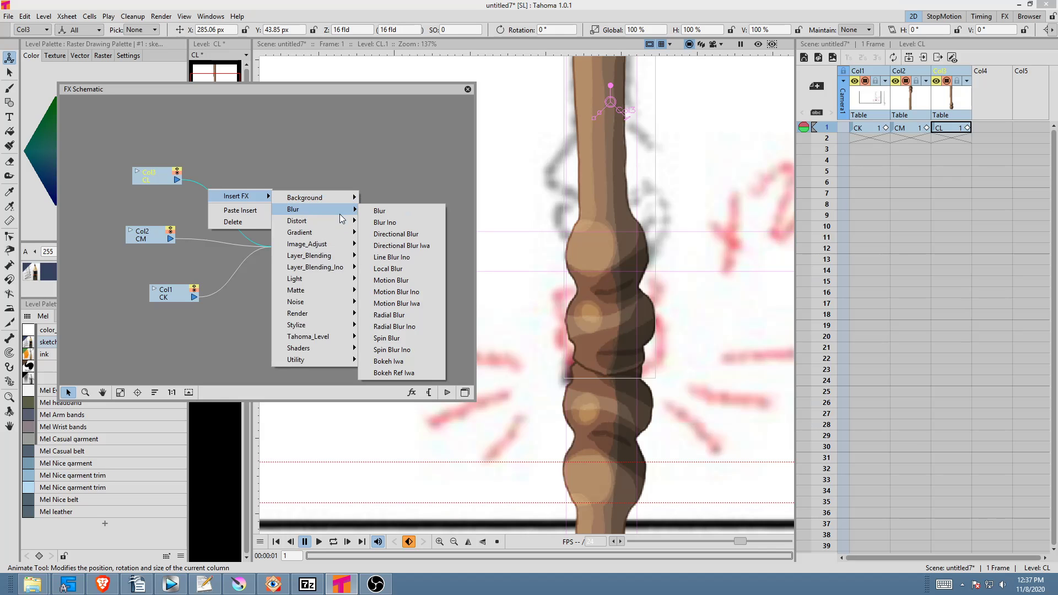
mouse_move(335, 248)
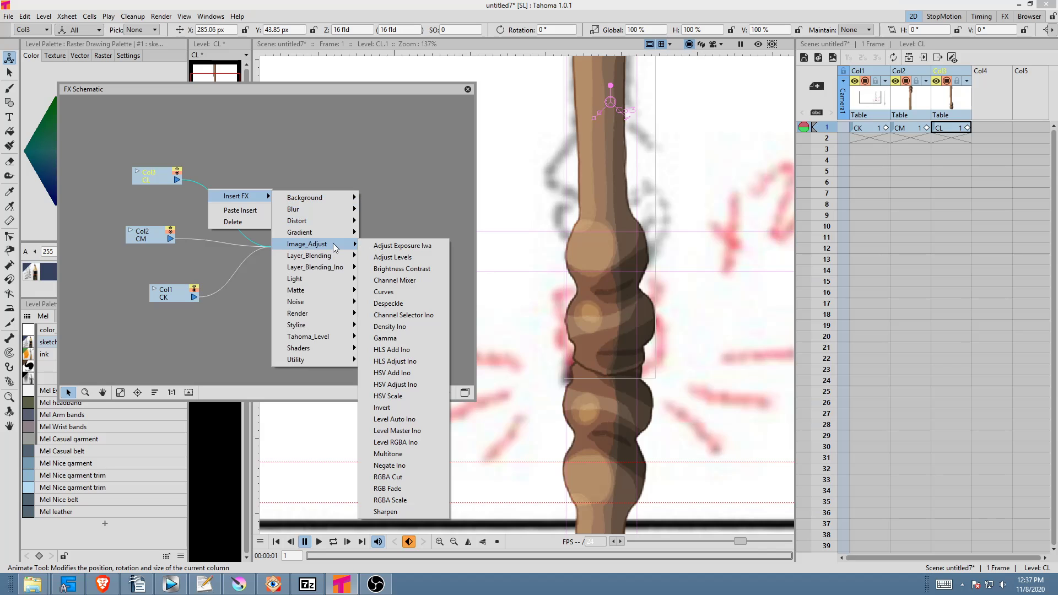
click(390, 256)
drag(233, 181, 223, 191)
- Bring up the AdjustLevels01 Fx Settings and position the panel beside the schematic
double_click(235, 190)
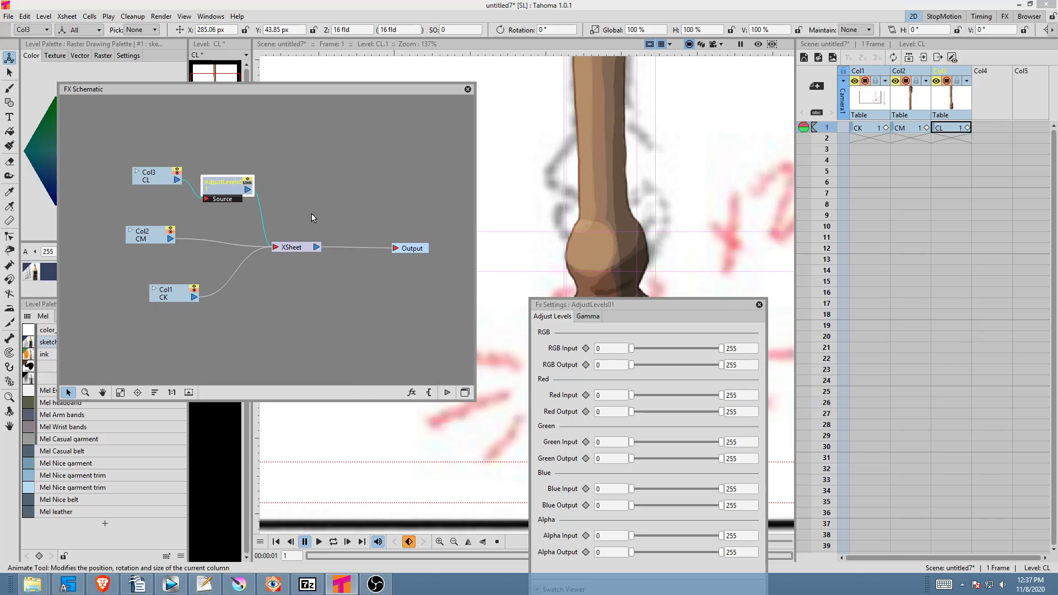
drag(709, 304, 574, 161)
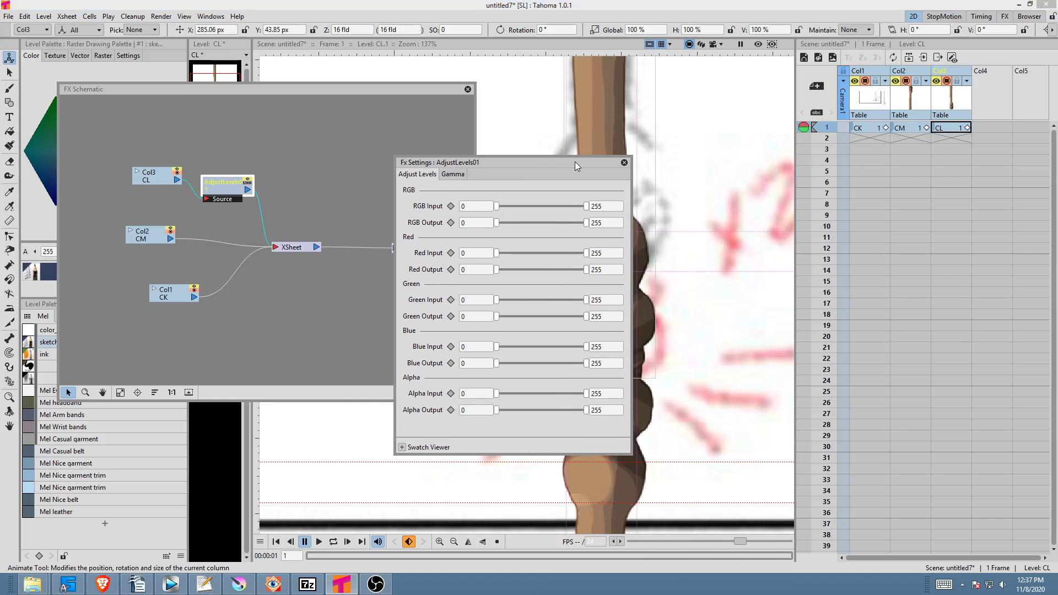
drag(238, 193, 247, 201)
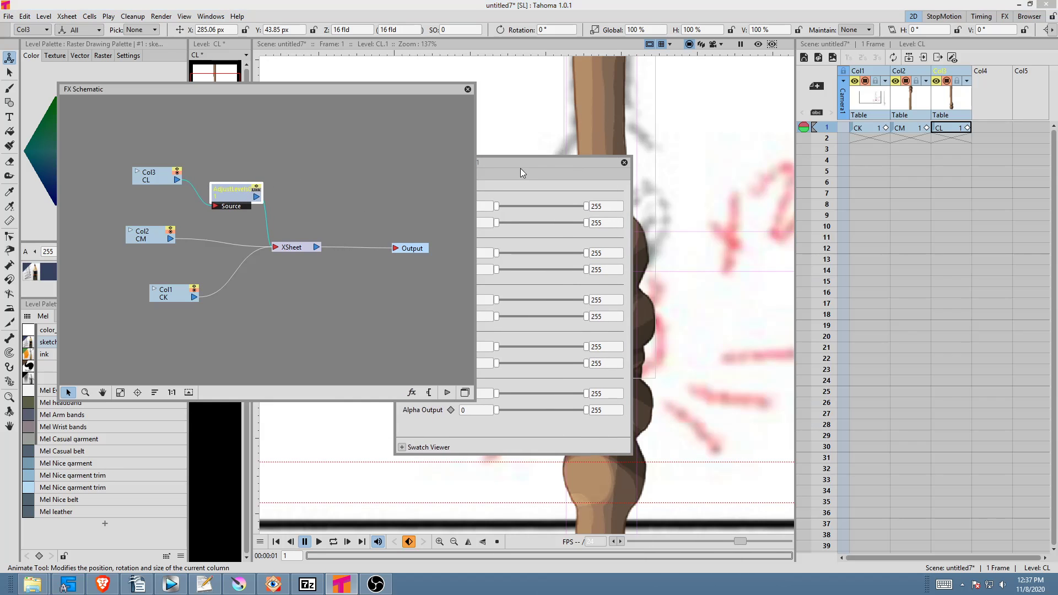
drag(532, 163, 550, 177)
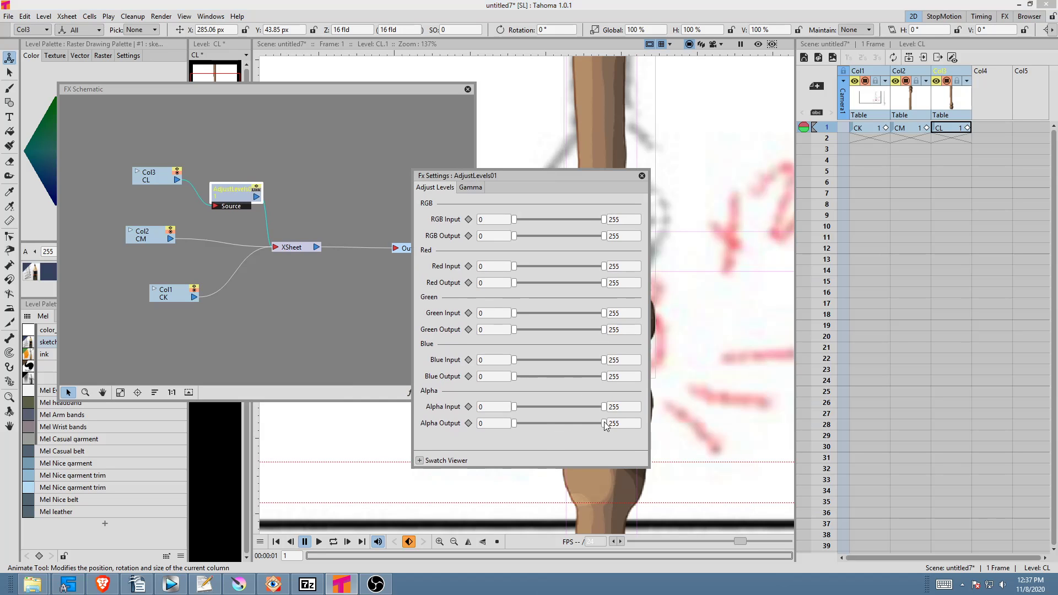
- Set the Alpha Output to 38.0844, then close Fx Settings and the FX Schematic
drag(604, 422, 529, 427)
drag(530, 427, 617, 429)
drag(605, 423, 532, 424)
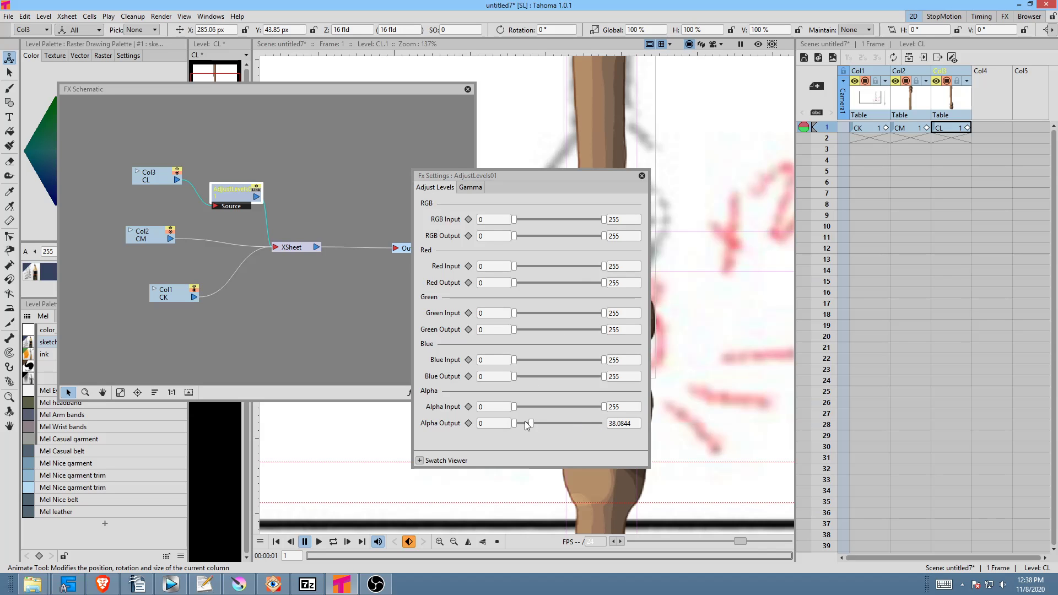
click(641, 175)
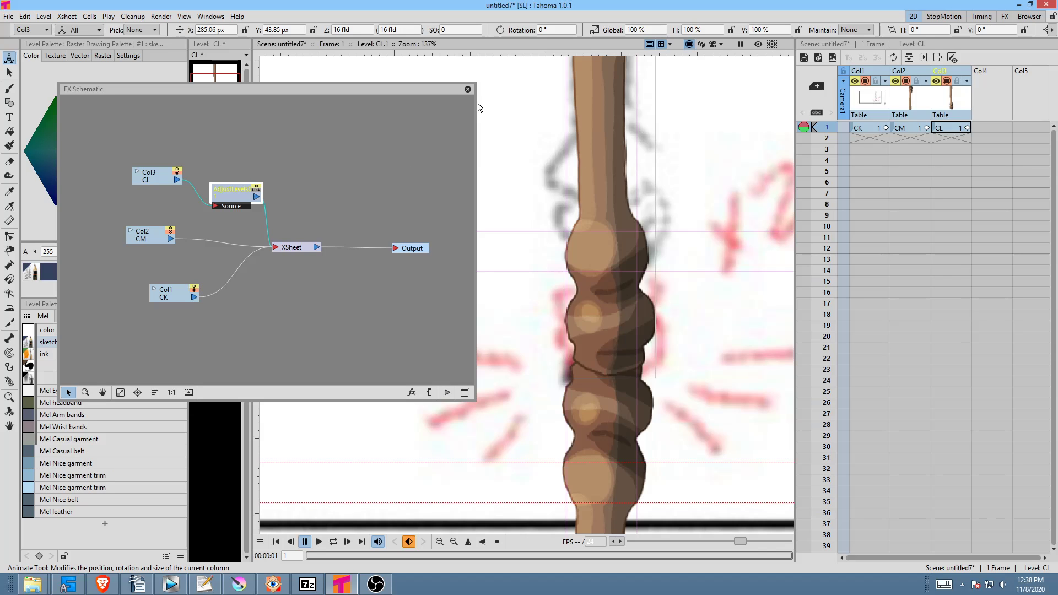
click(468, 89)
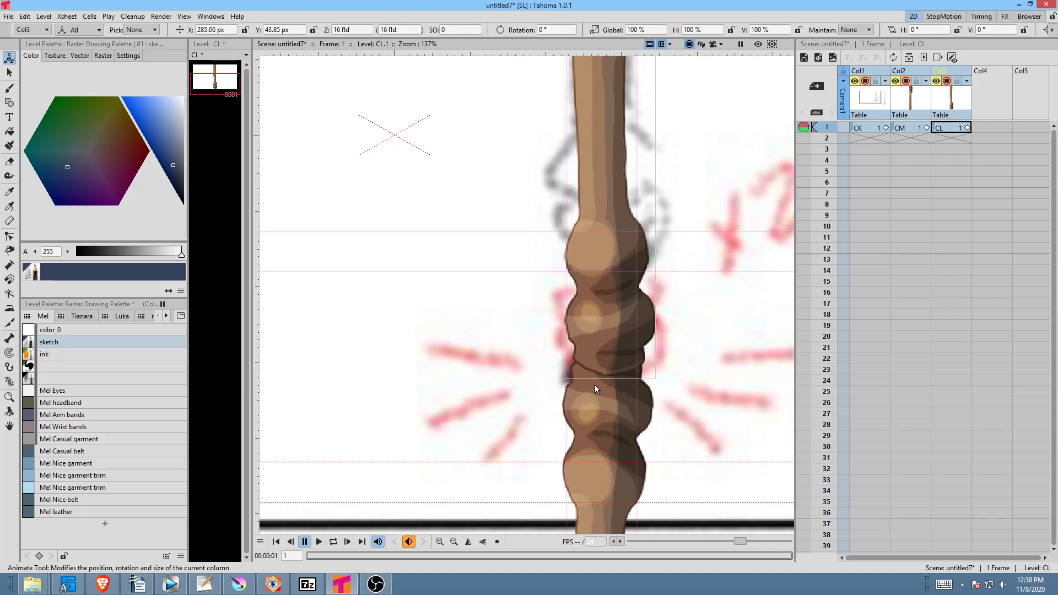
- Briefly preview the render, make CM the current column, and bring up the FX schematic
click(757, 44)
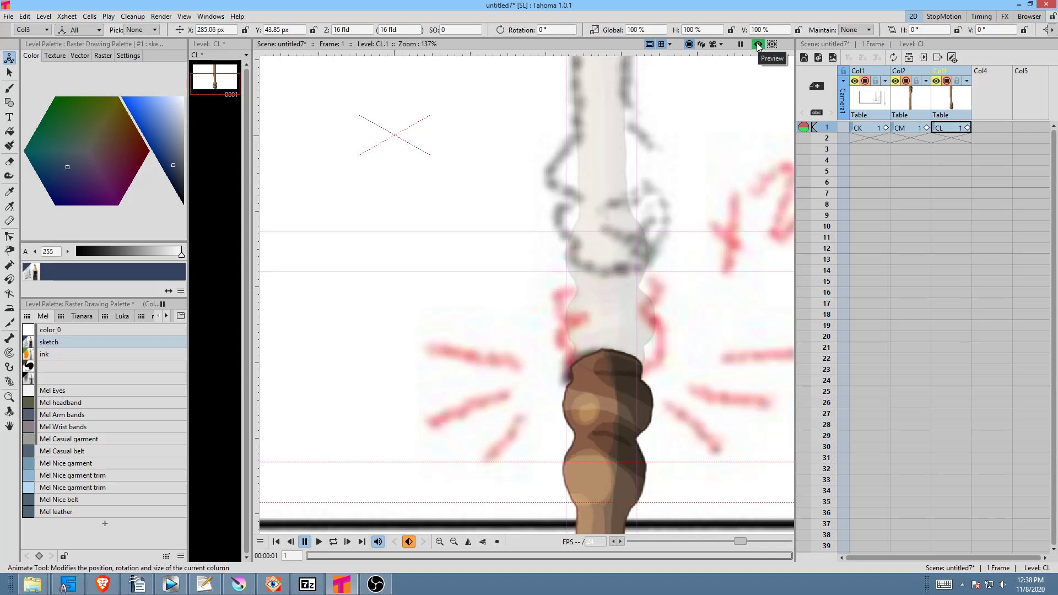
click(757, 44)
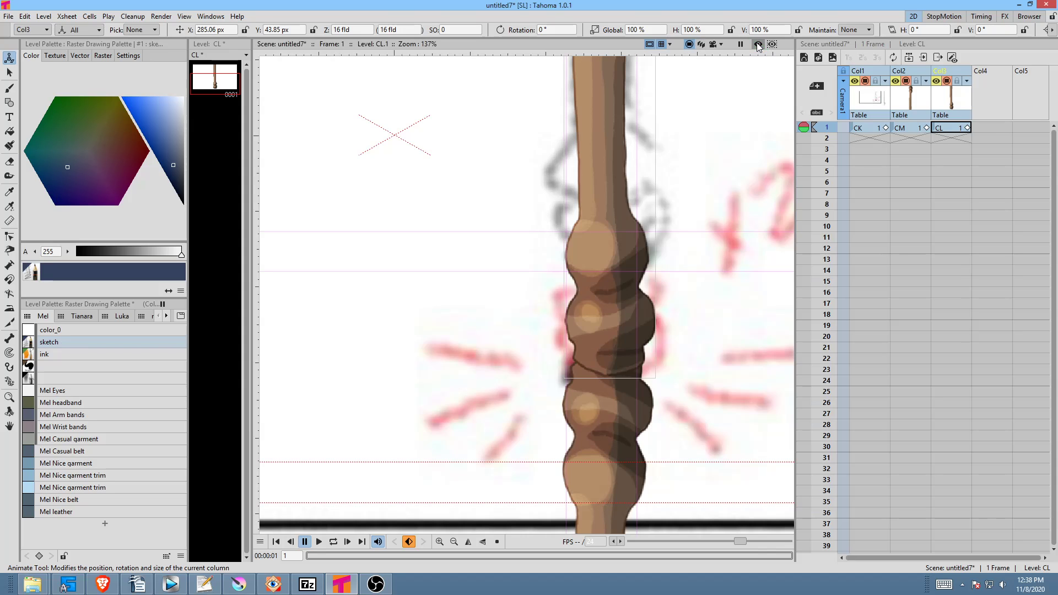
click(941, 95)
click(920, 95)
click(947, 96)
click(914, 98)
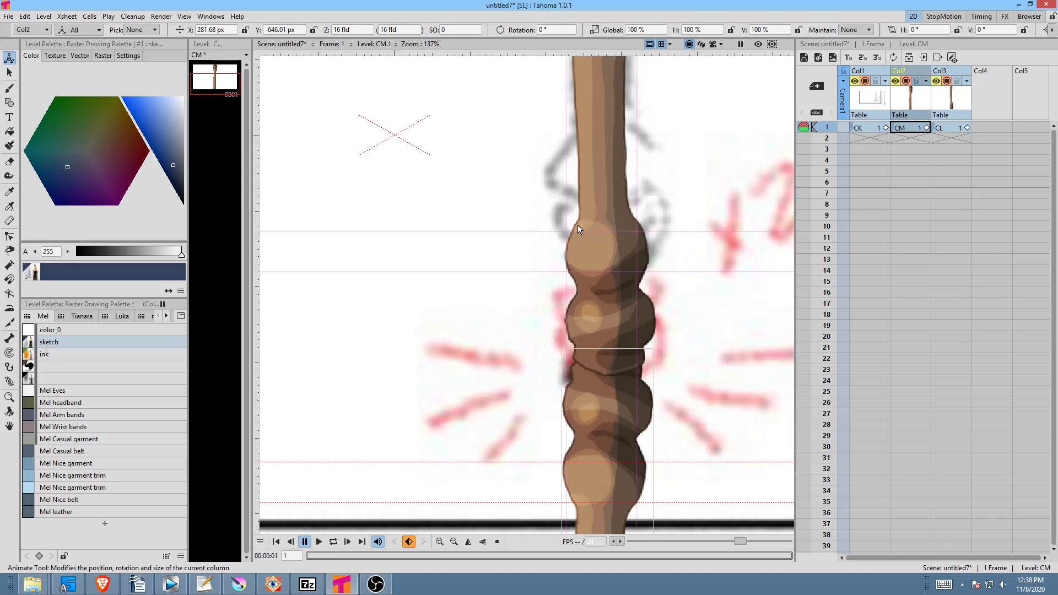
key(alt+6)
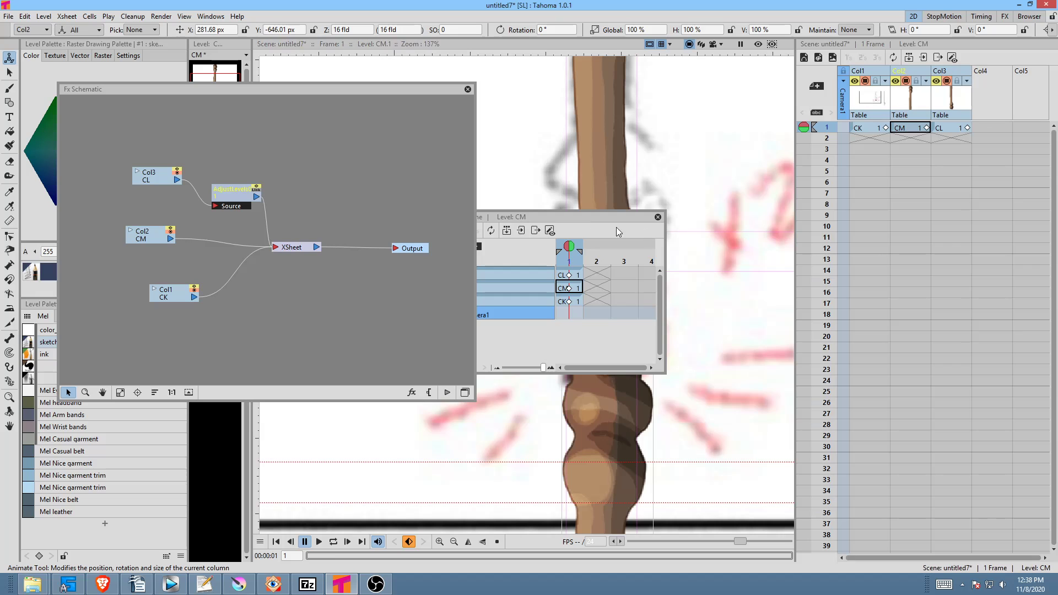
click(658, 217)
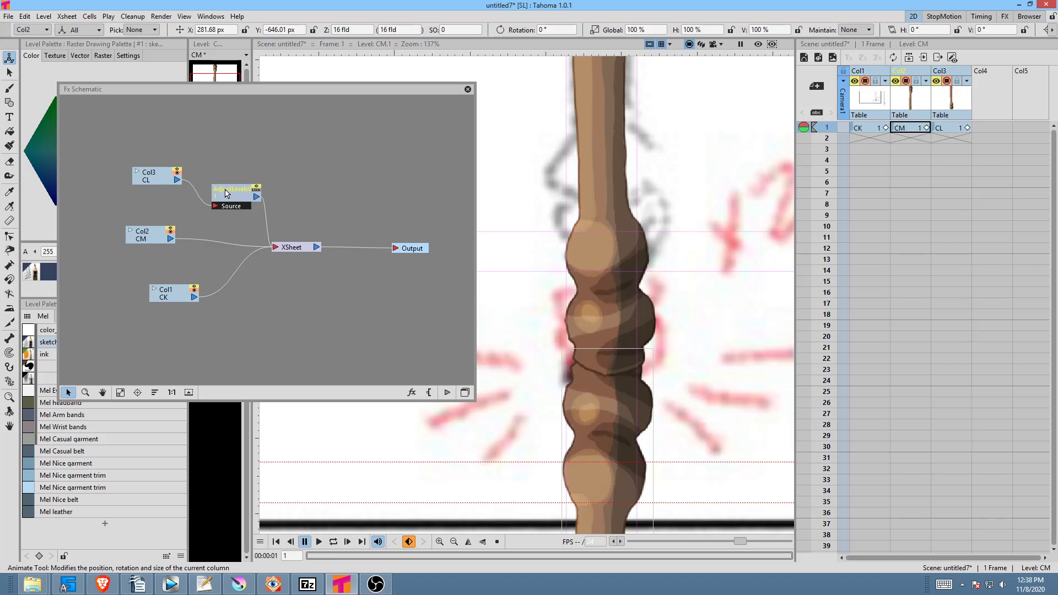
- Rewire AdjustLevels between Col2 and XSheet, and connect Col3 directly to XSheet
drag(148, 231, 138, 222)
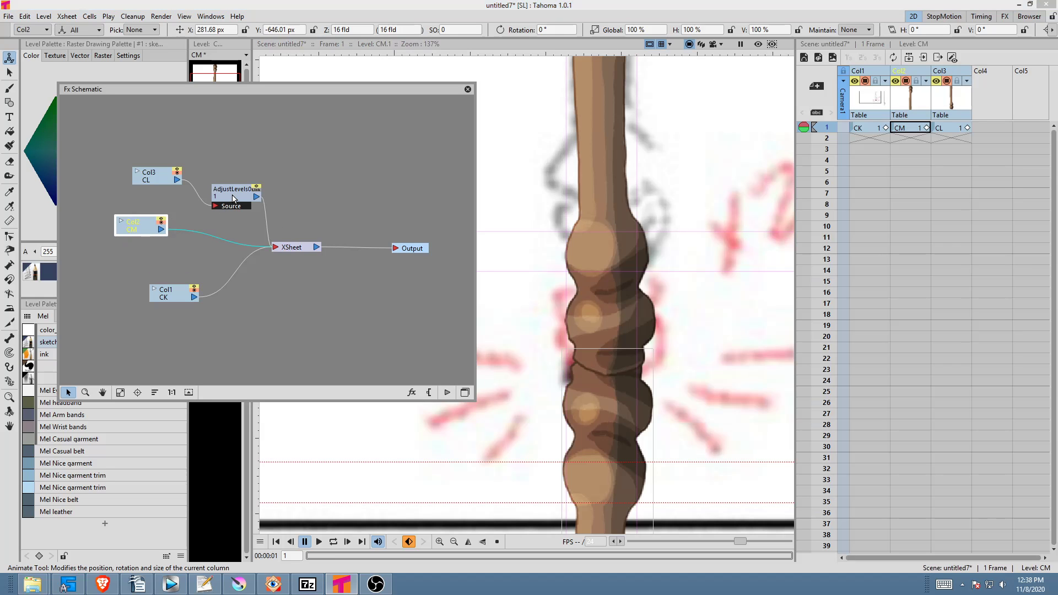
click(234, 198)
drag(233, 198, 230, 200)
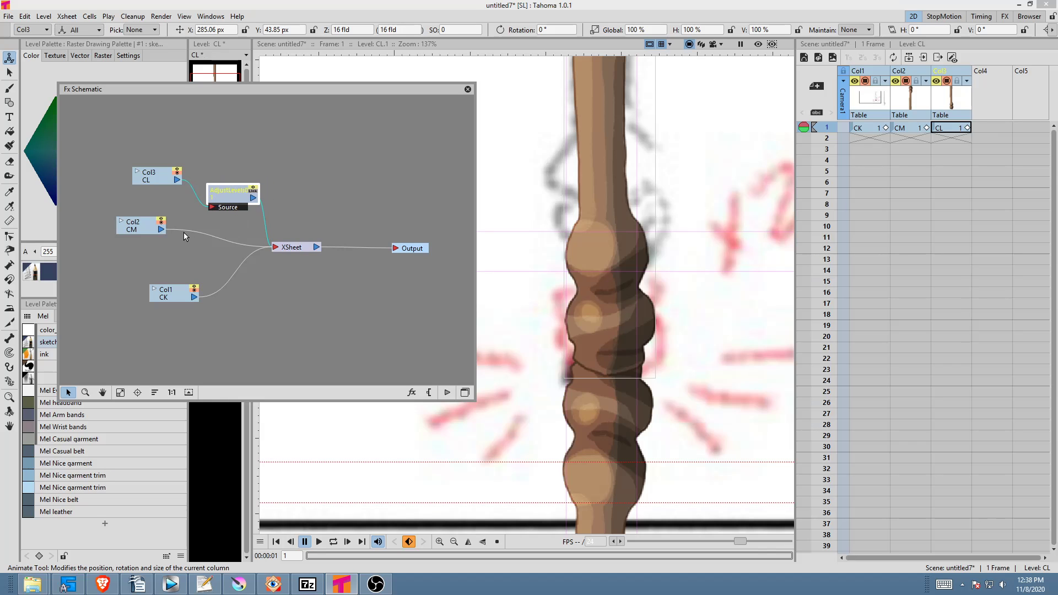
drag(159, 231, 221, 205)
click(208, 235)
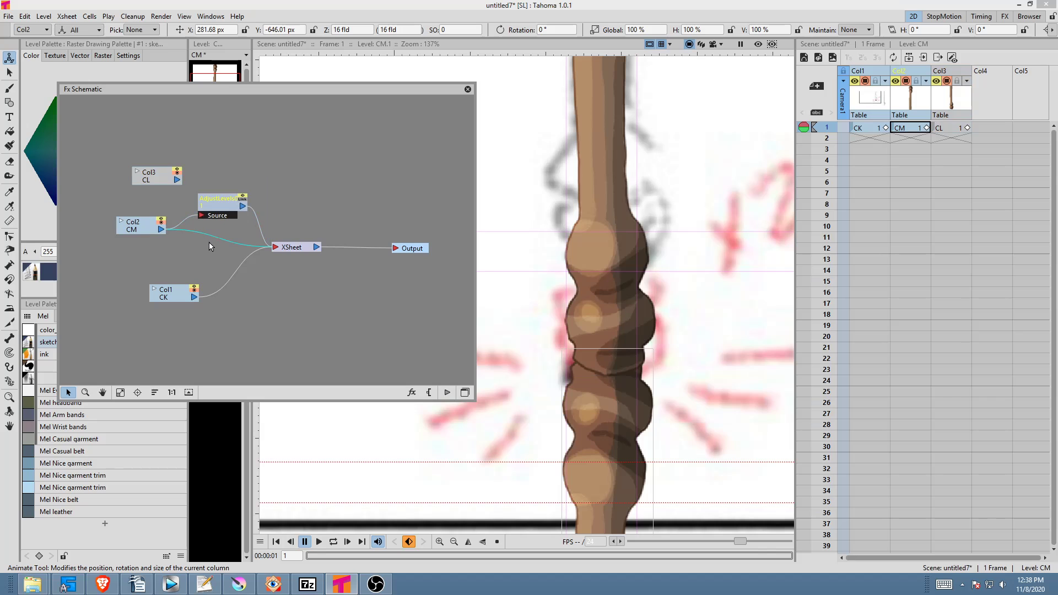
drag(223, 207, 227, 200)
drag(295, 247, 303, 243)
click(232, 237)
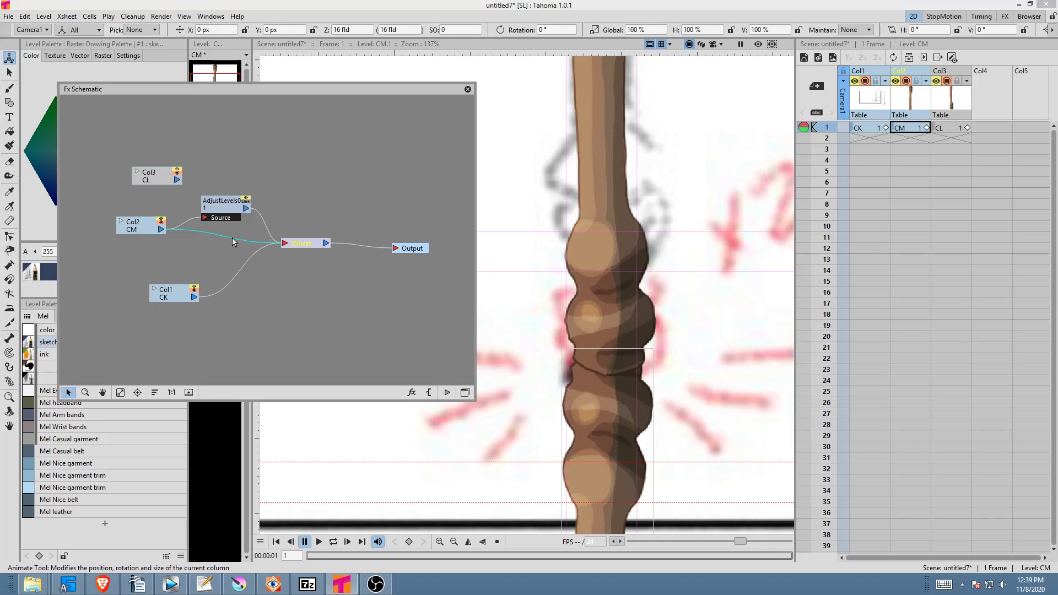
drag(224, 204, 208, 222)
drag(177, 180, 285, 245)
drag(210, 227, 127, 242)
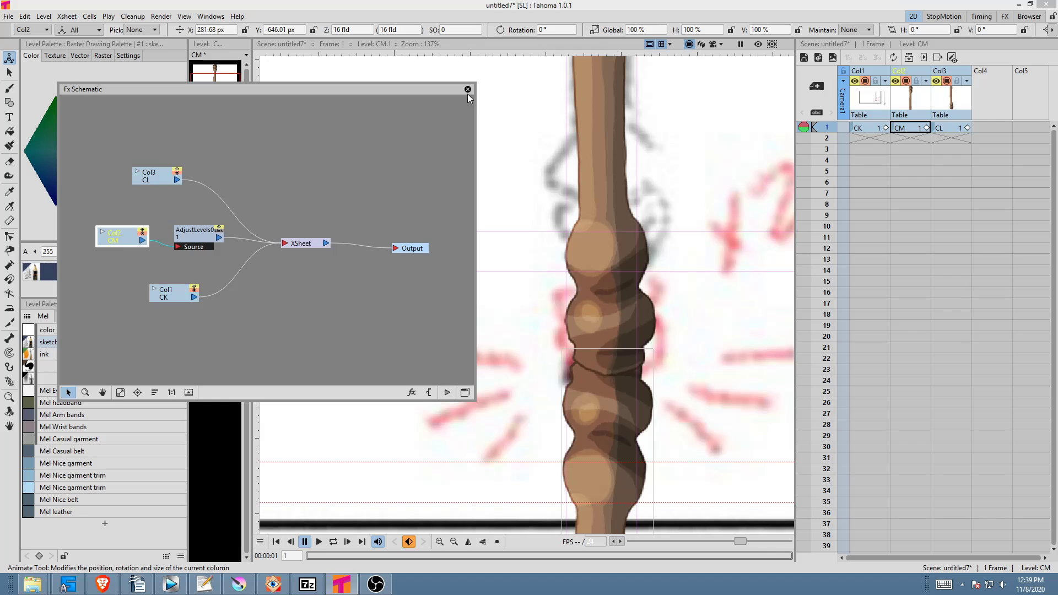
- Check the result in the rendered preview, then return to the FX schematic
click(467, 89)
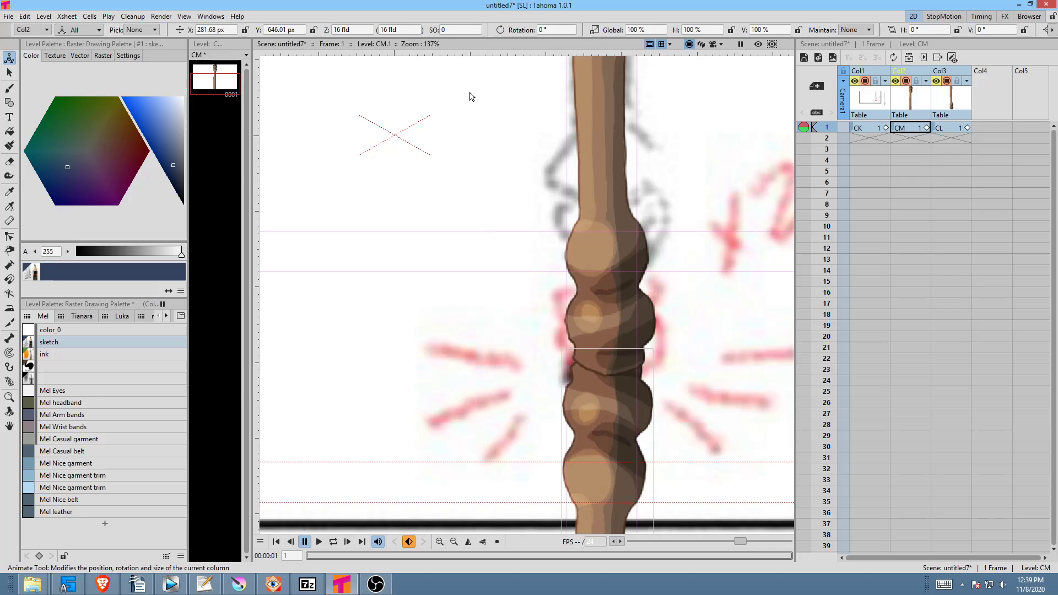
click(758, 44)
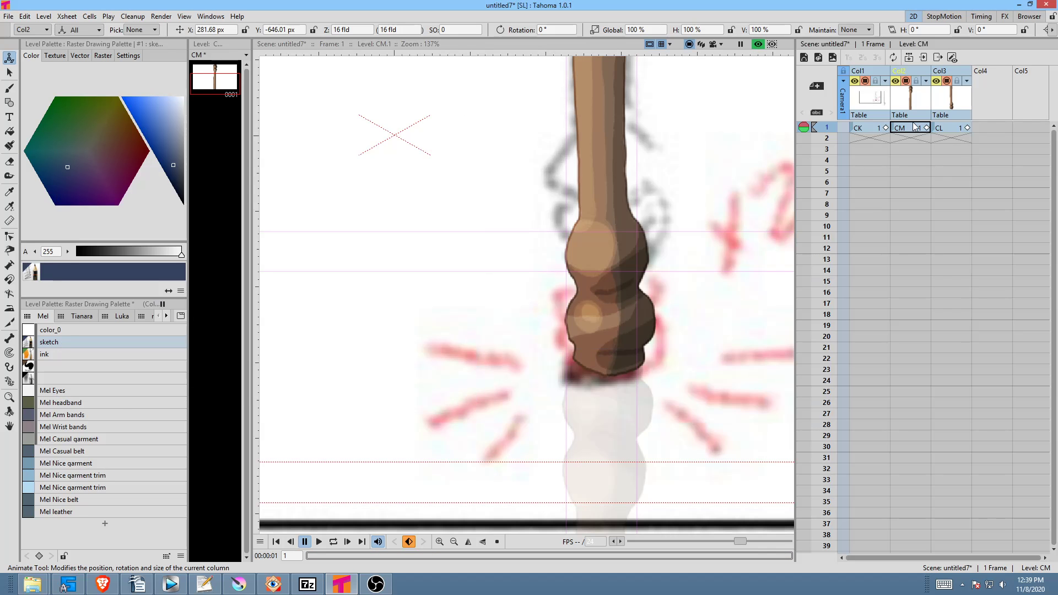
key(ctrl+shift+f)
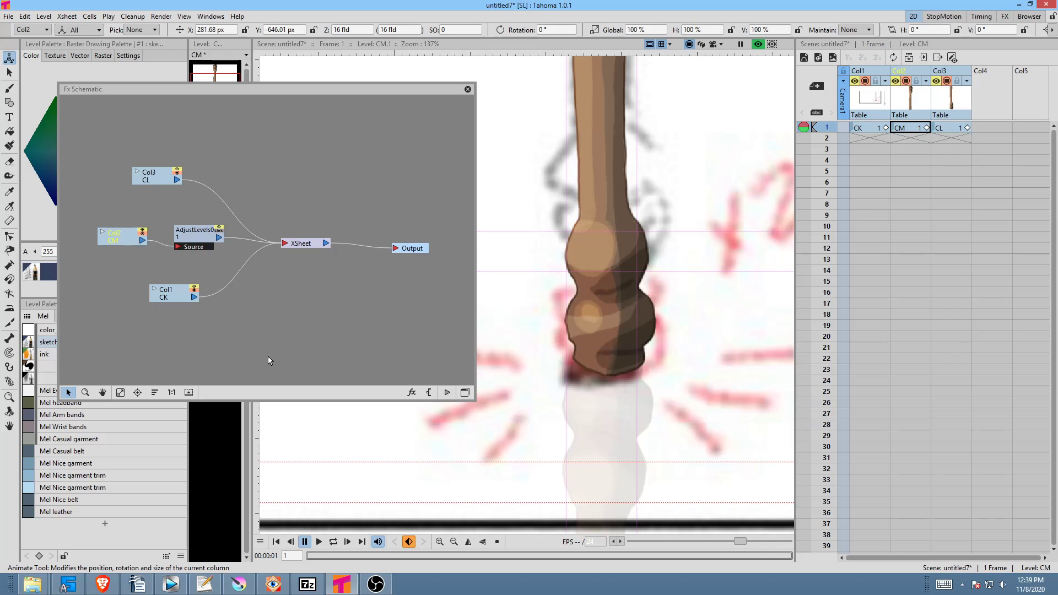
- Raise CM's AdjustLevels Alpha Output to about 79.5, close the windows, and turn off Preview
double_click(196, 238)
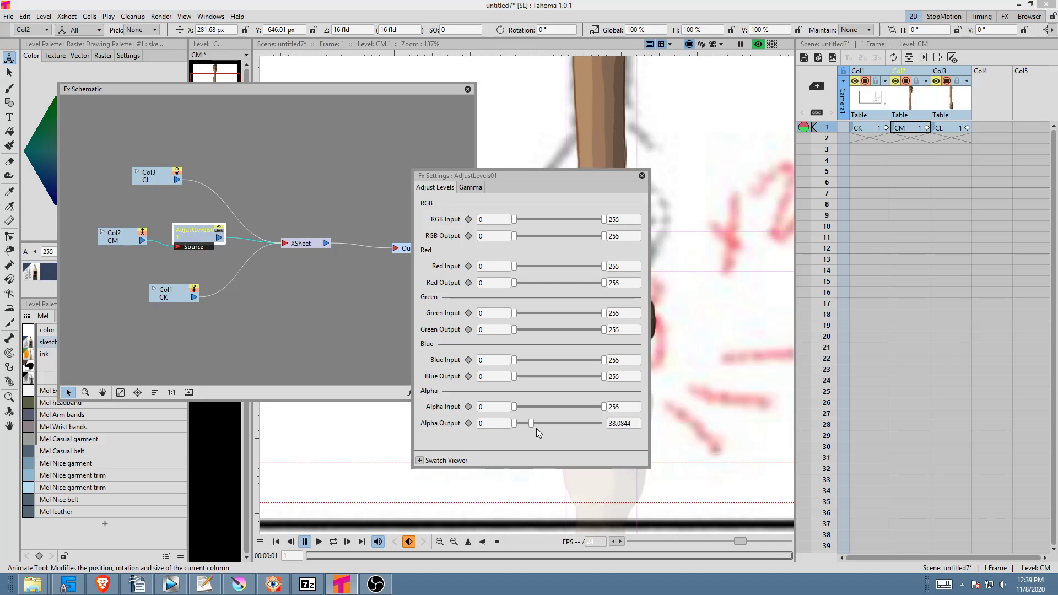
drag(531, 423, 536, 423)
drag(560, 178, 831, 191)
drag(803, 433, 820, 437)
click(914, 189)
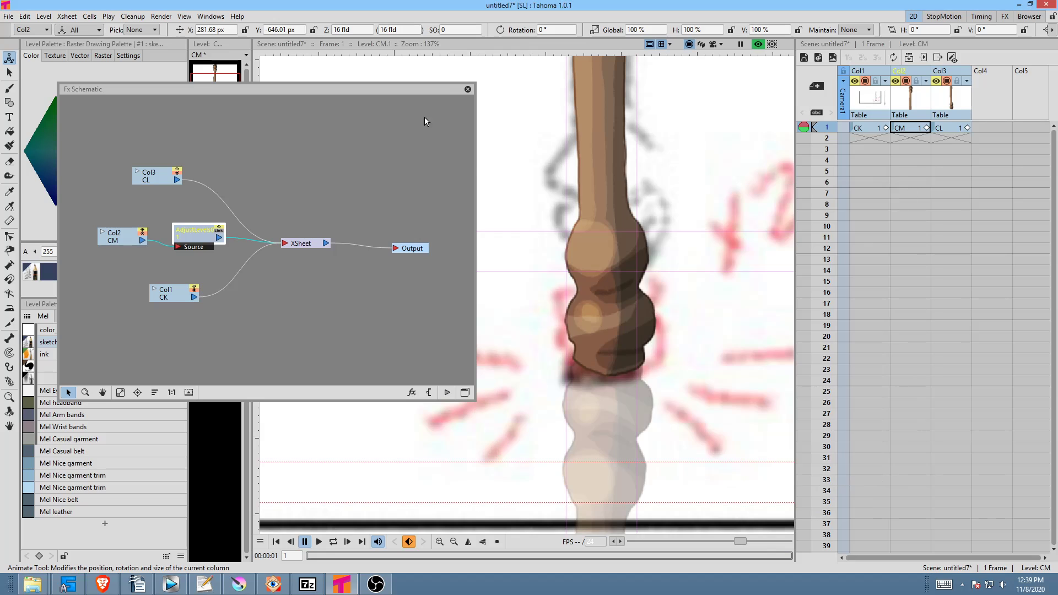
click(468, 89)
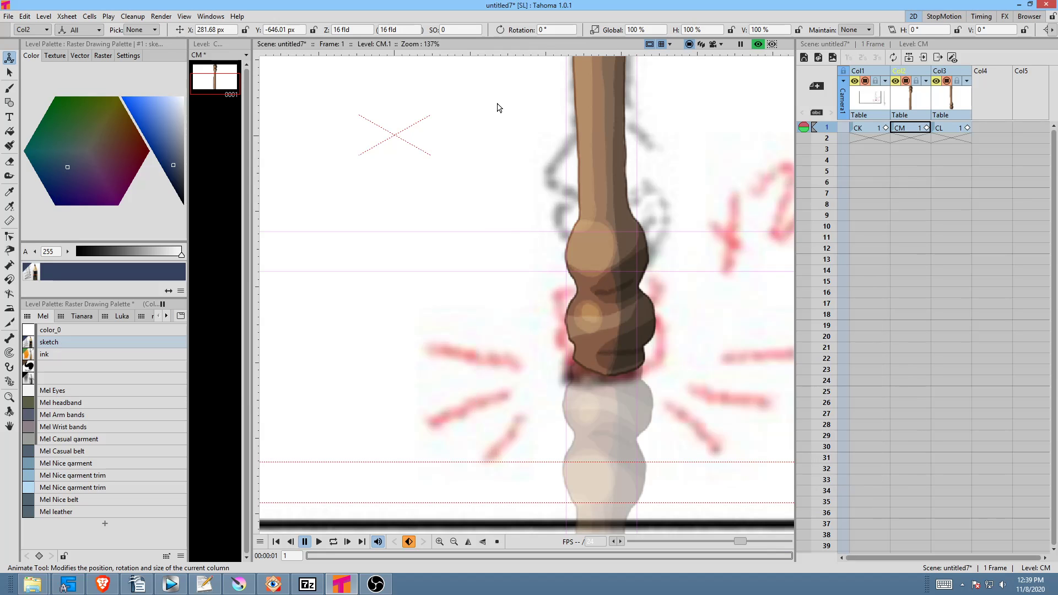
click(759, 44)
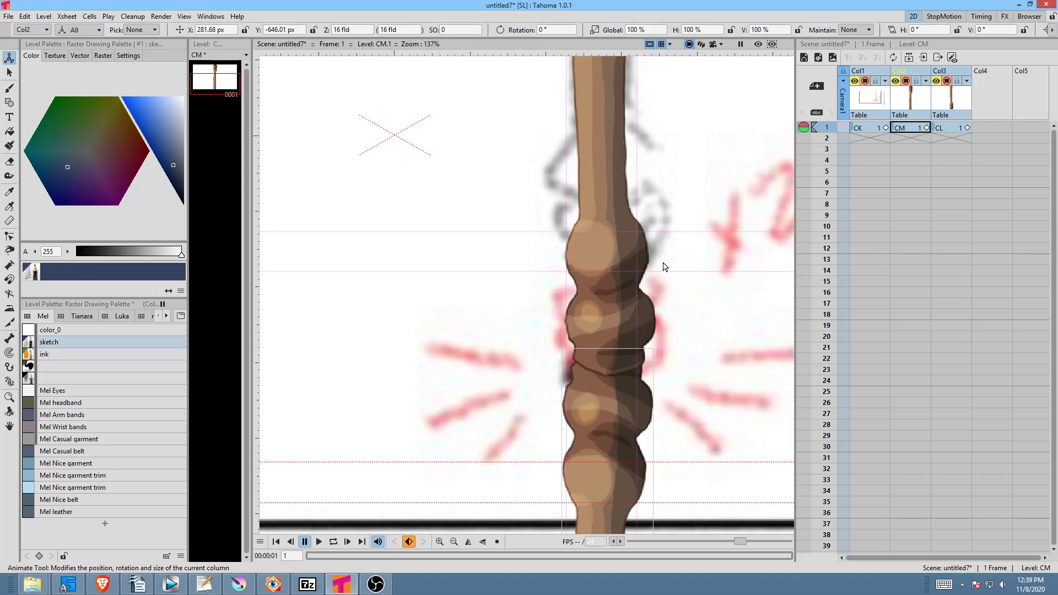
- Lower the CM column's opacity to about 35 in its header settings
click(912, 96)
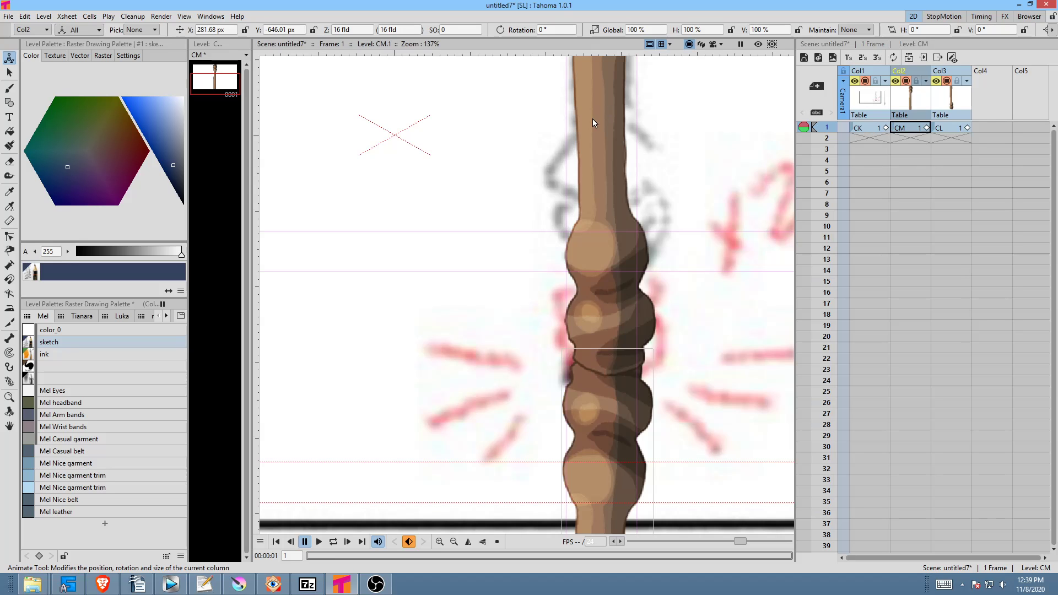
click(928, 81)
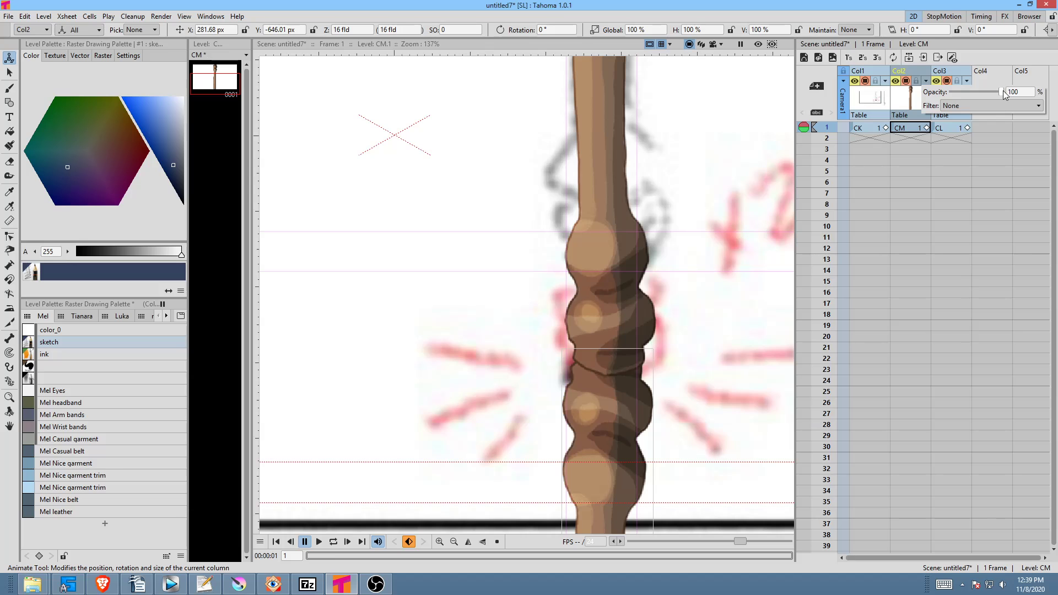
mouse_move(977, 91)
mouse_down()
mouse_move(951, 92)
mouse_move(961, 92)
mouse_up()
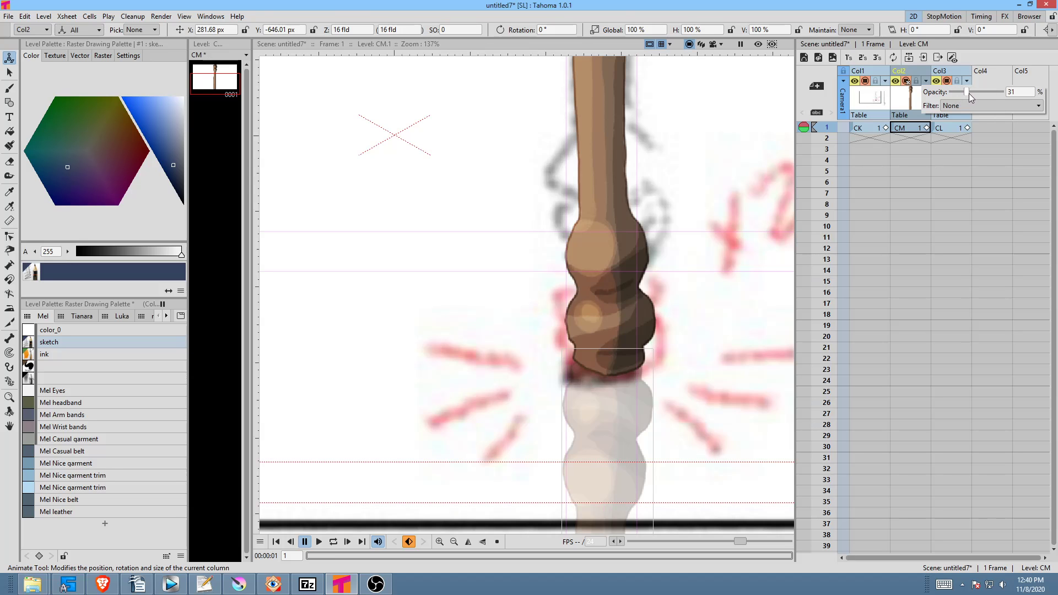
click(909, 103)
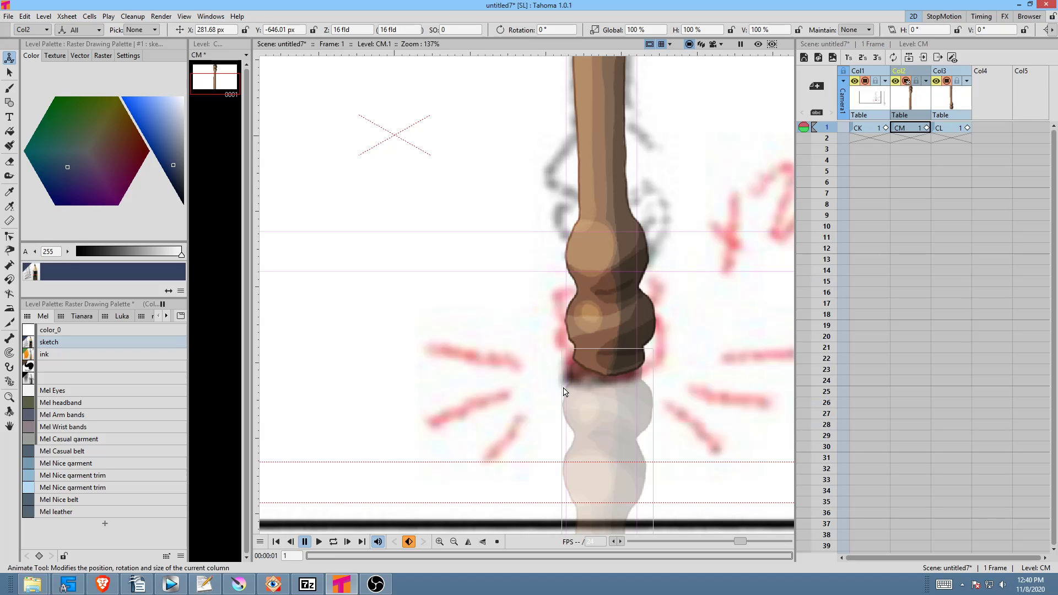
- Turn on Preview, recheck CM's opacity, and zoom out to frame the whole arm
click(759, 45)
click(927, 81)
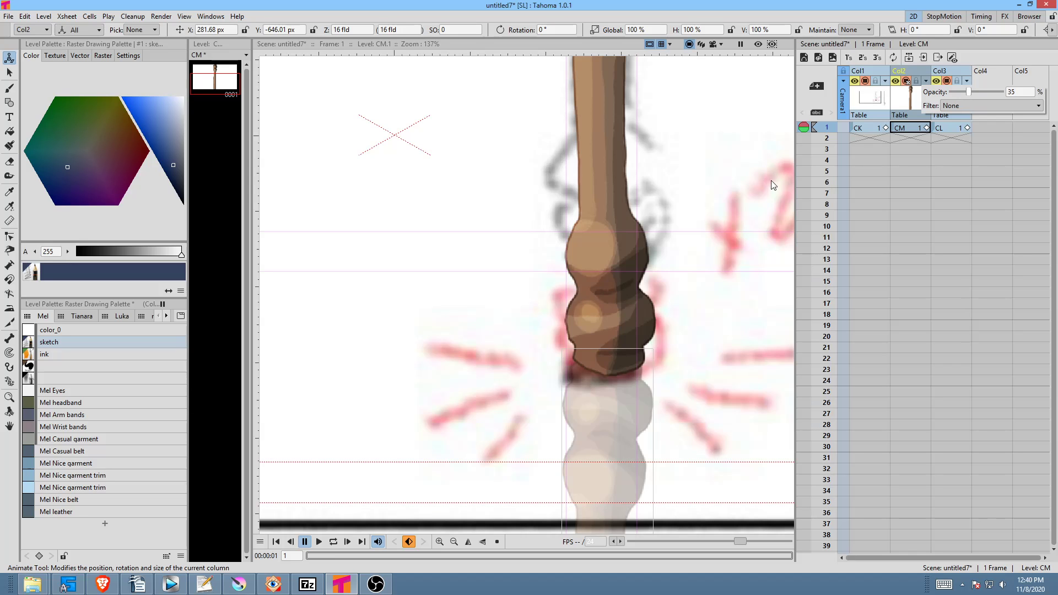
click(822, 97)
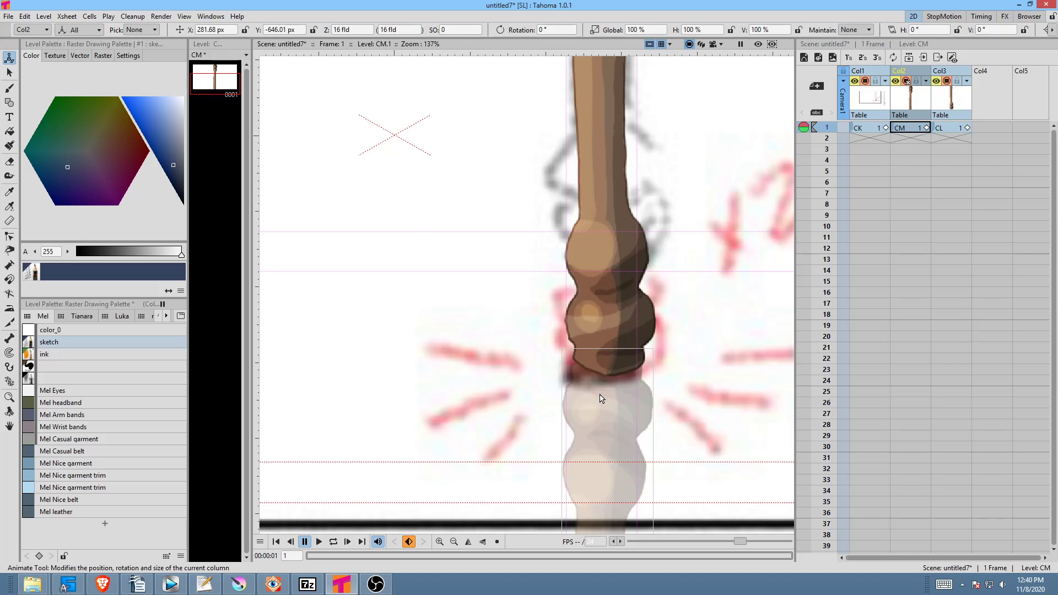
scroll(638, 349, down, 5)
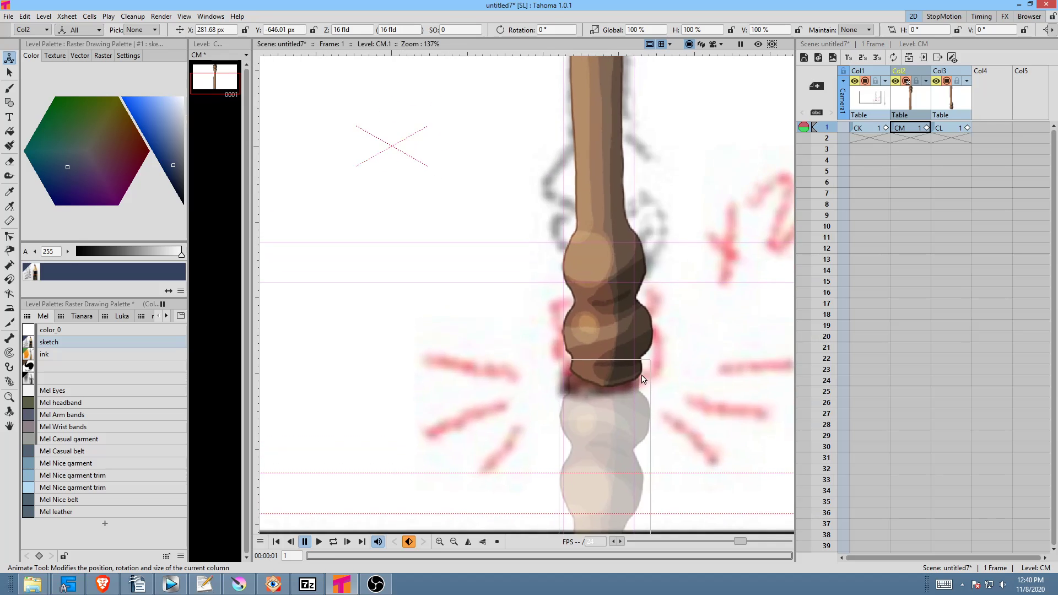
drag(678, 384, 661, 340)
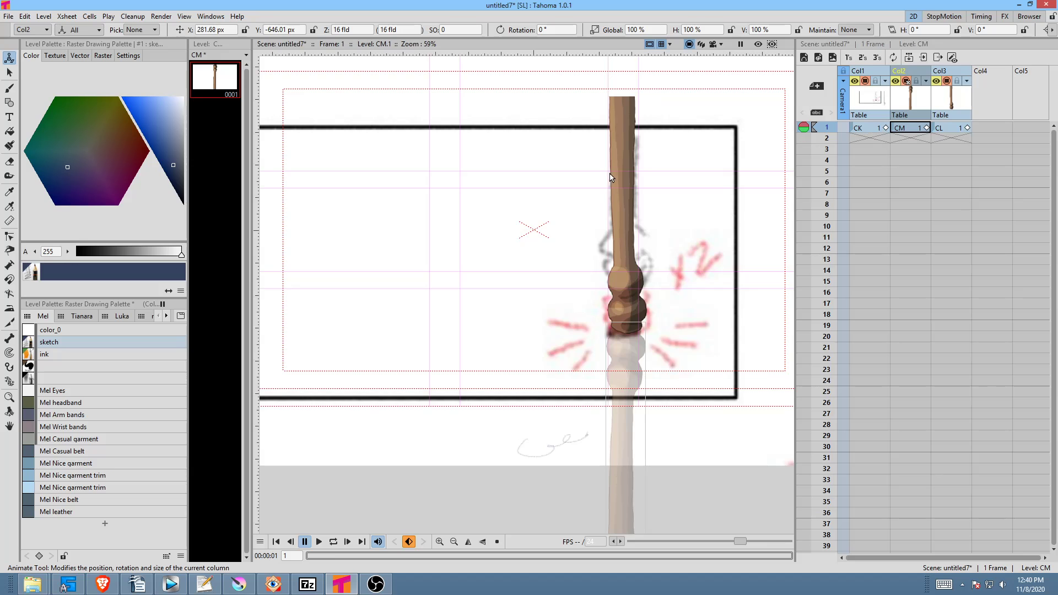
scroll(626, 175, down, 1)
scroll(626, 179, up, 2)
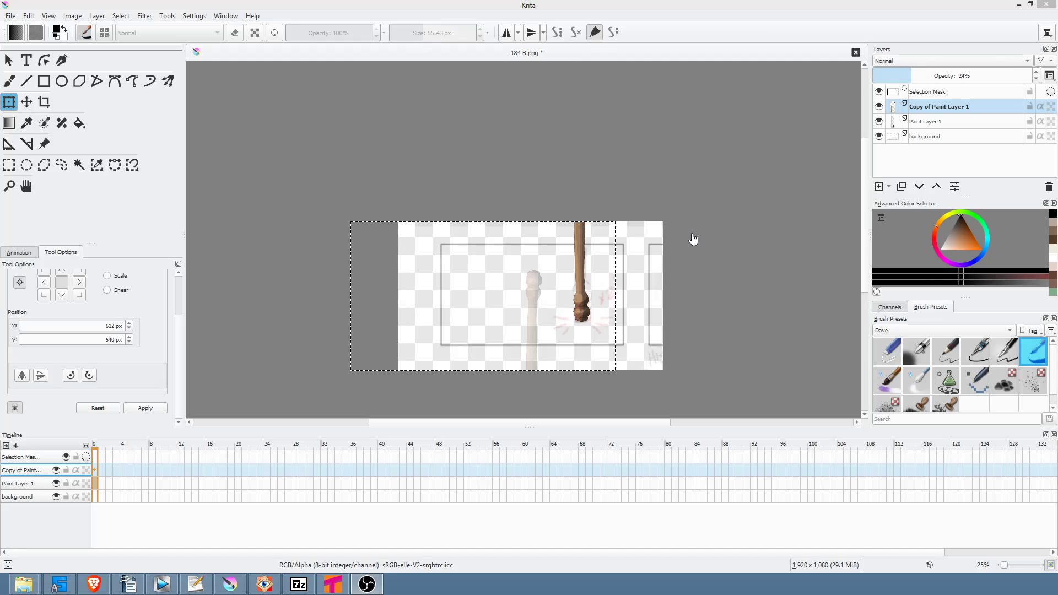
- Delete the background layer and Copy of Paint Layer 1 in the Layers docker
scroll(657, 208, up, 3)
drag(641, 208, 935, 94)
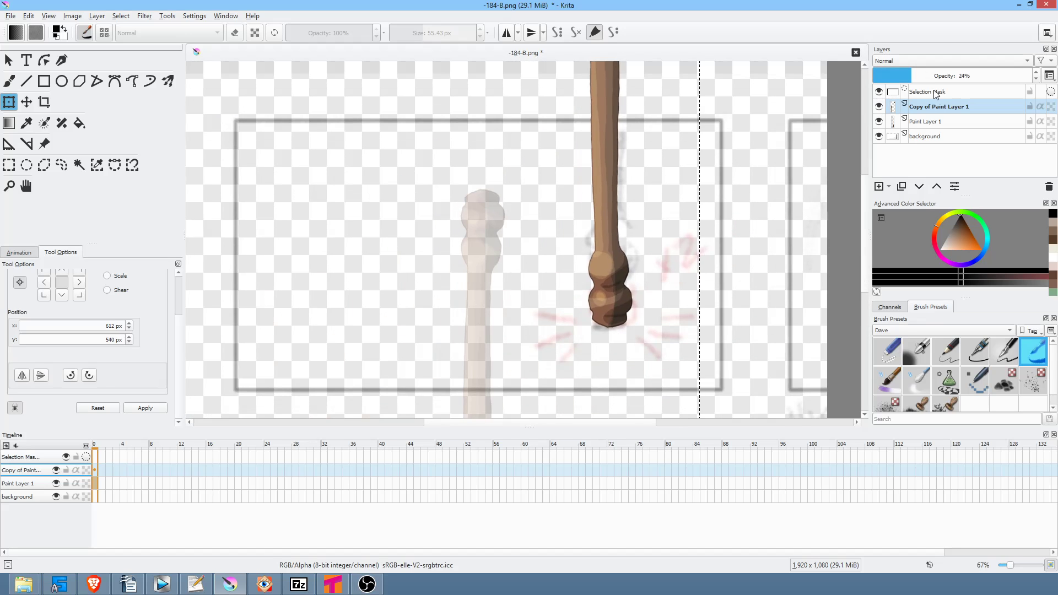
click(989, 136)
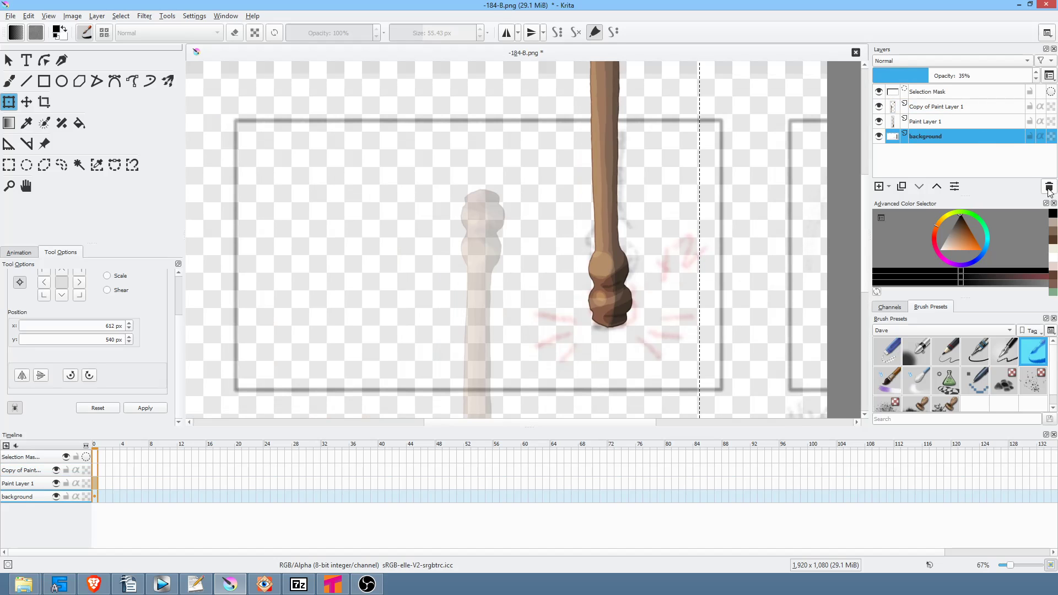
click(1049, 187)
click(943, 108)
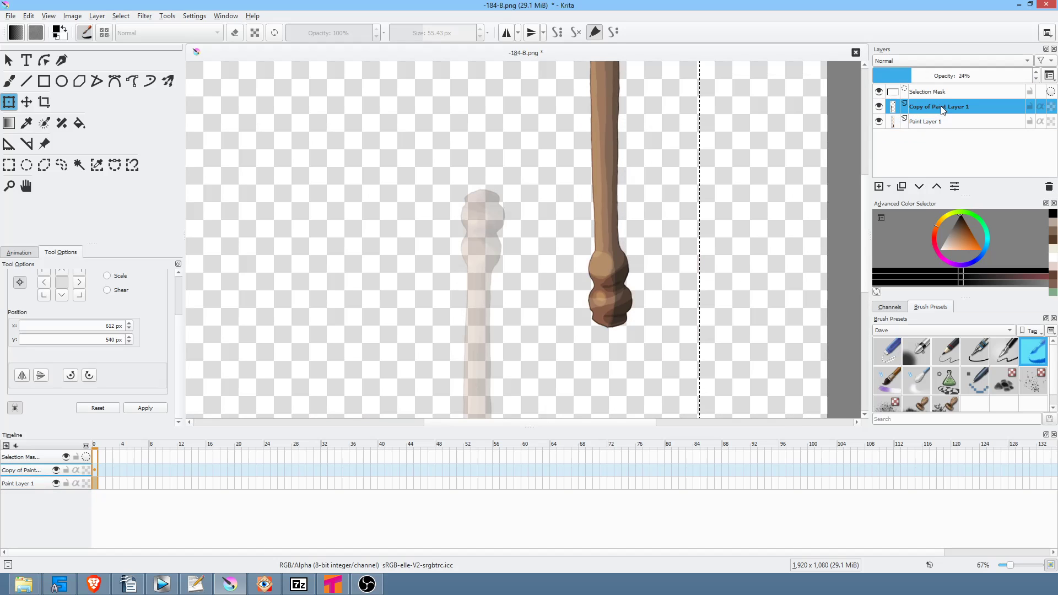
click(880, 108)
click(880, 108)
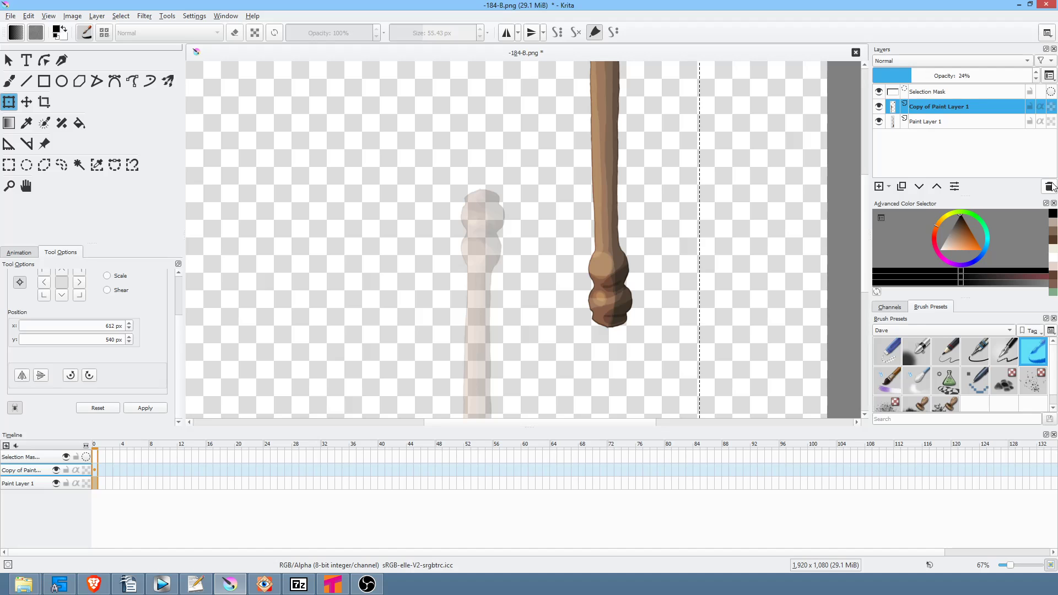
click(1049, 186)
- Check the Selection Mask's visibility, then make Paint Layer 1 the active layer
scroll(538, 246, down, 2)
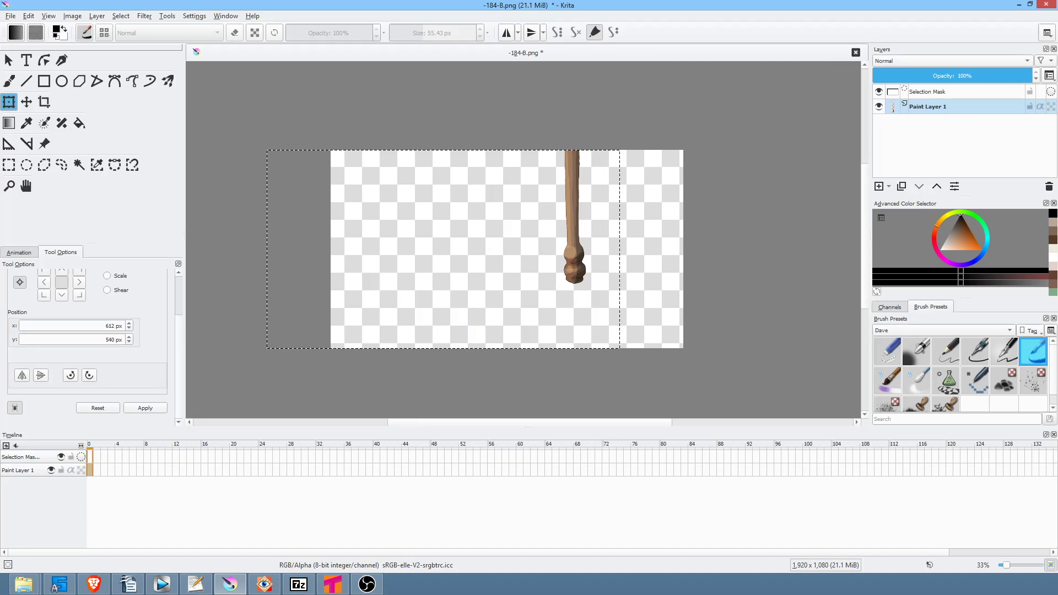
click(965, 97)
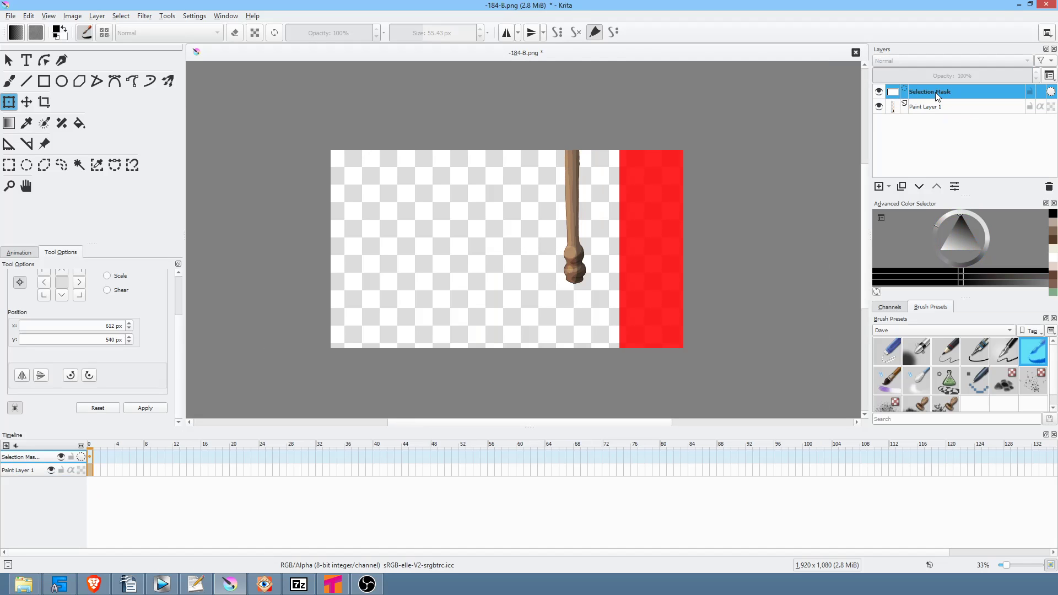
click(880, 92)
click(879, 92)
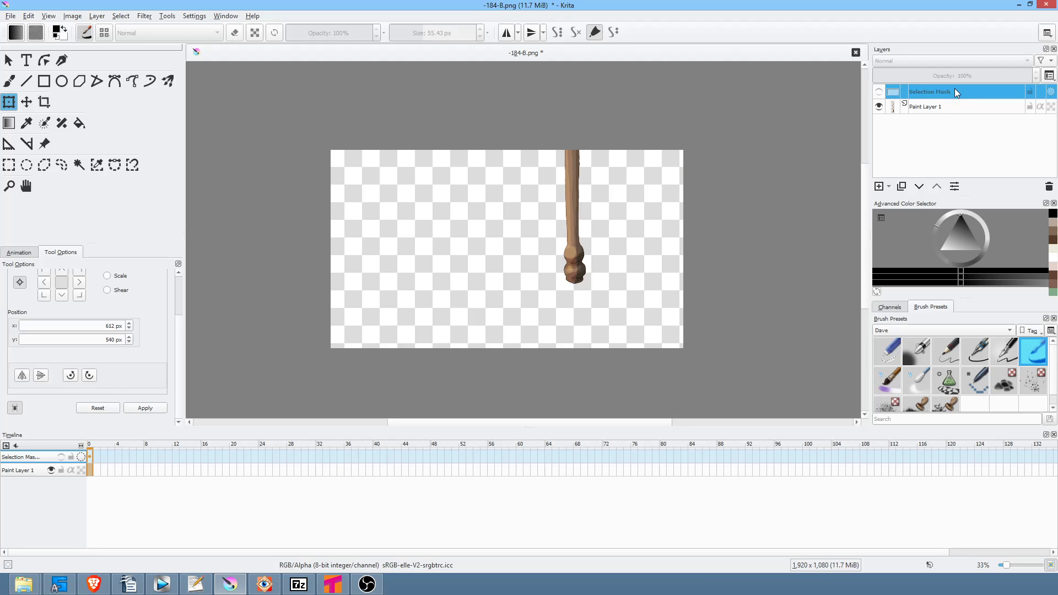
click(954, 110)
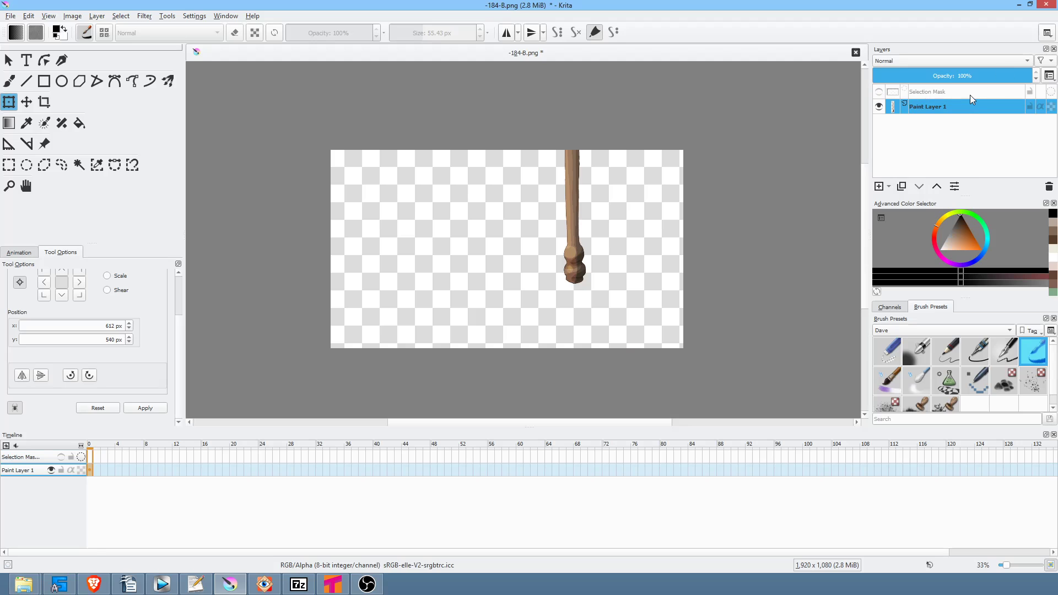
mouse_move(970, 94)
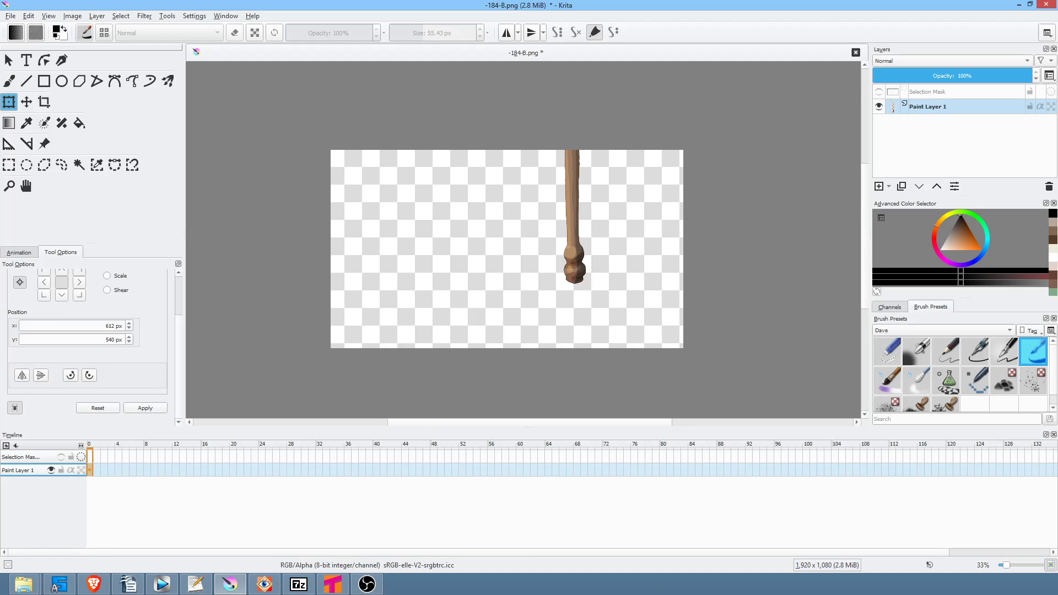
key(alt+Tab)
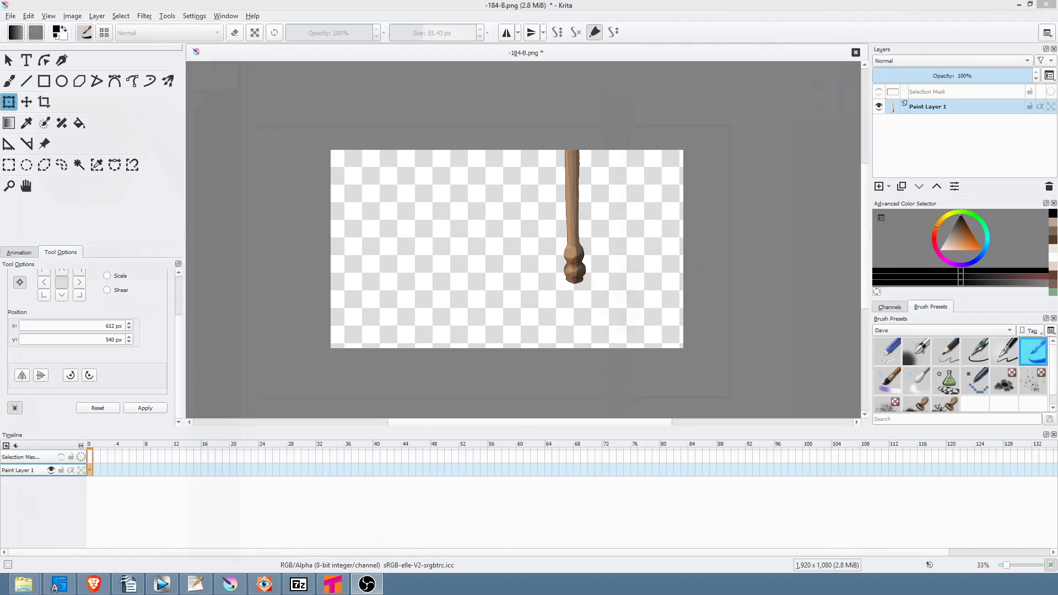
- Mark several time ranges on the Vegas Pro timeline, ending with about 2:05–2:18
click(171, 584)
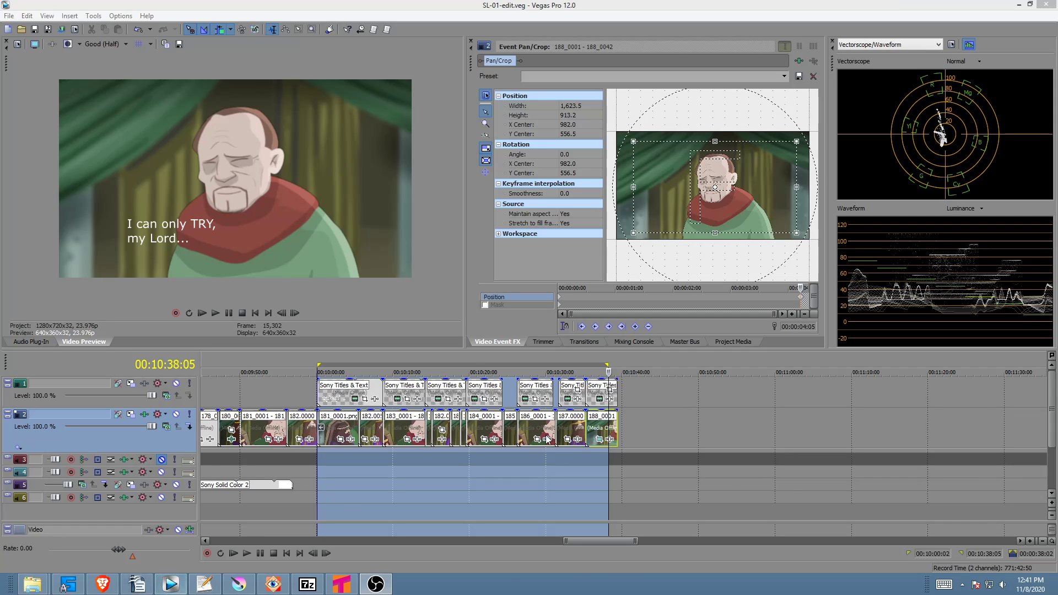
scroll(682, 418, down, 3)
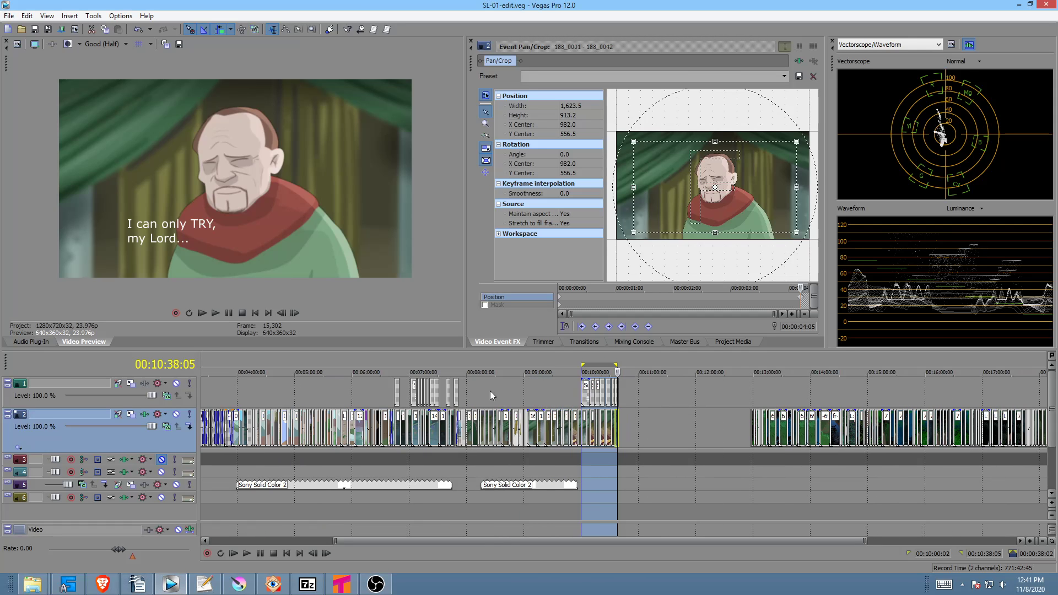
drag(349, 385, 462, 401)
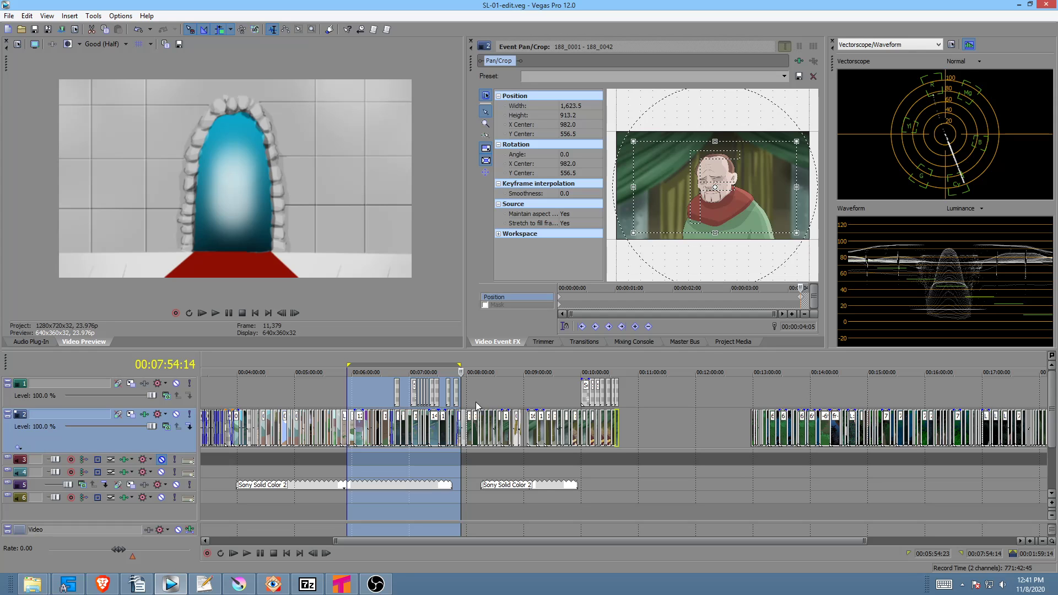
scroll(471, 400, up, 5)
drag(624, 394, 622, 395)
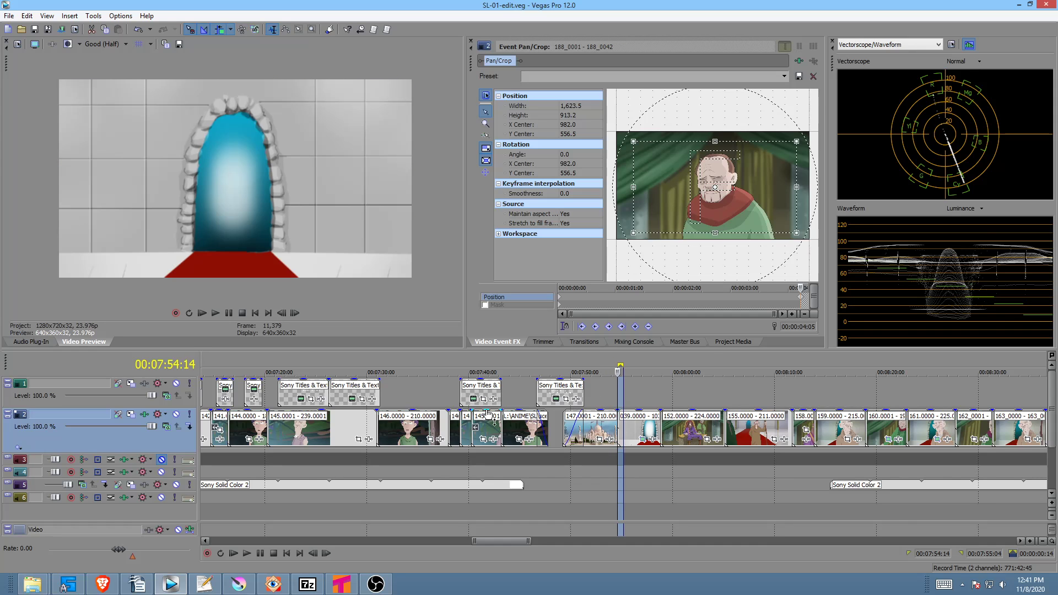
scroll(435, 381, down, 4)
click(292, 393)
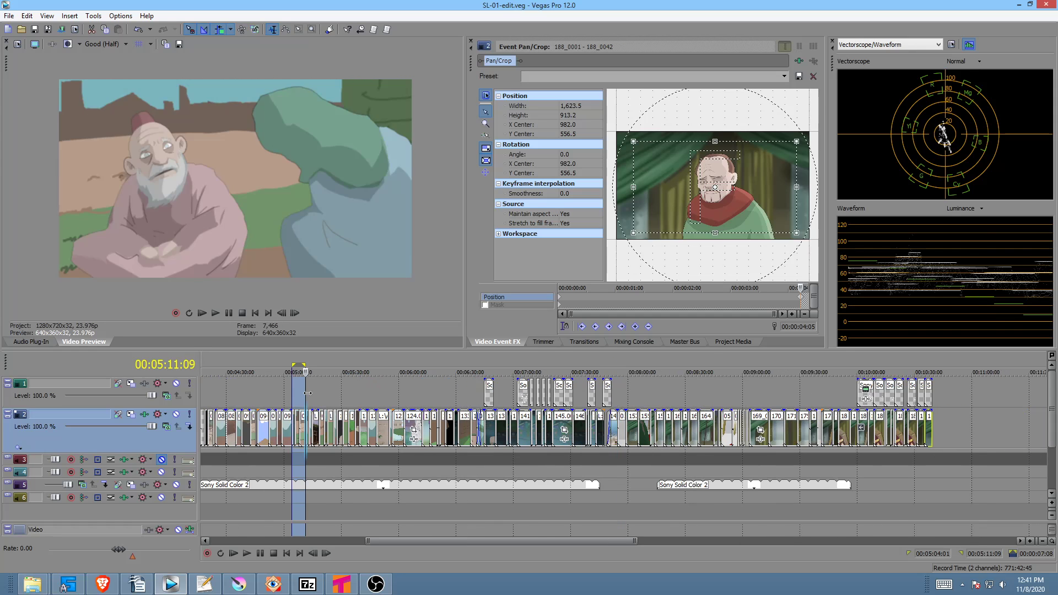
scroll(301, 395, down, 3)
drag(270, 389, 286, 388)
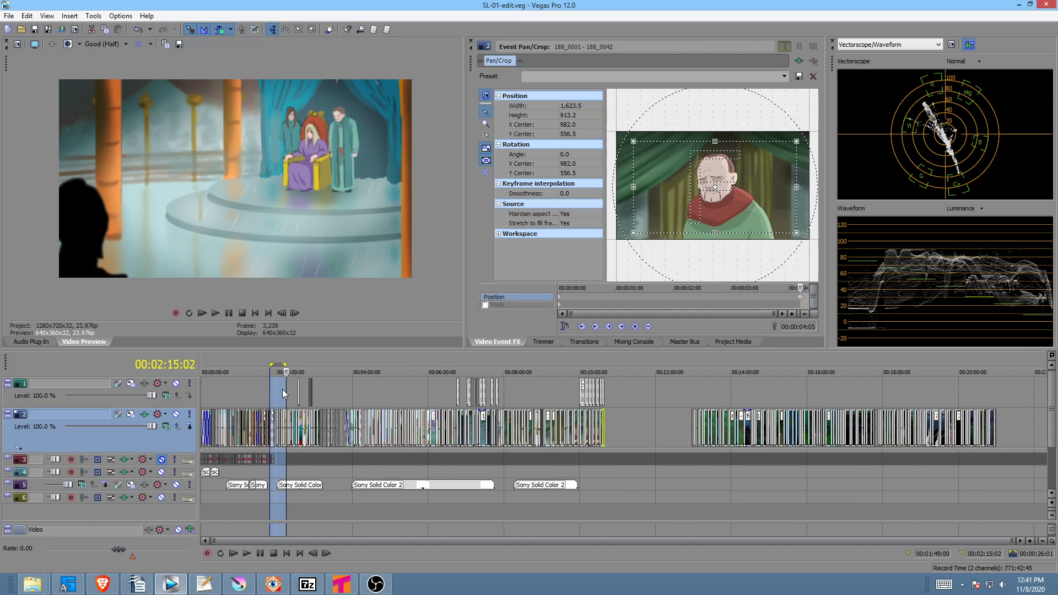
scroll(281, 389, up, 6)
drag(543, 384, 618, 391)
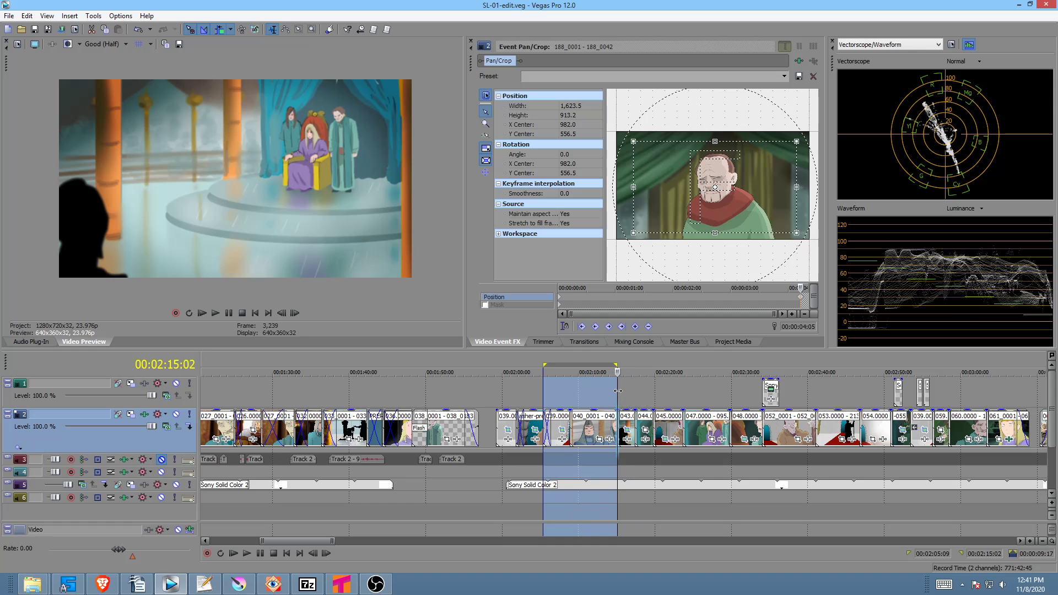
- Preview the range, extend it to about 2:24, and park the playhead on the 039 portal clip
key(space)
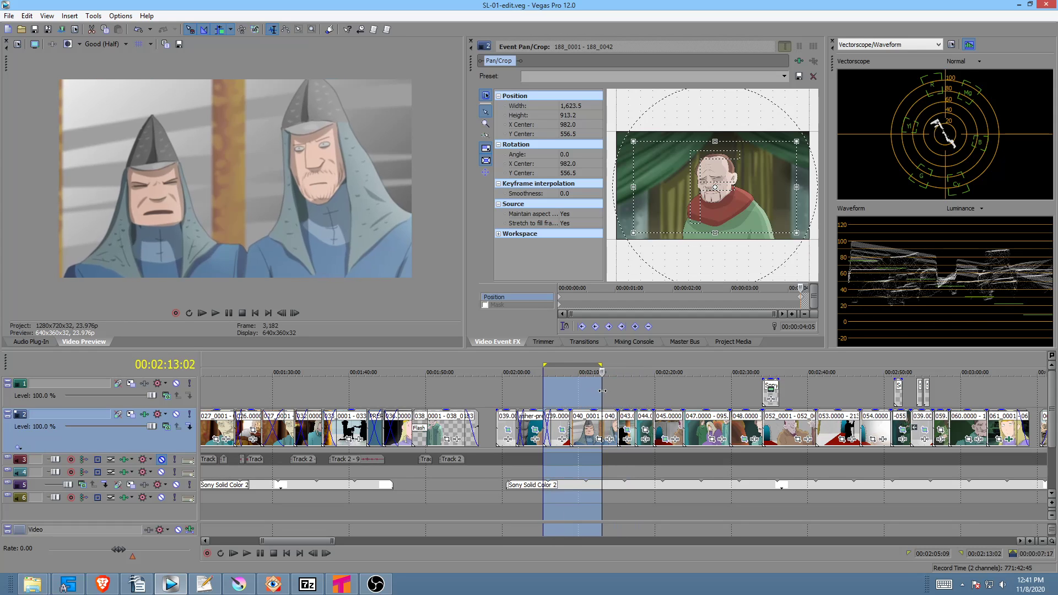
key(space)
drag(621, 391, 949, 390)
scroll(829, 392, down, 6)
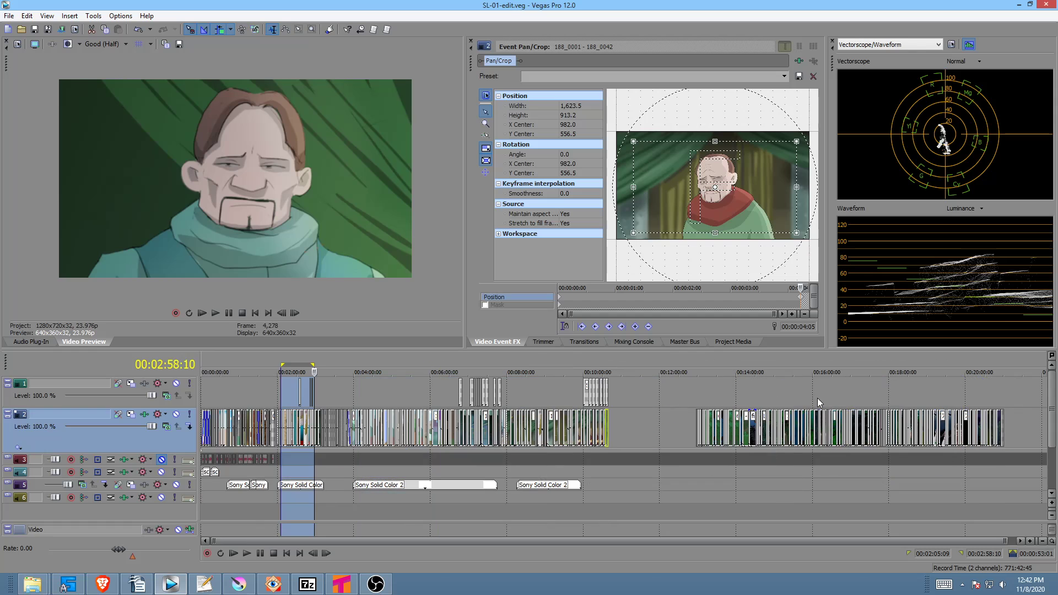
click(521, 383)
scroll(520, 383, up, 5)
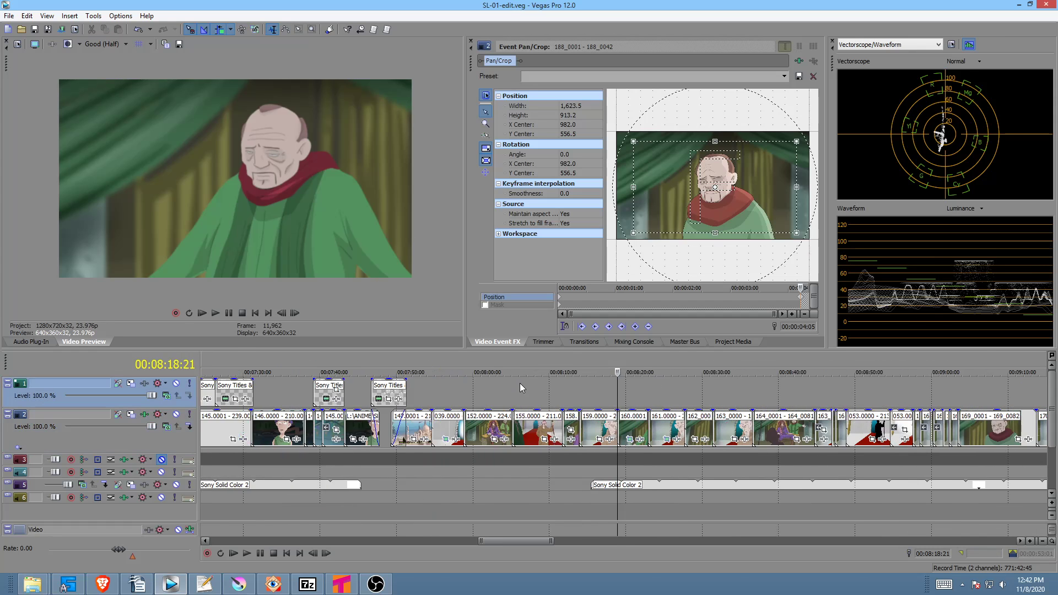
click(531, 384)
scroll(529, 385, up, 4)
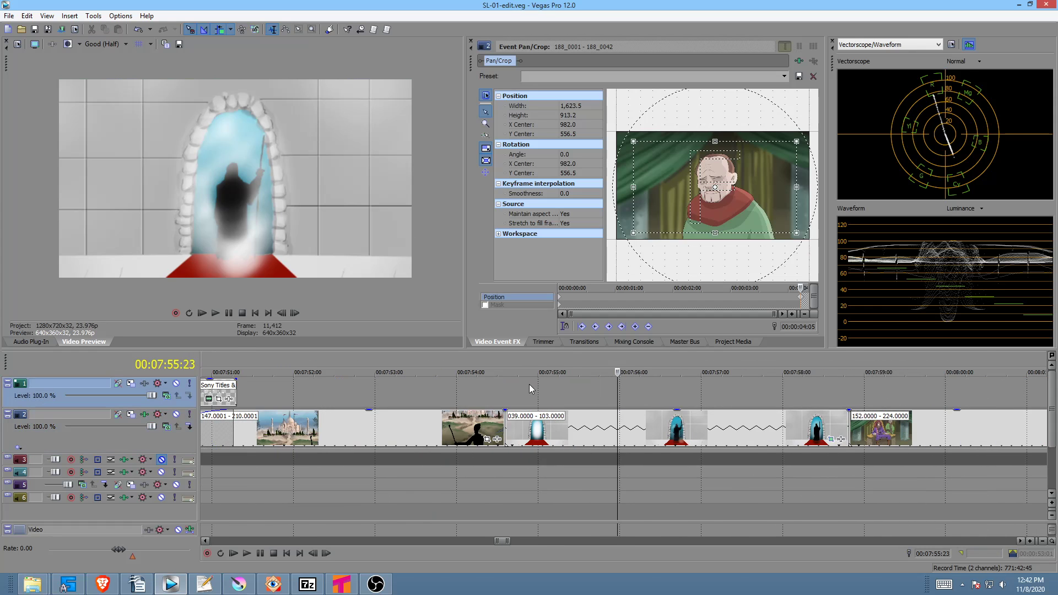
scroll(599, 379, down, 2)
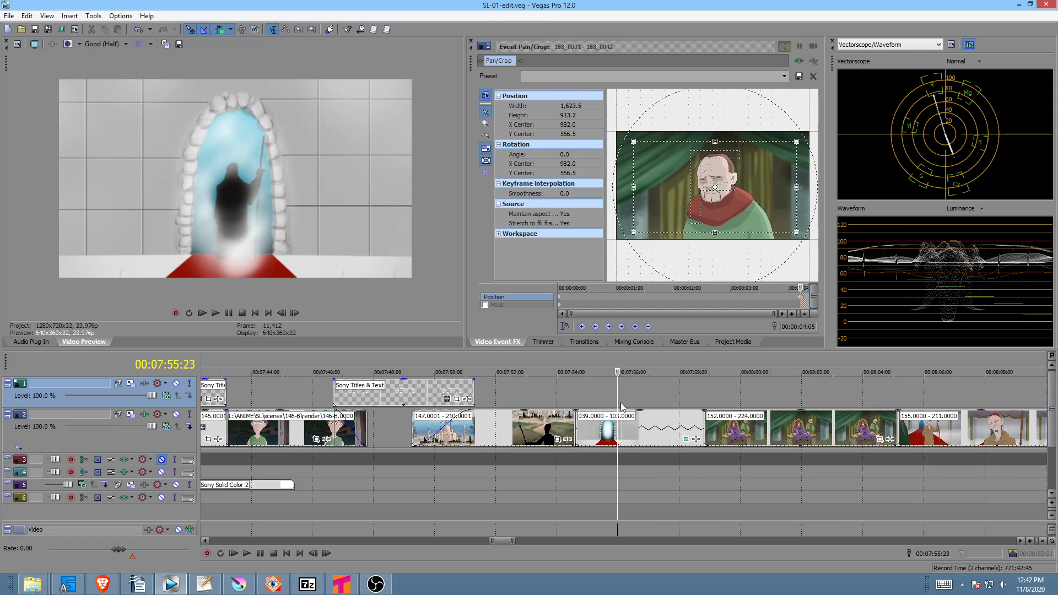
- Launch FastStone Image Viewer maximized on the L:\ANIME\SL\scenes folder
click(102, 584)
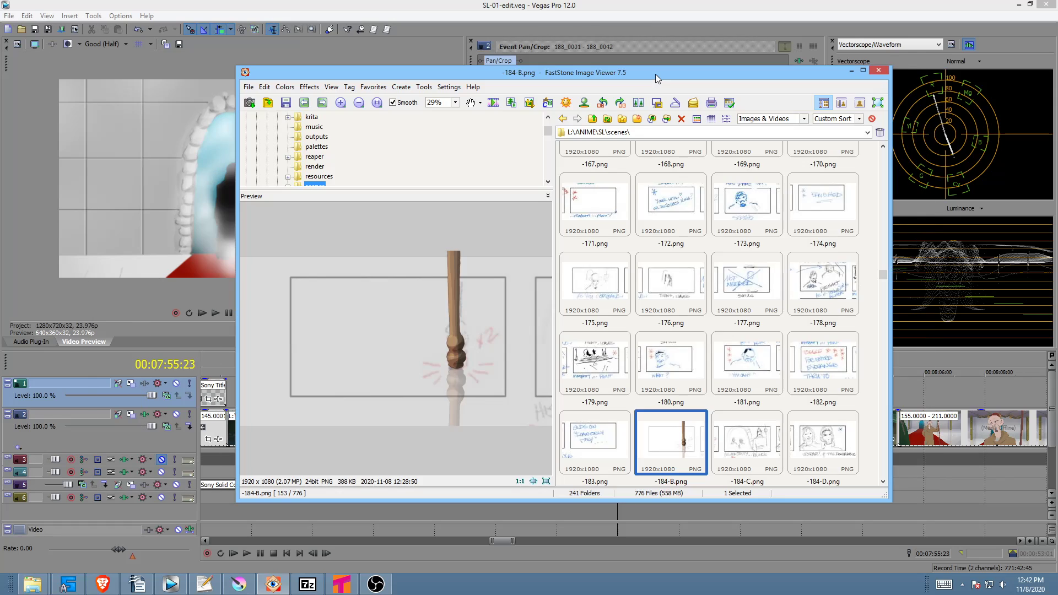
double_click(657, 72)
scroll(120, 167, down, 8)
scroll(121, 167, up, 2)
- Browse the 65 frames in scene 039's RENDER folder, then return to Vegas Pro
click(79, 167)
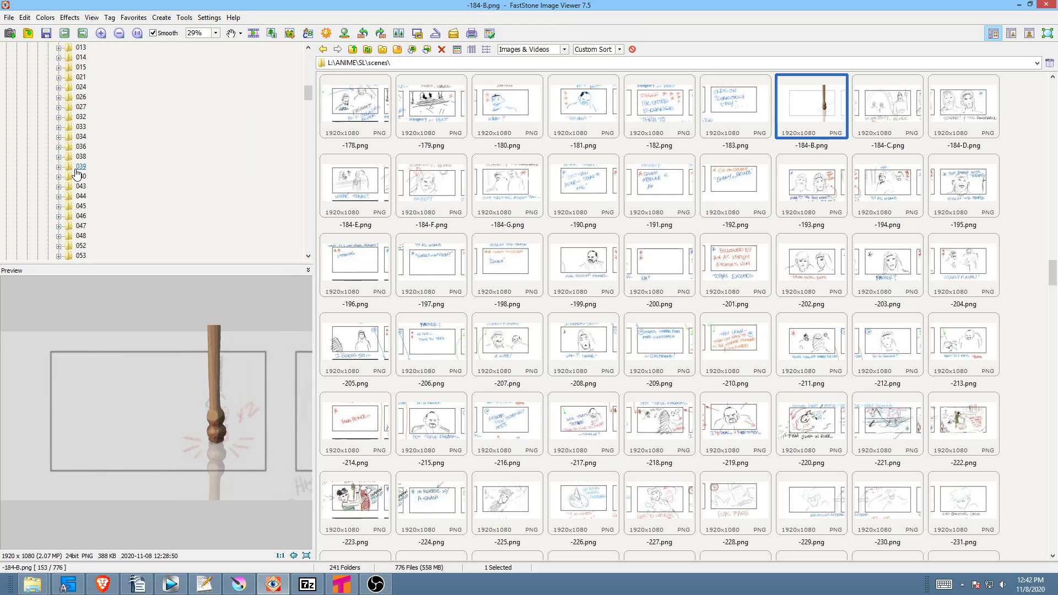
click(91, 177)
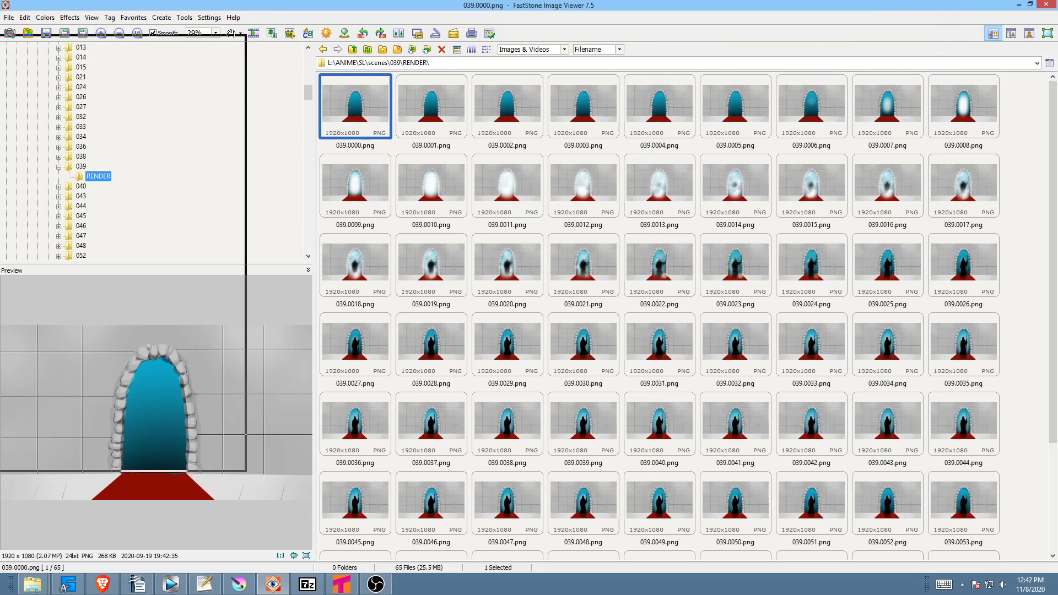
key(alt+Tab)
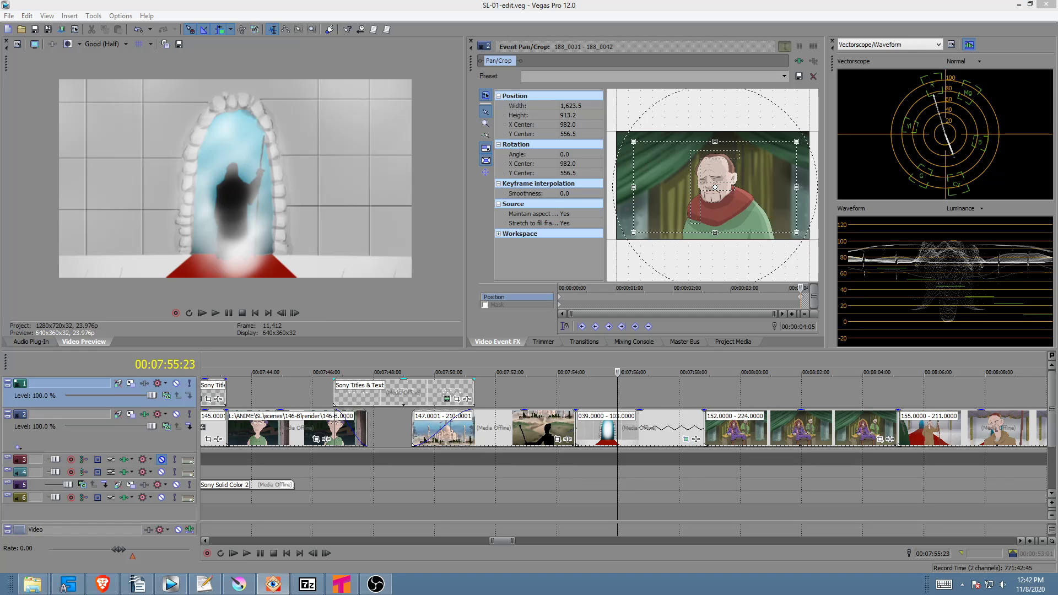
- Switch from Vegas Pro to the Tahoma scene
click(341, 584)
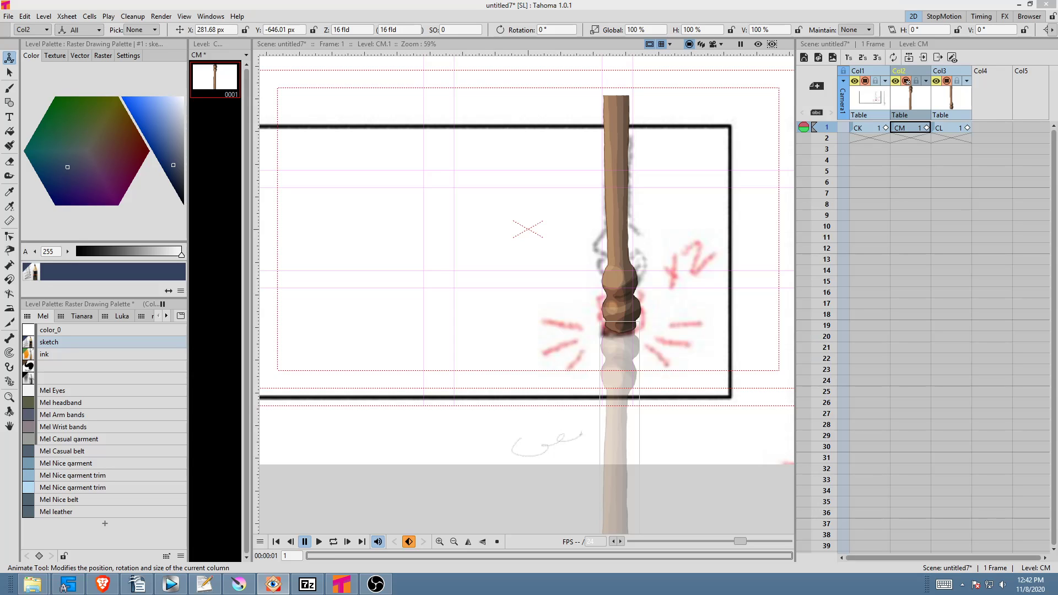
- Drop the 039 render PNGs from the file browser onto the Tahoma viewer
drag(396, 328, 492, 285)
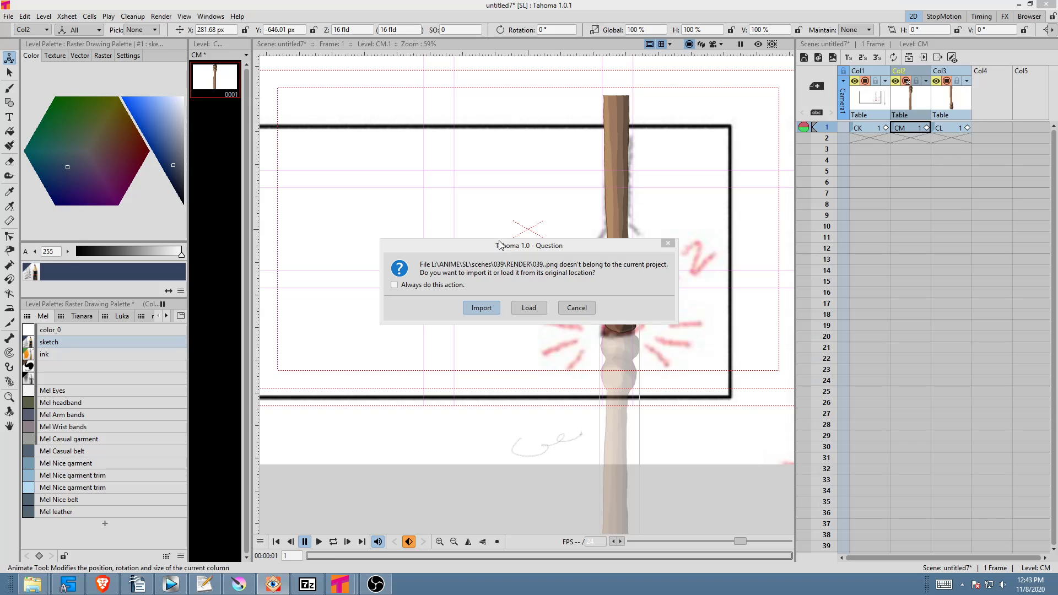
- Import the 039 render as a 65-frame column, then maximize FastStone Image Viewer again
click(482, 310)
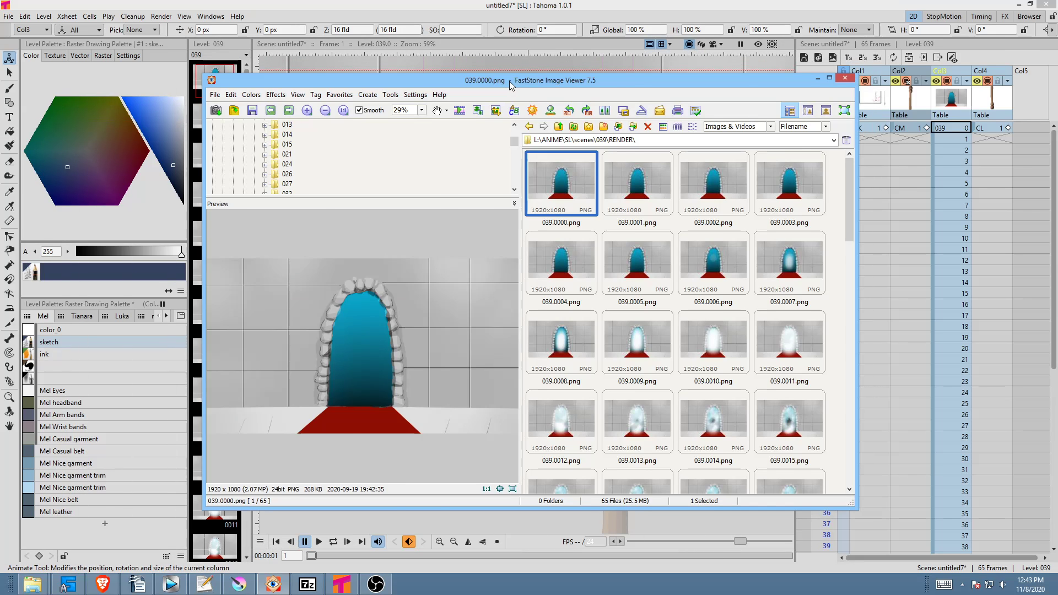
double_click(510, 81)
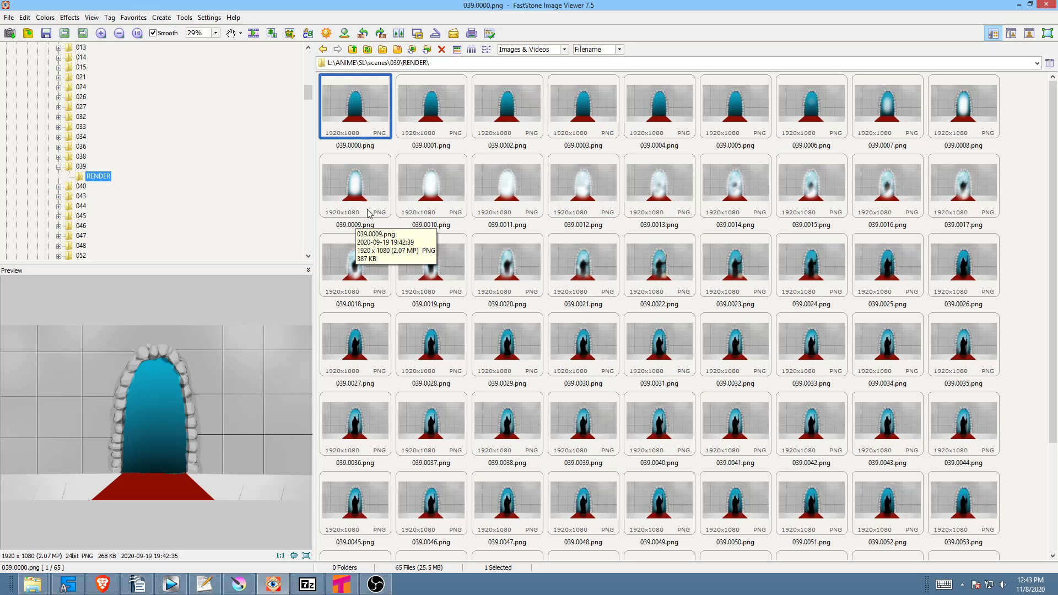
- Enlarge the folder tree and open SL\drawings, showing 117, 789, untitled10 and untitled13
drag(302, 93, 306, 72)
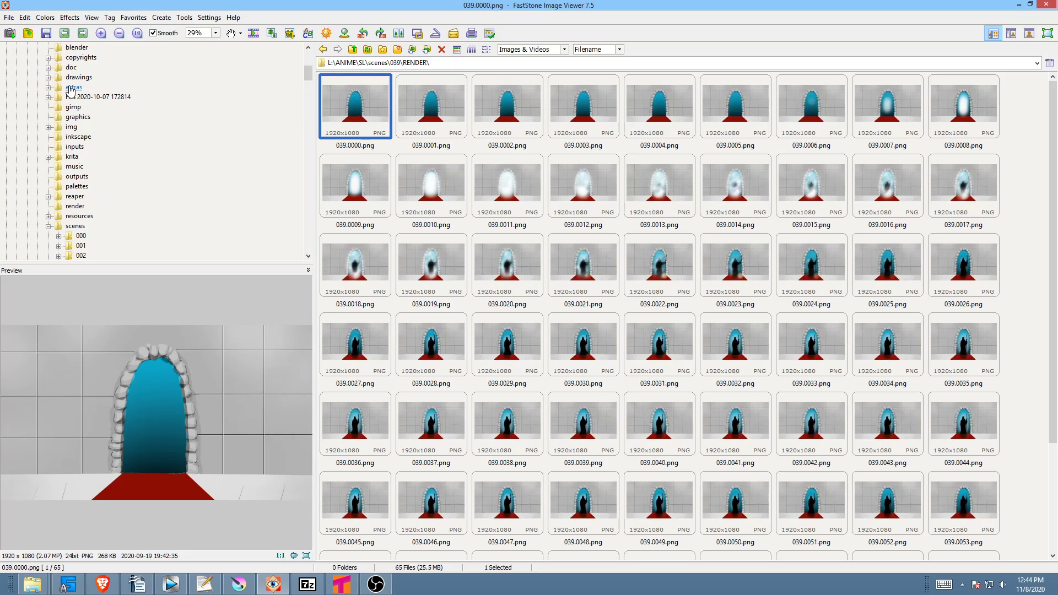
drag(305, 81, 308, 76)
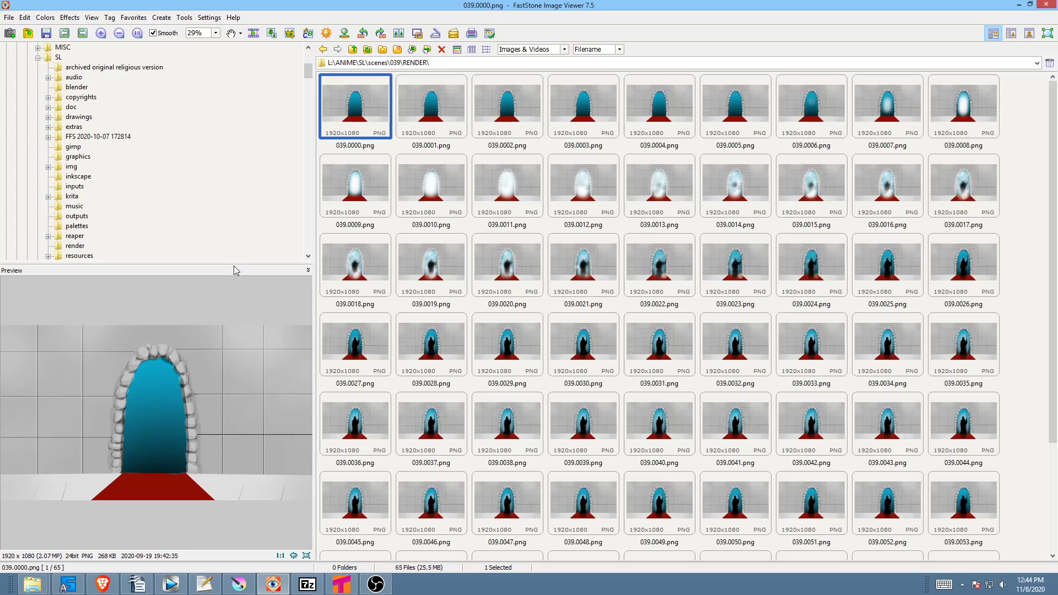
drag(232, 263, 236, 287)
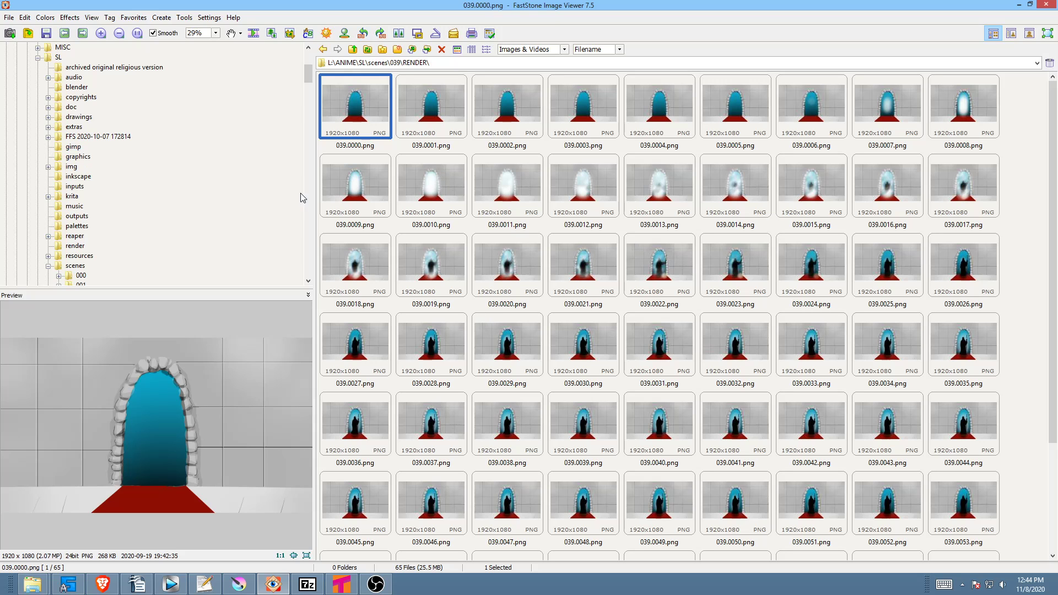
click(83, 120)
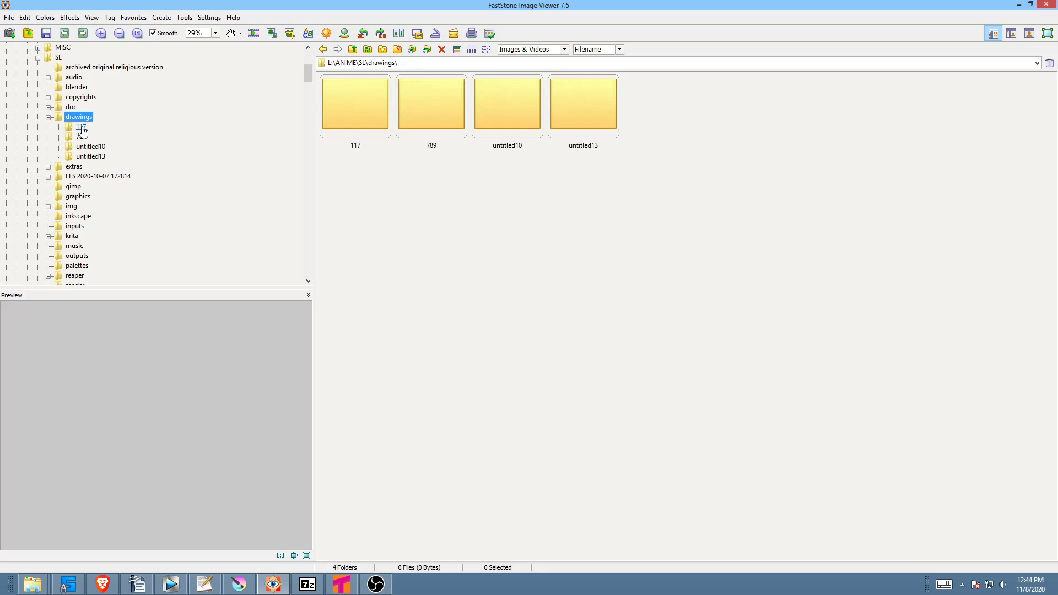
scroll(154, 238, down, 2)
scroll(119, 228, down, 1)
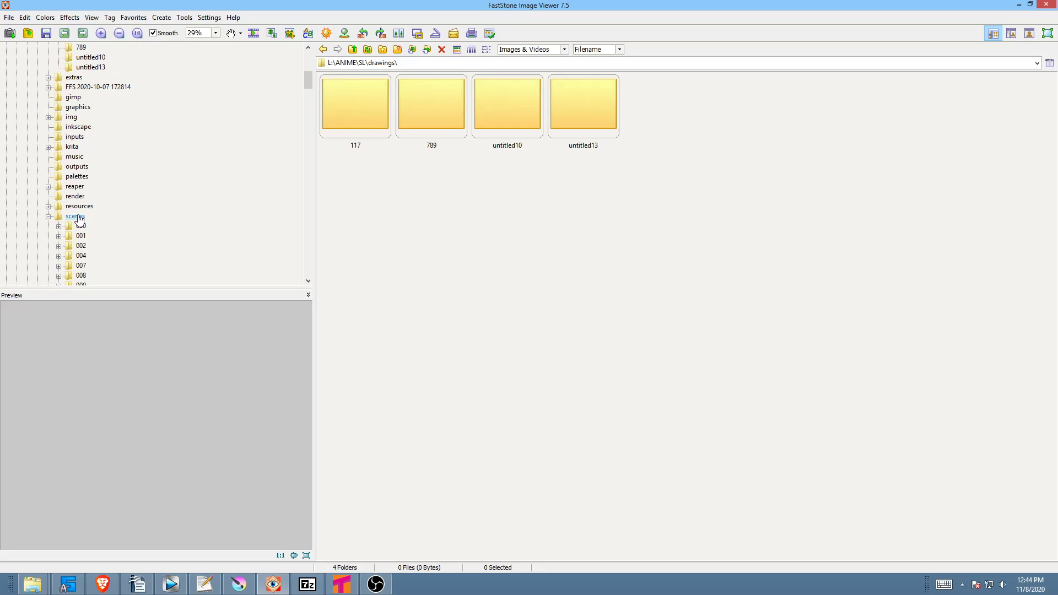
scroll(169, 204, up, 3)
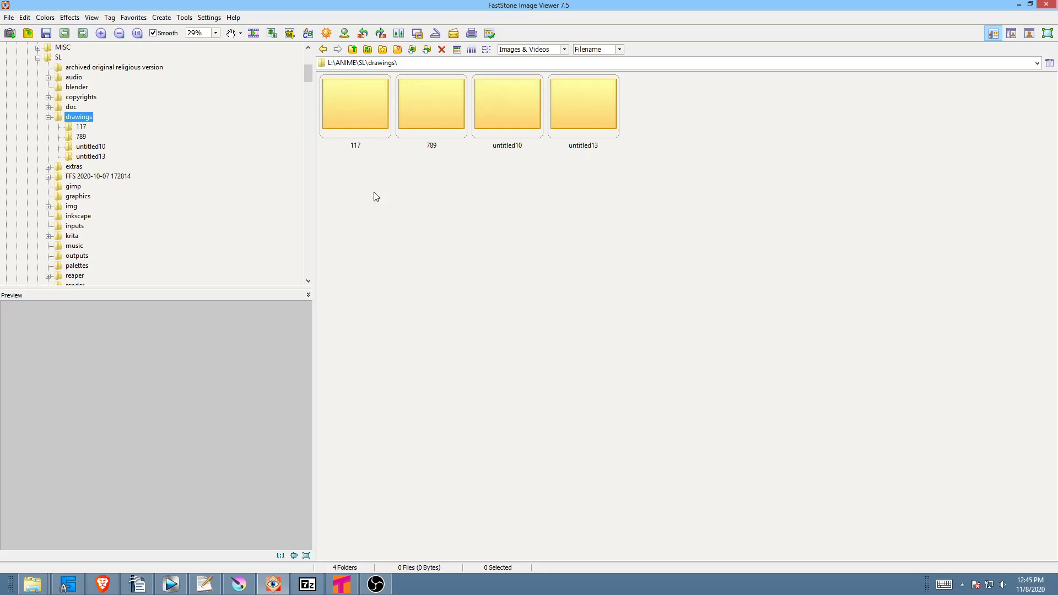
click(342, 584)
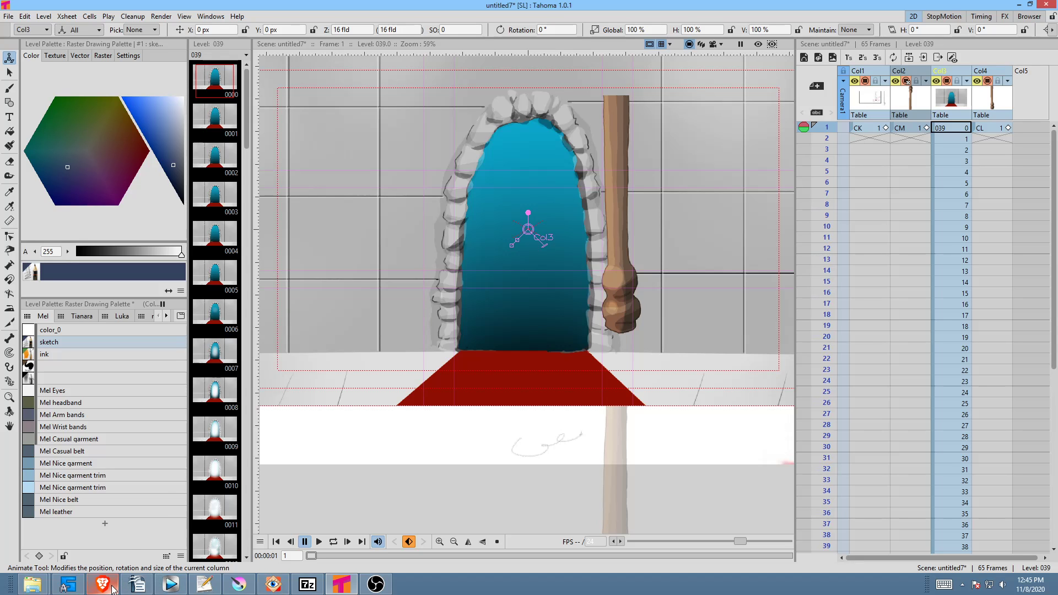
- Go from Tahoma back to FastStone Image Viewer through the taskbar
mouse_move(110, 588)
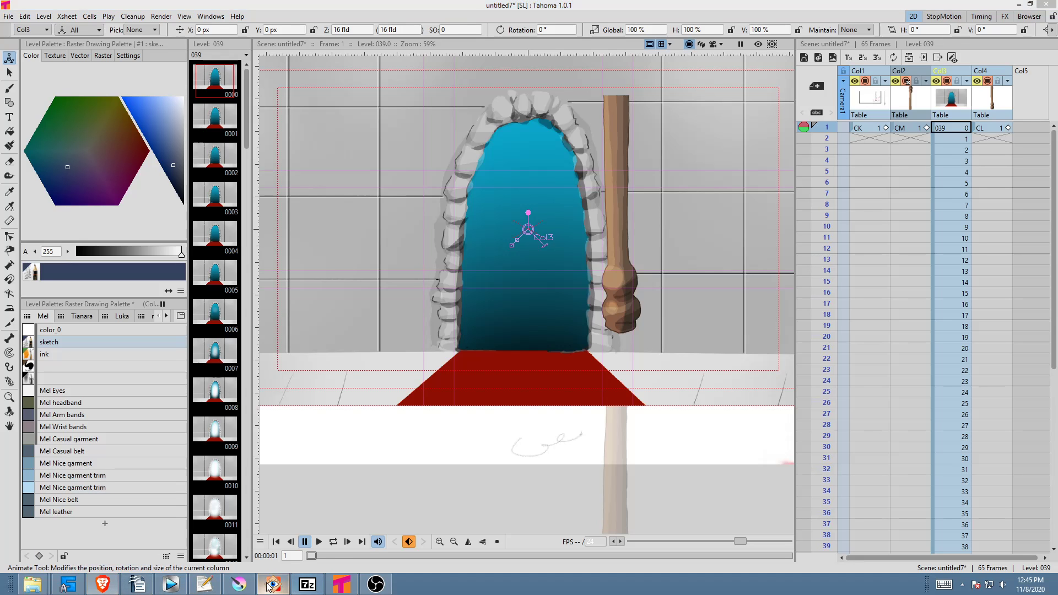
mouse_move(221, 588)
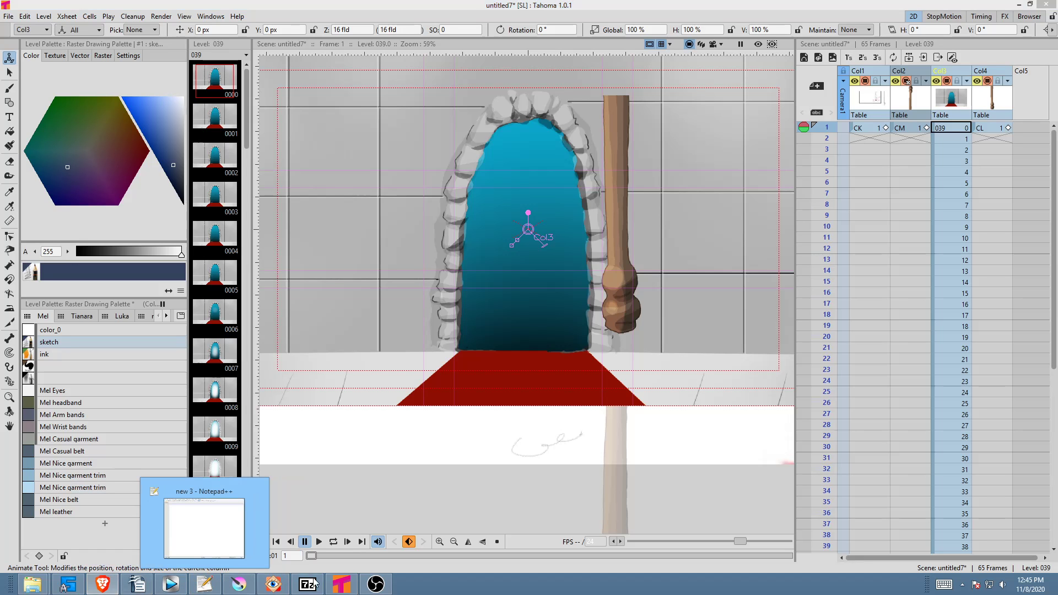
click(270, 587)
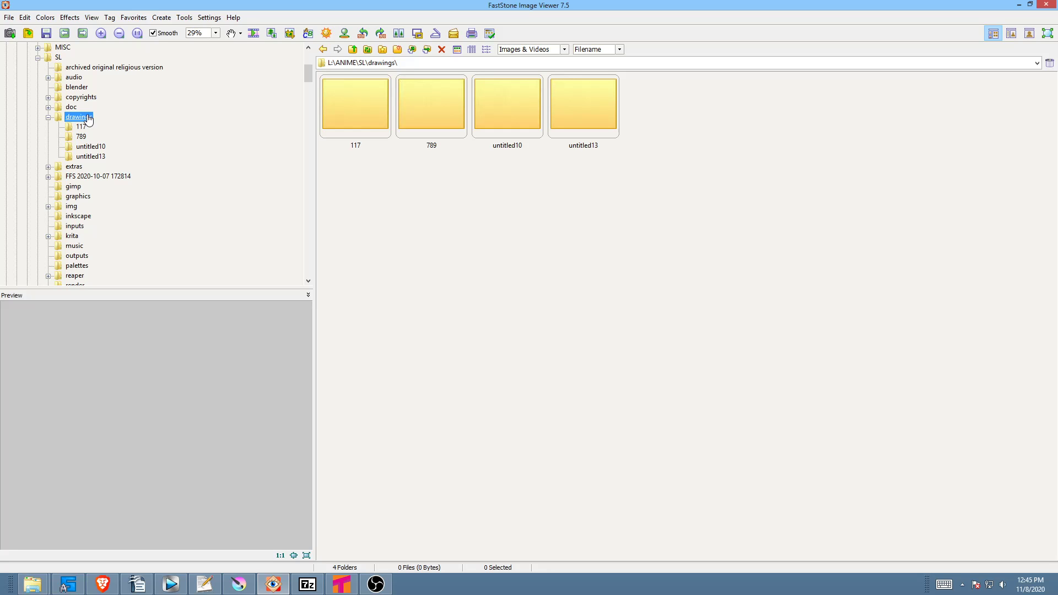
- Browse the 253 files in the L:\ANIME\SL\extras folder, then return to Tahoma
click(74, 166)
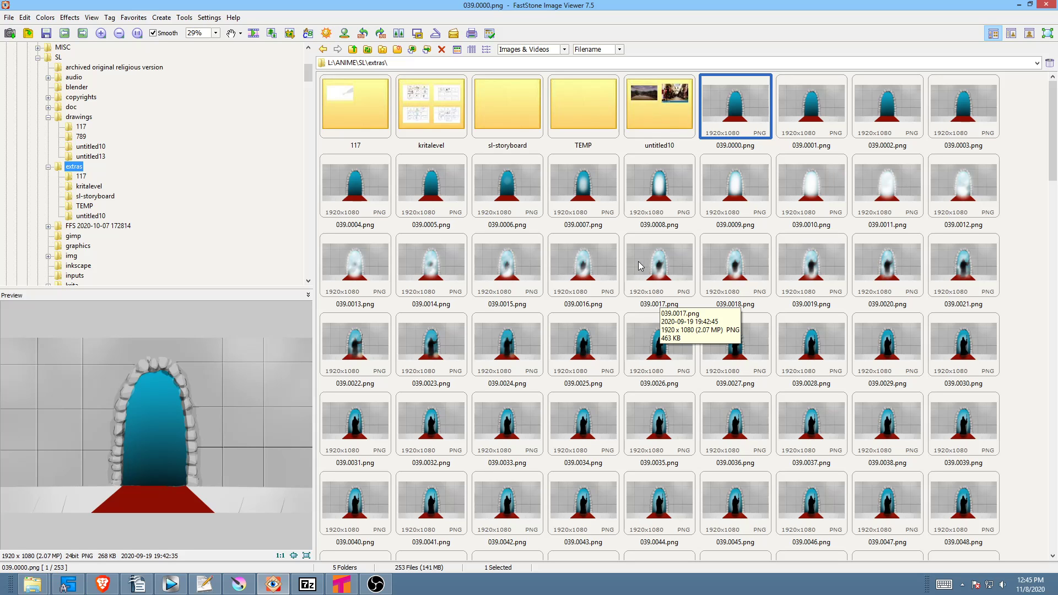
scroll(645, 260, down, 6)
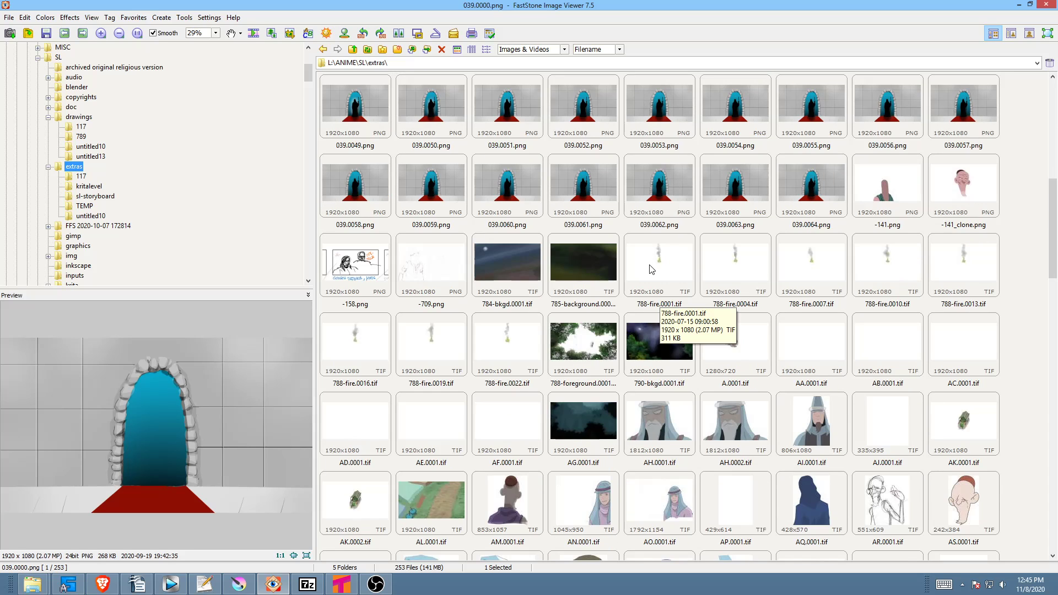
scroll(650, 267, up, 3)
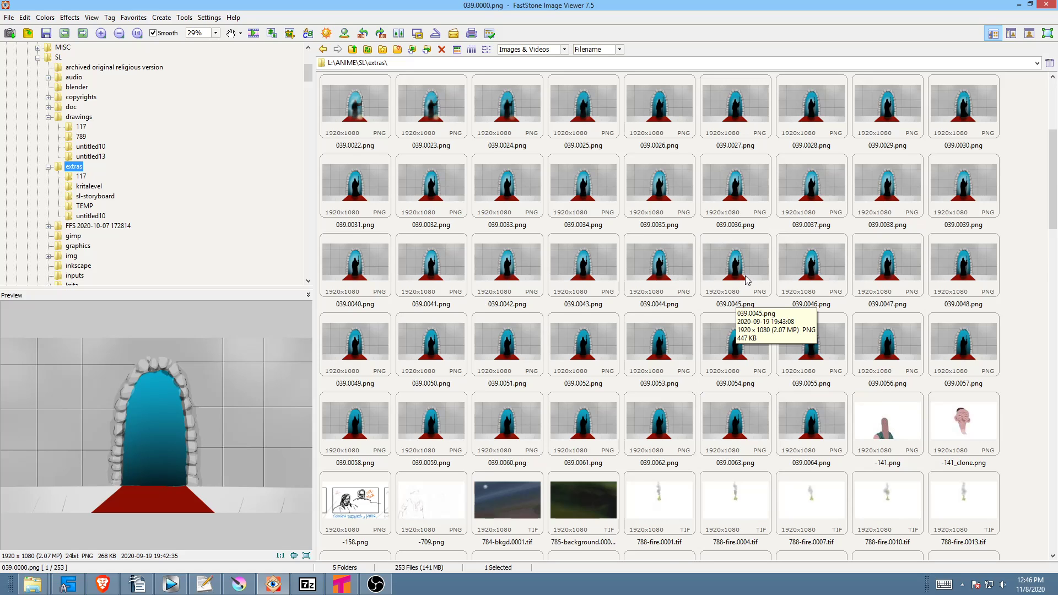
scroll(743, 278, up, 3)
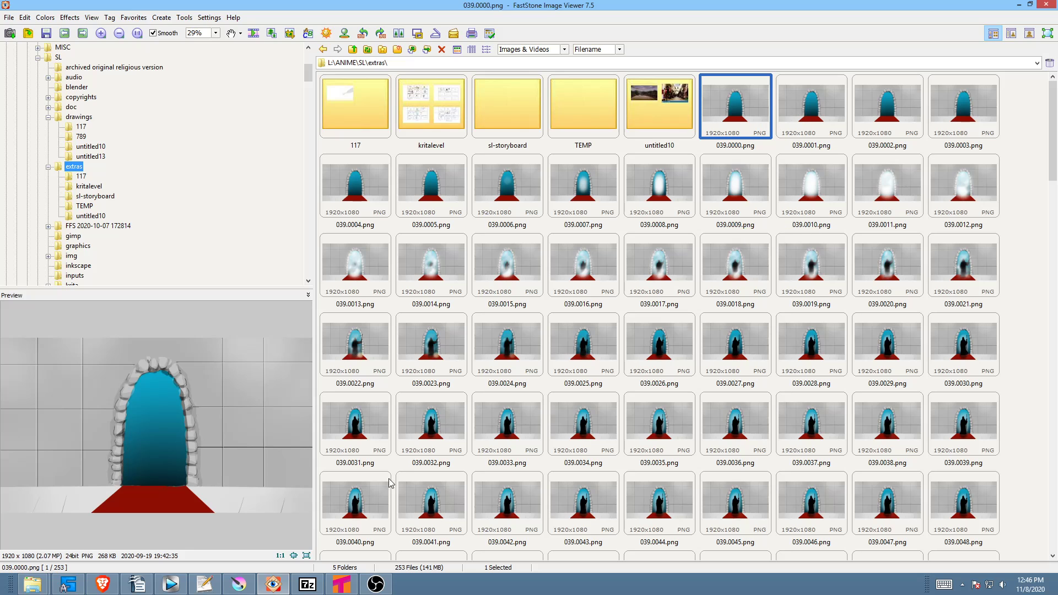
click(350, 584)
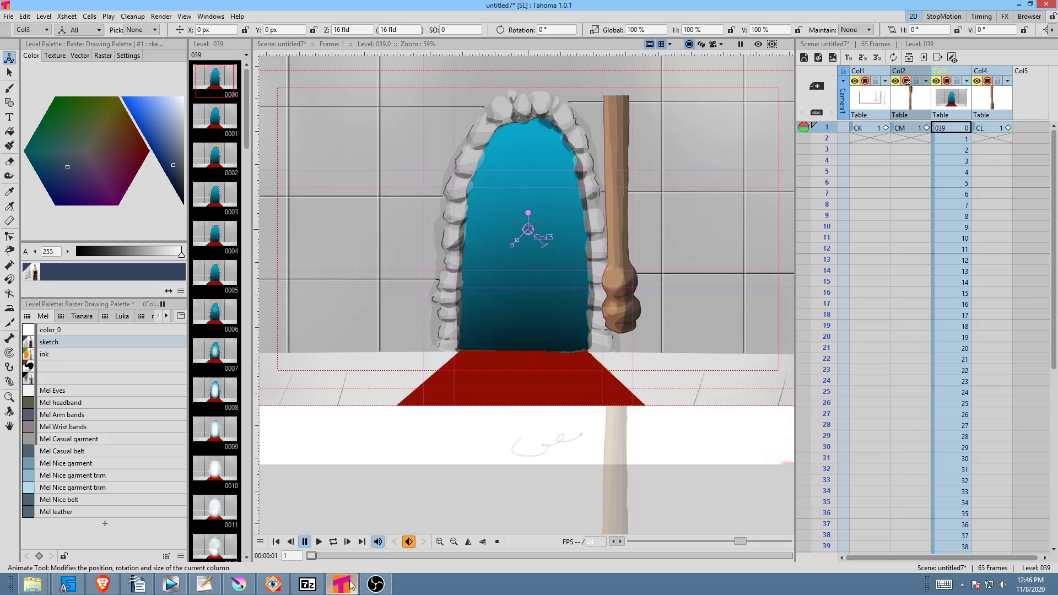
- Clear level 039 from frames 2–65 and move its column into Col2, before CM
click(955, 138)
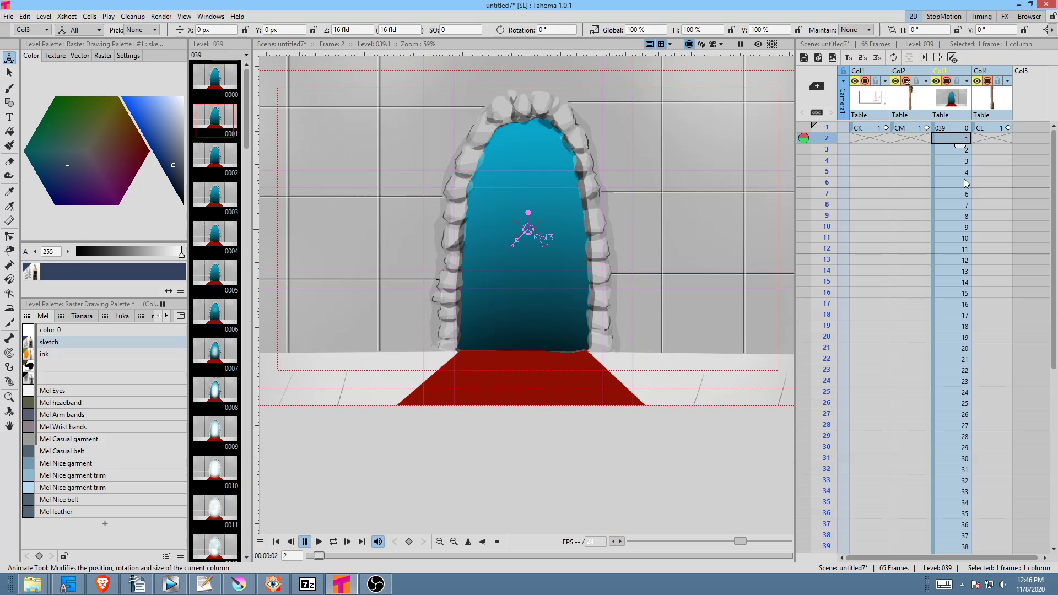
scroll(957, 234, down, 15)
scroll(986, 279, up, 3)
shift+click(947, 304)
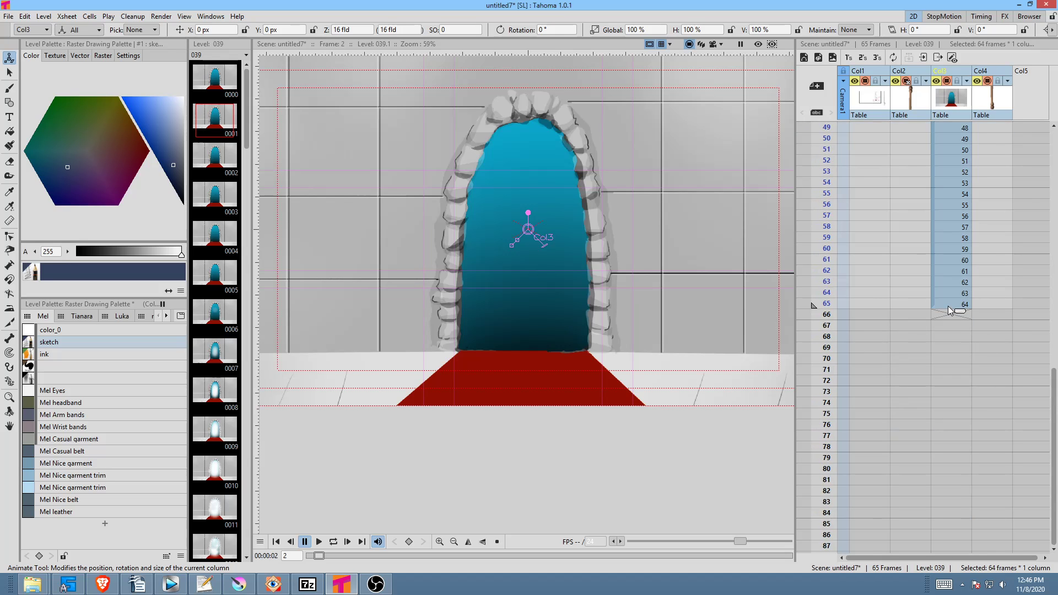
key(Delete)
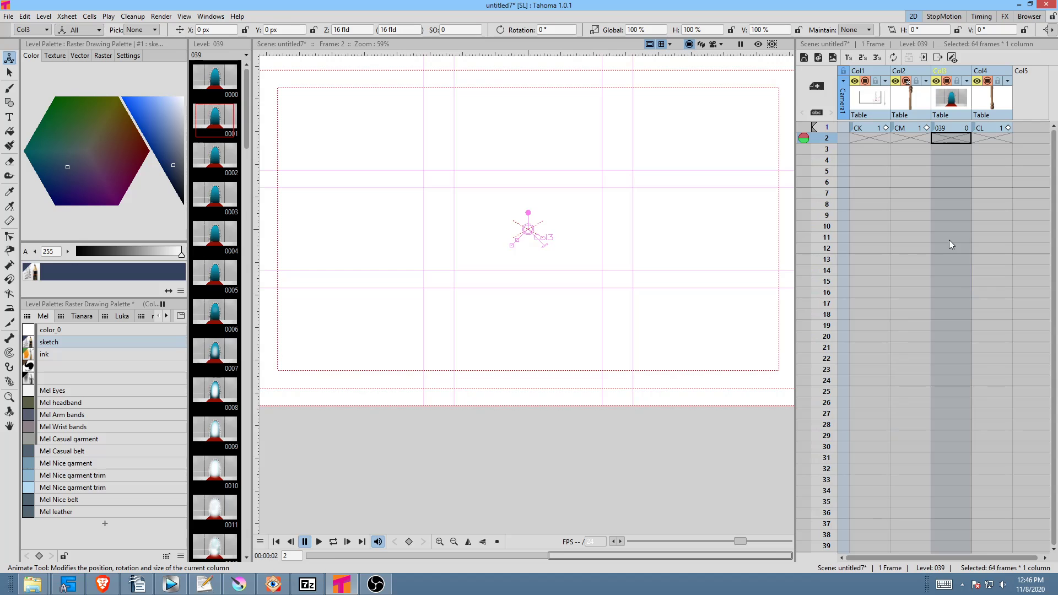
click(953, 130)
drag(948, 69, 910, 70)
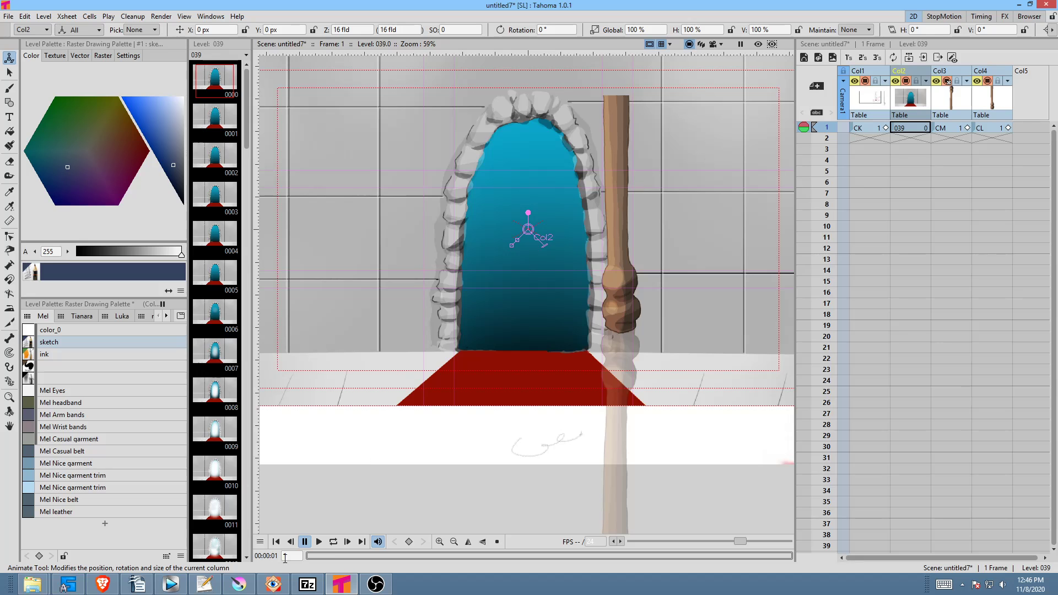
click(274, 586)
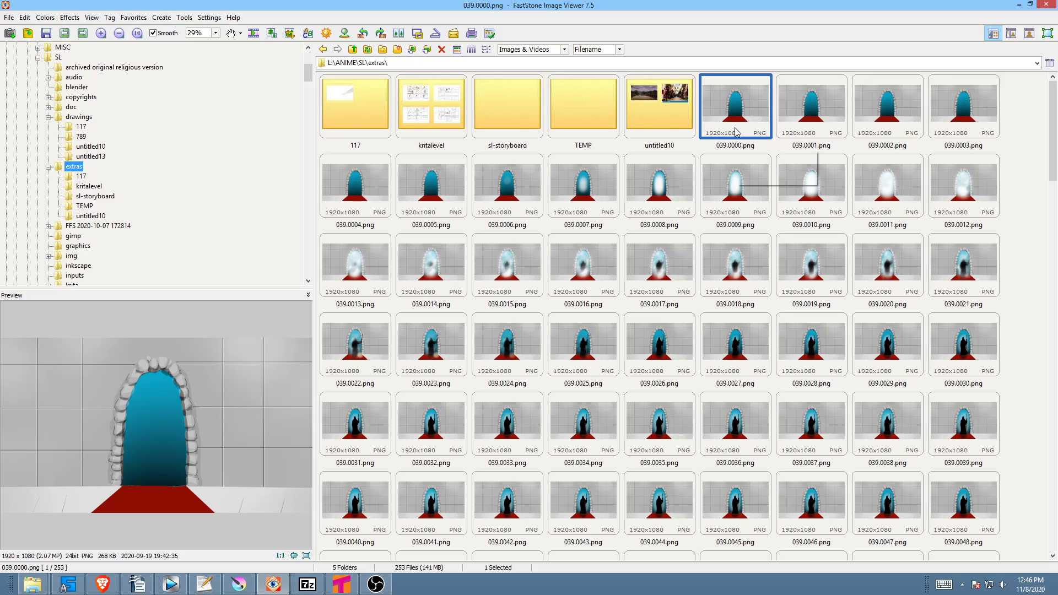
- Send frames 039.0001–039.0064 to the Recycle Bin, leaving only 039.0000.png
click(822, 107)
scroll(845, 174, down, 3)
scroll(844, 173, down, 3)
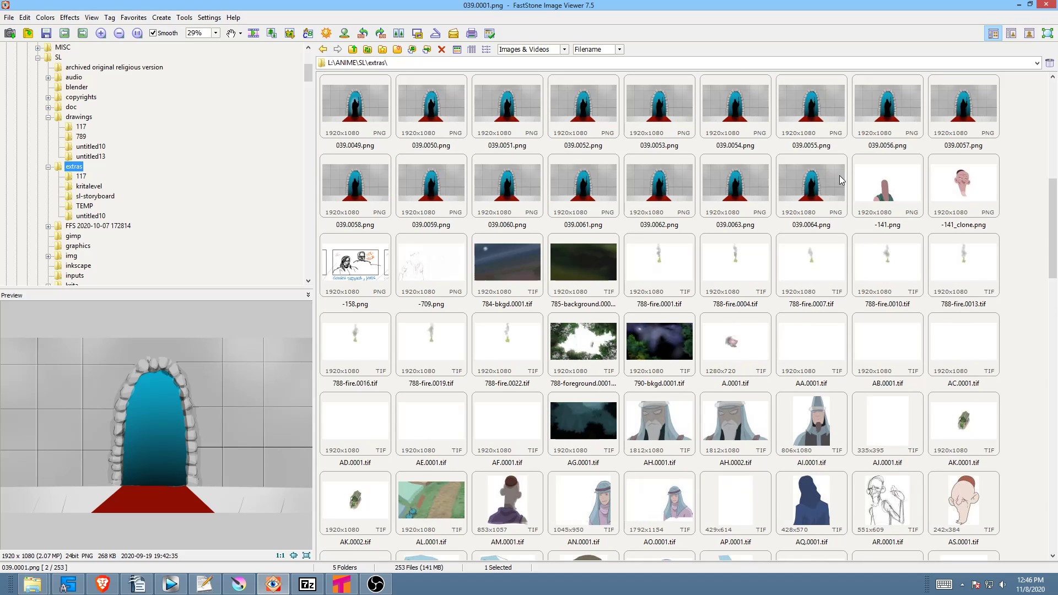
shift+click(815, 188)
key(Delete)
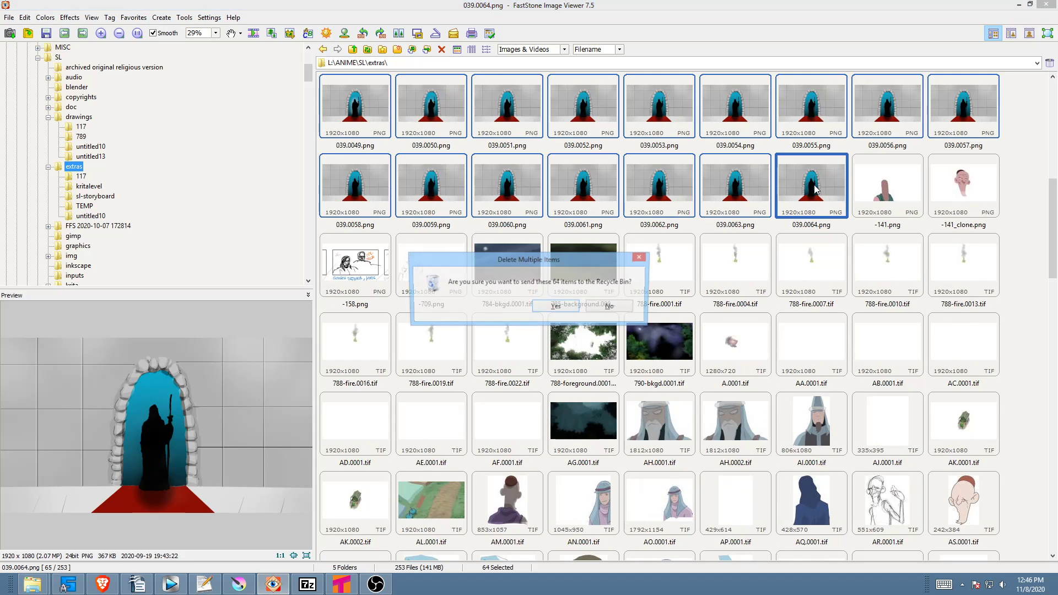
click(571, 307)
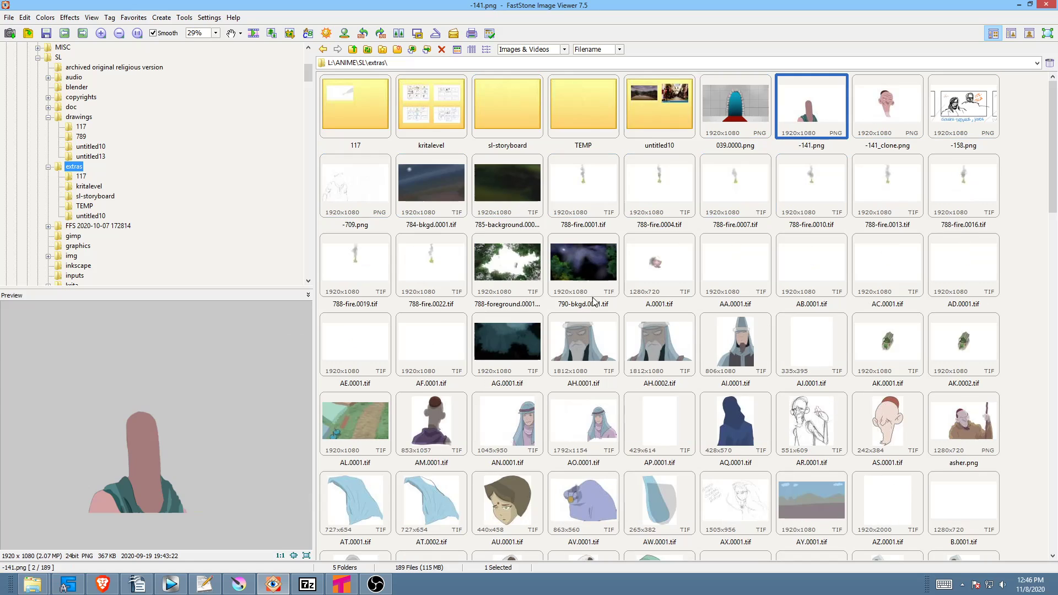
click(743, 106)
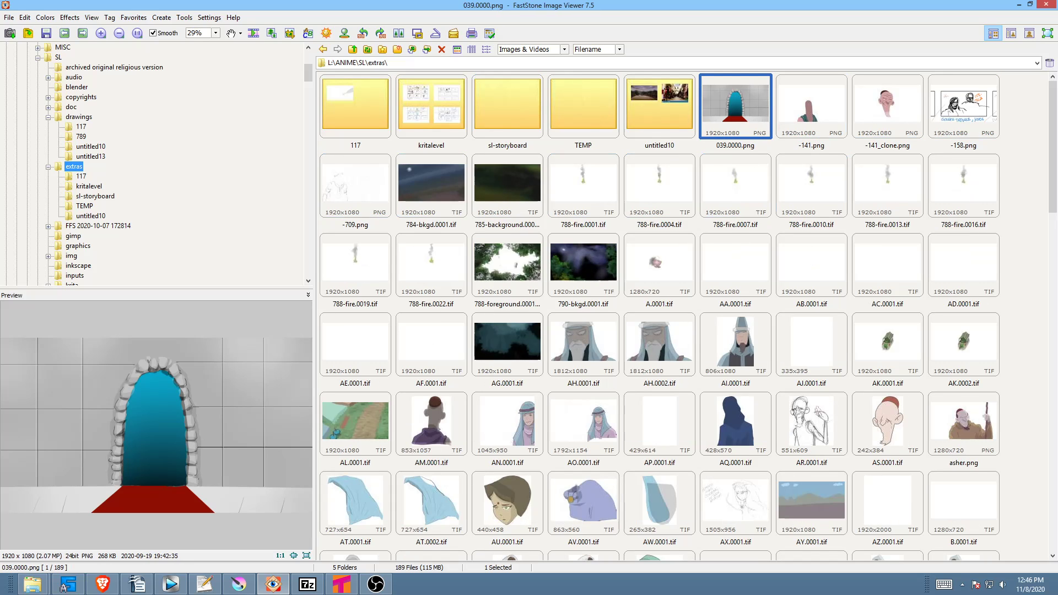
click(341, 584)
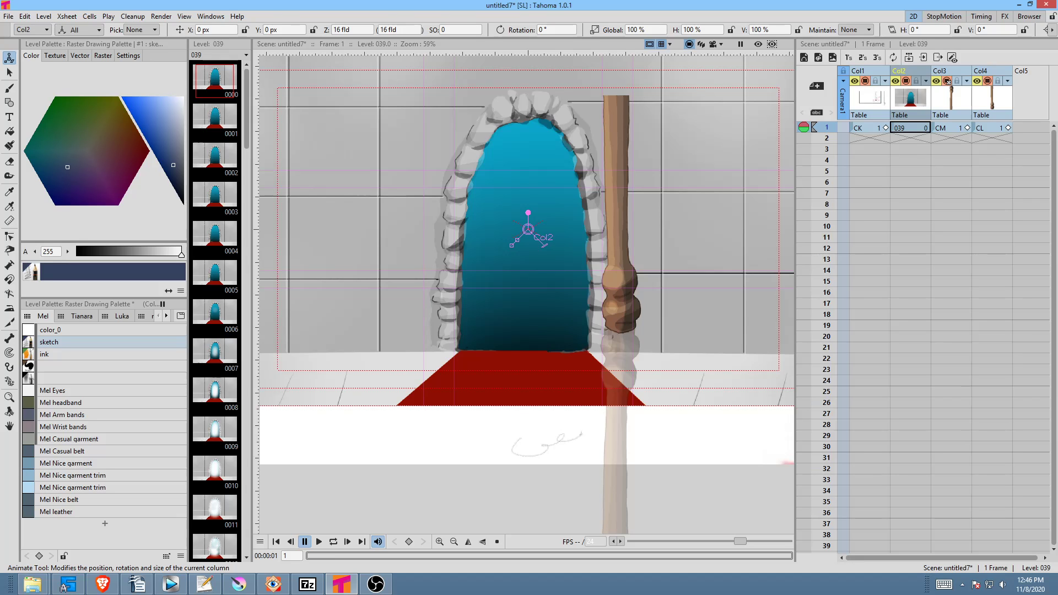
- Save the scene and all its levels as 184-B in the scenes folder with Save All
click(8, 16)
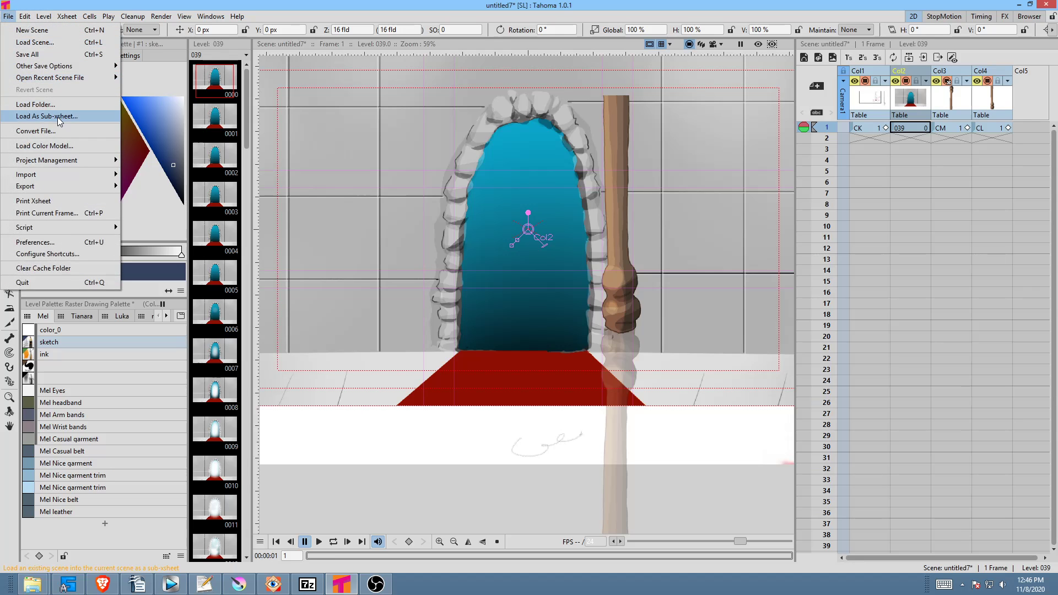
click(52, 55)
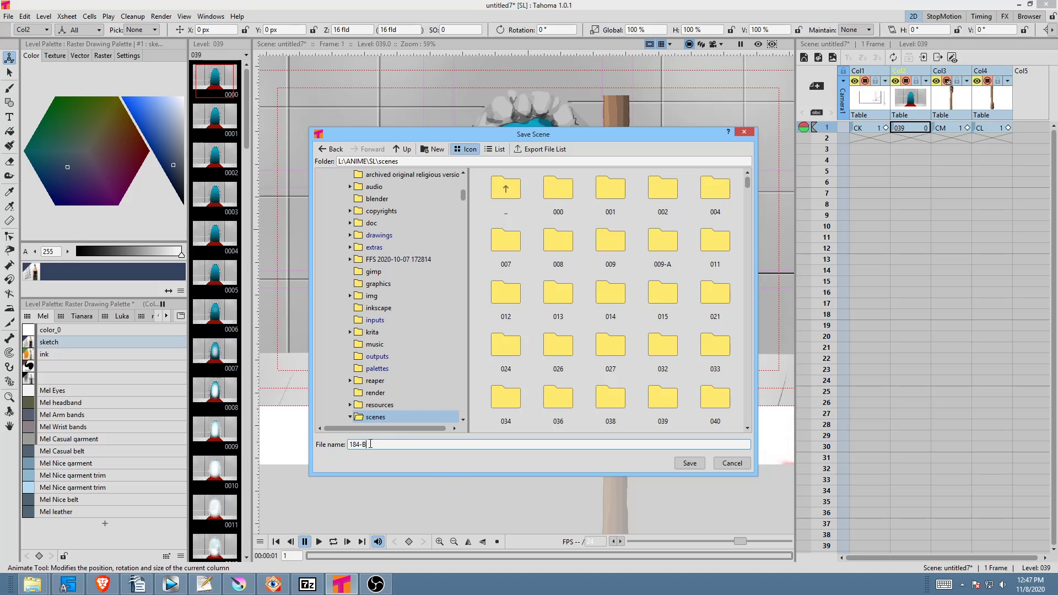
click(689, 462)
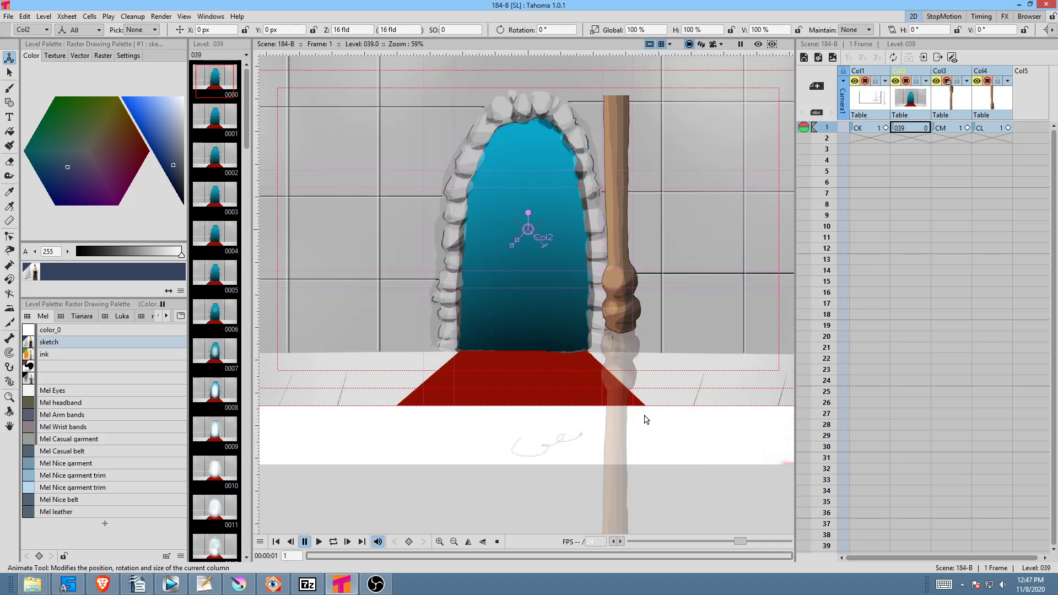
- Select Col2 and scale the arch-and-wall background up to 574.12%
click(920, 99)
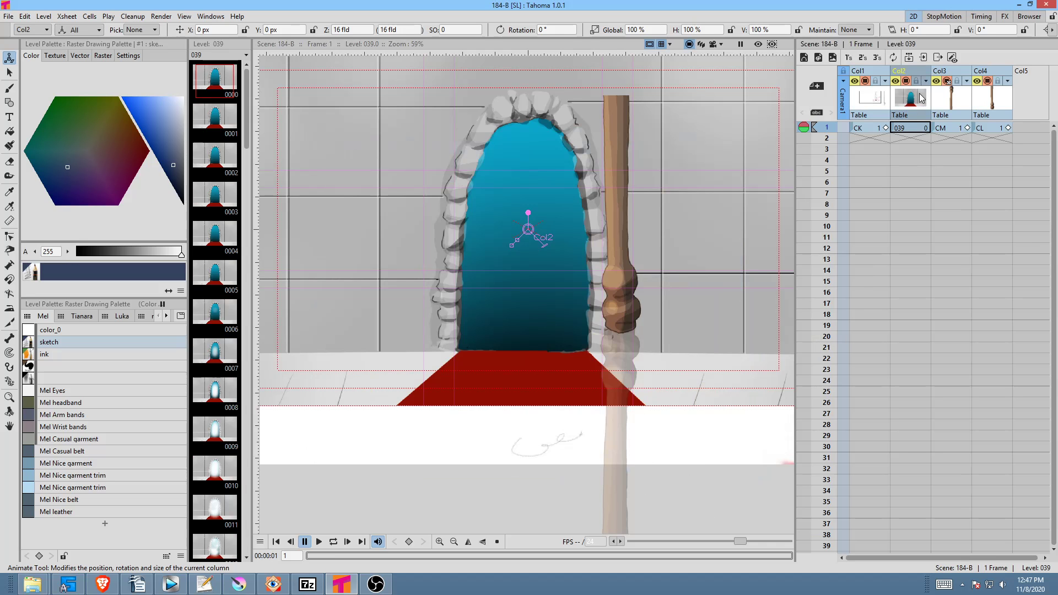
scroll(607, 283, down, 2)
mouse_move(669, 260)
mouse_down()
mouse_move(620, 274)
mouse_move(659, 262)
mouse_up()
drag(526, 268, 553, 204)
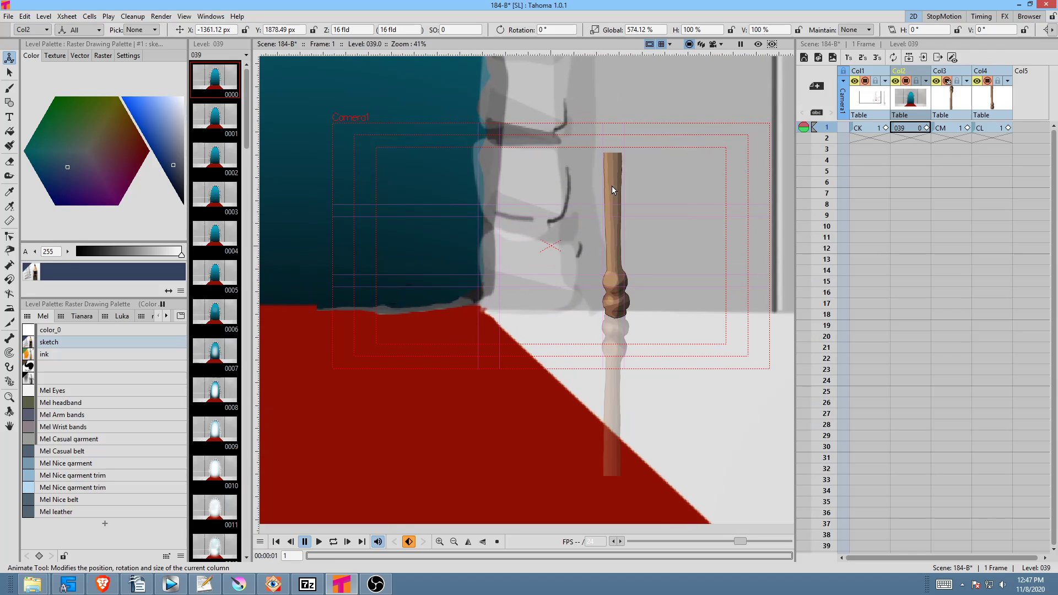
- In Camera View, shift the arch background right to frame the wall beside the arm
click(712, 44)
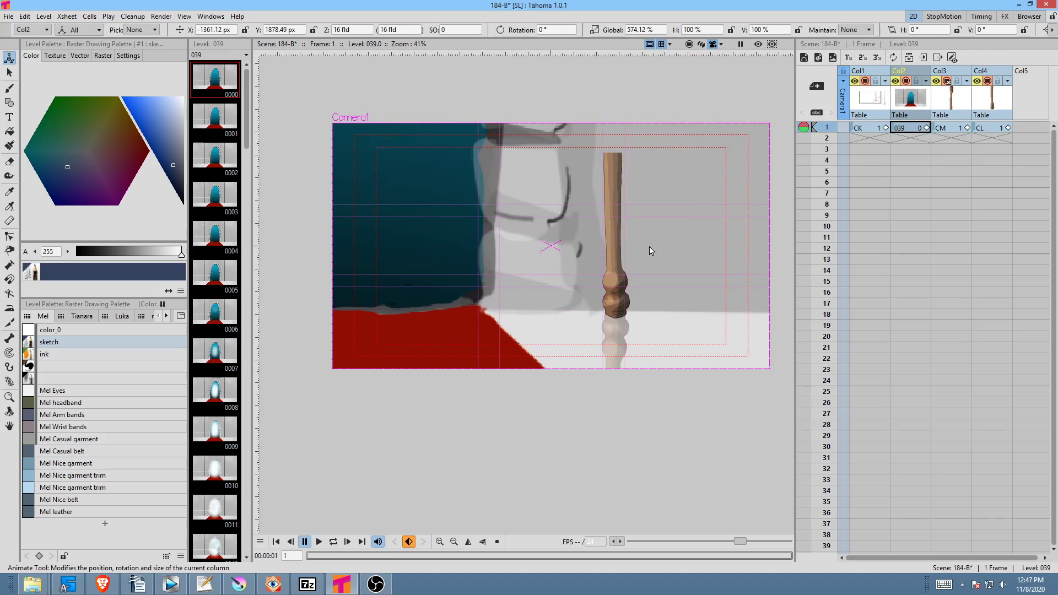
scroll(559, 230, down, 1)
drag(533, 245, 491, 156)
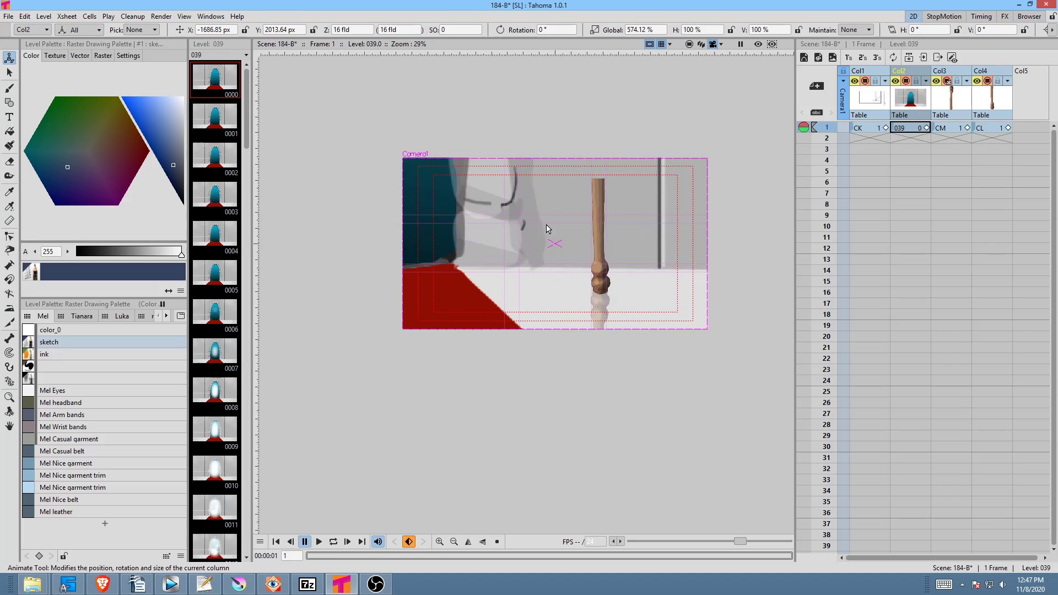
- Shrink the Col2 doorway background to fit the camera frame and shift it left and down
click(690, 44)
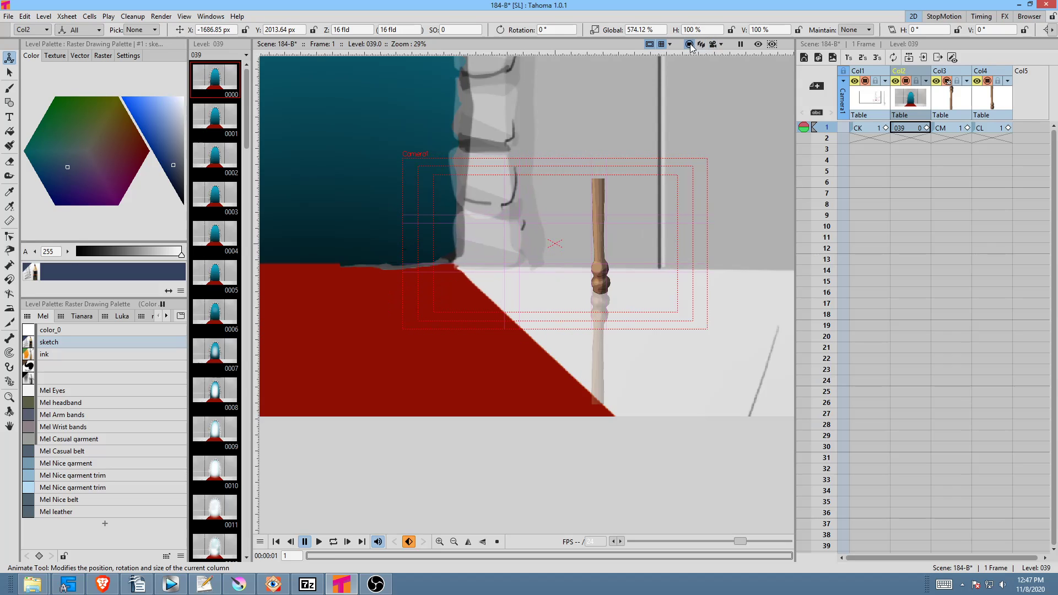
scroll(613, 205, down, 3)
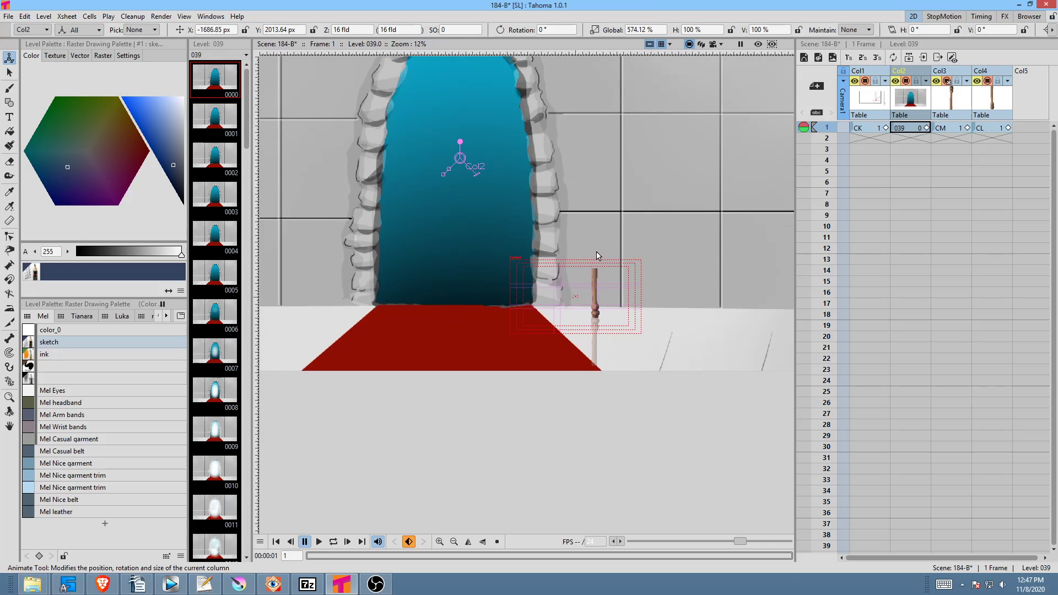
click(713, 45)
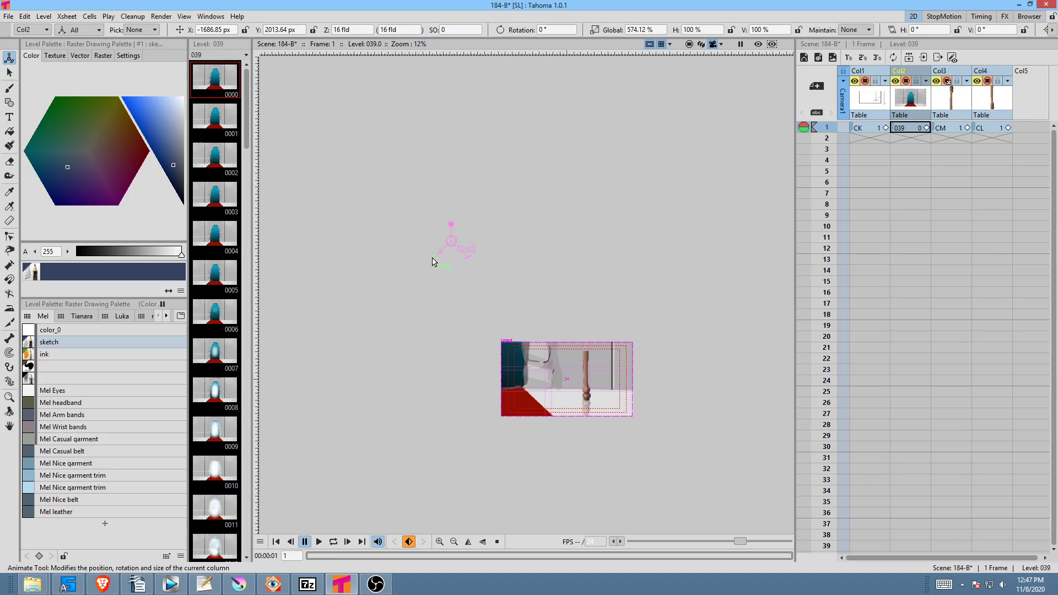
drag(433, 262, 560, 318)
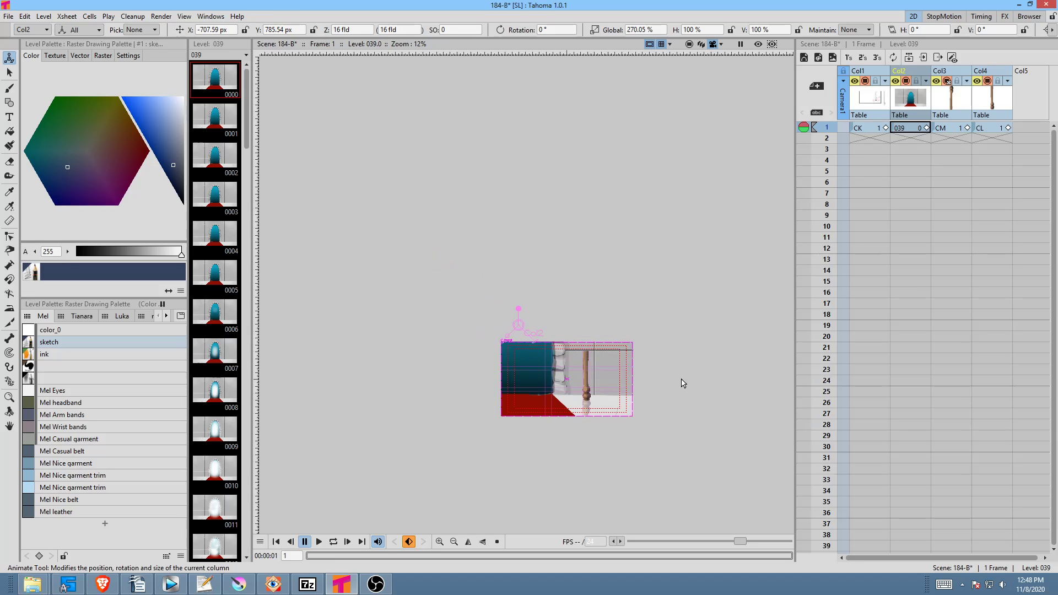
scroll(662, 375, up, 2)
scroll(661, 375, up, 2)
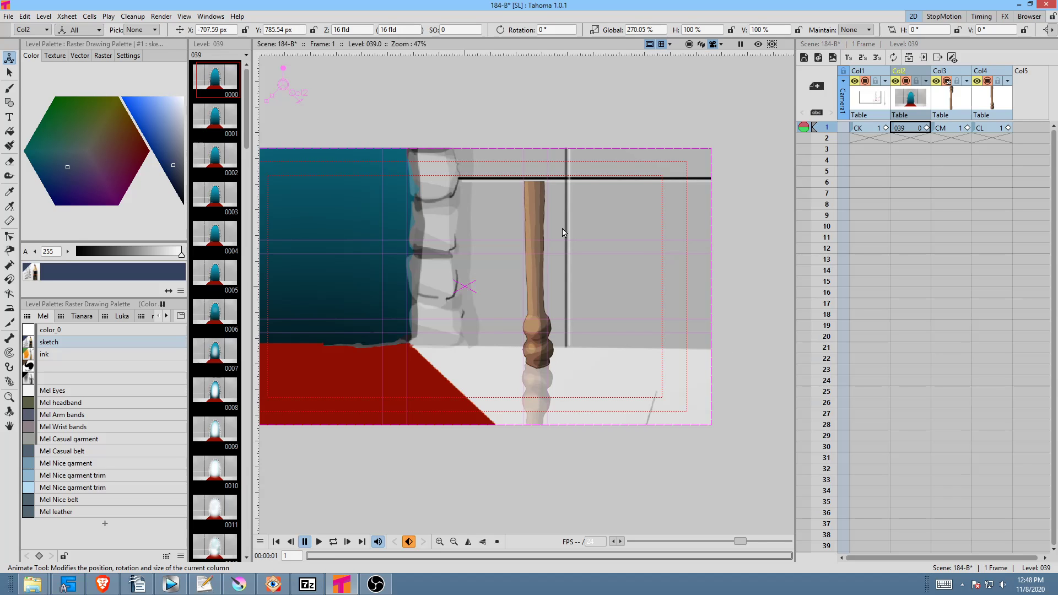
drag(607, 275, 530, 246)
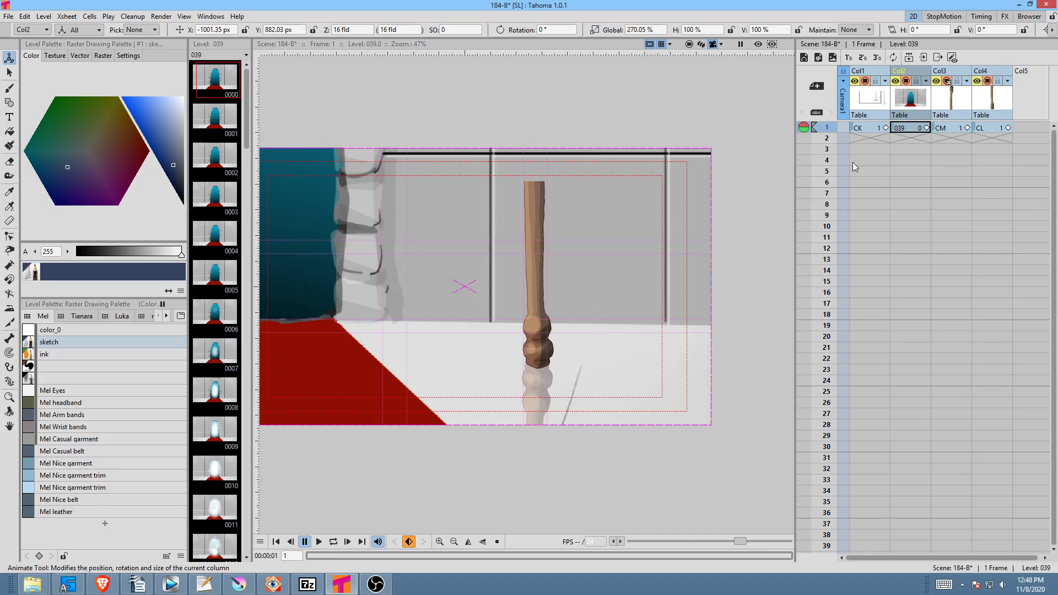
- Move the CL and CM pivots to the leg's base joint
click(990, 102)
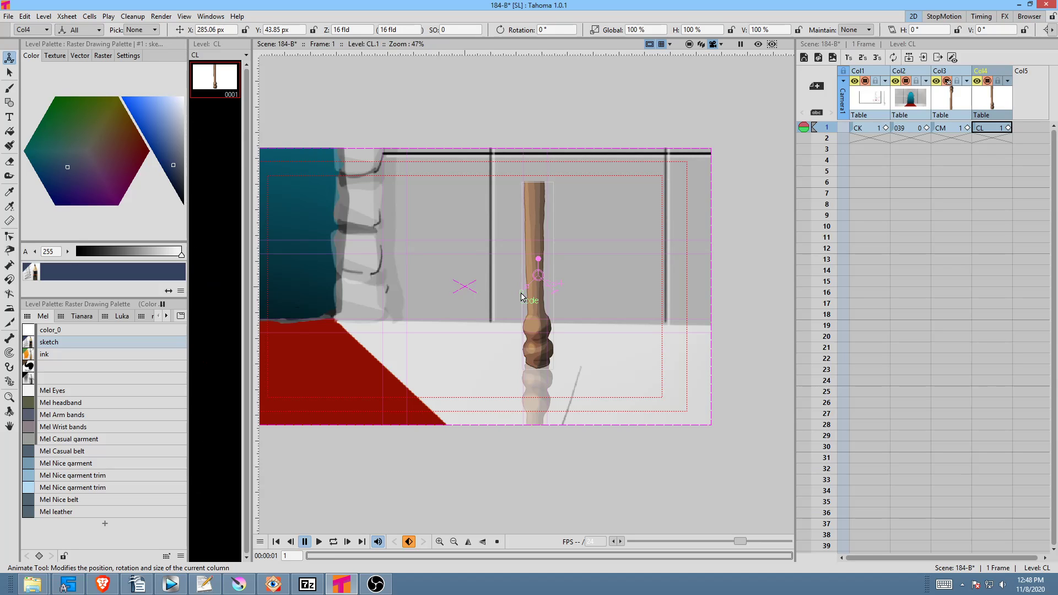
drag(523, 296, 522, 296)
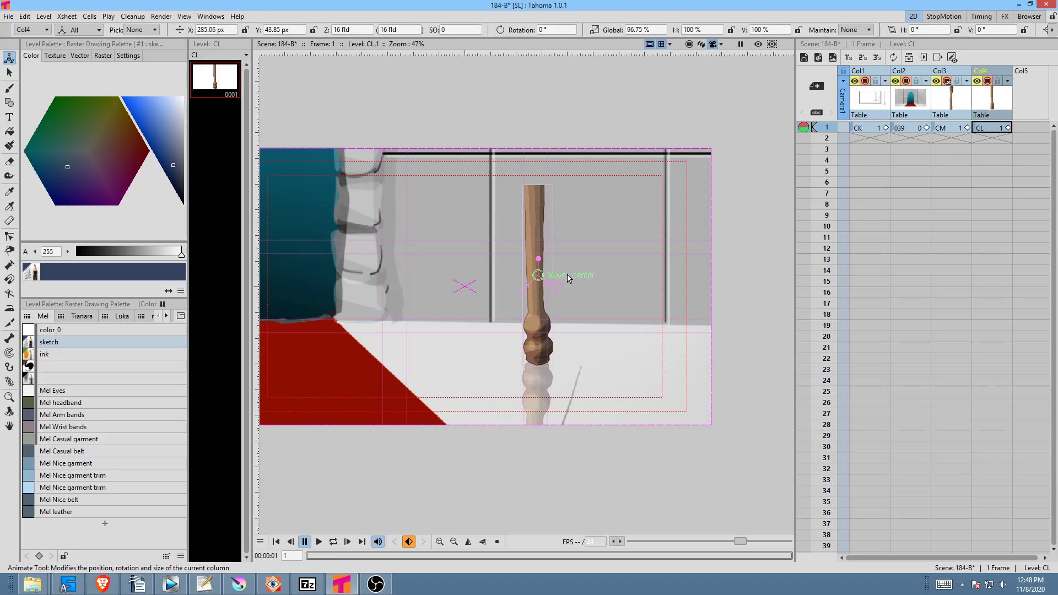
drag(543, 274, 535, 369)
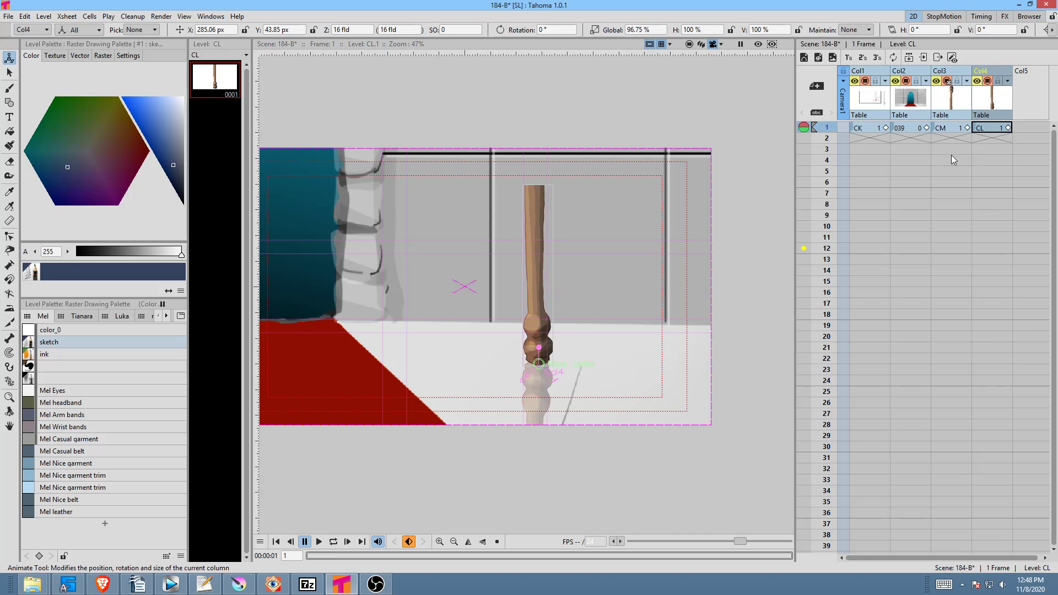
click(950, 105)
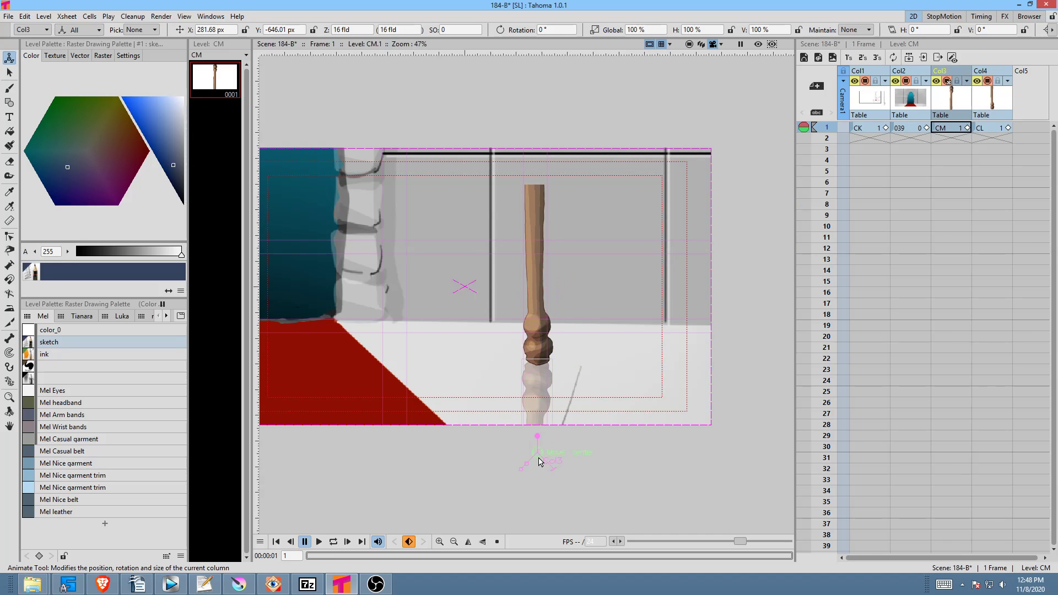
drag(539, 460, 539, 370)
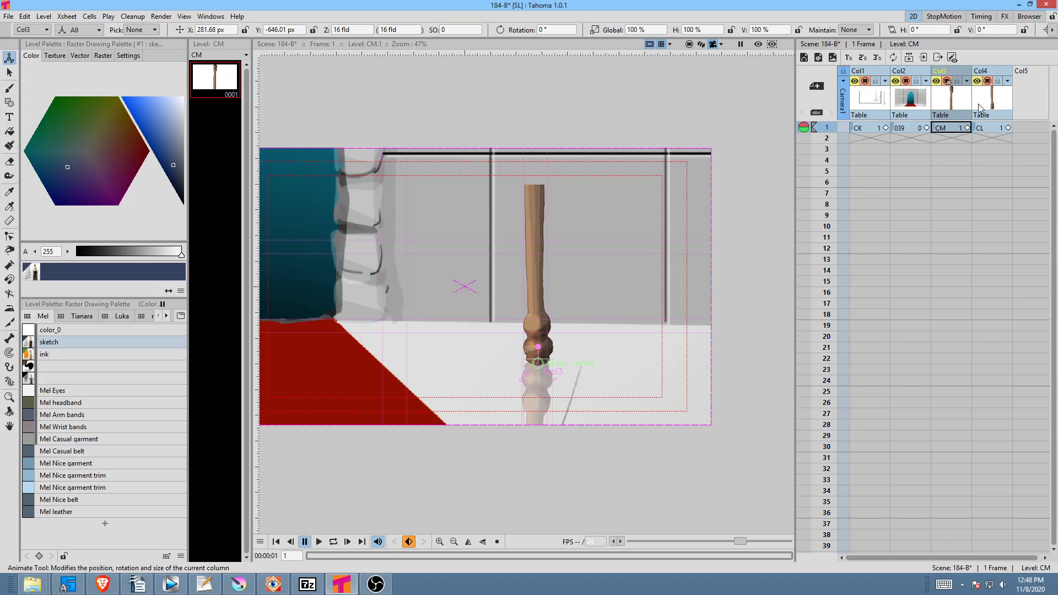
click(1000, 95)
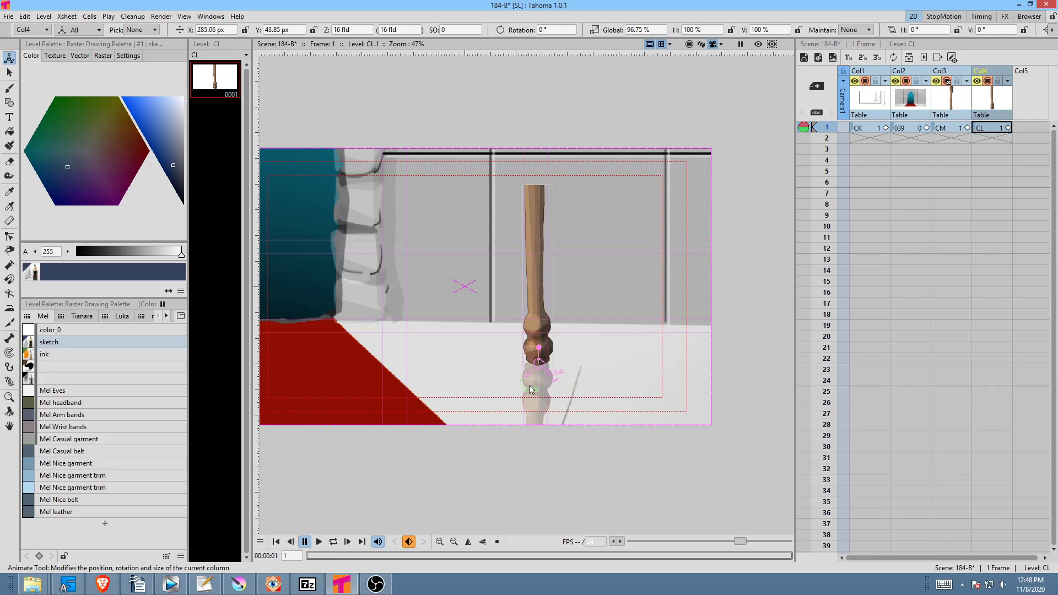
scroll(520, 384, up, 4)
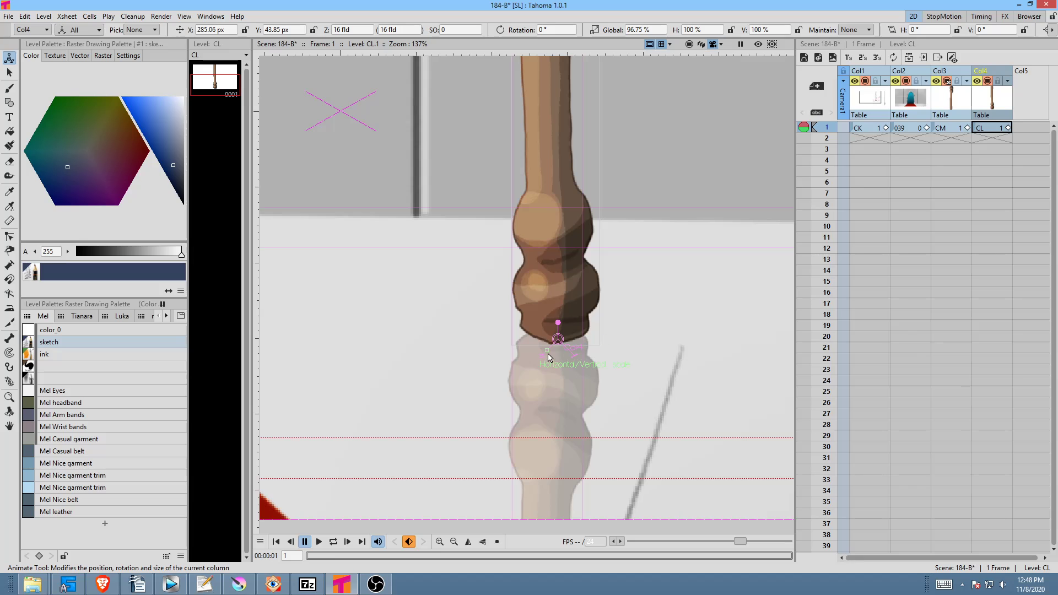
- Enlarge the CL upper leg to 118.91% after undoing a stretch, then show the whole scene
drag(549, 357, 532, 353)
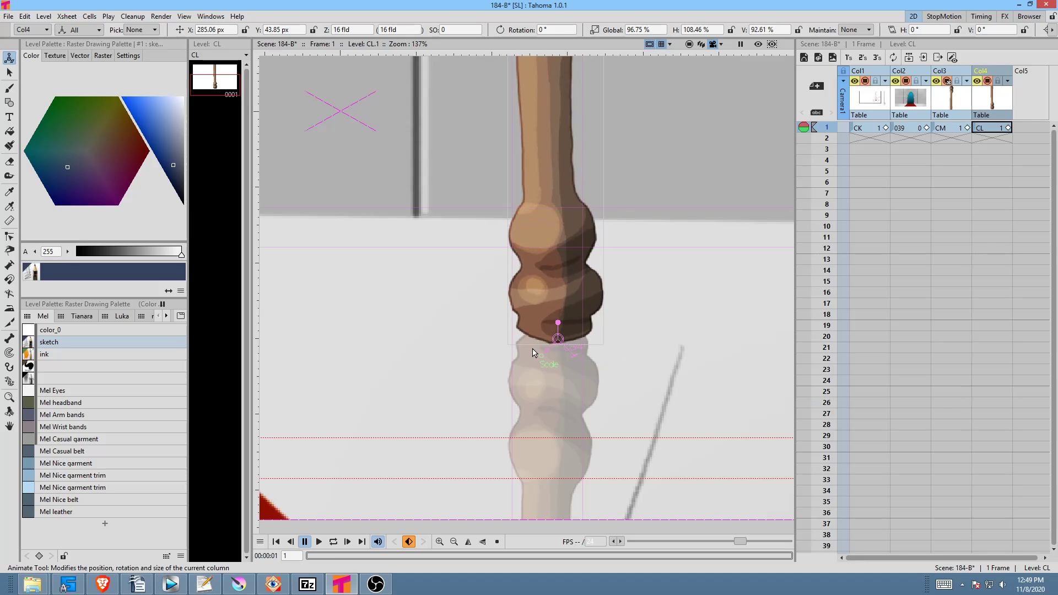
key(ctrl+z)
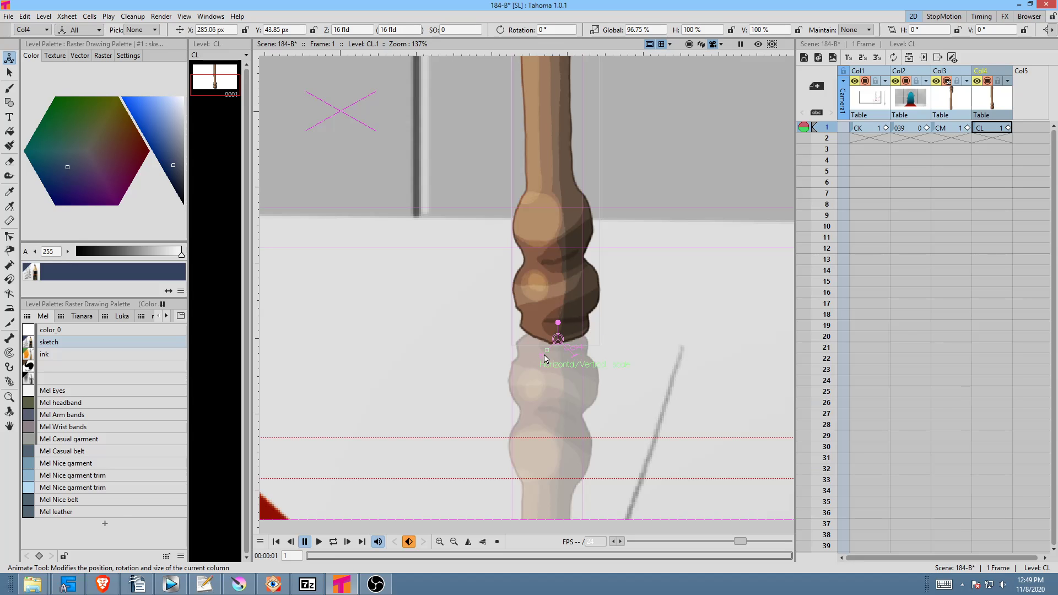
scroll(588, 336, down, 3)
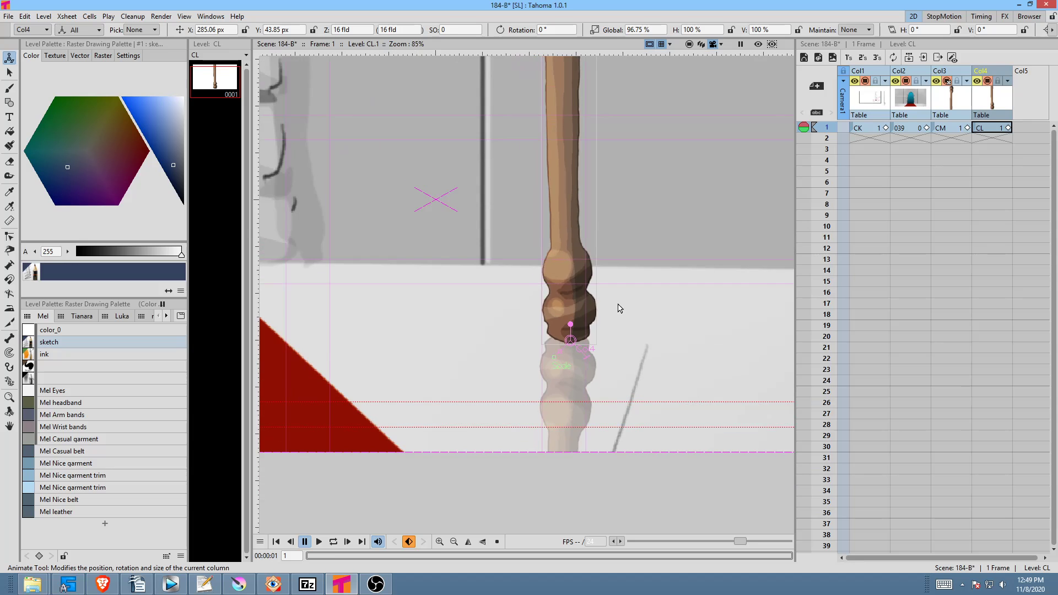
scroll(619, 305, down, 3)
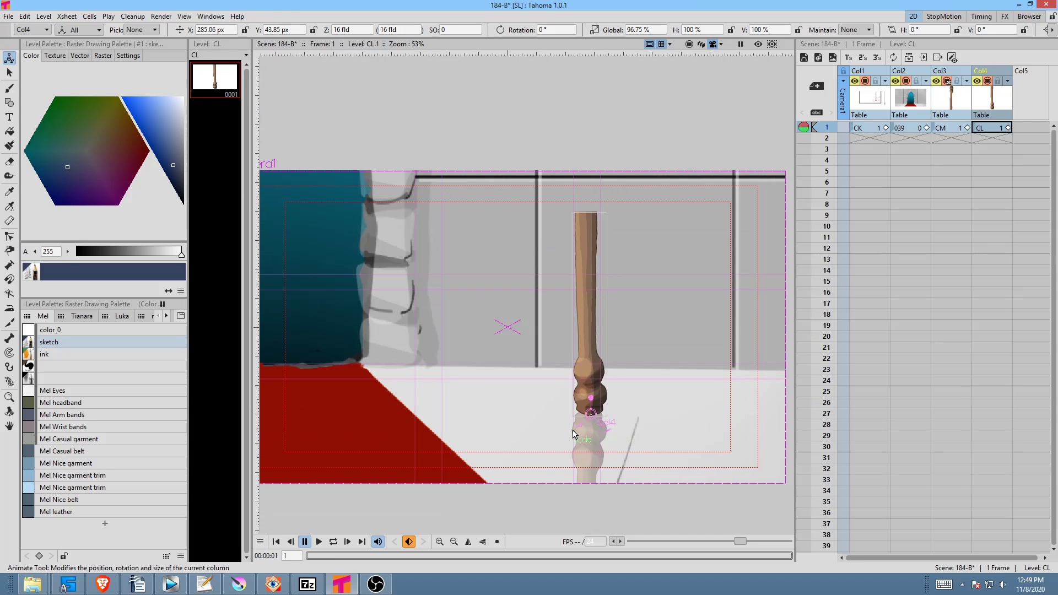
scroll(577, 433, up, 4)
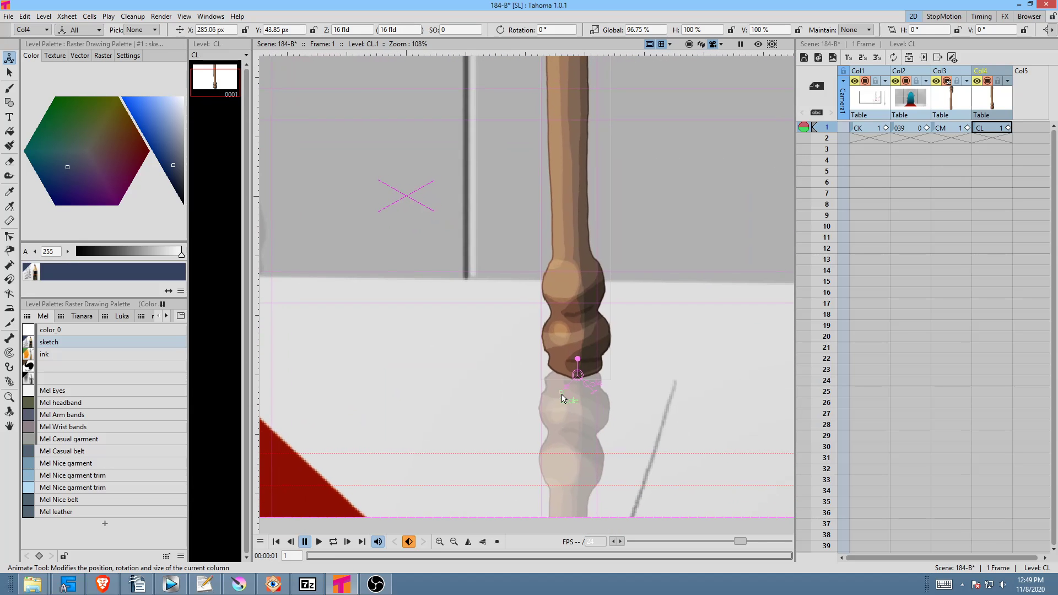
drag(561, 398, 549, 411)
scroll(557, 406, down, 5)
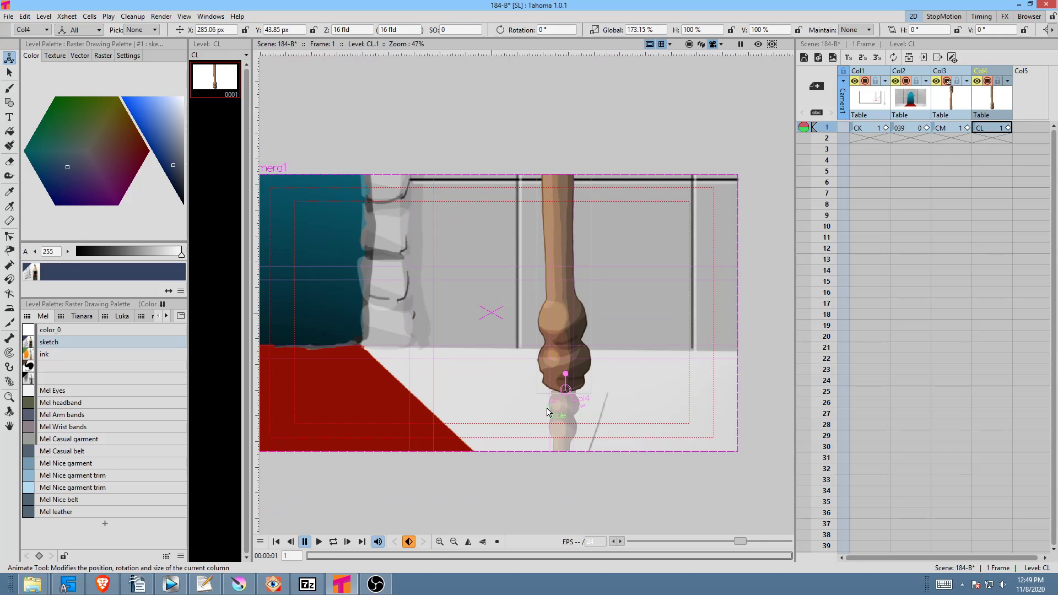
drag(549, 411, 556, 404)
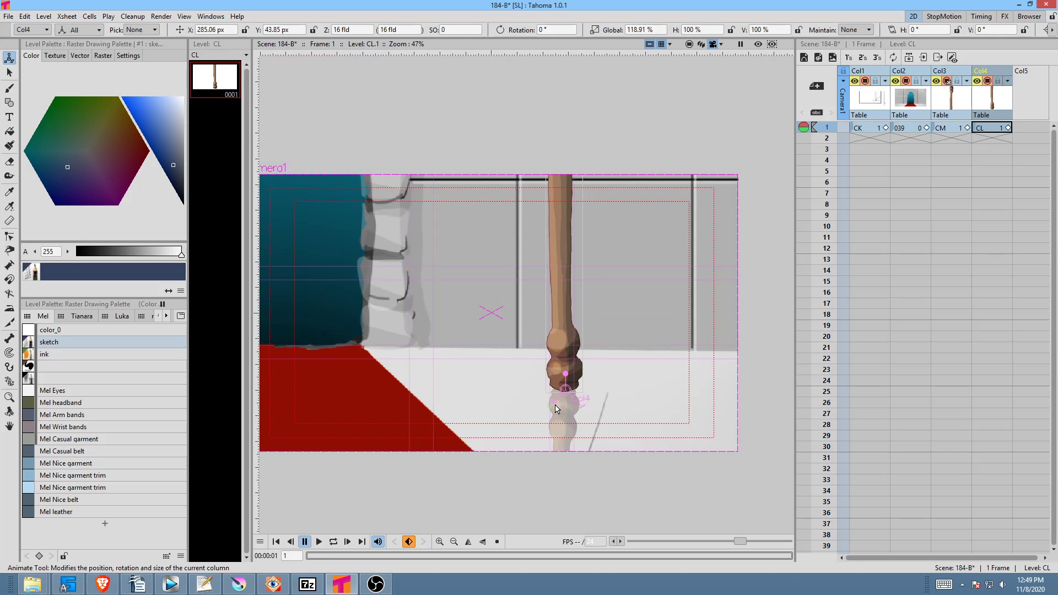
click(689, 44)
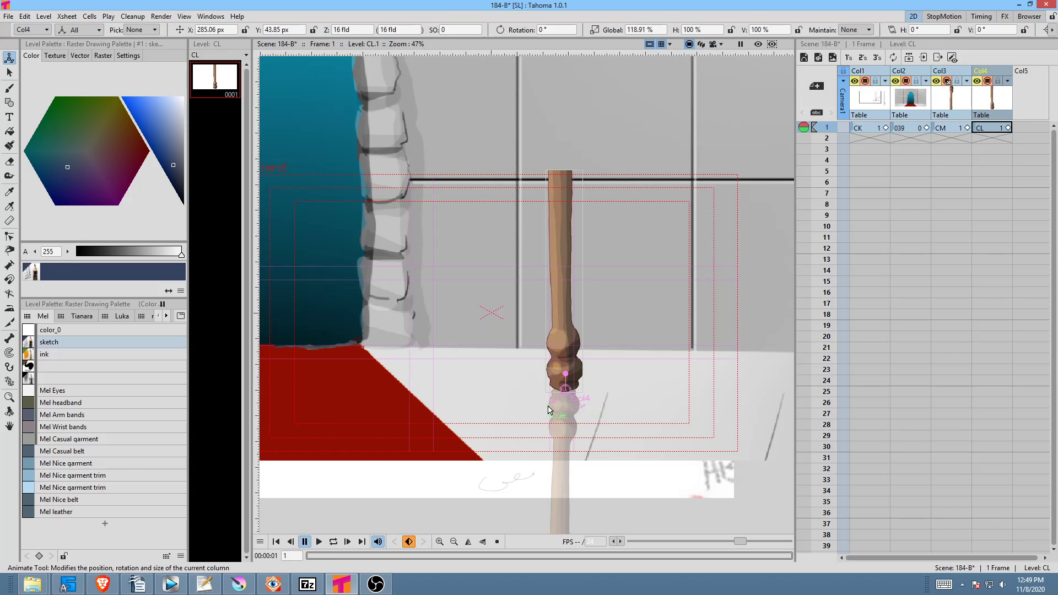
- Fine-tune CL's scale and scale the CM lower leg up to 113.43%
mouse_move(548, 410)
mouse_down()
mouse_move(548, 422)
mouse_move(555, 414)
mouse_up()
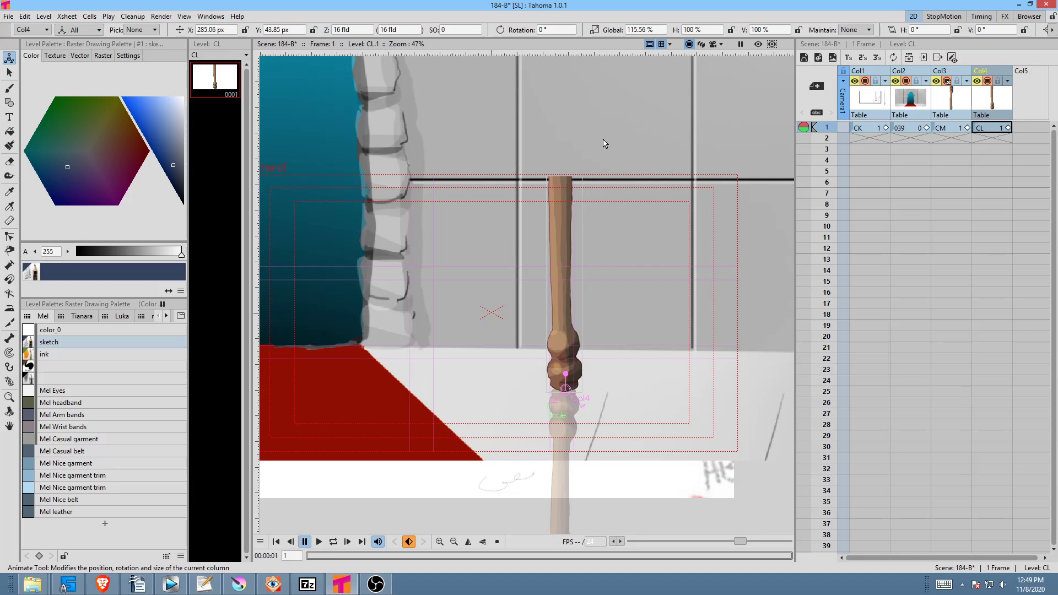
click(957, 106)
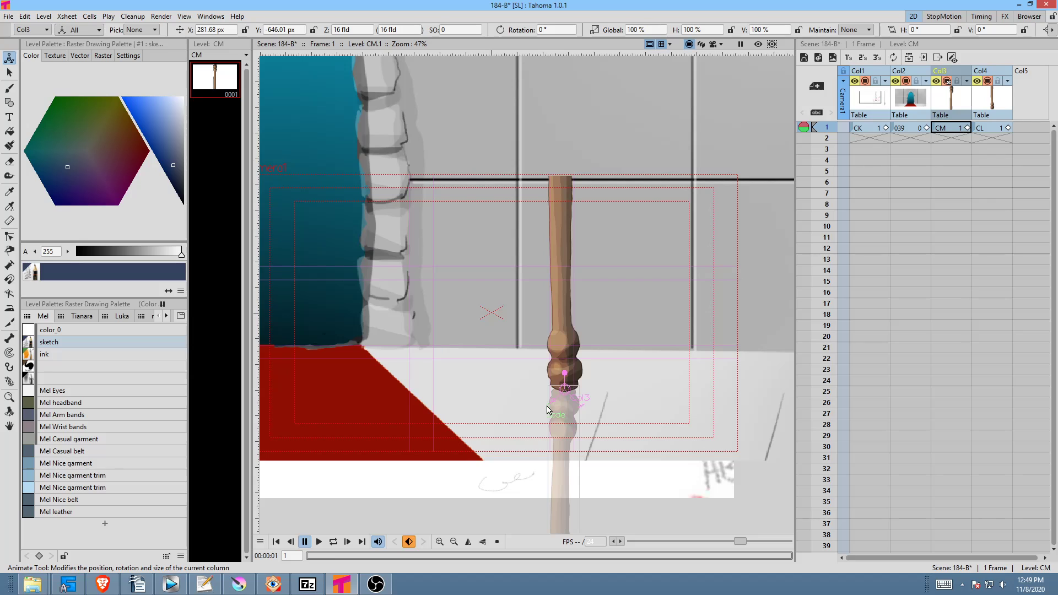
drag(548, 413, 554, 416)
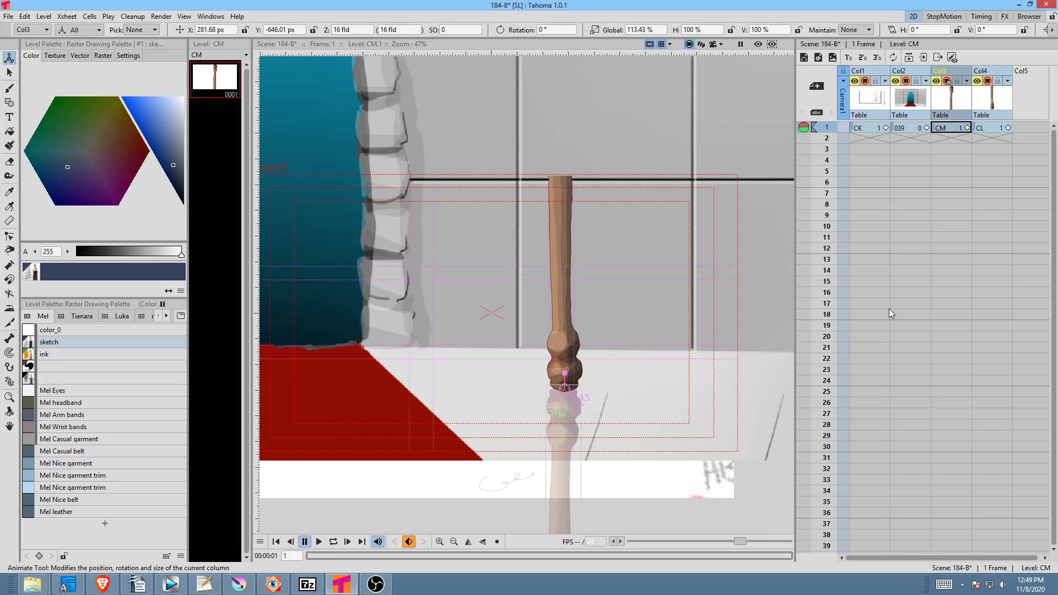
- Return to the camera-only view, recentre it, and select the Col2 background column
click(714, 46)
drag(626, 324, 676, 301)
scroll(678, 303, down, 1)
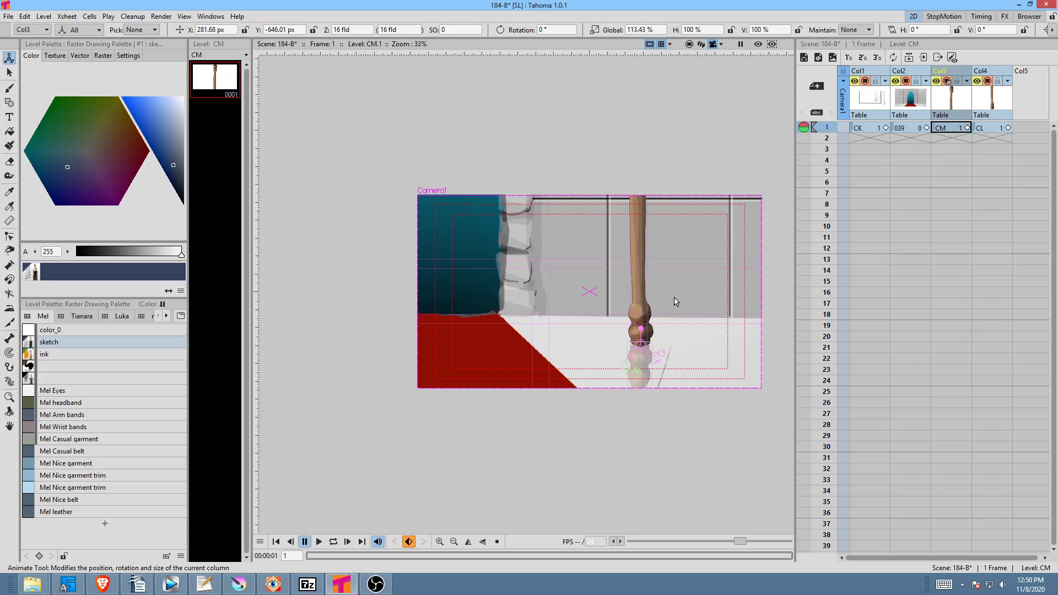
click(910, 99)
- Move the Col2 doorway background to X -1303.25, Y 1029.99 px and enlarge it to 297.97%
mouse_move(543, 258)
mouse_down()
mouse_move(532, 255)
mouse_move(539, 263)
mouse_up()
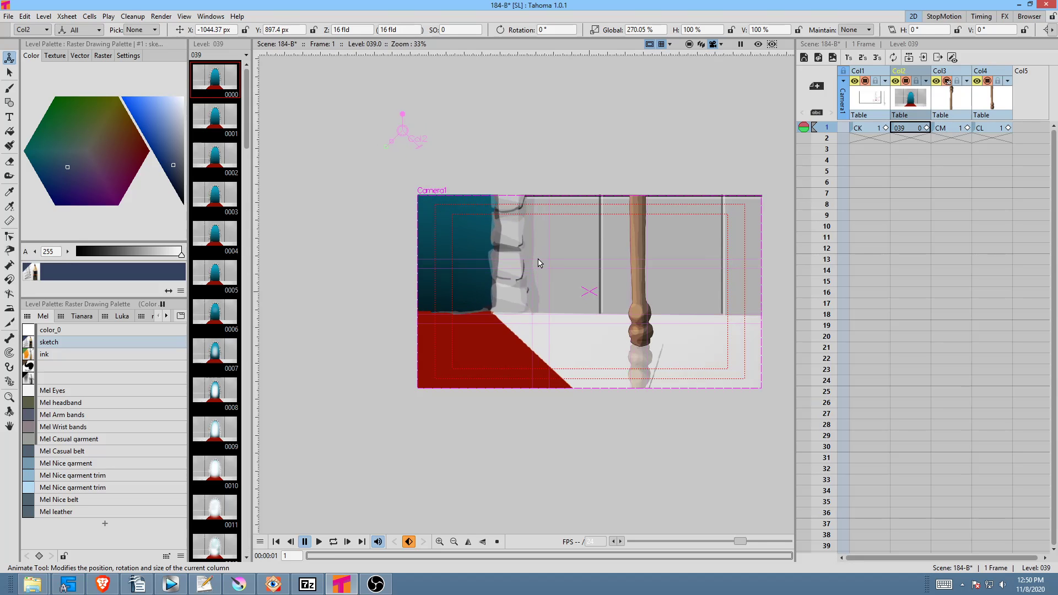
scroll(485, 235, down, 2)
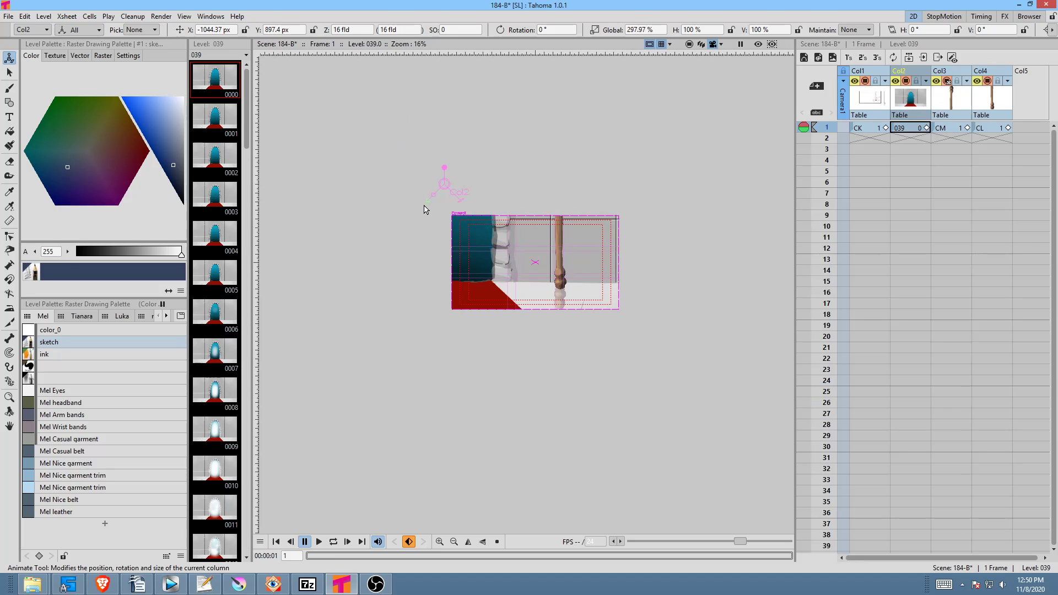
drag(534, 285, 503, 274)
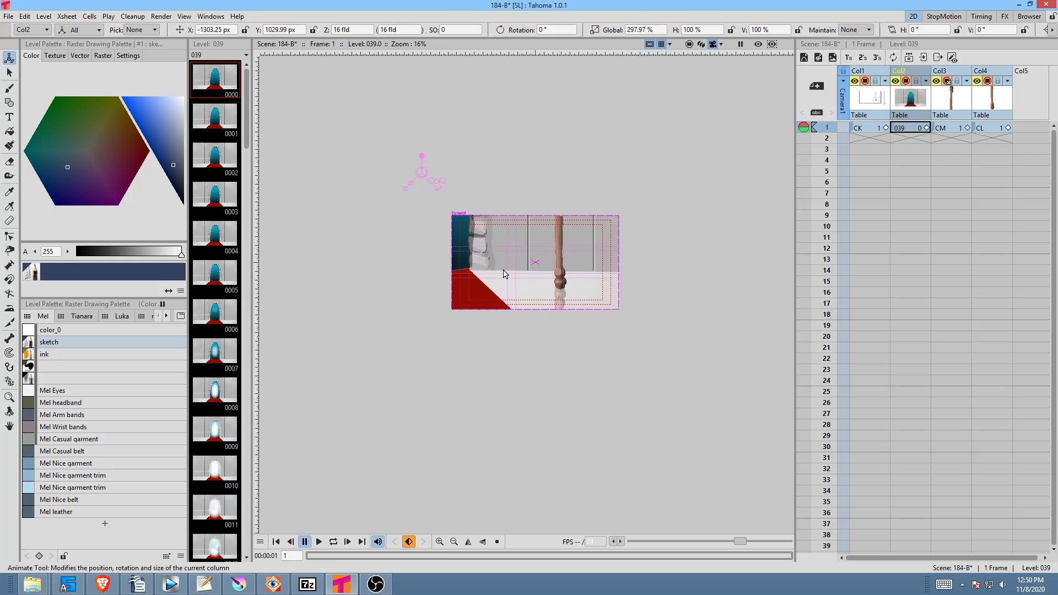
scroll(605, 286, up, 3)
scroll(696, 293, left, 2)
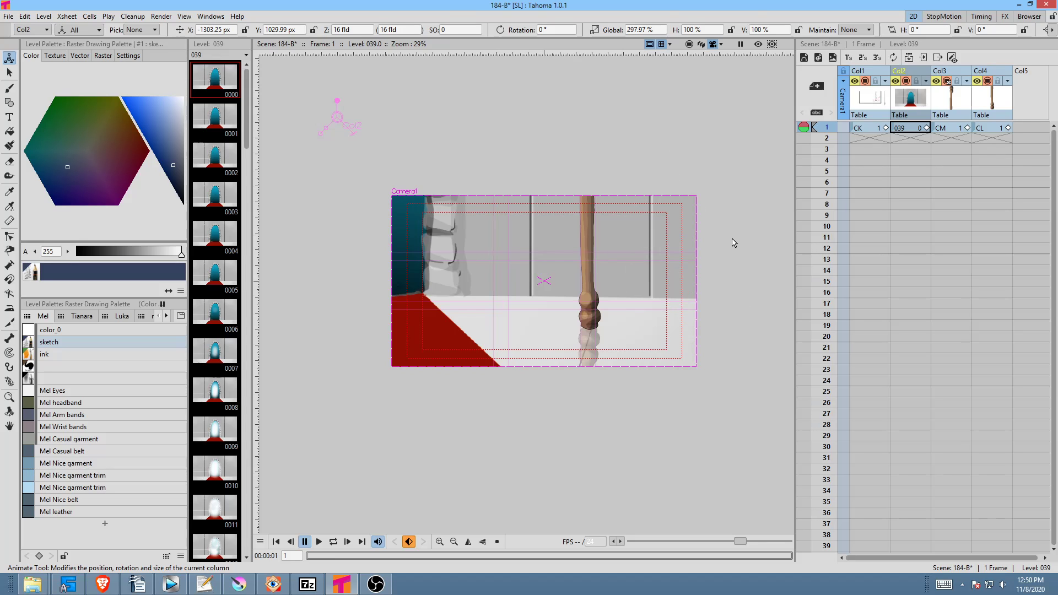
drag(727, 241, 700, 234)
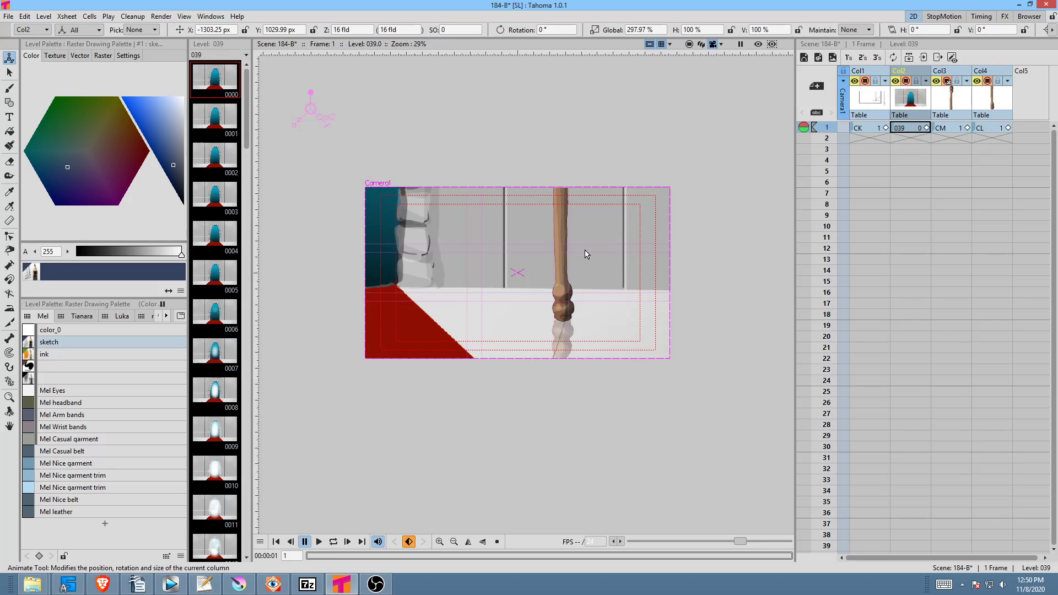
scroll(580, 259, up, 4)
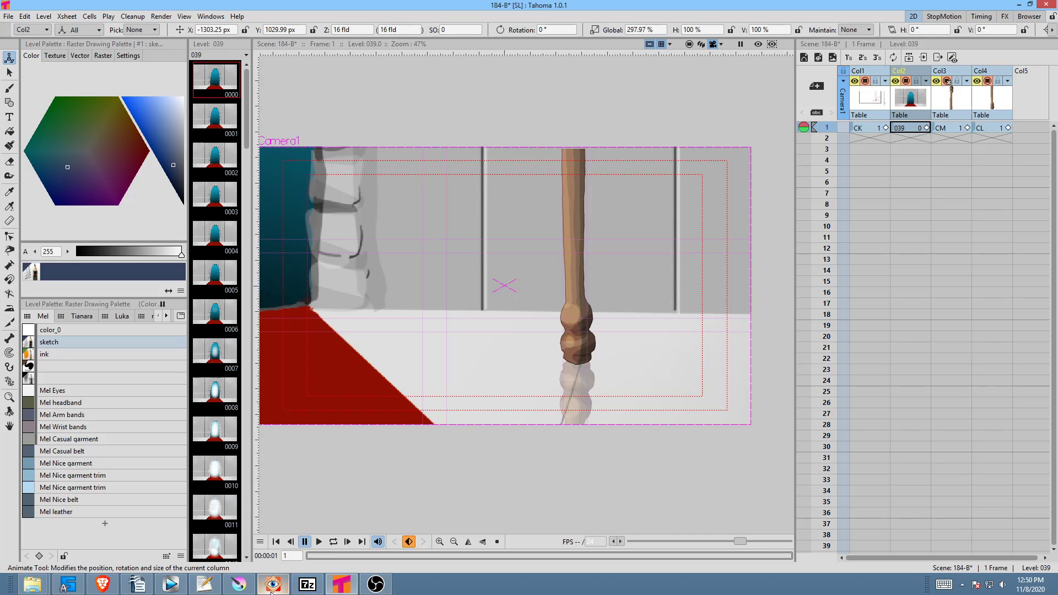
click(219, 74)
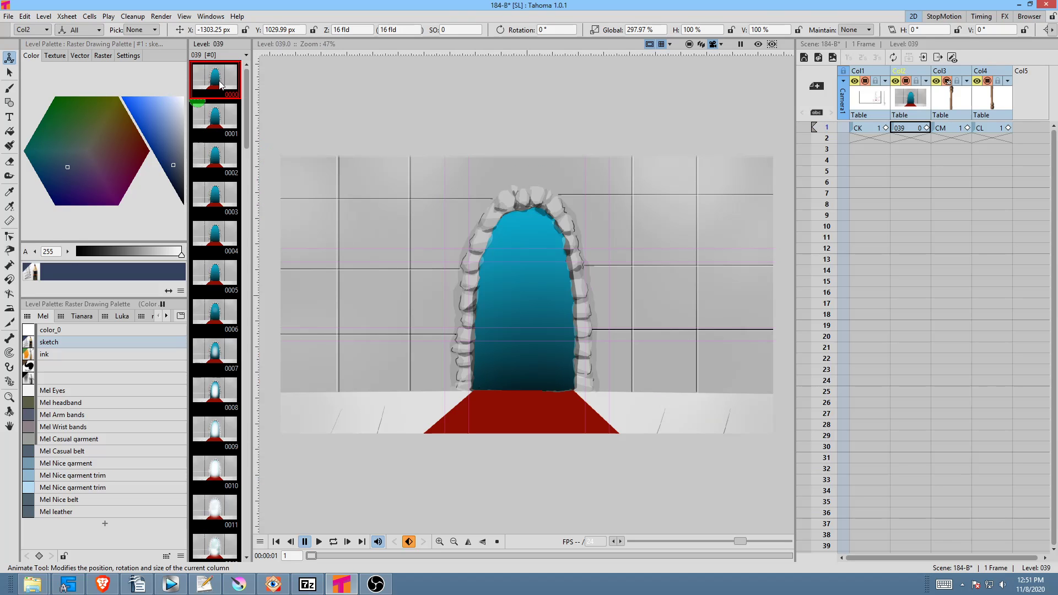
click(8, 16)
click(23, 54)
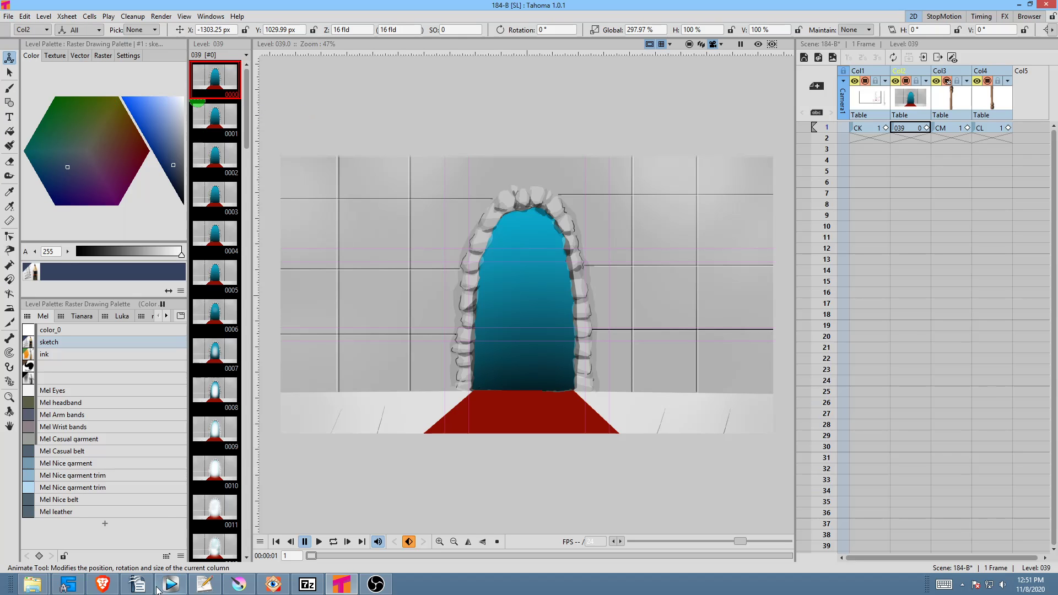
mouse_move(105, 588)
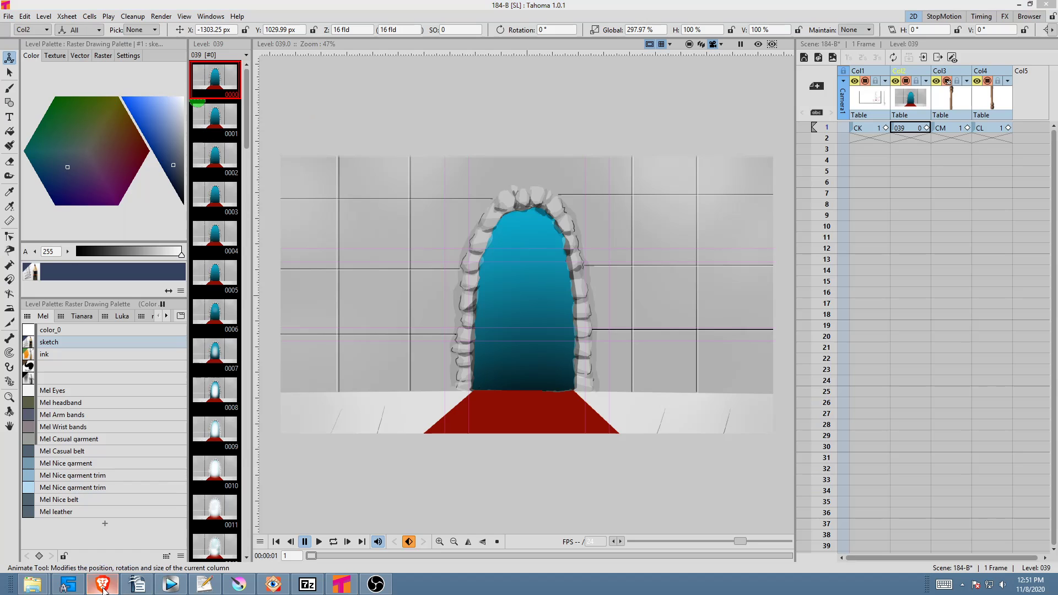
click(281, 588)
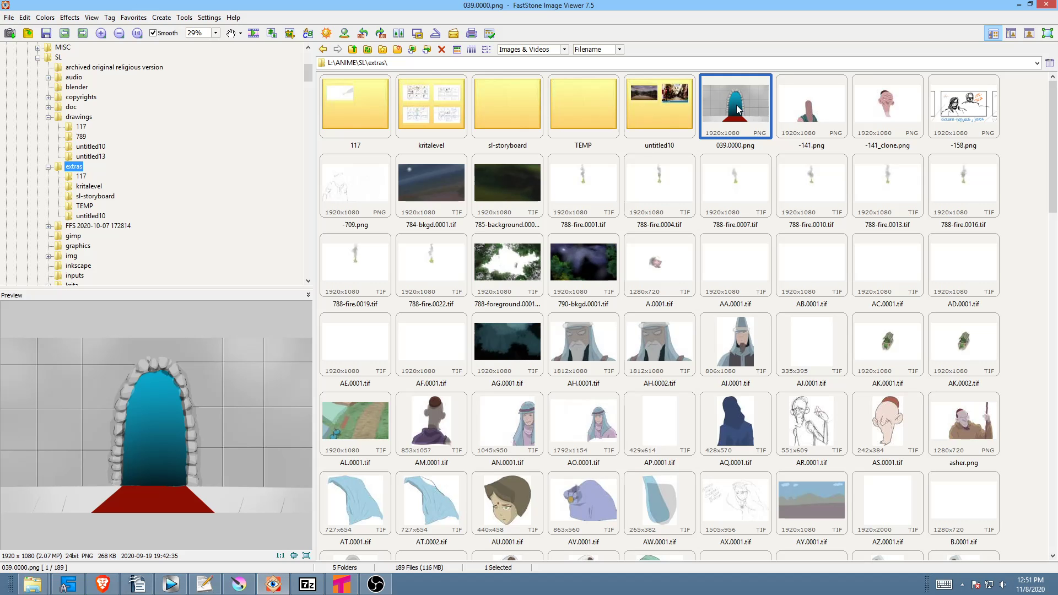
mouse_move(341, 587)
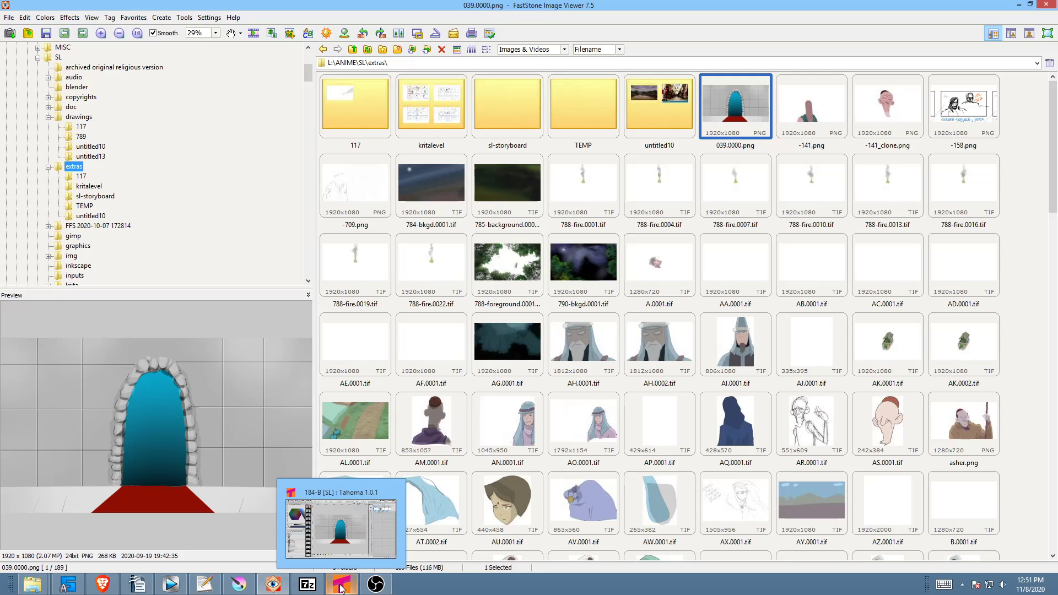
click(341, 588)
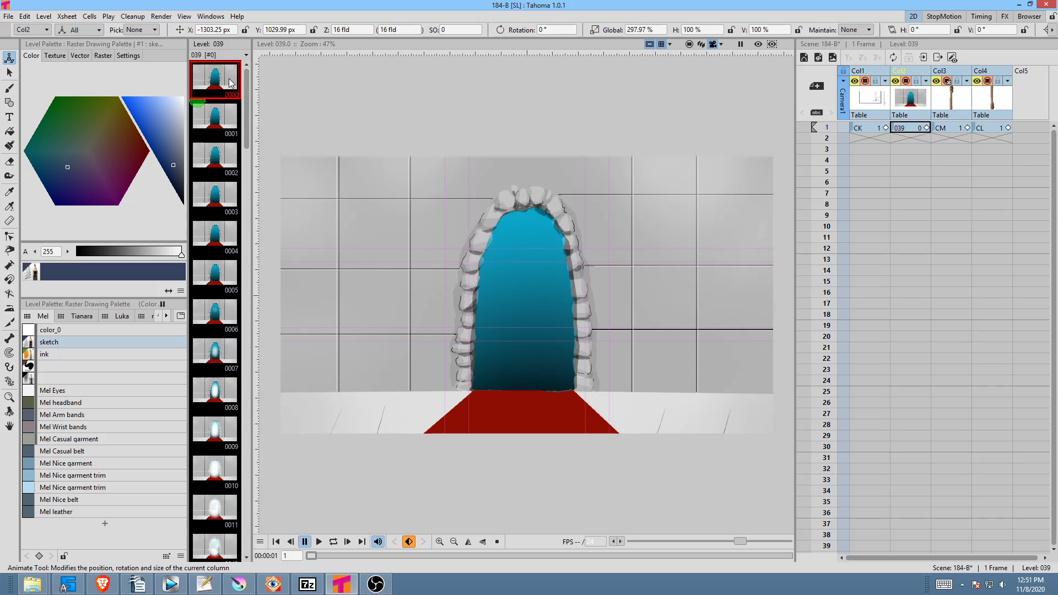
click(220, 123)
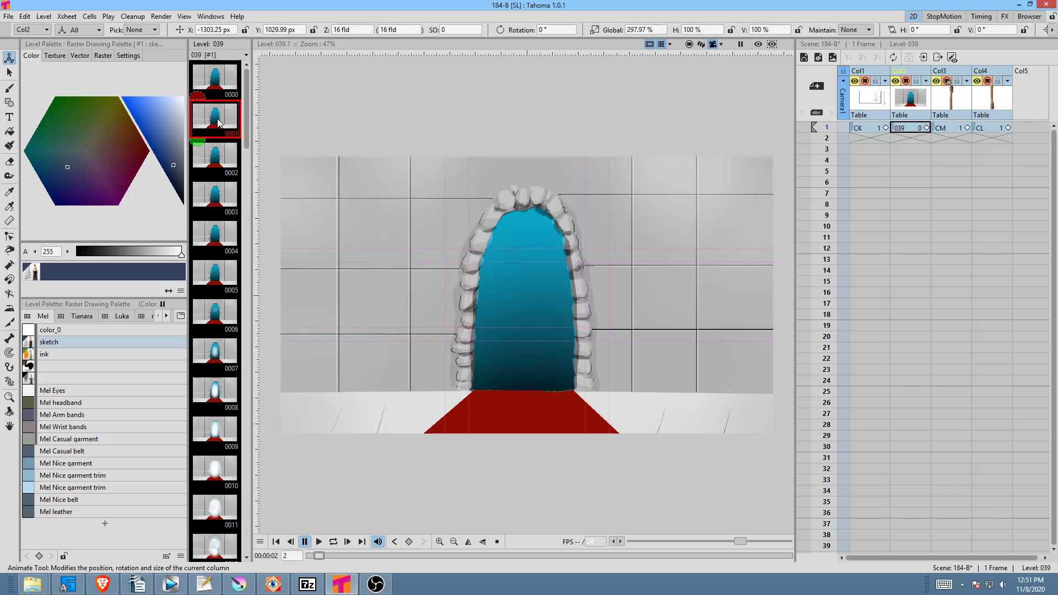
click(216, 169)
click(215, 200)
click(214, 233)
click(218, 257)
click(216, 298)
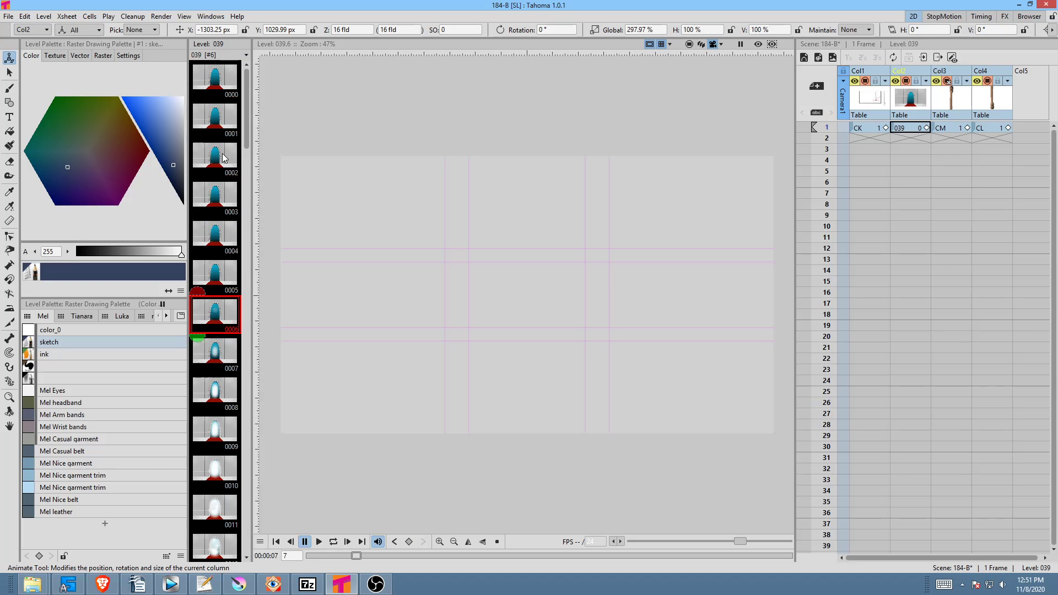
key(Down)
click(208, 320)
click(212, 279)
click(213, 243)
click(218, 203)
click(211, 167)
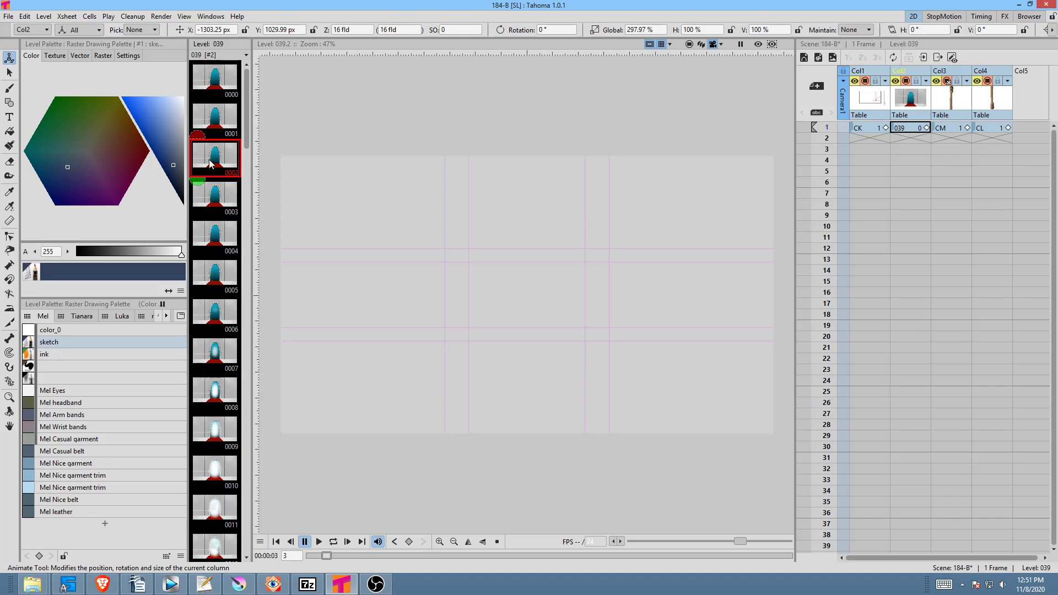
click(217, 128)
click(217, 81)
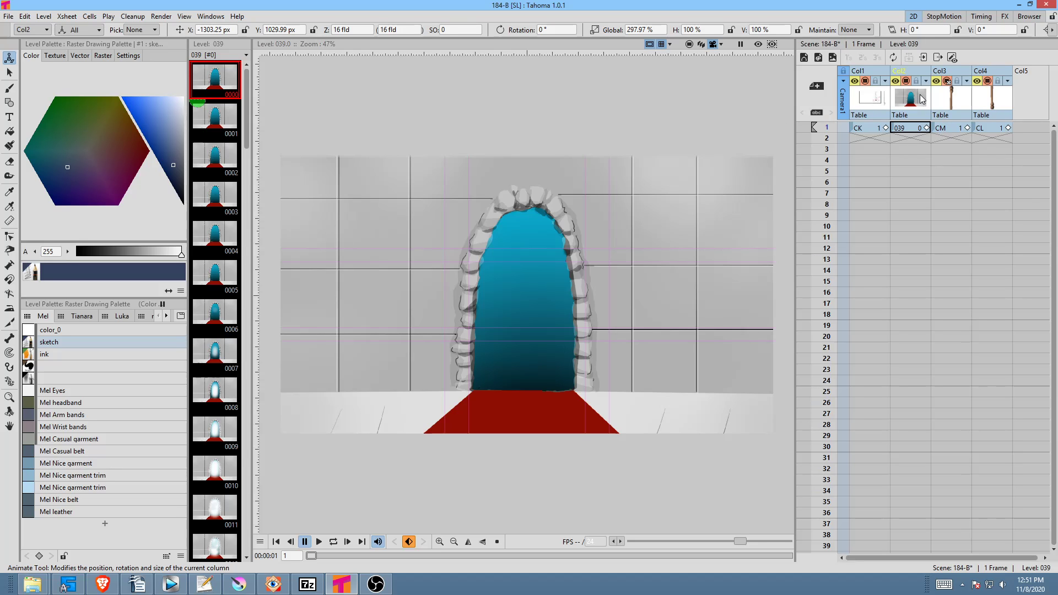
- Switch between Col1 to Col4 and view the archway level's first frame
click(870, 100)
click(911, 104)
click(951, 105)
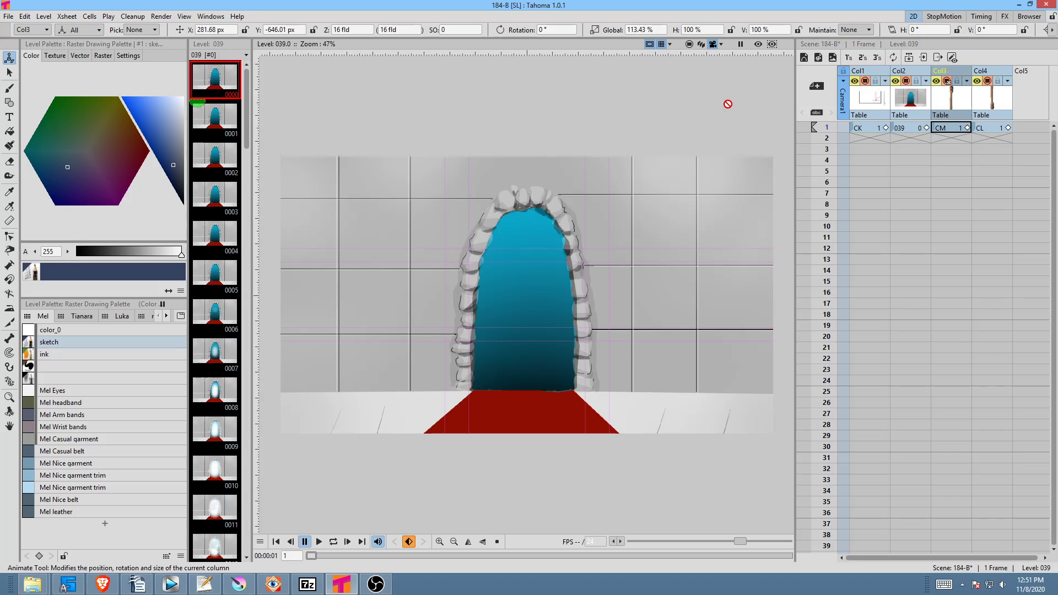
click(990, 131)
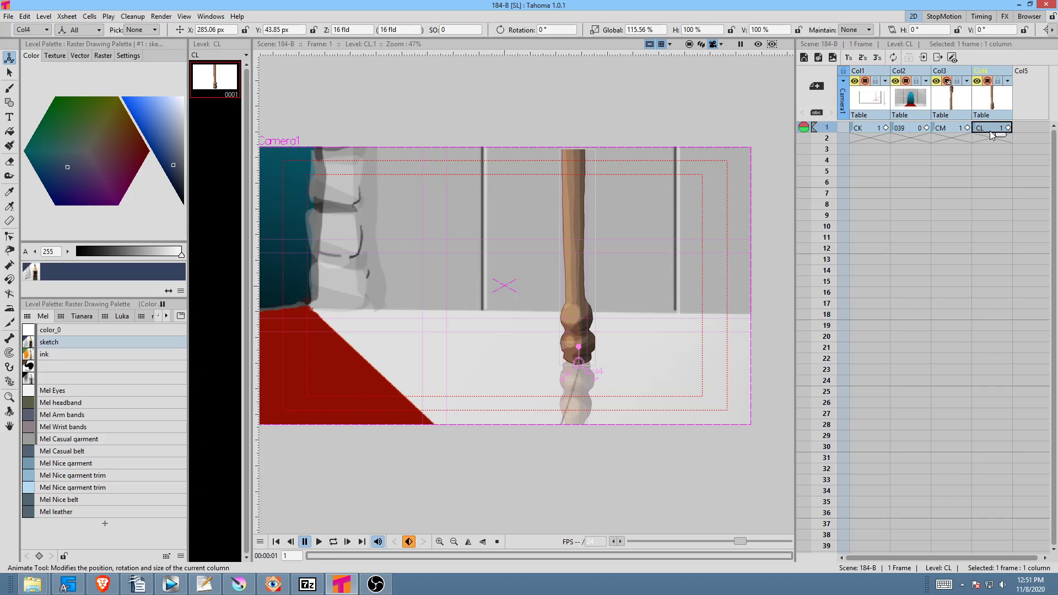
click(927, 107)
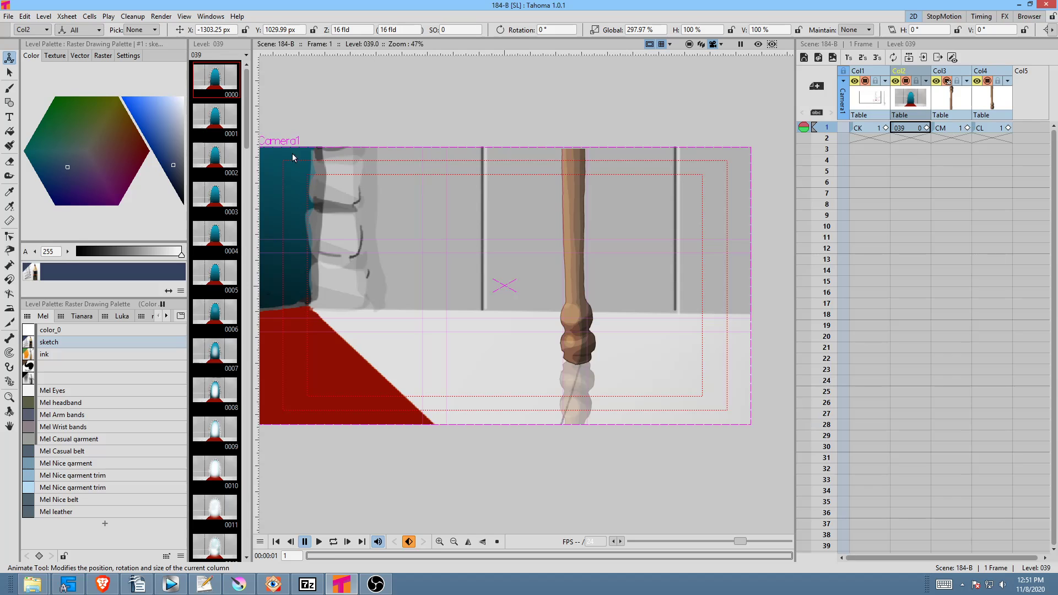
drag(208, 79, 817, 134)
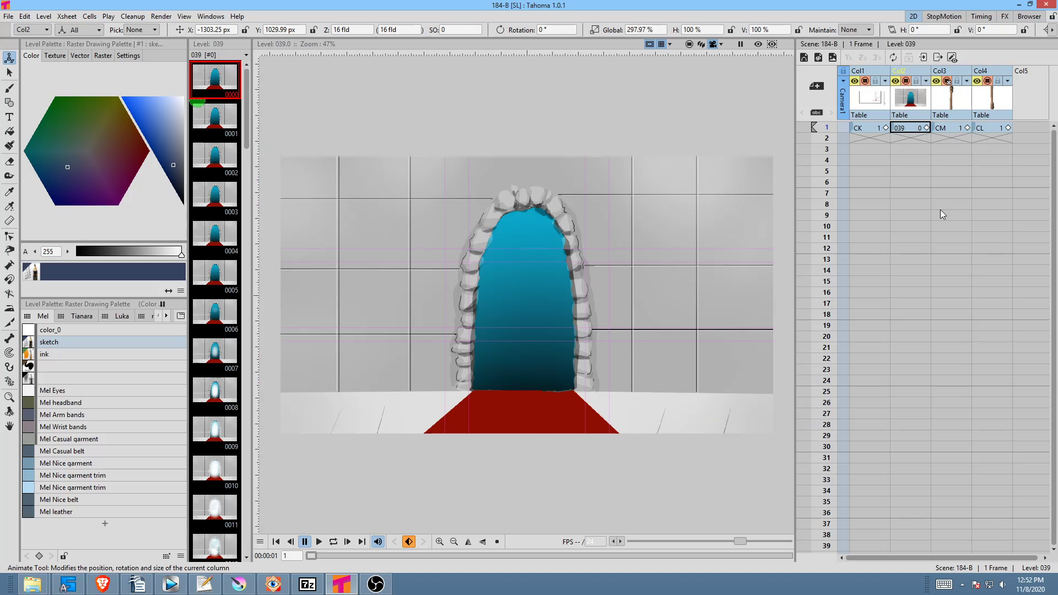
- Select row 1 across all four columns, from CK through CL
click(956, 101)
click(996, 103)
click(957, 103)
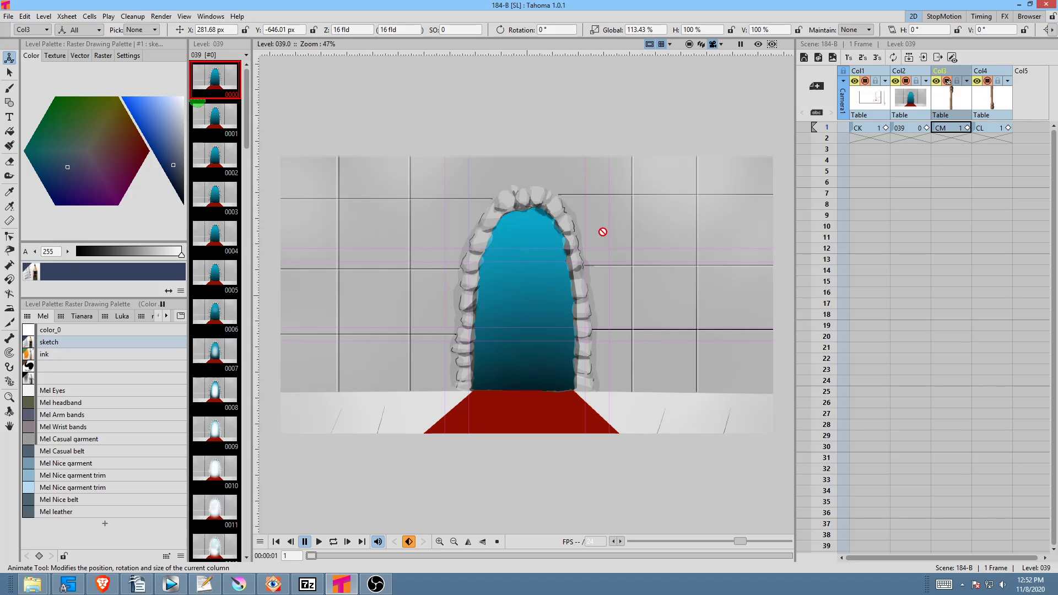
click(989, 129)
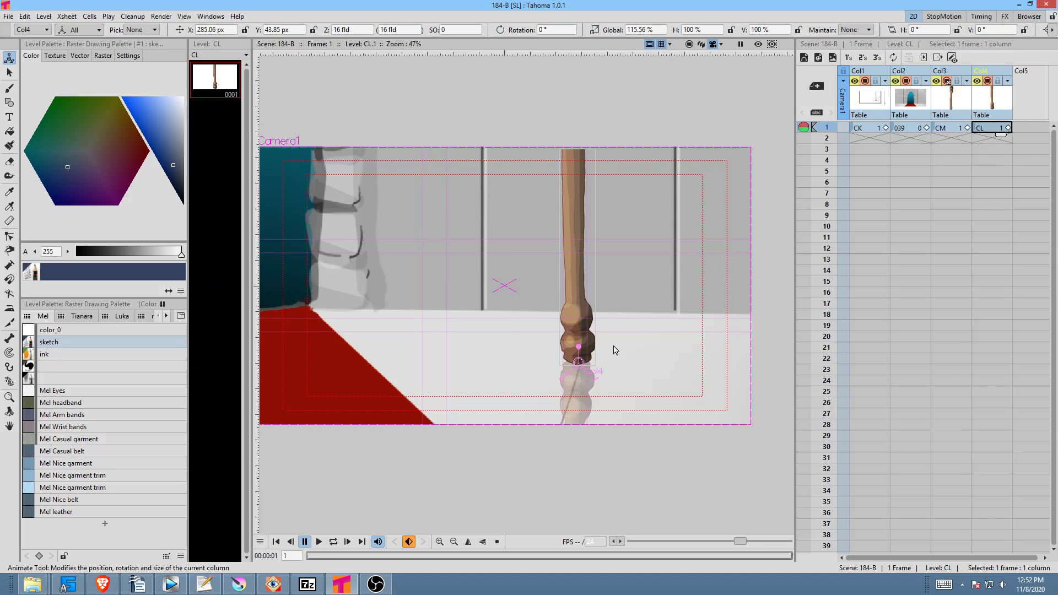
click(858, 130)
shift+click(996, 128)
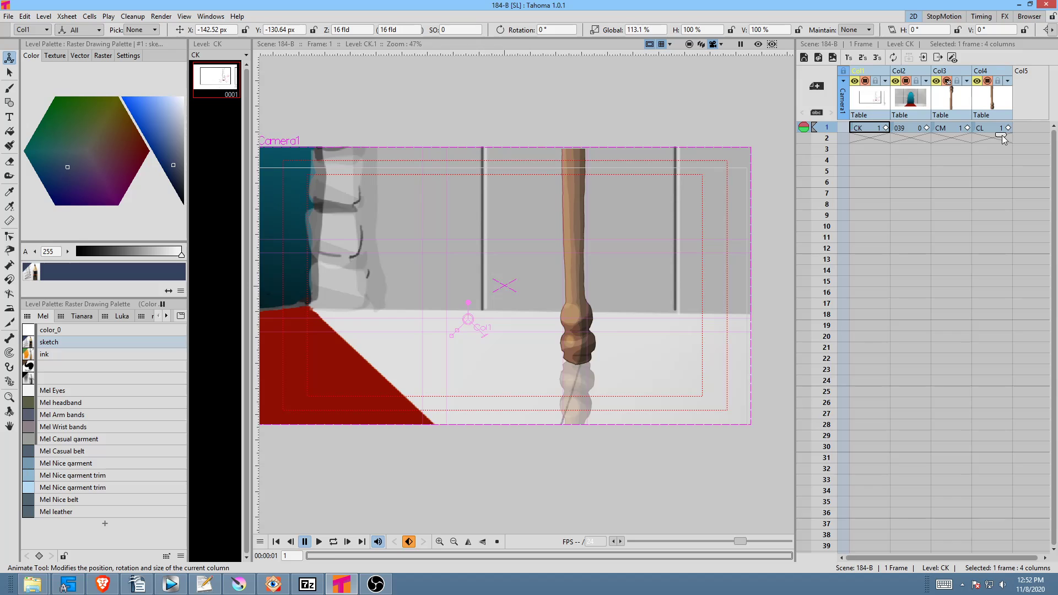
- Extend the CK, 039, CM and CL row-1 drawings down through frame 32
drag(1002, 149, 954, 478)
drag(958, 471, 957, 480)
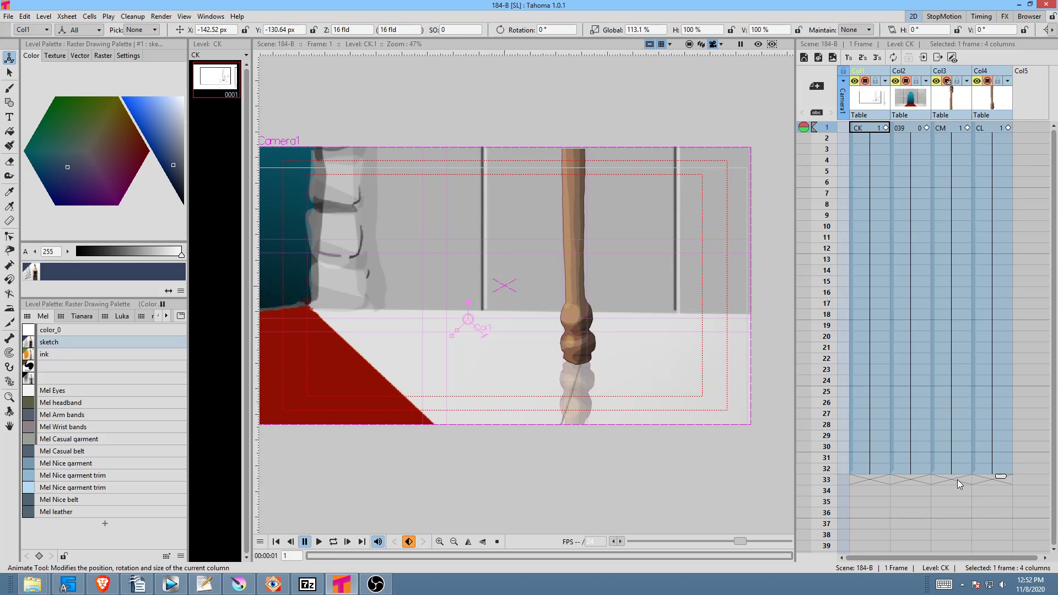
click(71, 17)
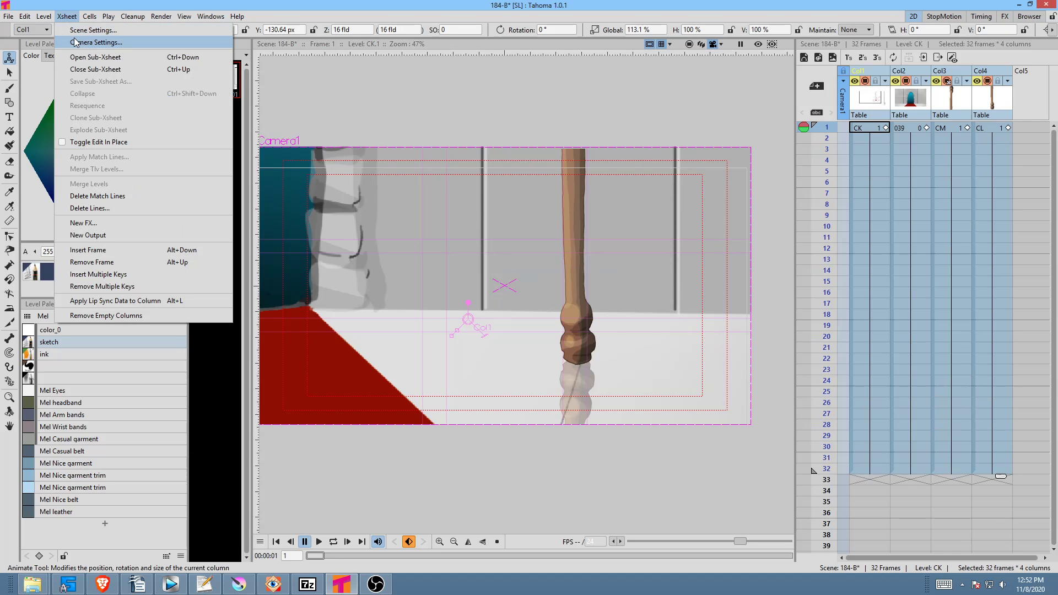
- Check the camera settings, then change the scene frame rate from 24 to 8 fps
click(76, 43)
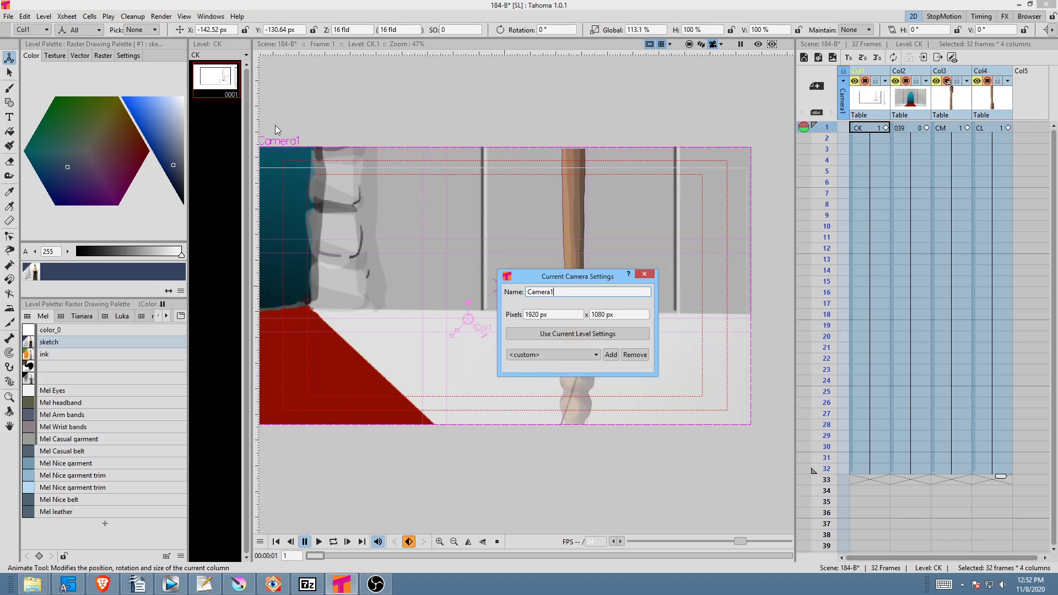
click(644, 274)
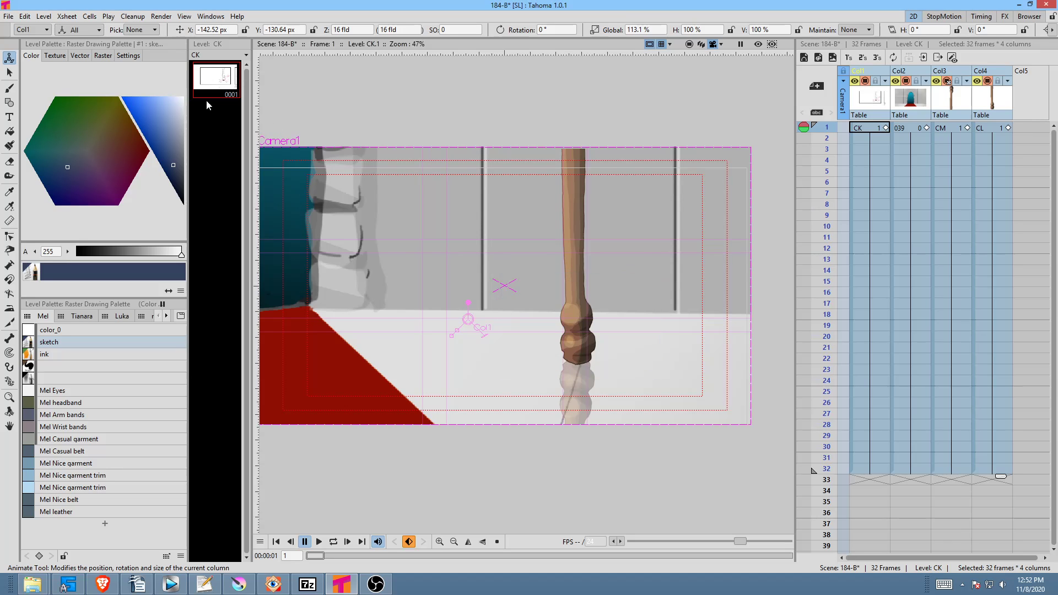
click(69, 20)
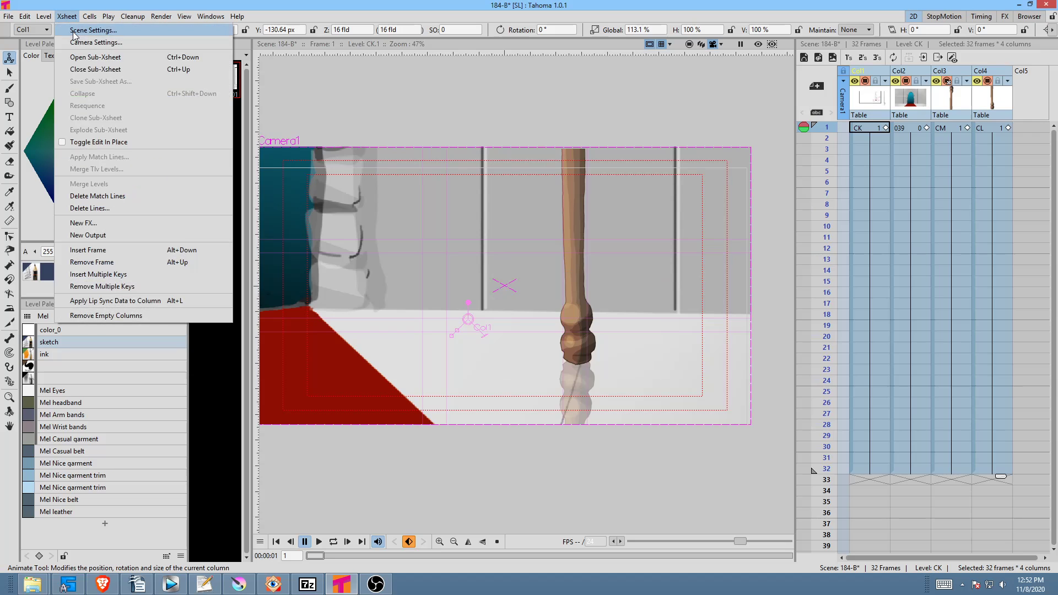
click(73, 31)
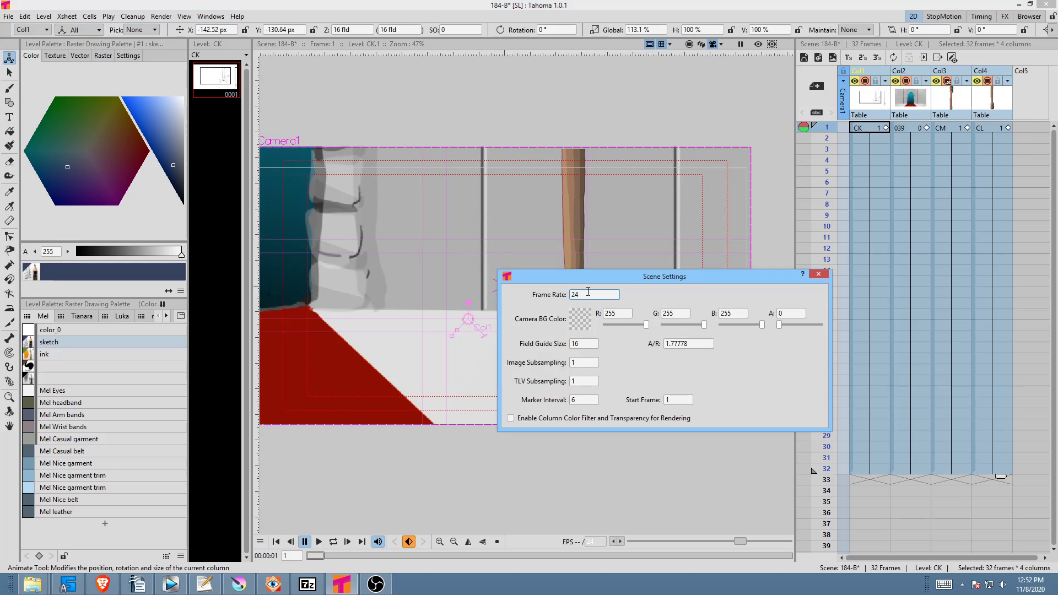
drag(580, 295, 569, 296)
text(8)
click(813, 271)
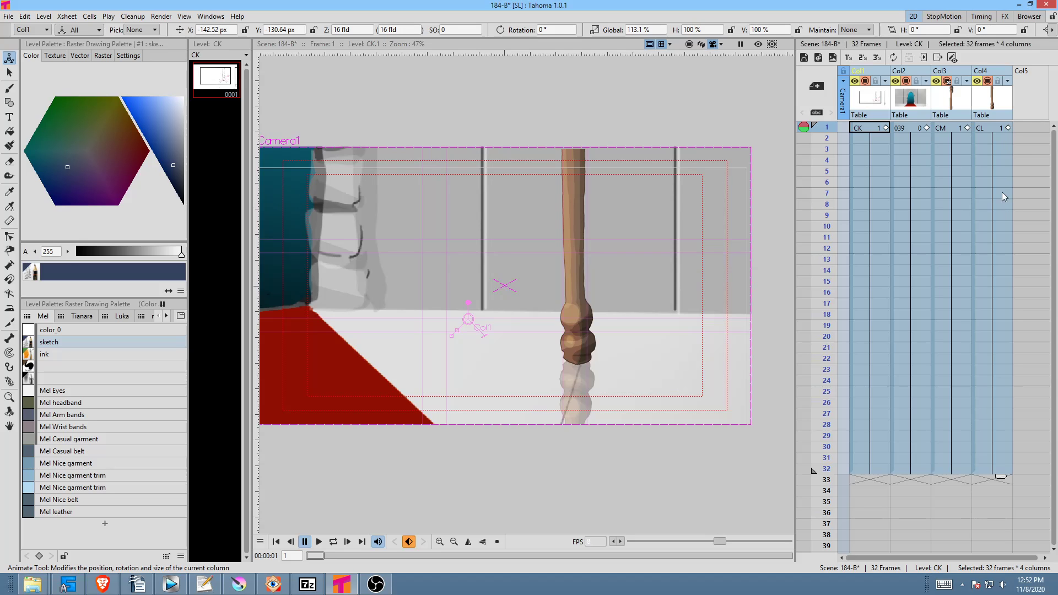
click(1007, 128)
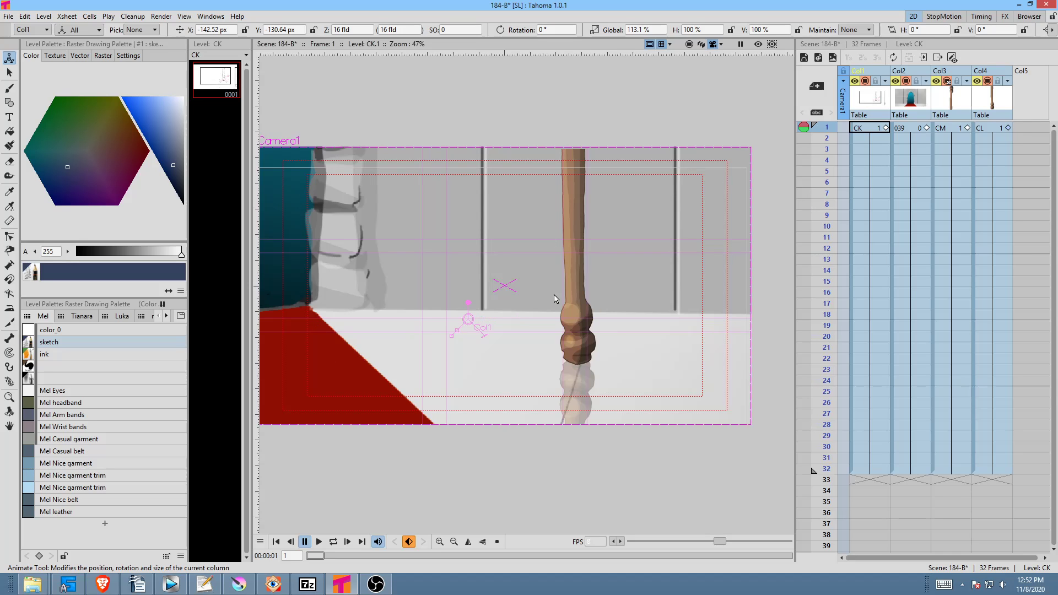
- Key the CL arm column at frame 8 and raise the leg in a key at frame 10
click(995, 104)
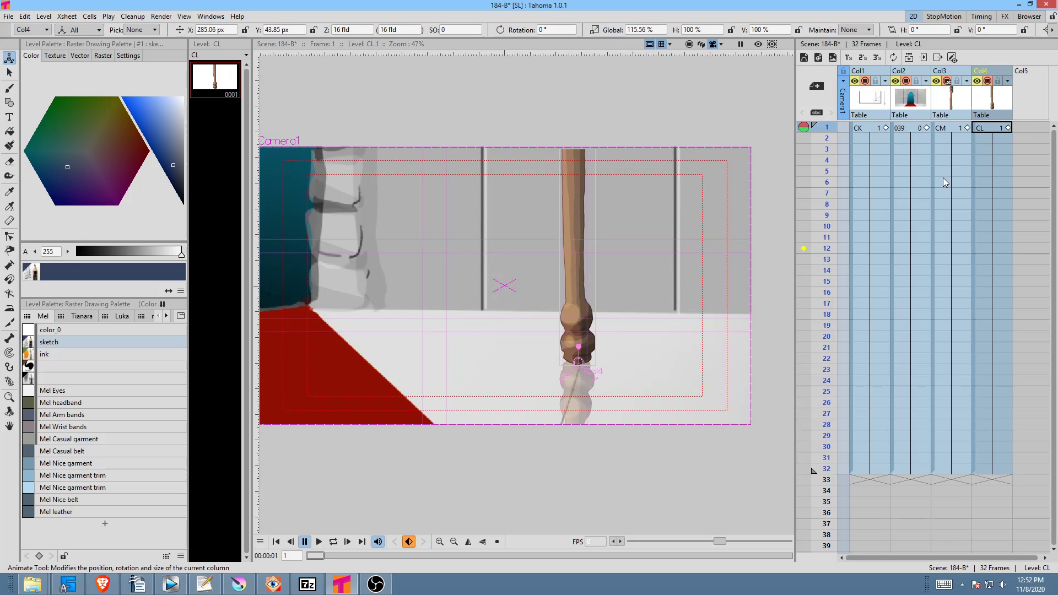
click(989, 130)
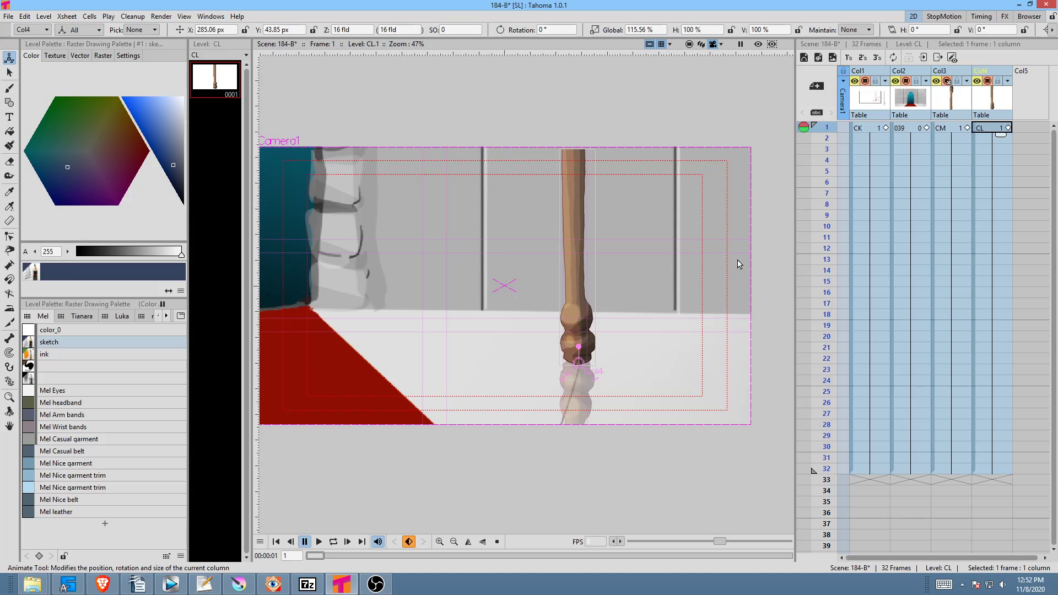
click(1009, 127)
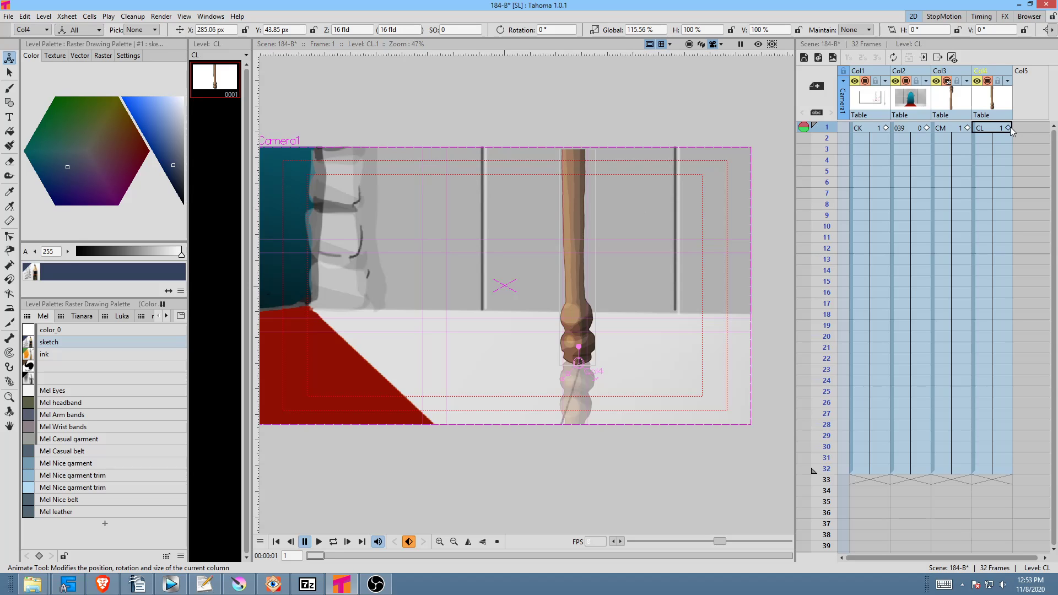
click(1008, 205)
click(1008, 205)
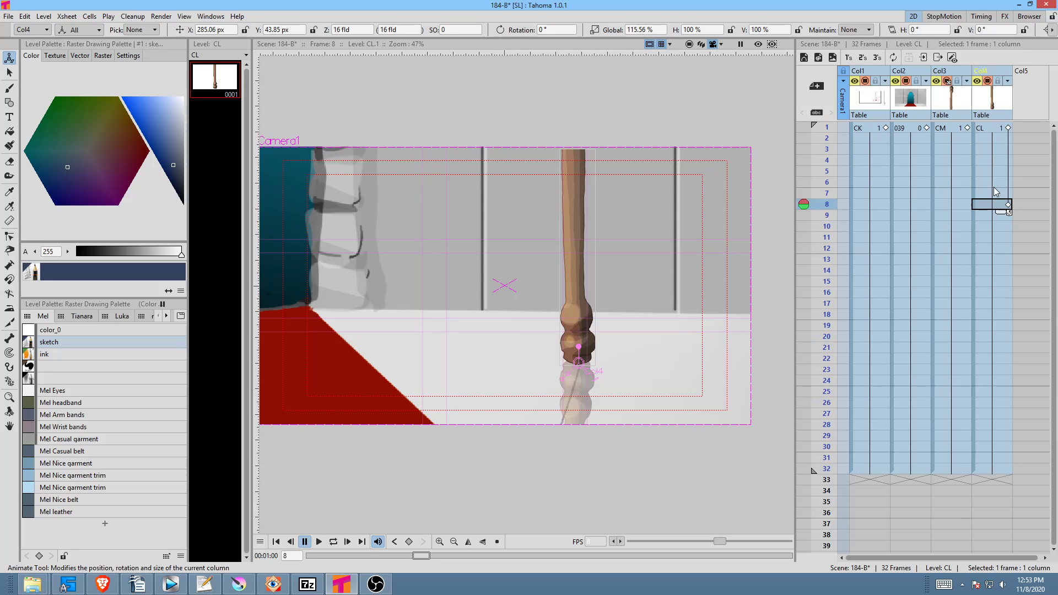
drag(827, 133, 821, 225)
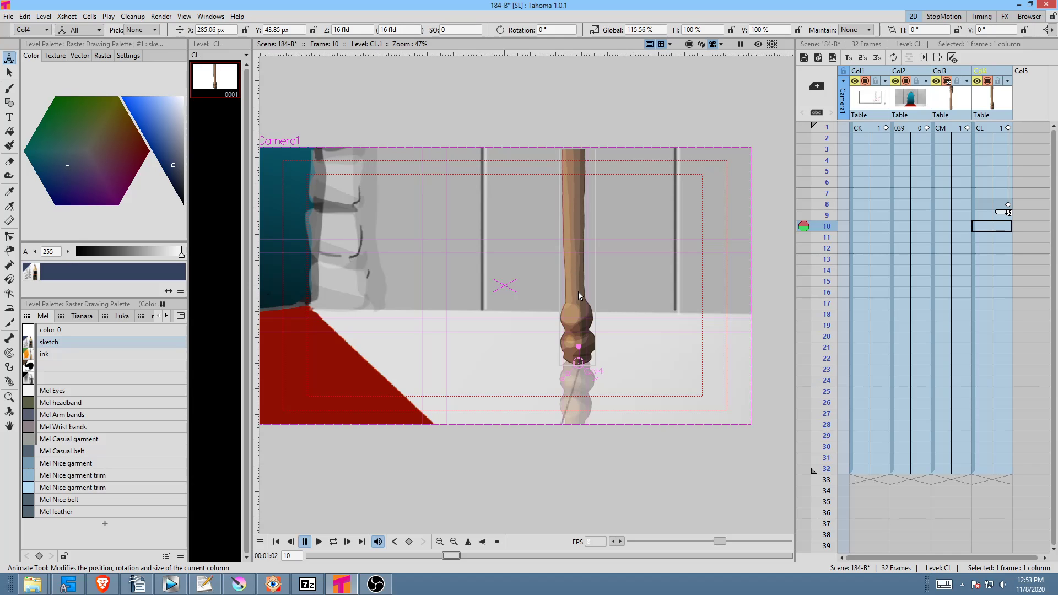
drag(576, 287, 577, 243)
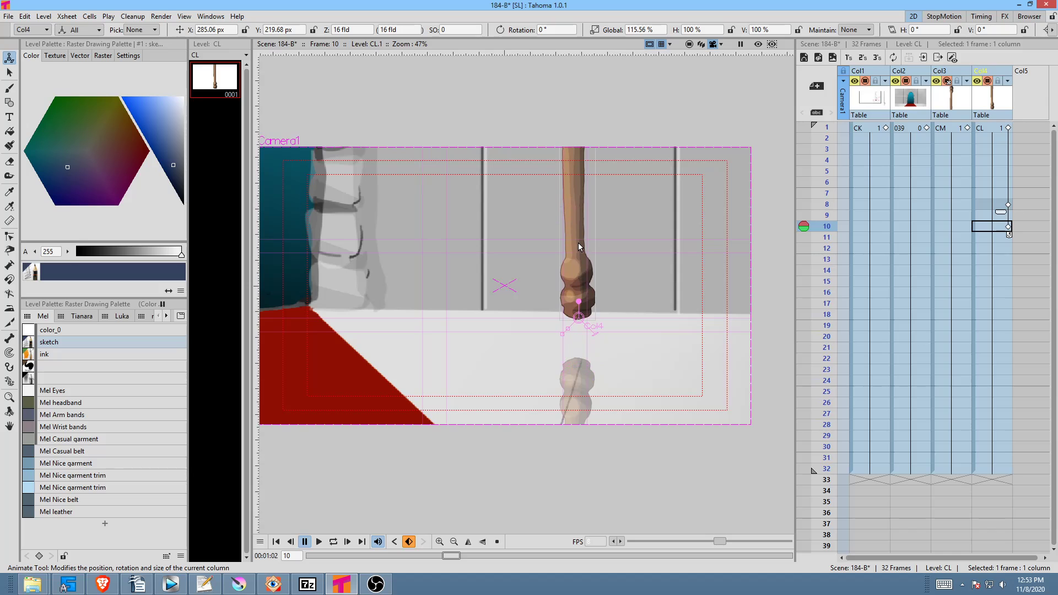
- Set a CL keyframe at frame 12 and scrub through the frames to check the motion
click(1007, 249)
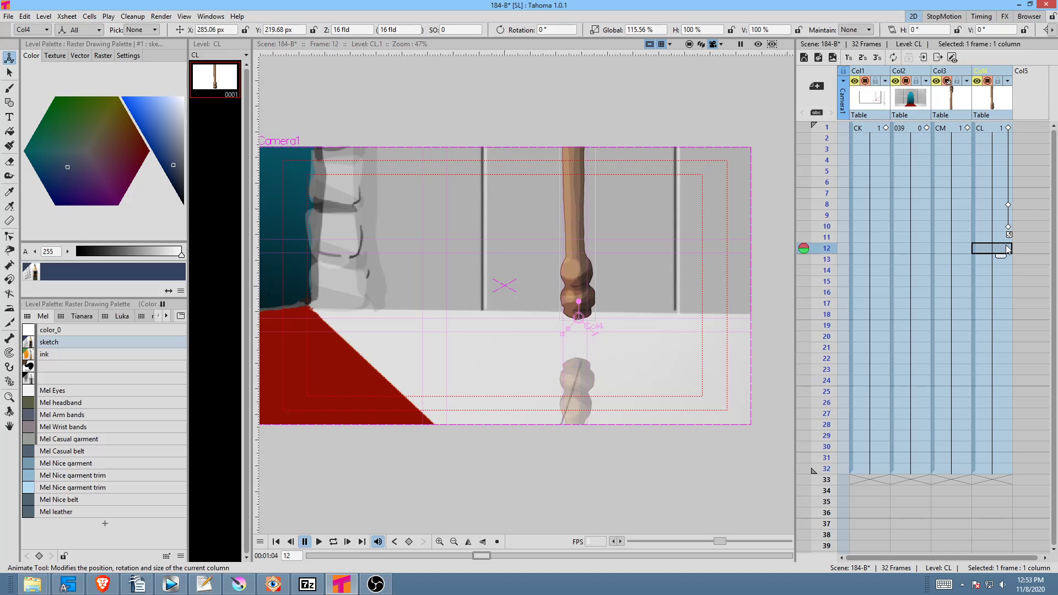
click(1007, 205)
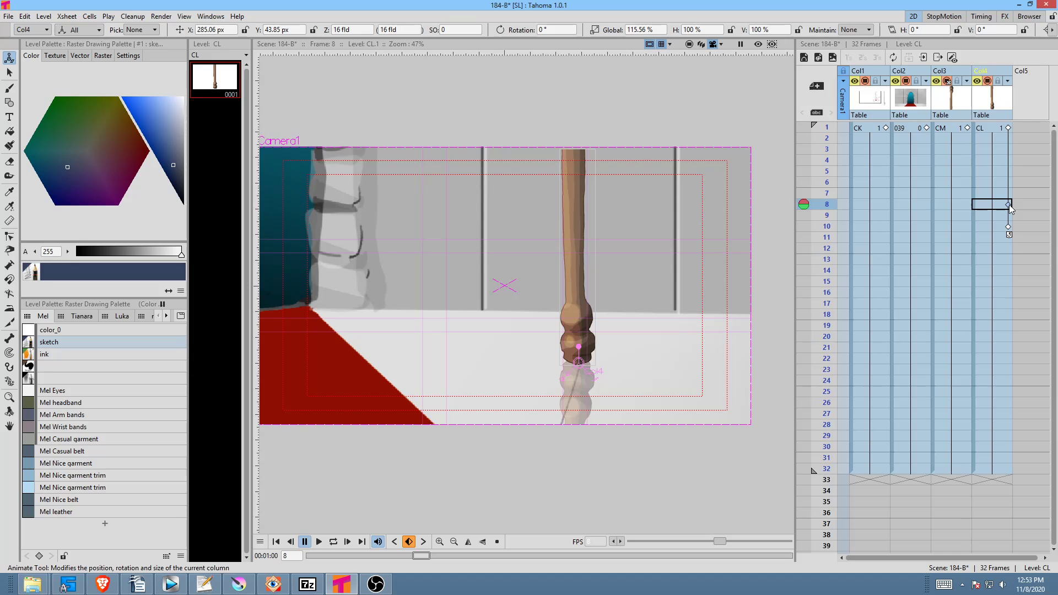
click(1007, 249)
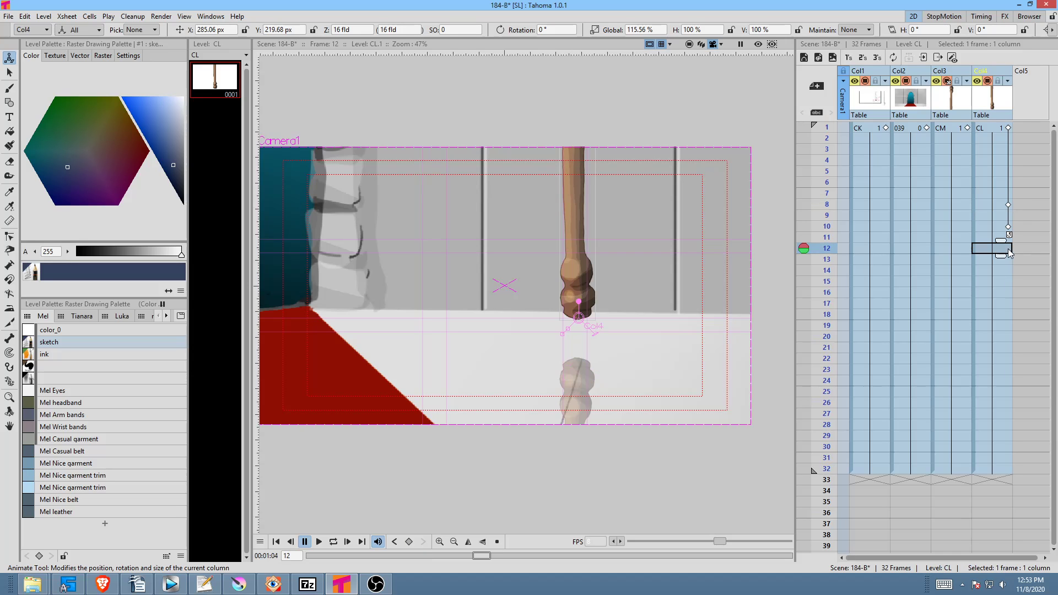
click(1008, 249)
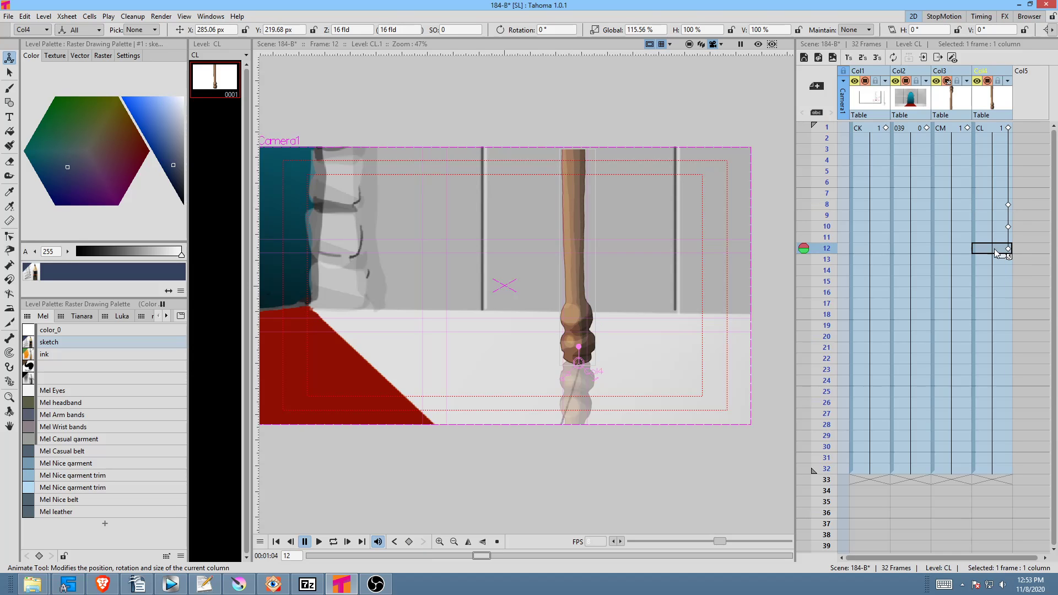
mouse_move(826, 177)
mouse_down()
mouse_move(821, 316)
mouse_move(826, 227)
mouse_up()
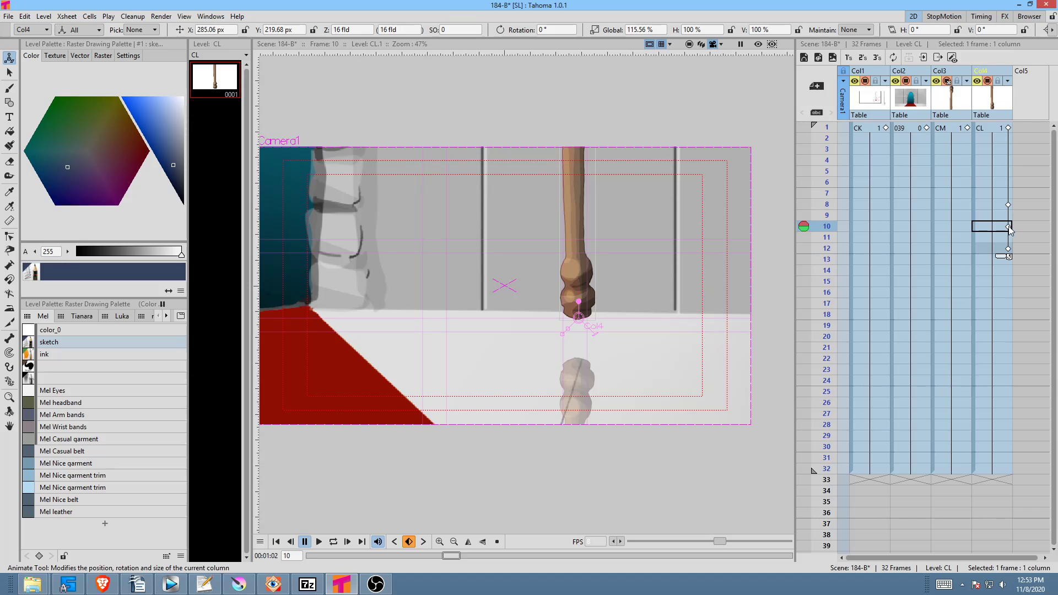
click(1008, 250)
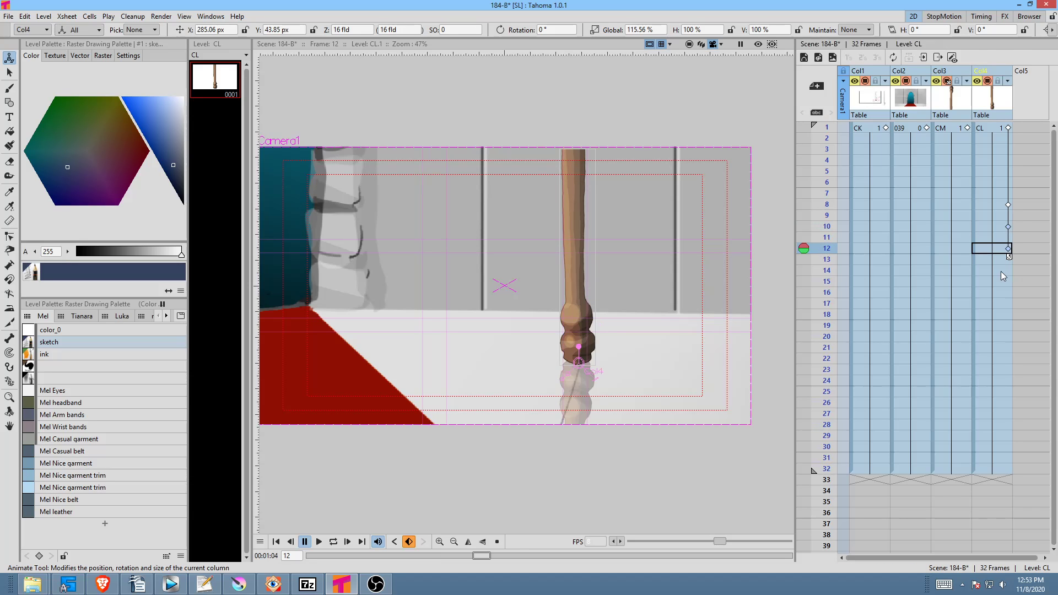
- Paste CL keys at frames 14 and 16, then preview the animation looping from frame 1
click(1001, 271)
key(ctrl+v)
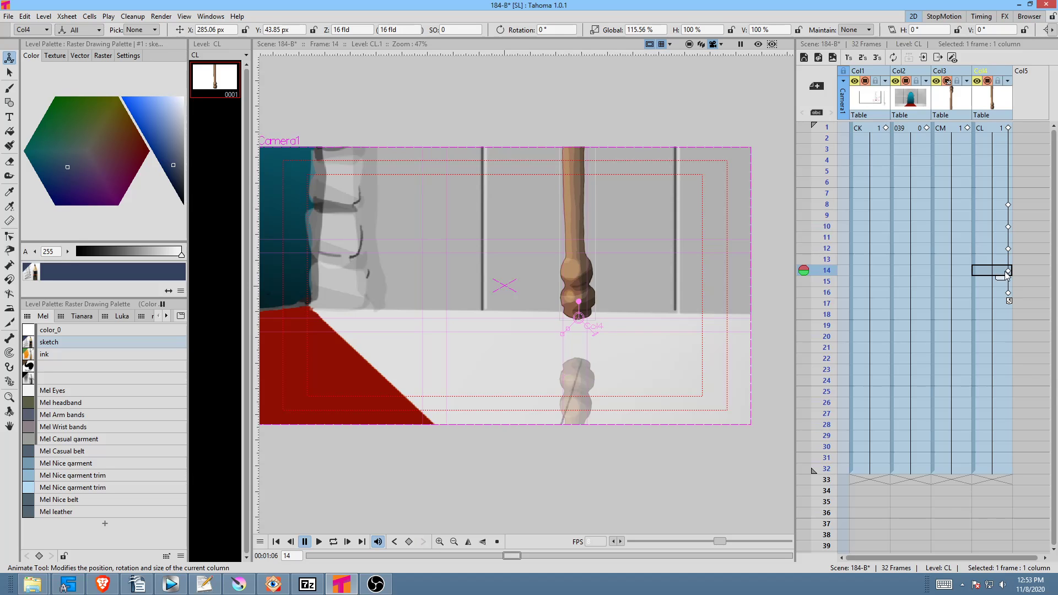
click(825, 127)
key(l)
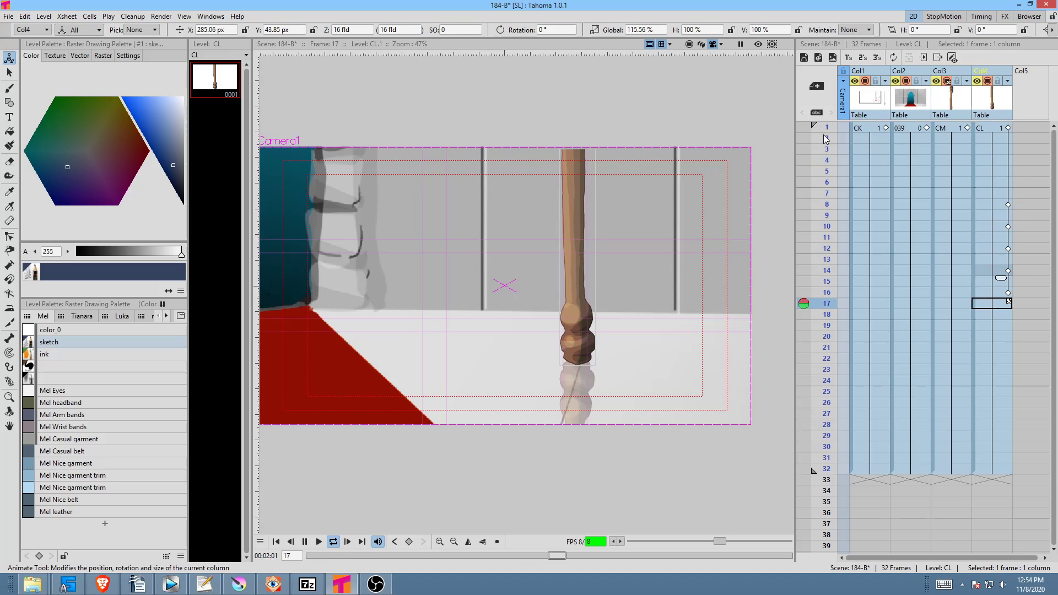
key(l)
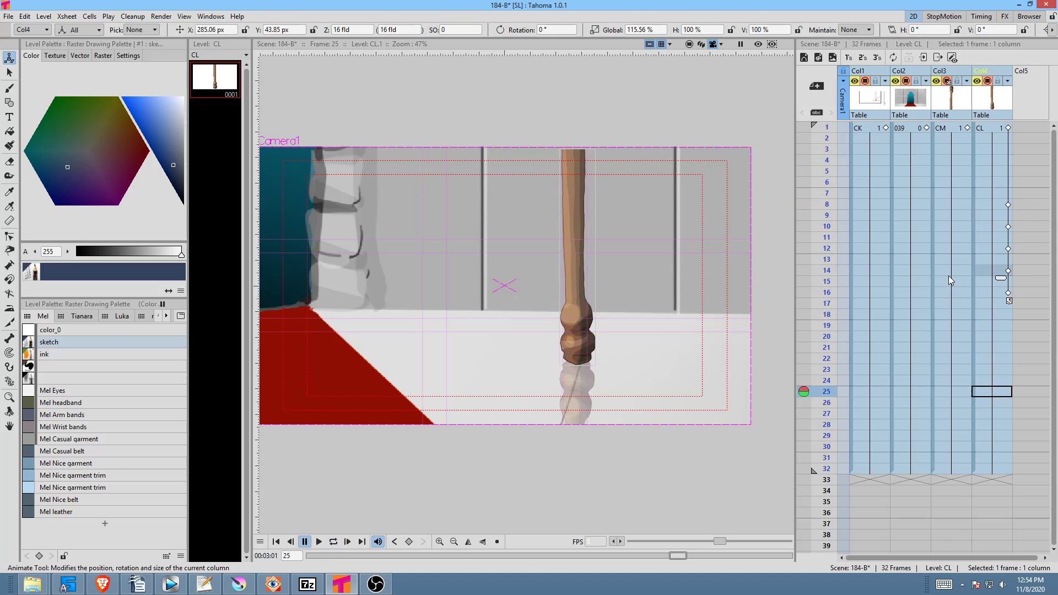
- Select the CM column and set a keyframe at frame 8
click(954, 127)
click(958, 203)
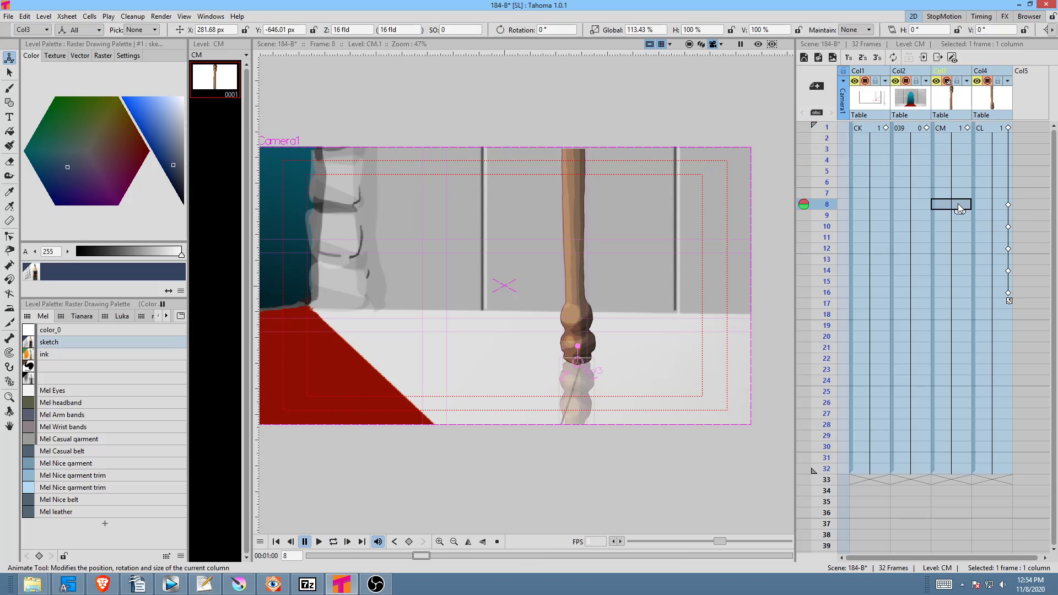
click(967, 129)
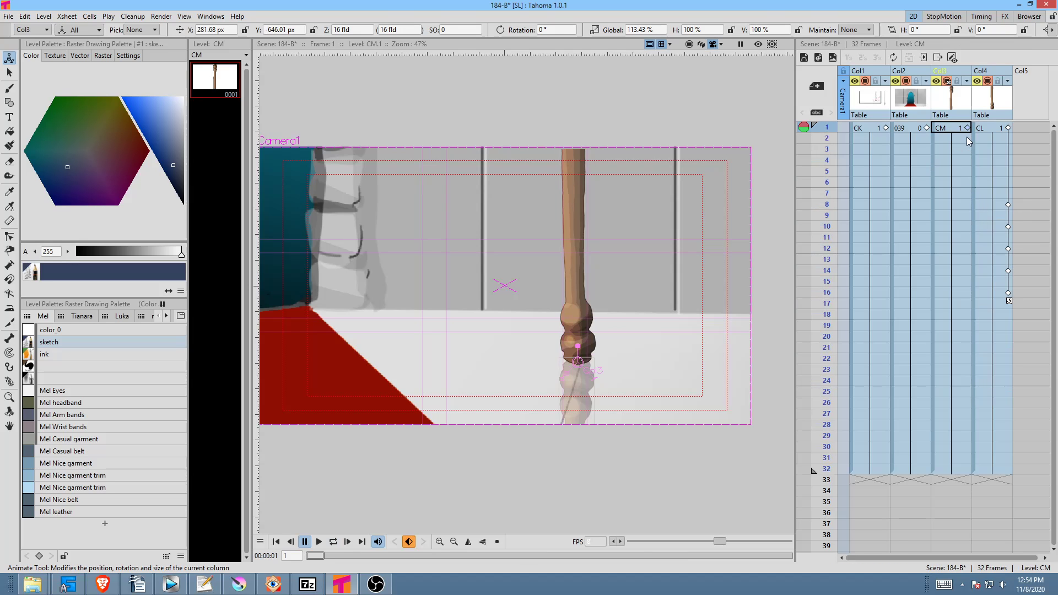
click(960, 208)
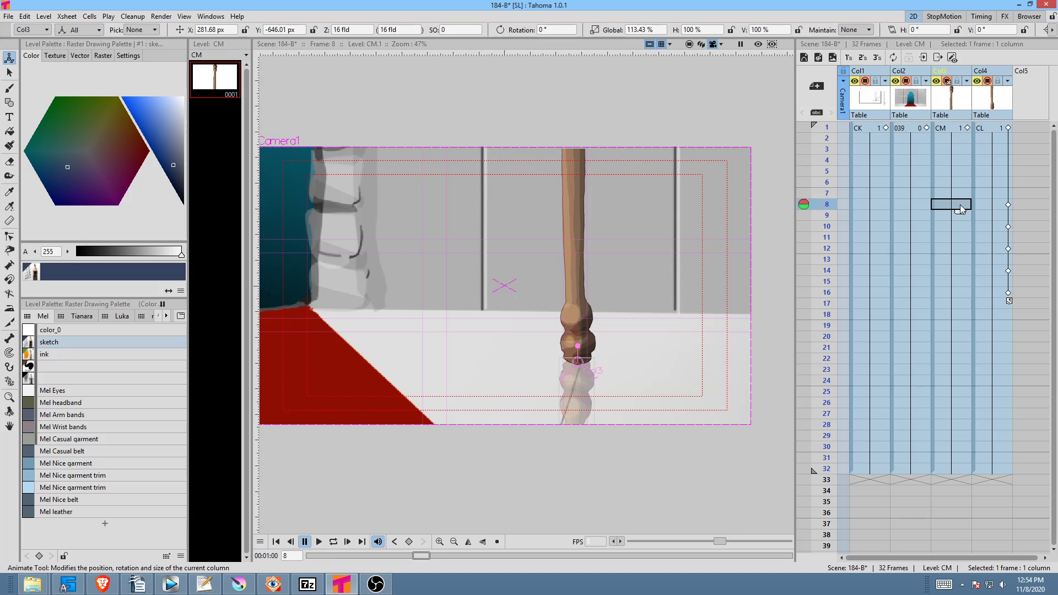
click(961, 206)
- Drag the CM arm piece down at frame 10, comparing against frame 8
click(961, 227)
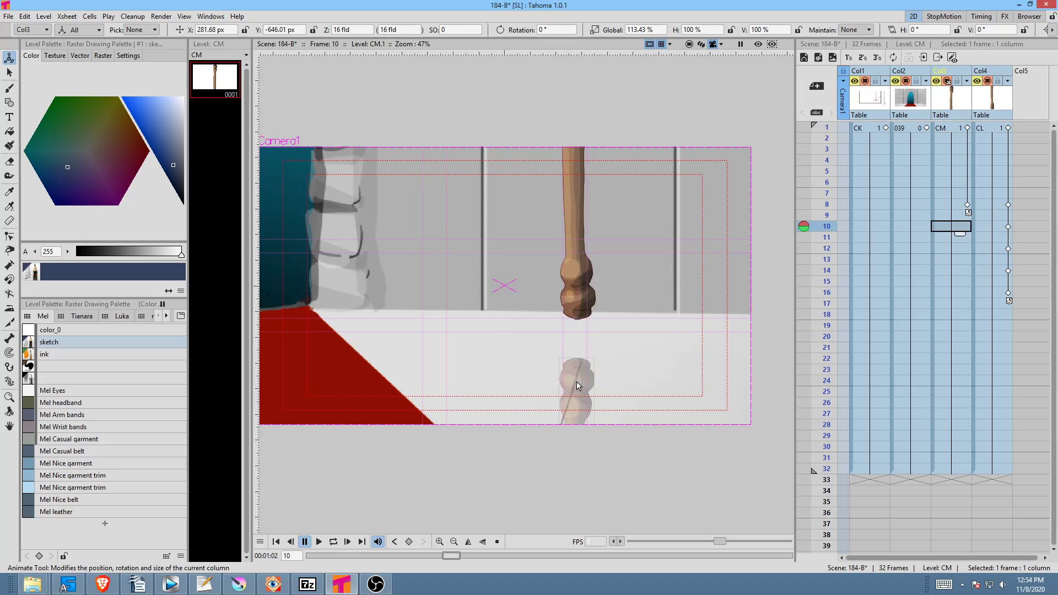
drag(577, 385, 580, 417)
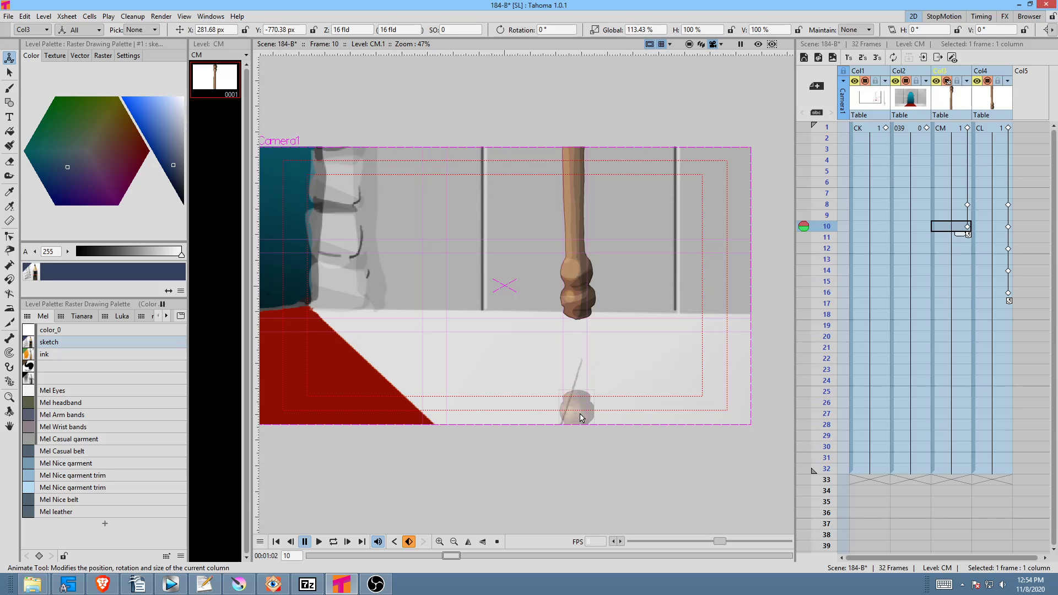
click(968, 204)
click(968, 226)
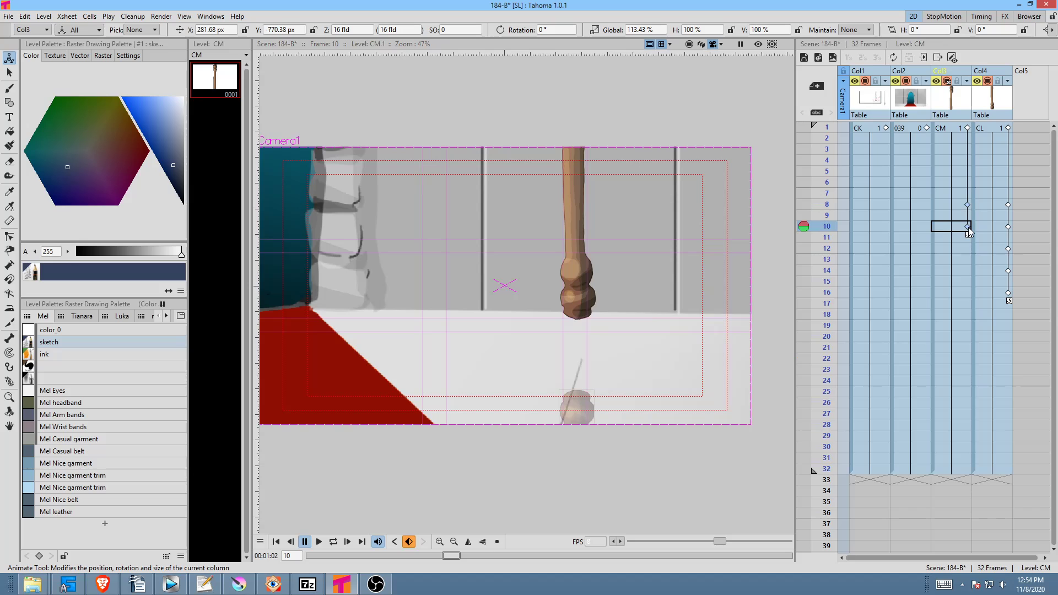
- Add CM keyframes at frames 12, 14 and 16, then loop-play the animation
click(965, 249)
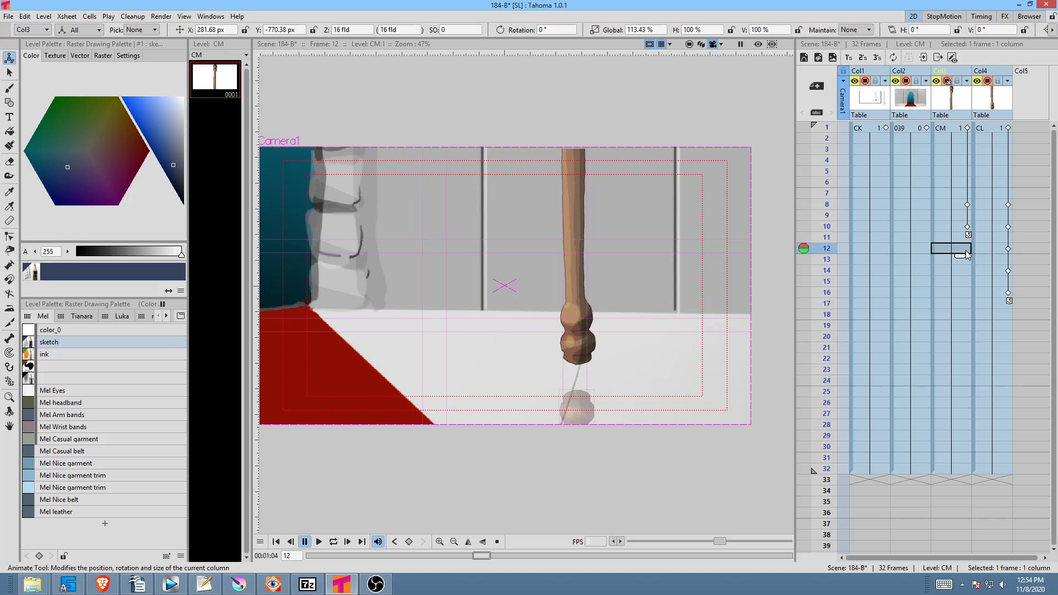
drag(967, 251, 973, 278)
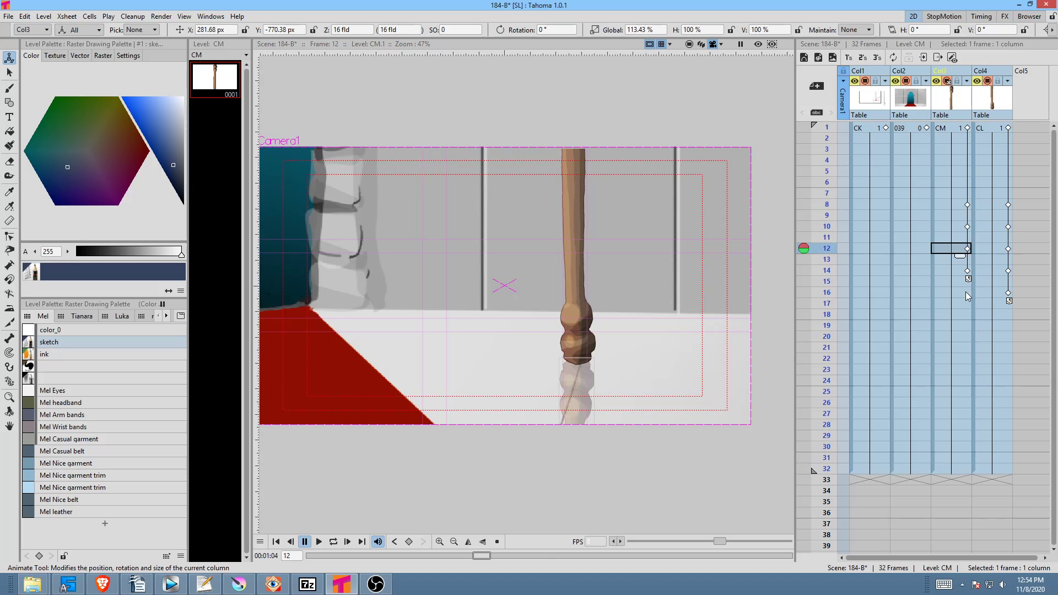
click(966, 293)
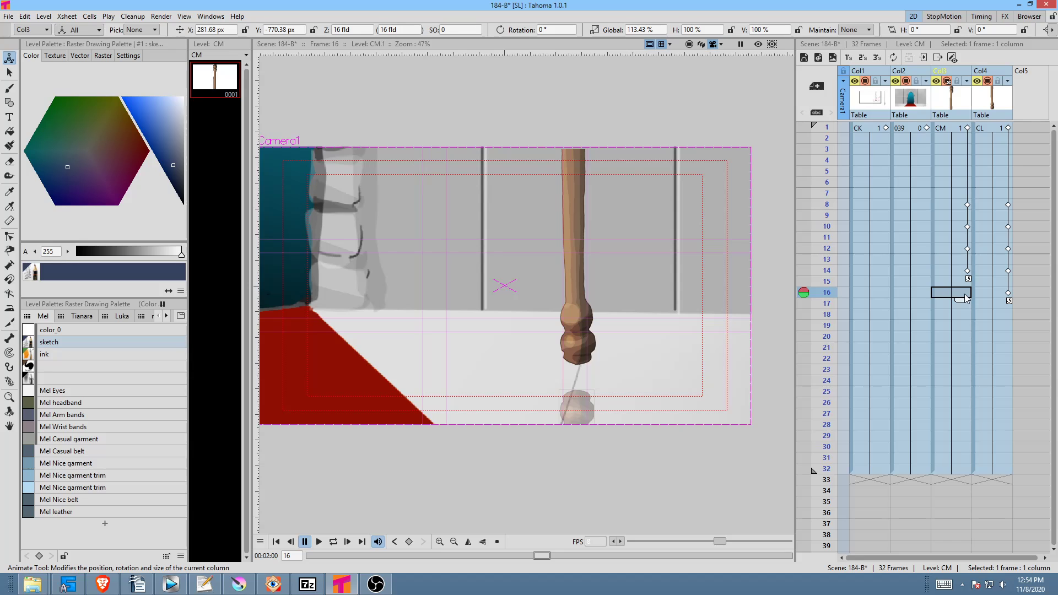
click(828, 270)
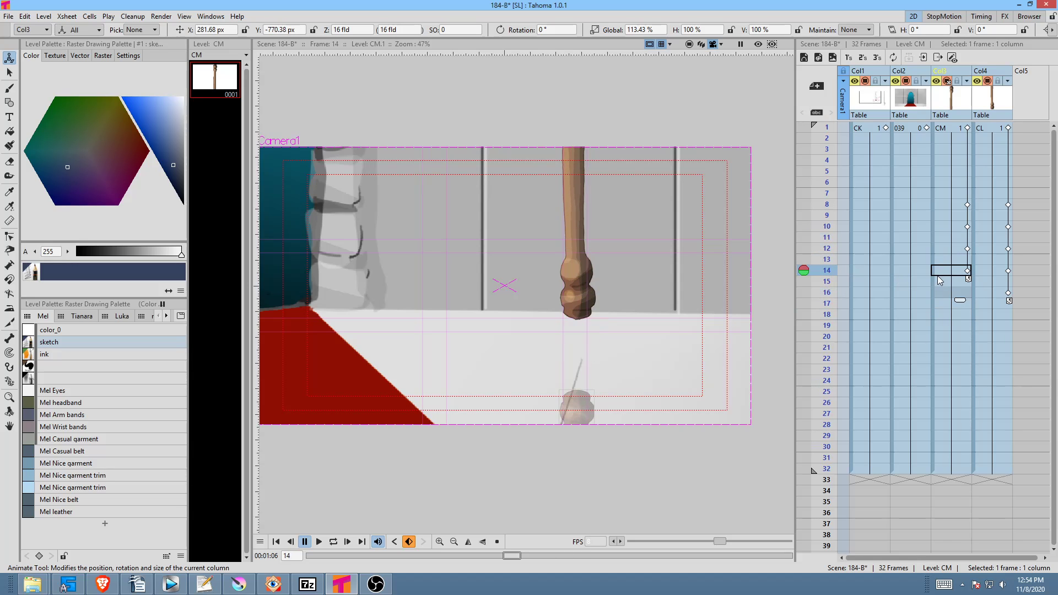
click(967, 249)
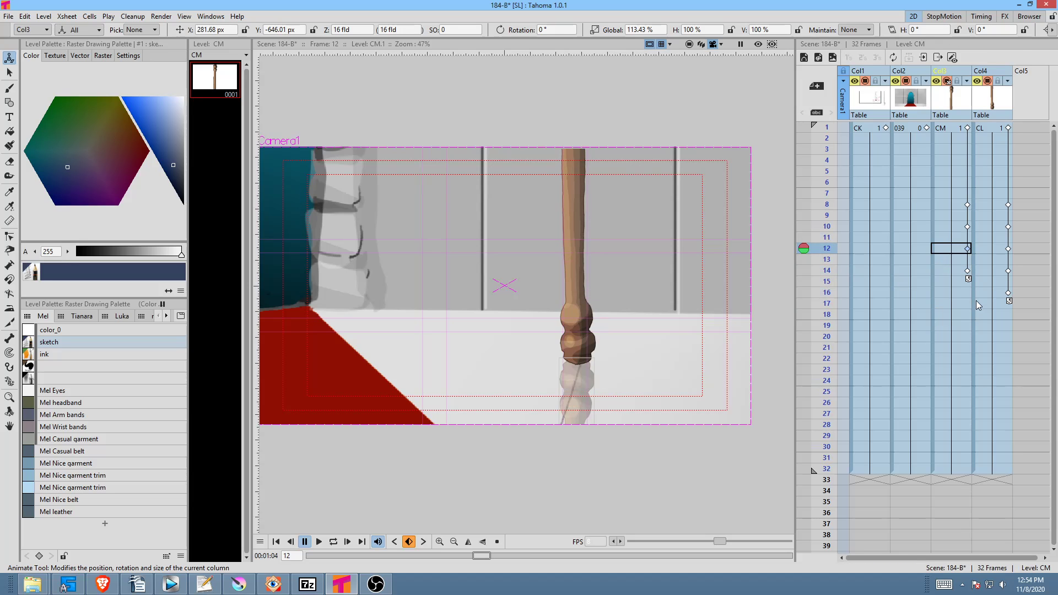
click(963, 292)
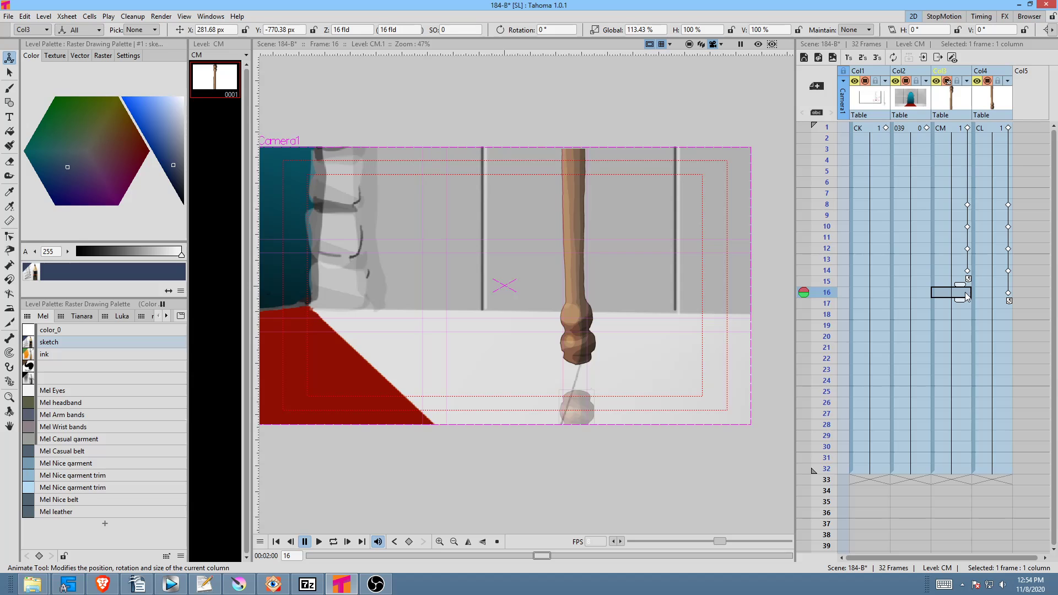
click(967, 294)
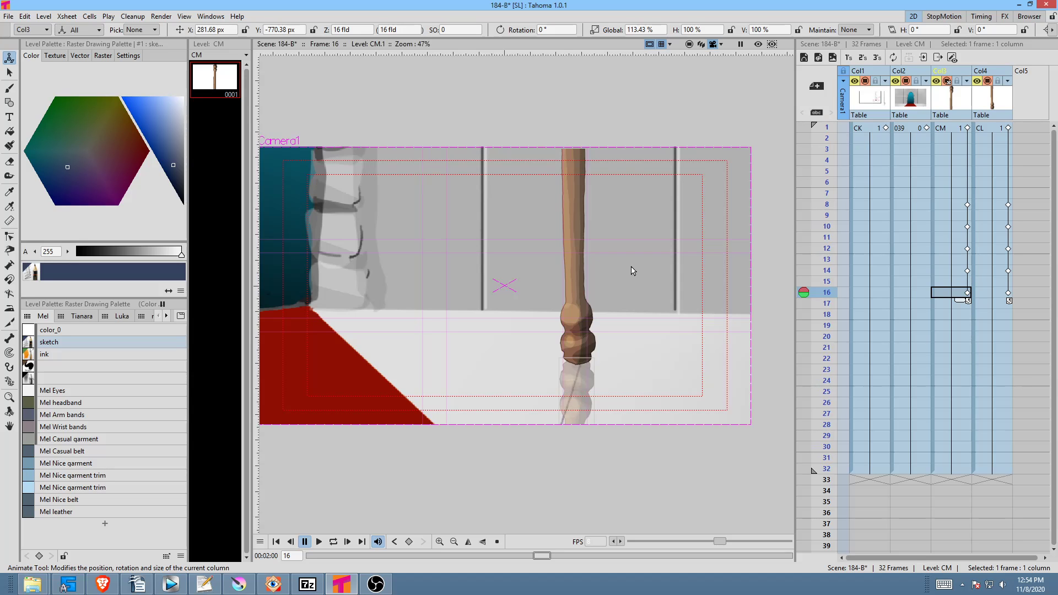
key(l)
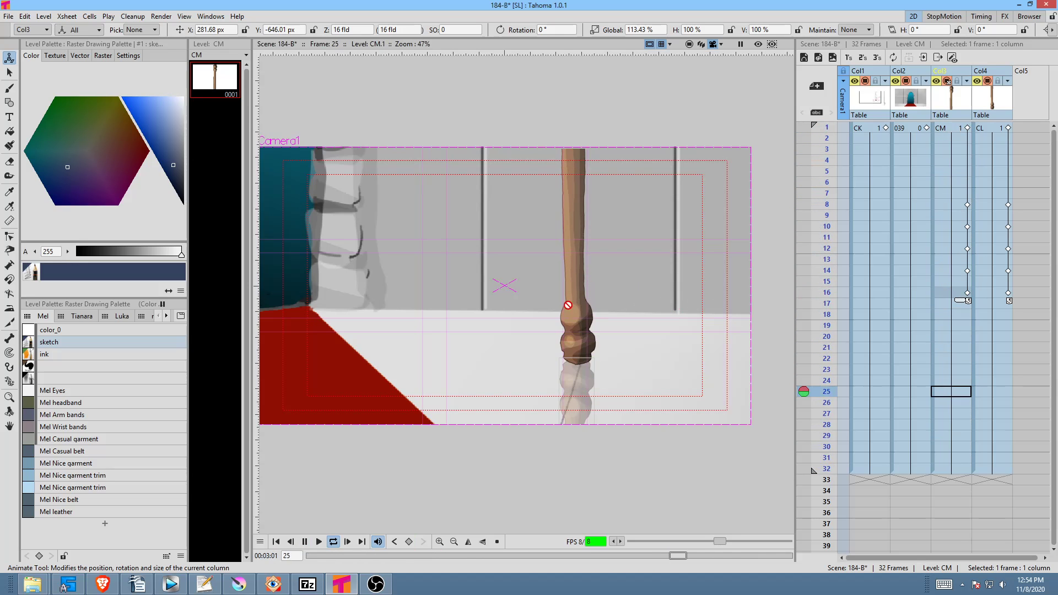
- Stop the looping playback, rewind to frame 1, and switch to the OBS recorder
scroll(556, 291, down, 1)
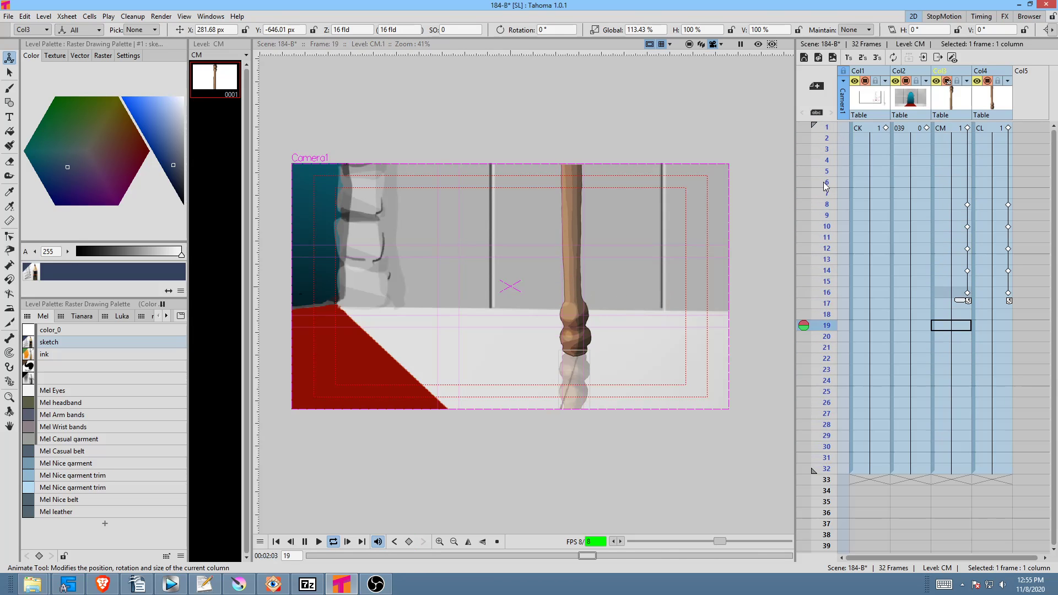
key(space)
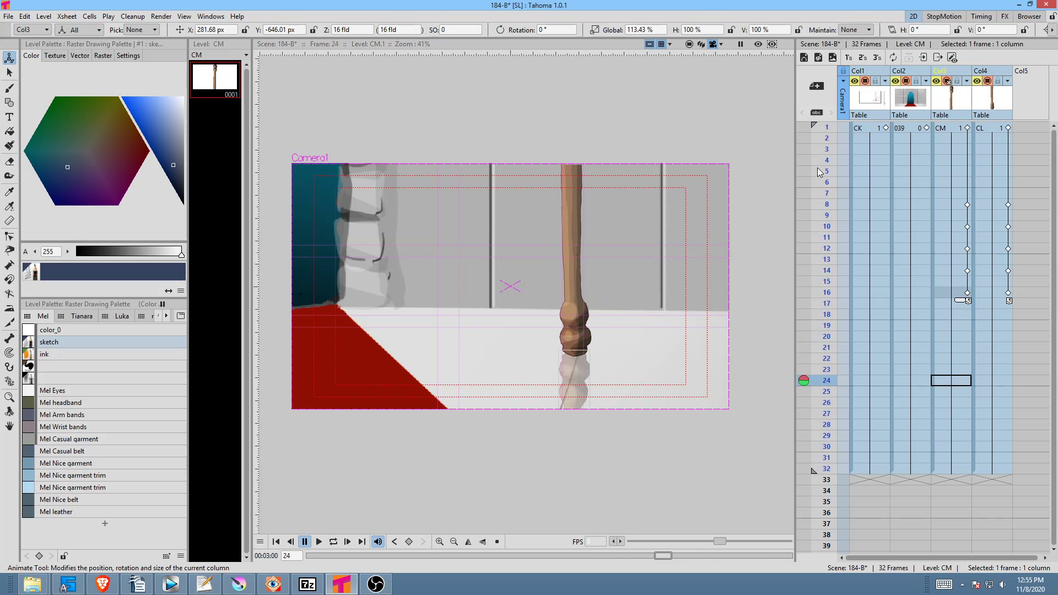
click(825, 127)
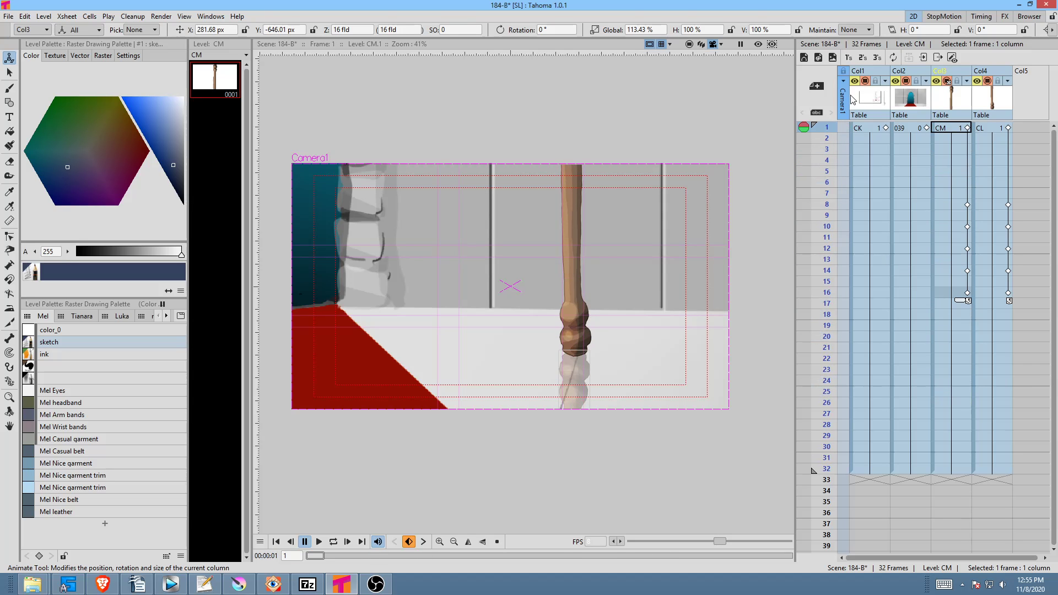
click(376, 589)
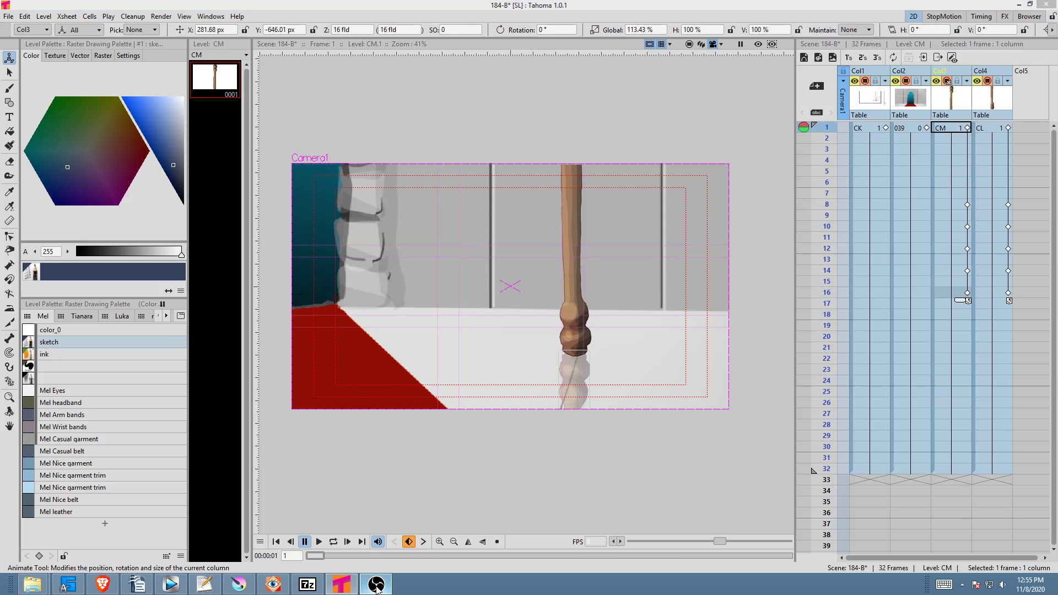